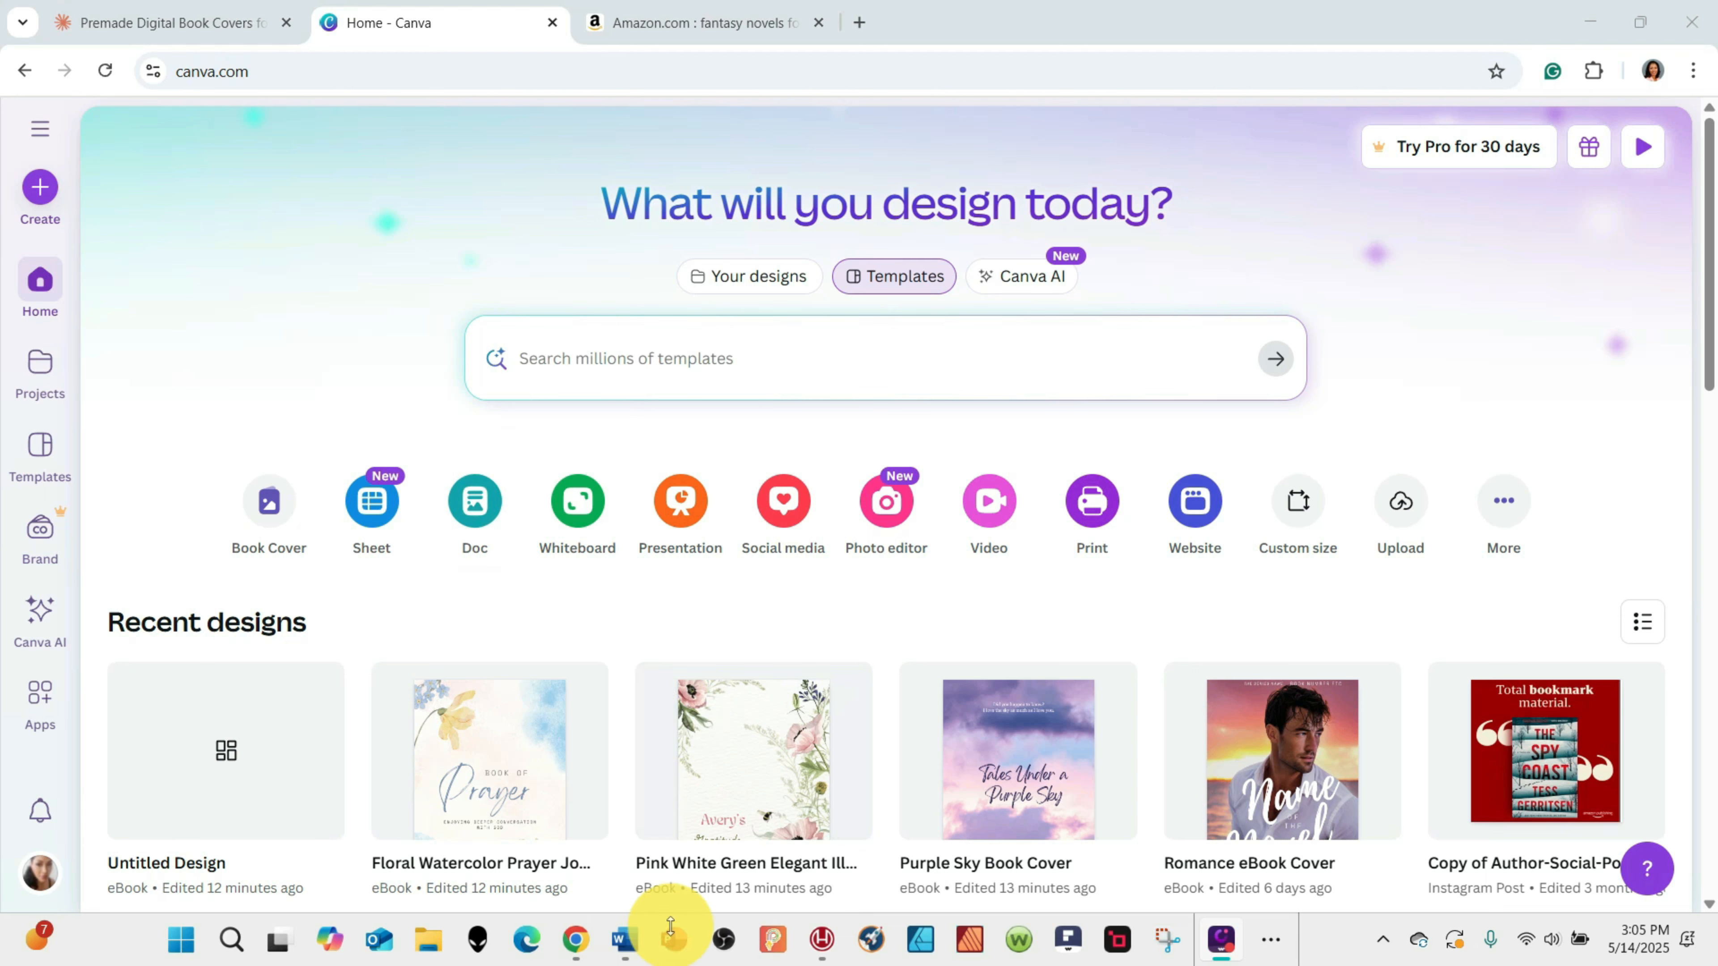
Open canva.com in the Incognito browser window and bring up its sign-up options.
mouse_move(580, 939)
left_click(613, 745)
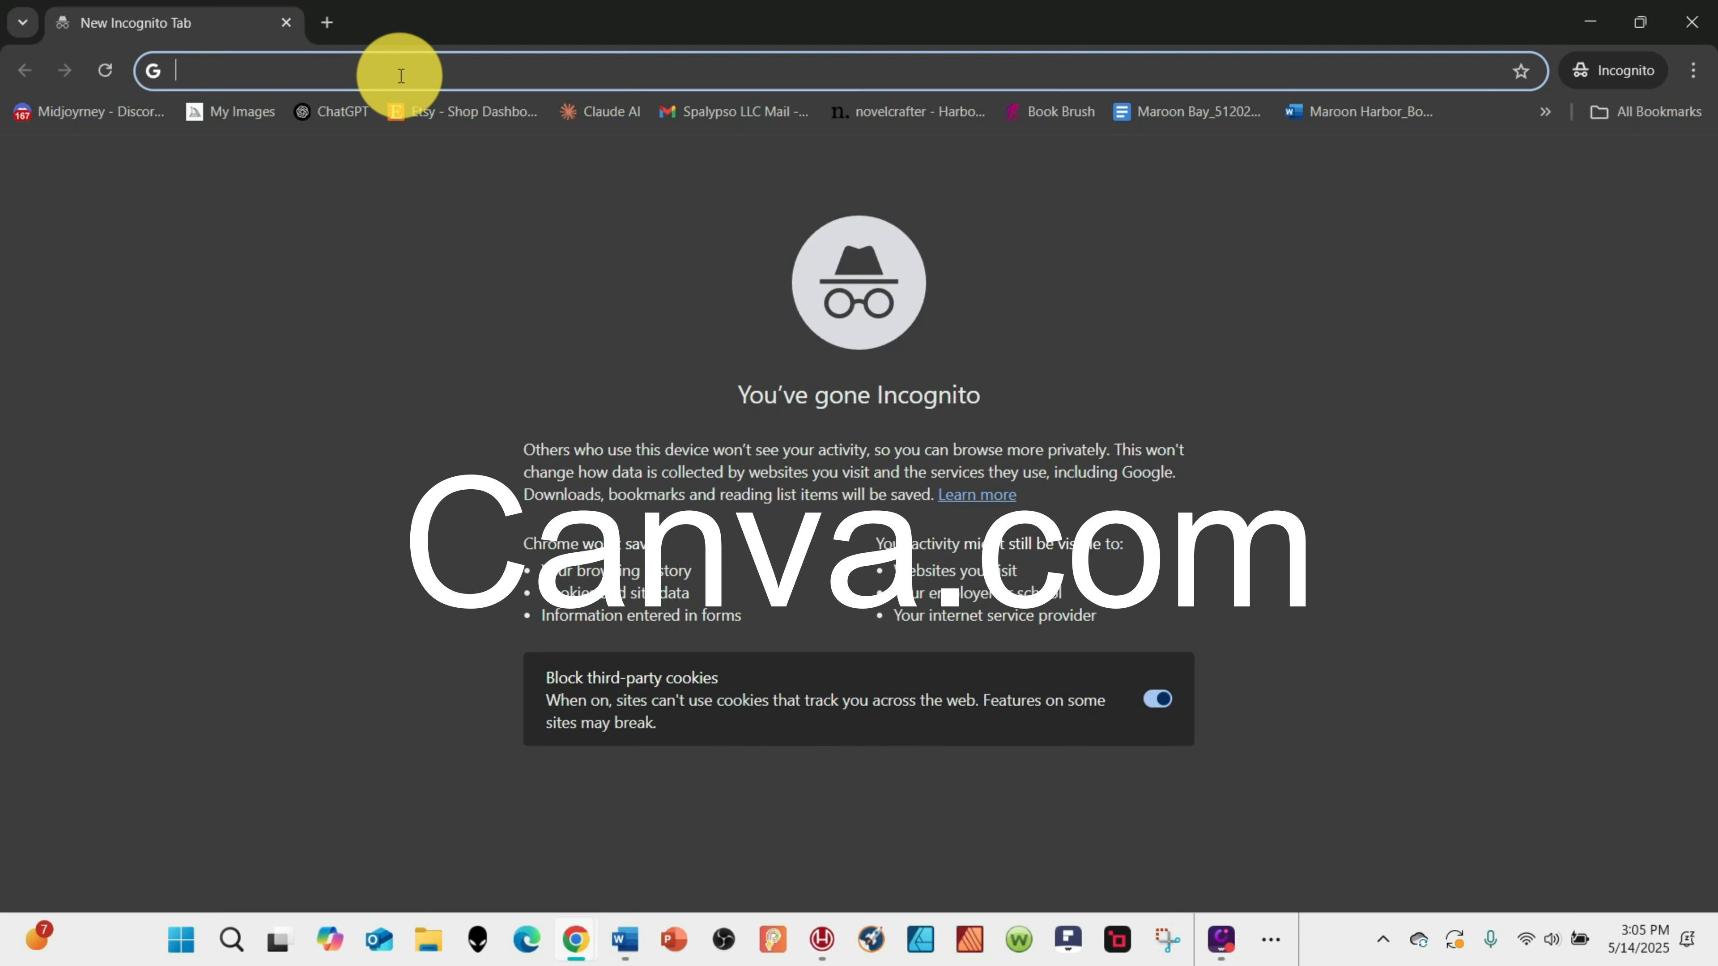
type("canva.com")
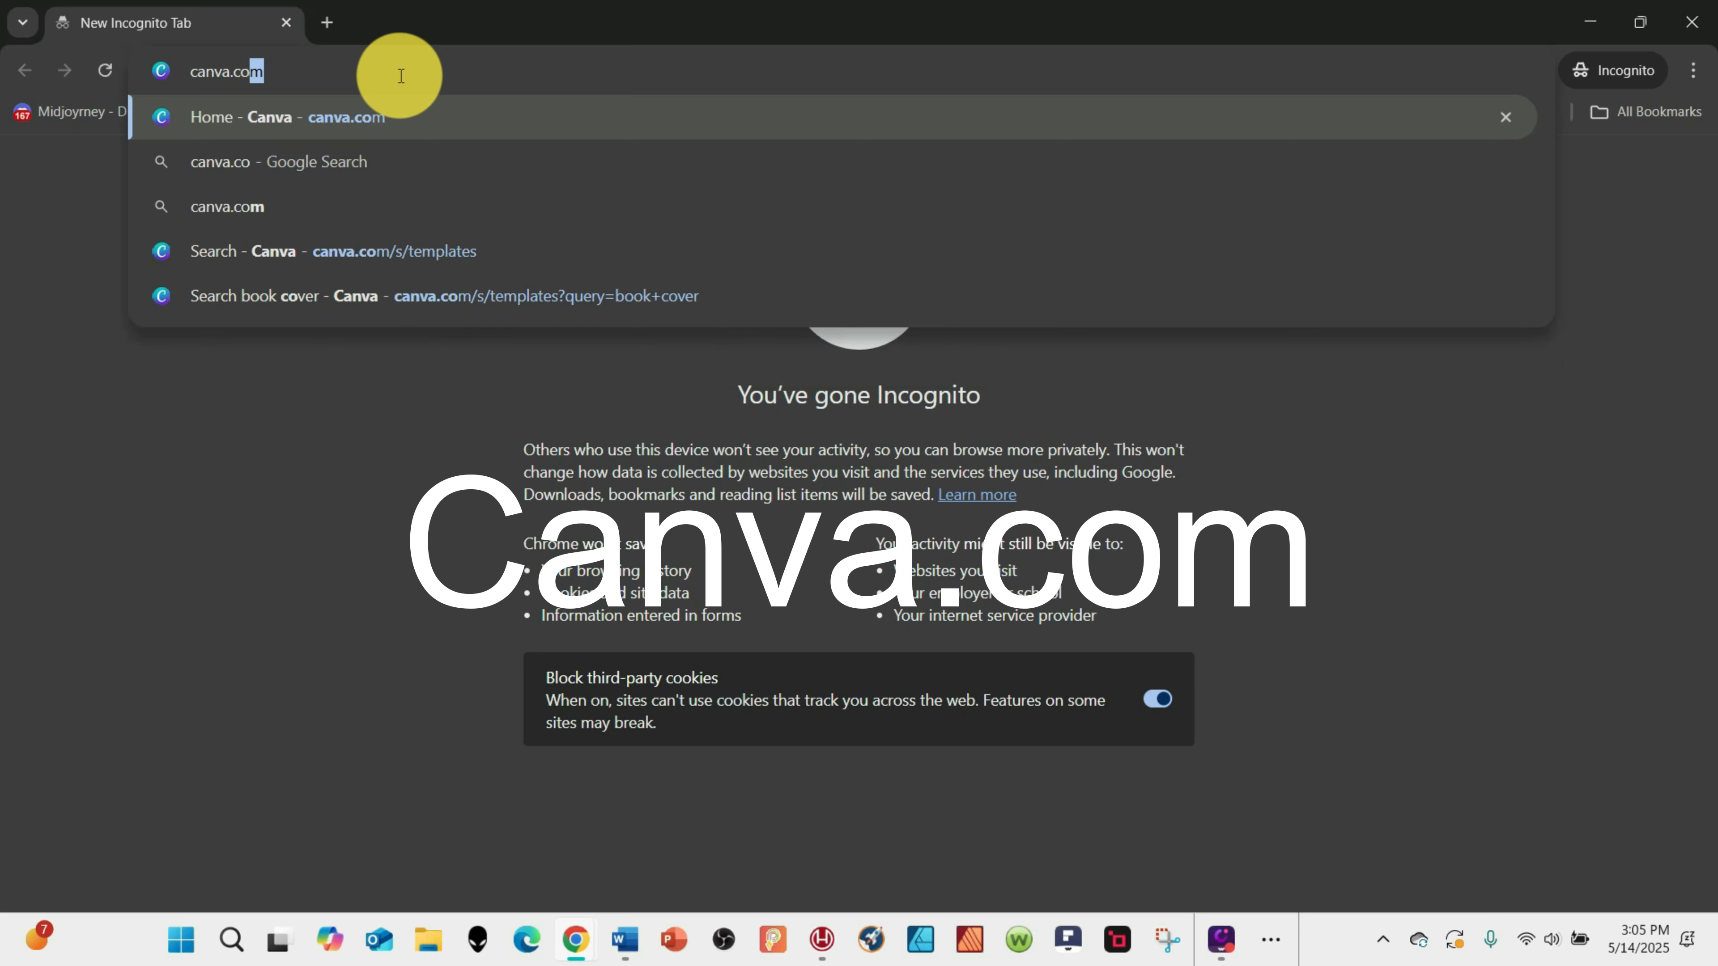
key("Return")
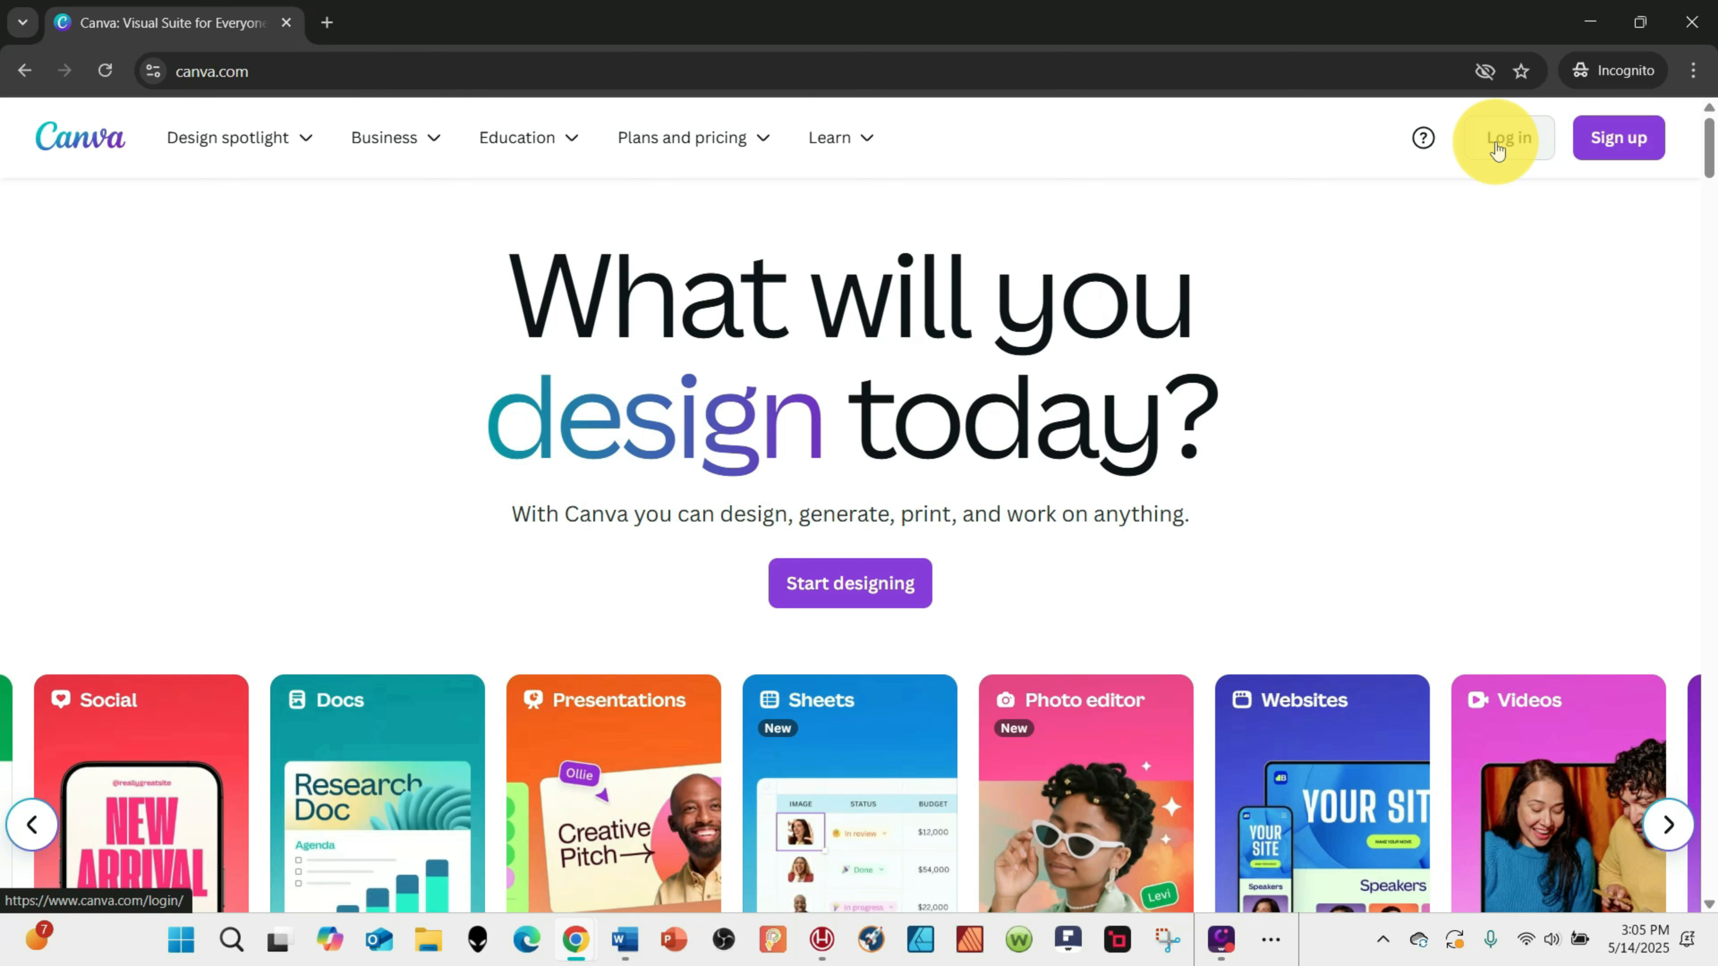
left_click(1627, 138)
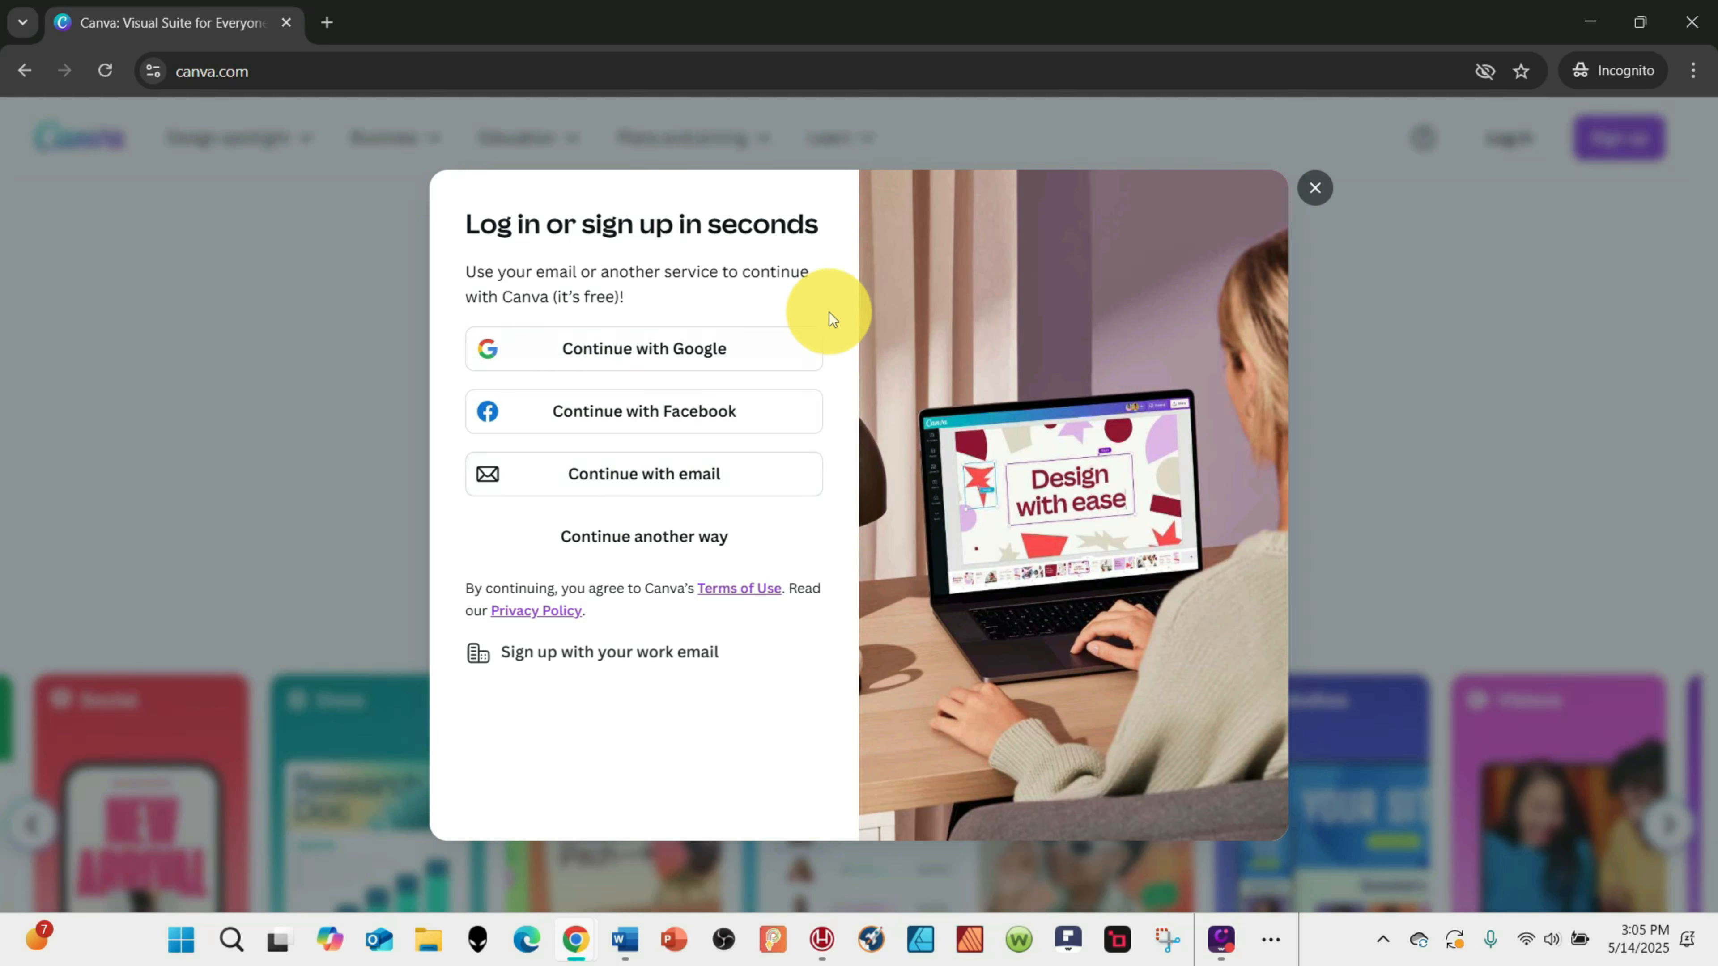
Return to the regular browser window and search Amazon for "sweet romance novel".
mouse_move(565, 951)
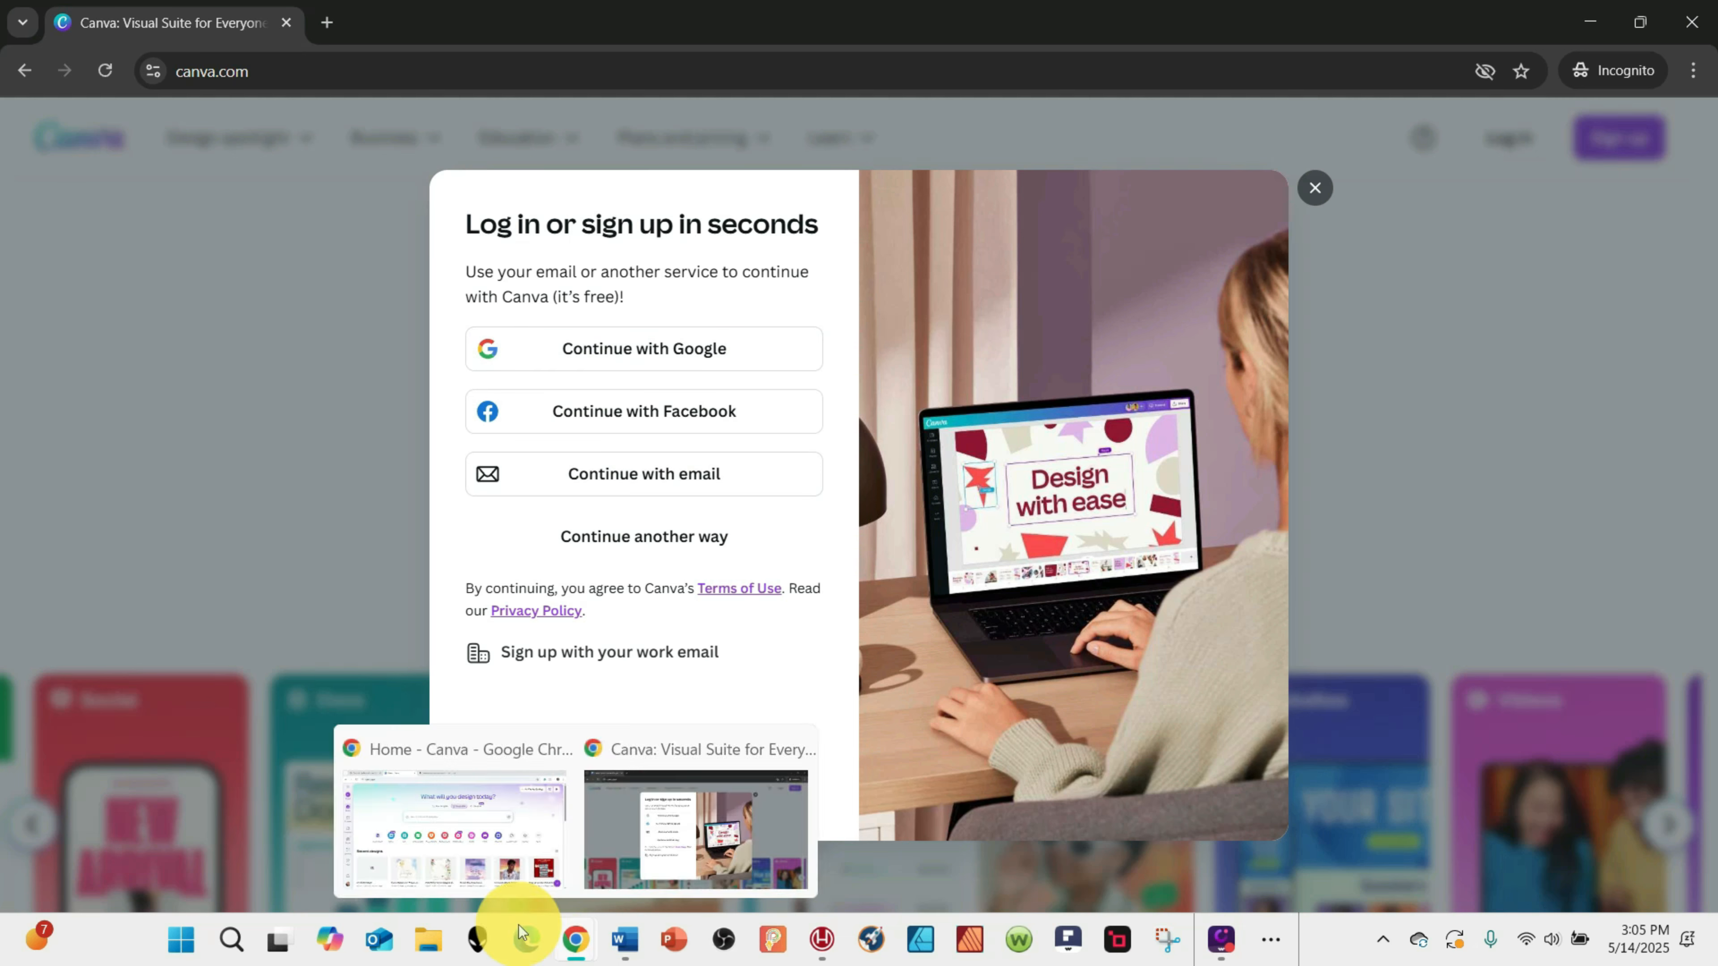
left_click(385, 811)
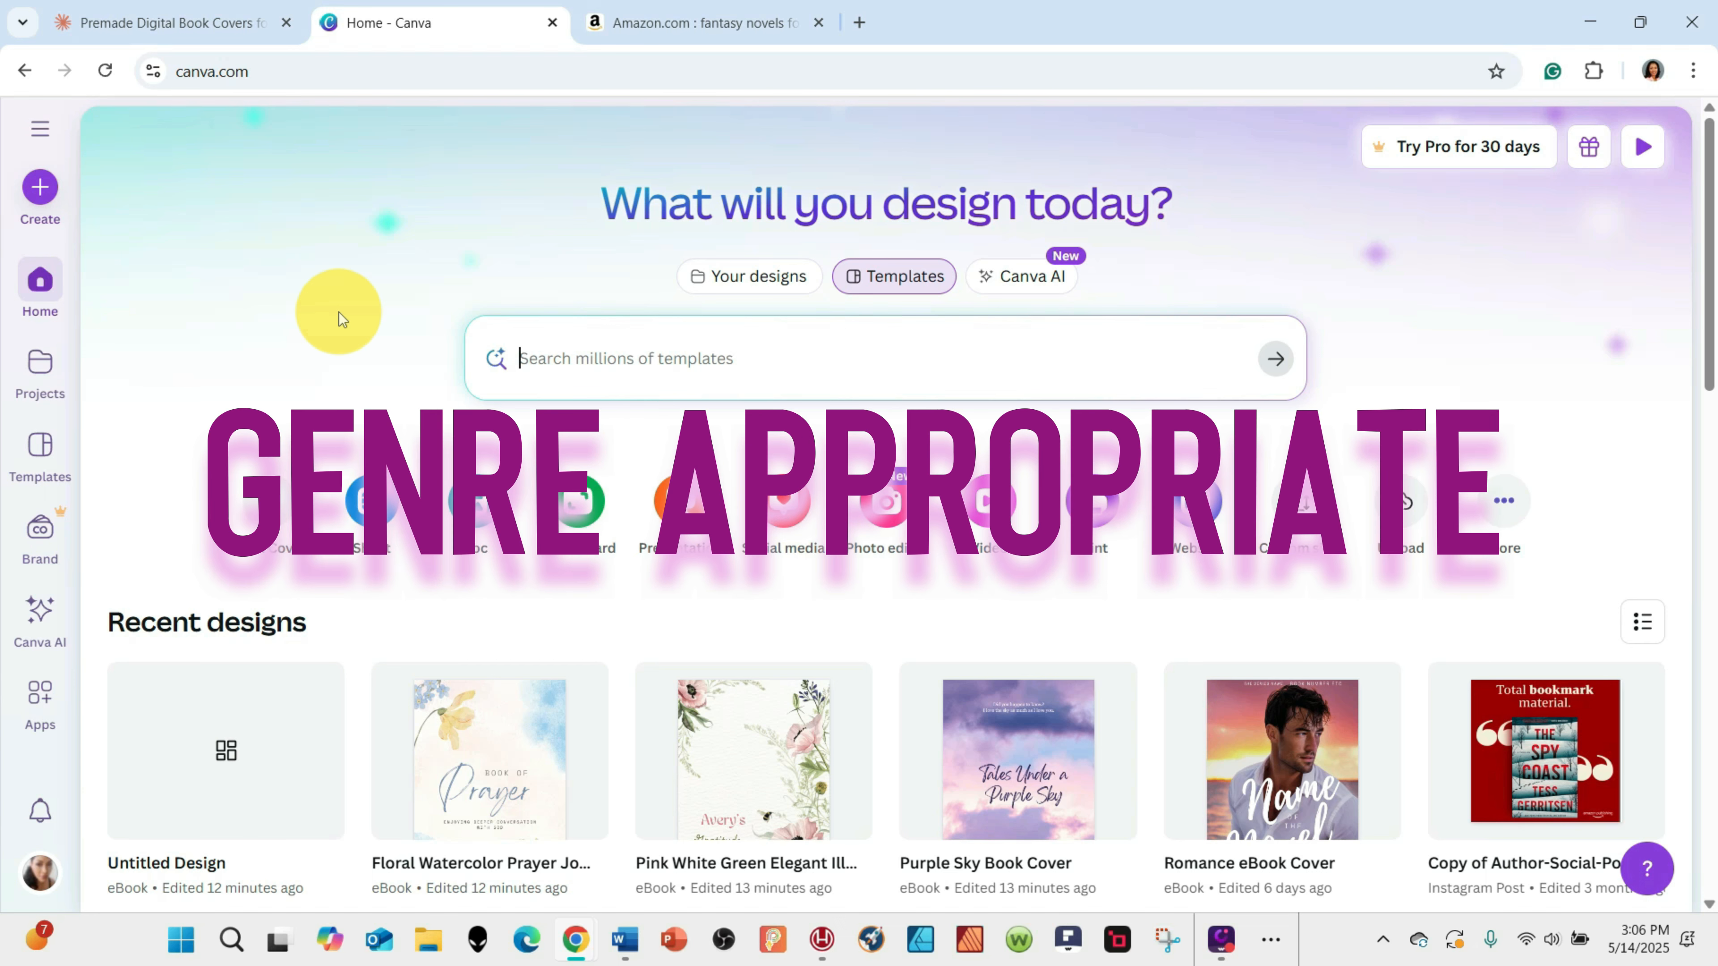
left_click(680, 17)
scroll(955, 403, "up", 10)
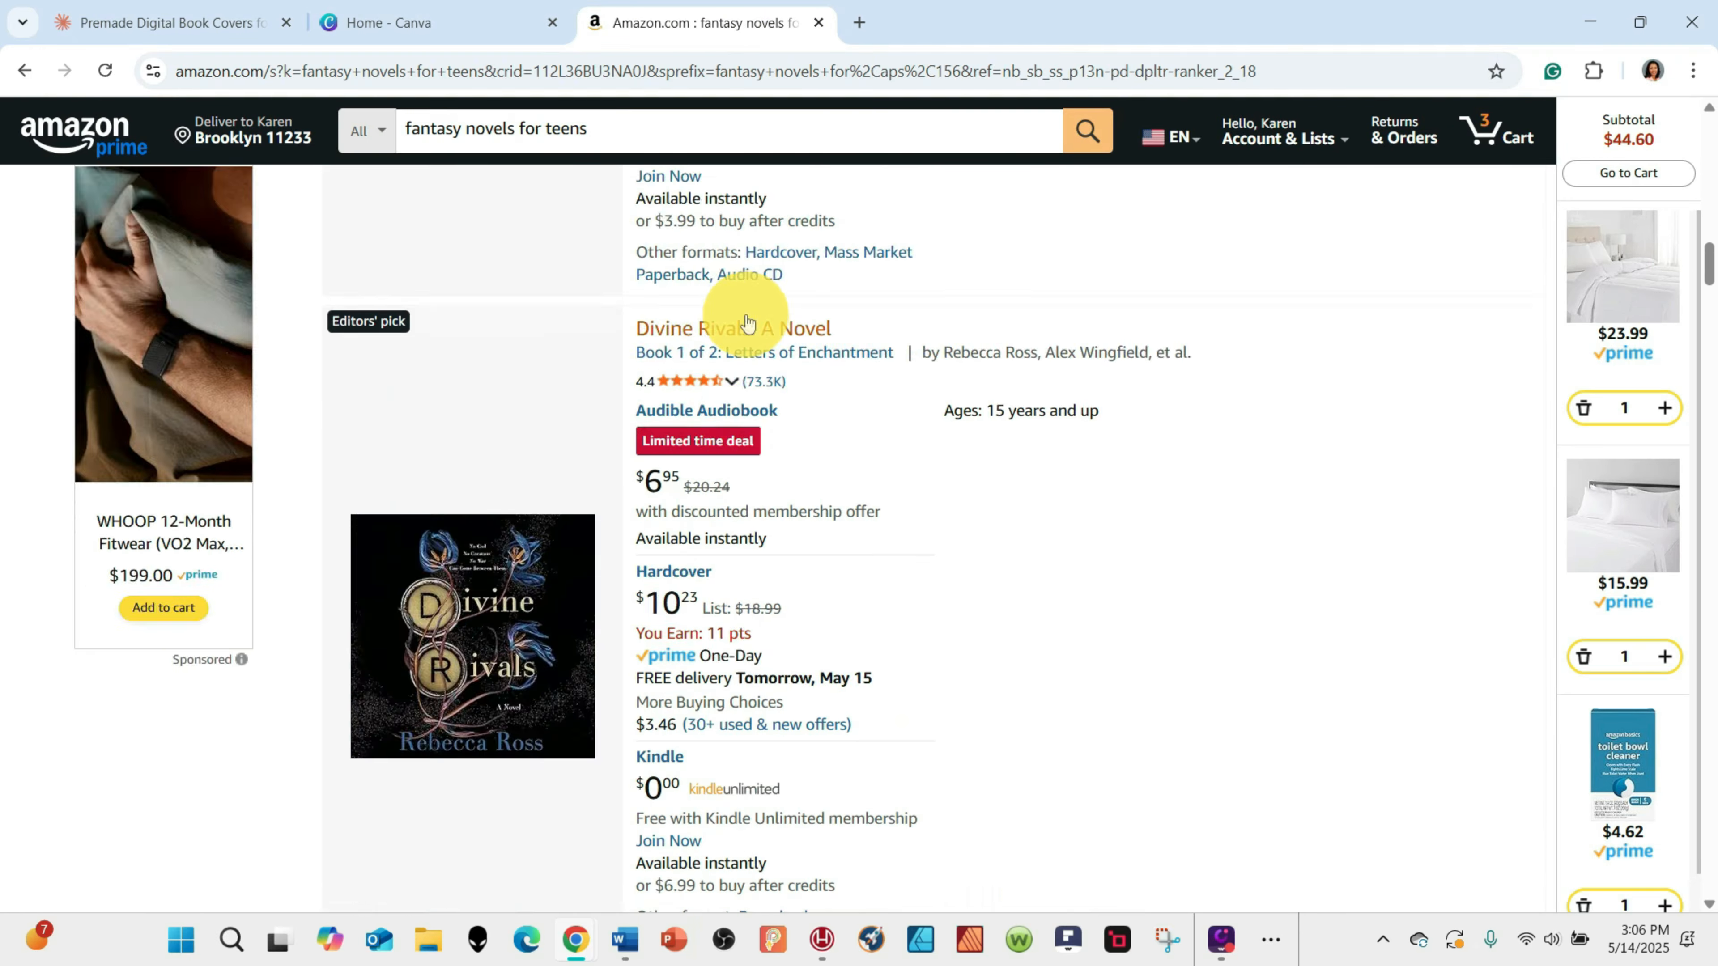
scroll(747, 322, "up", 10)
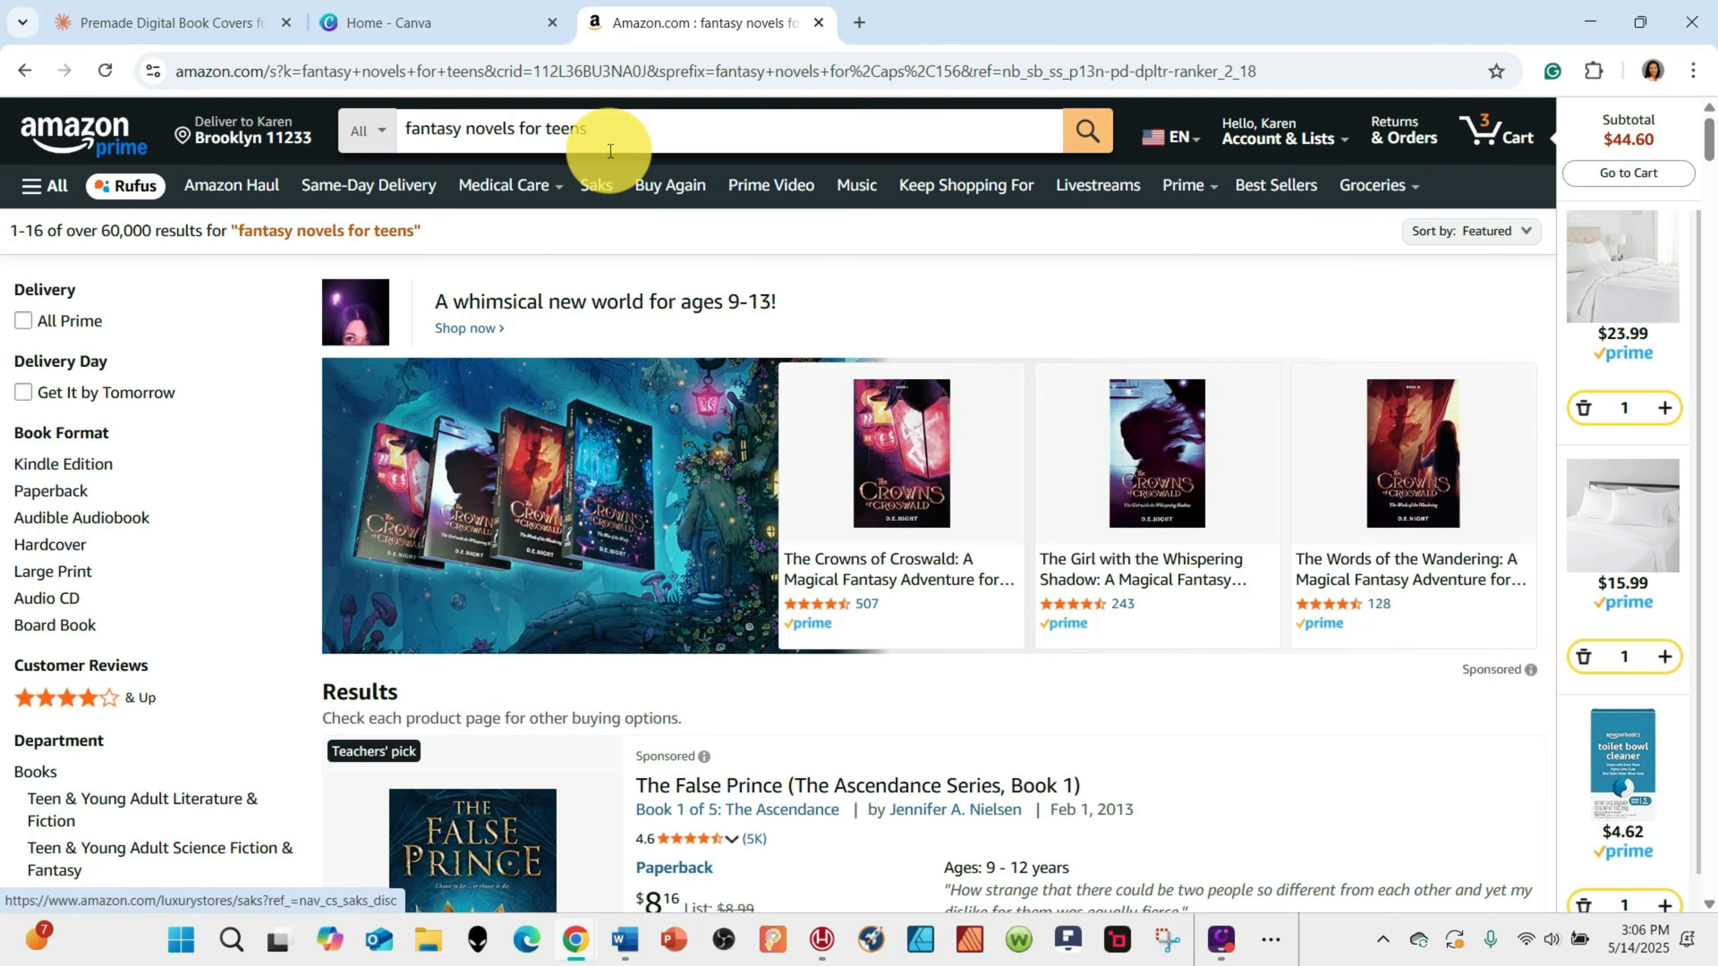
left_click(598, 128)
left_click(354, 98)
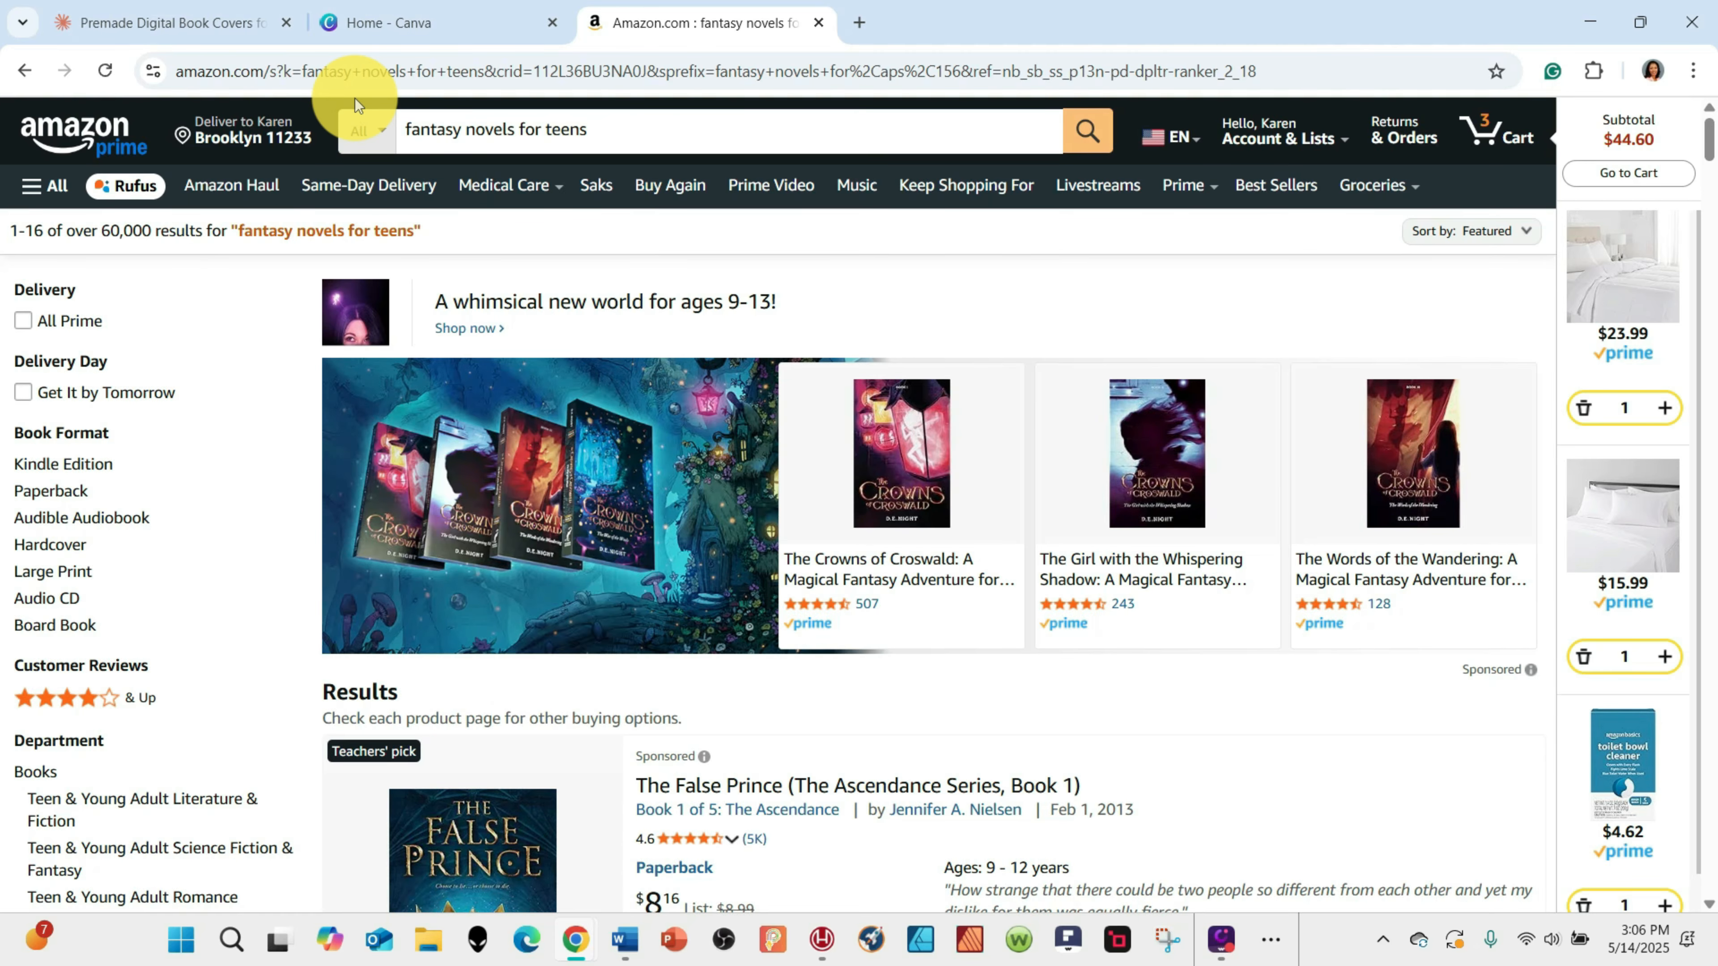
left_click(710, 127)
type("swe")
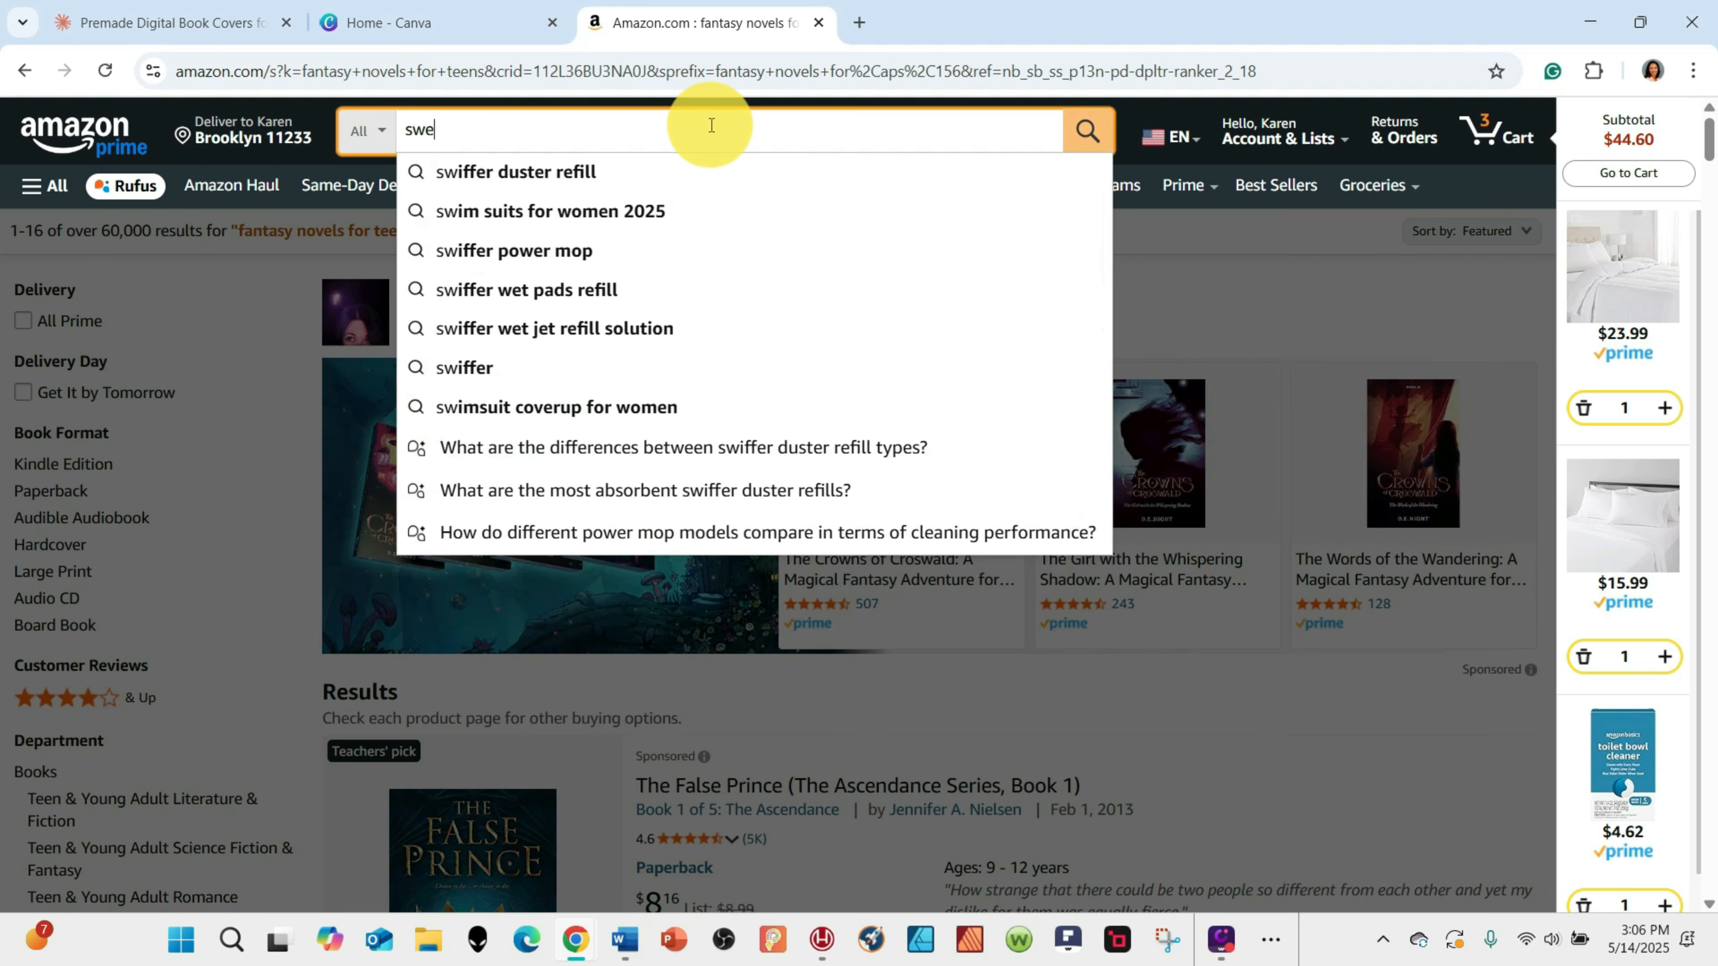
type("et ro")
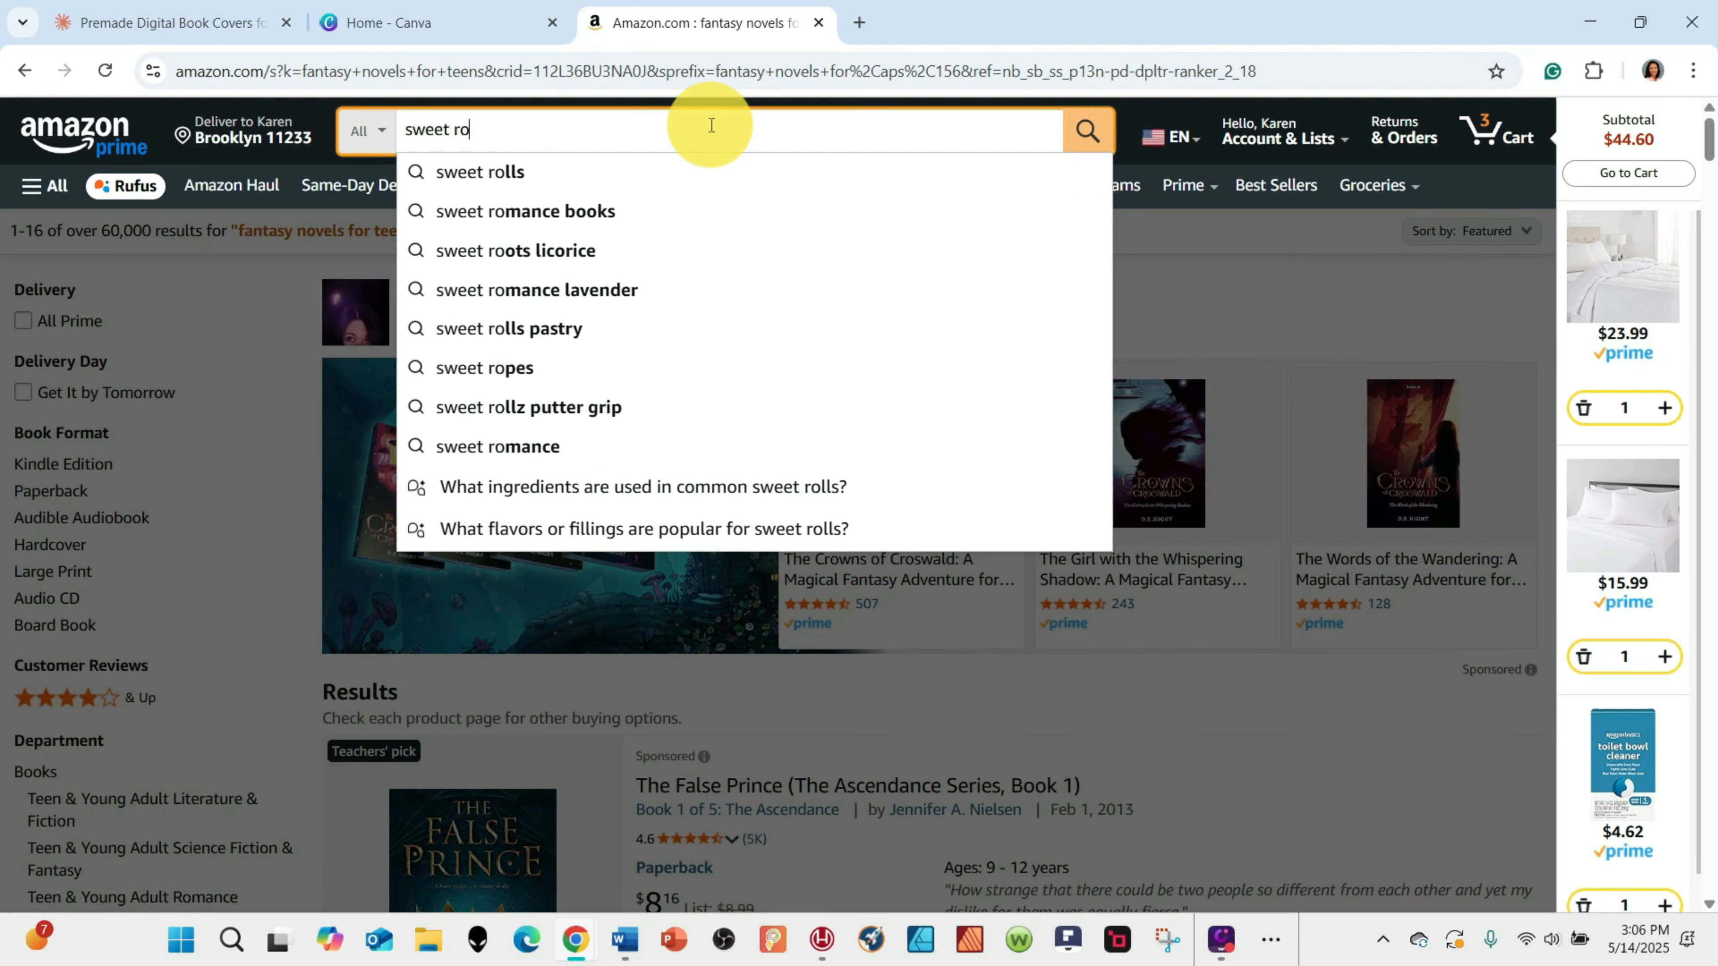
type("mance novel")
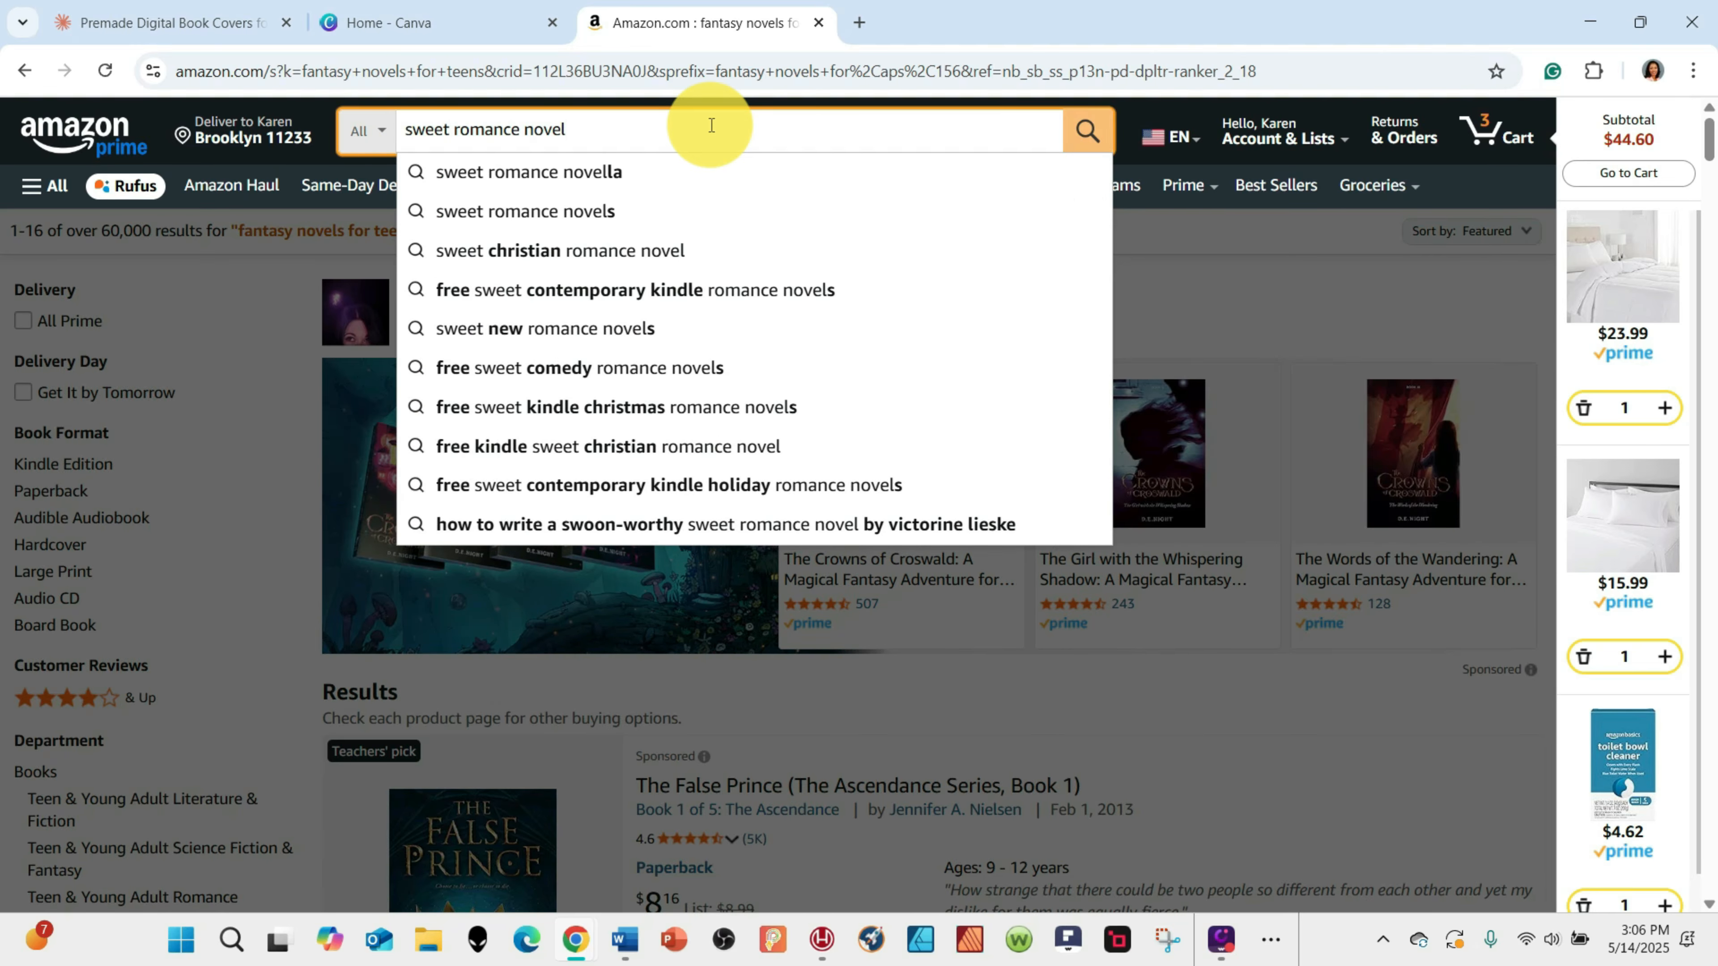
key("Return")
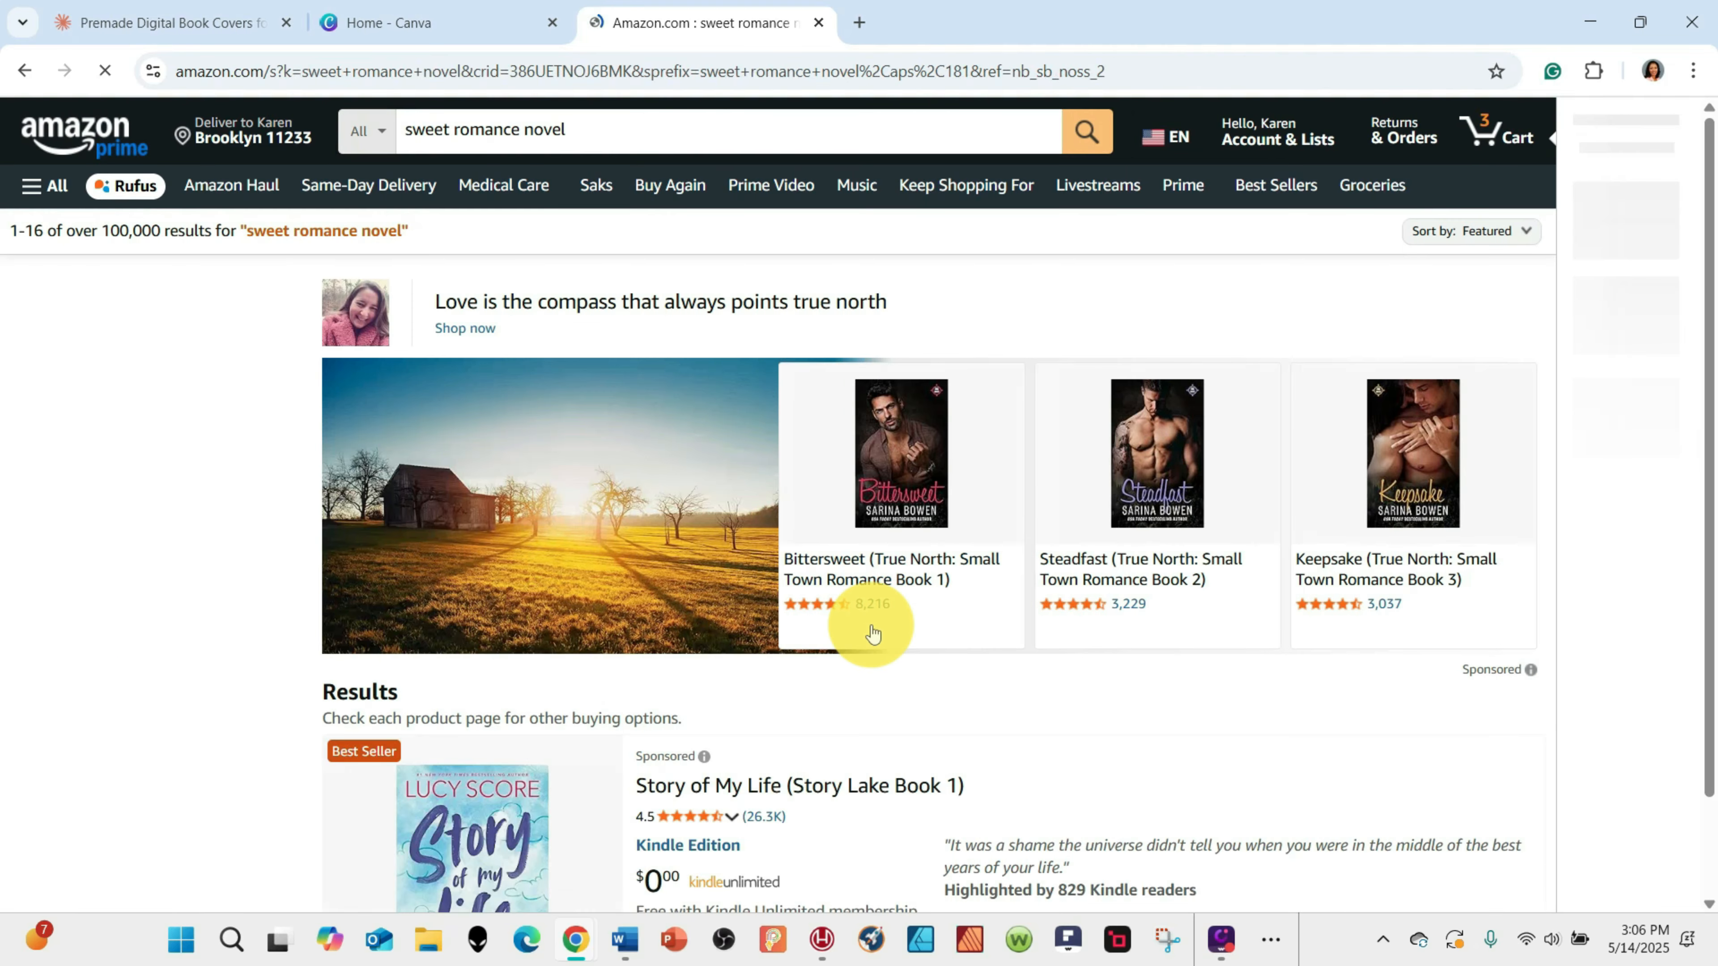
Examine the book covers in the sweet romance results for genre-appropriate design ideas.
scroll(713, 639, "down", 3)
scroll(827, 537, "down", 2)
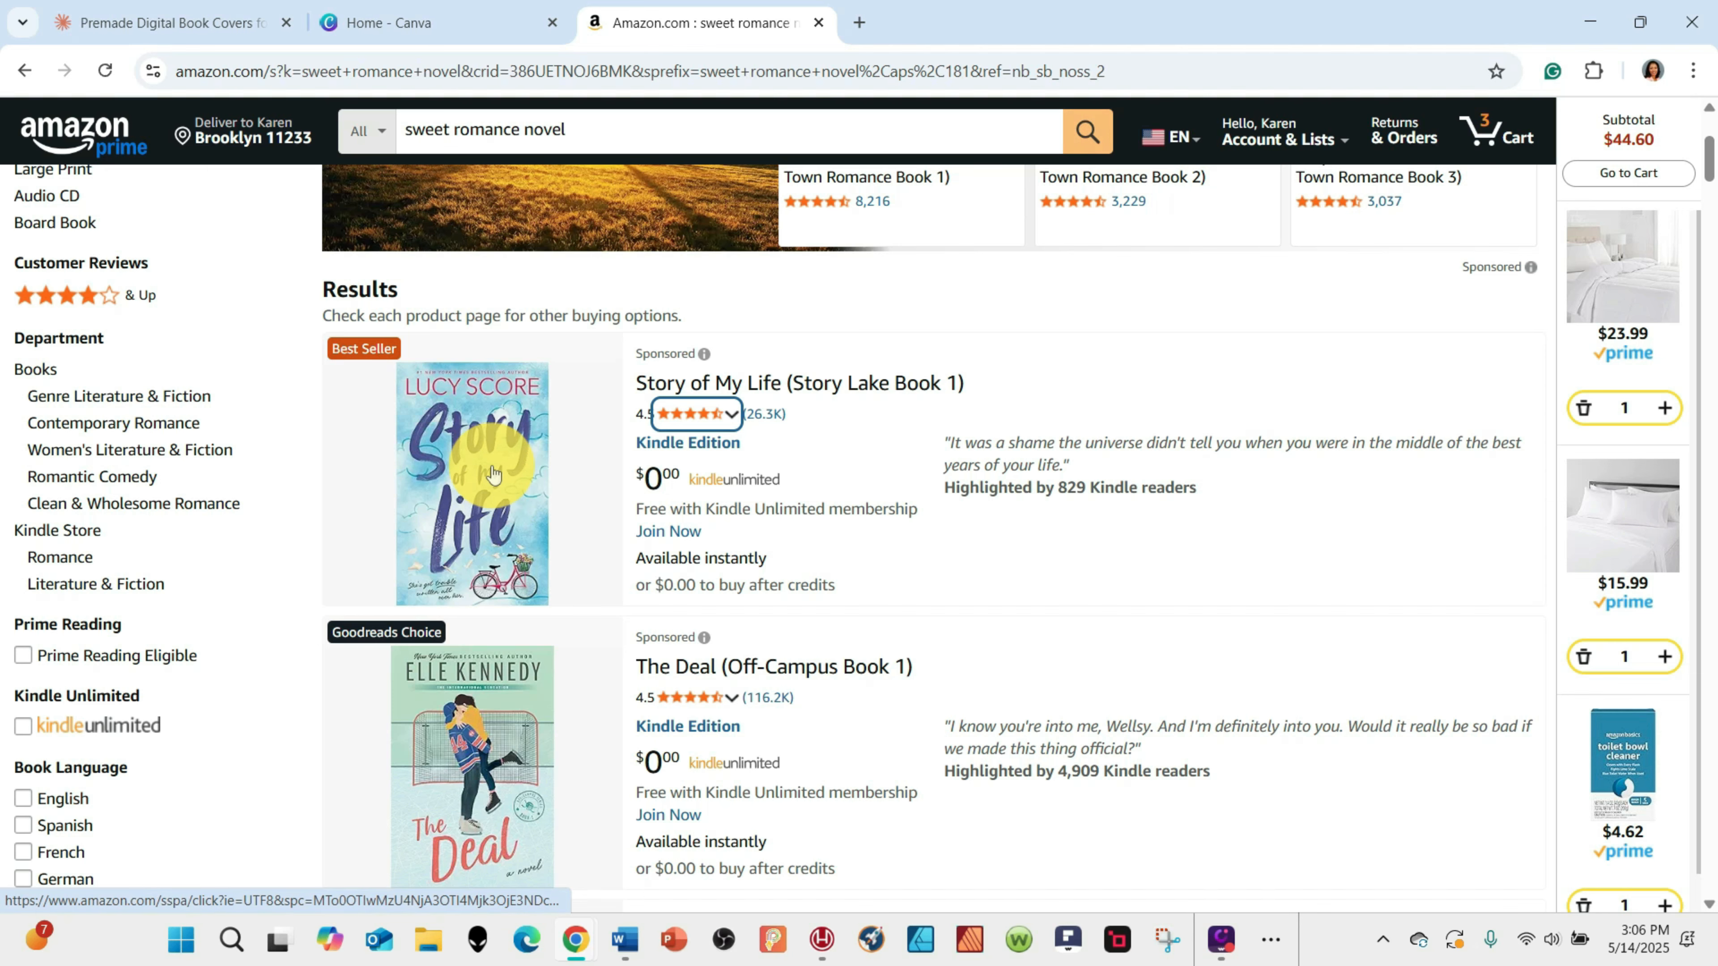
scroll(606, 561, "down", 8)
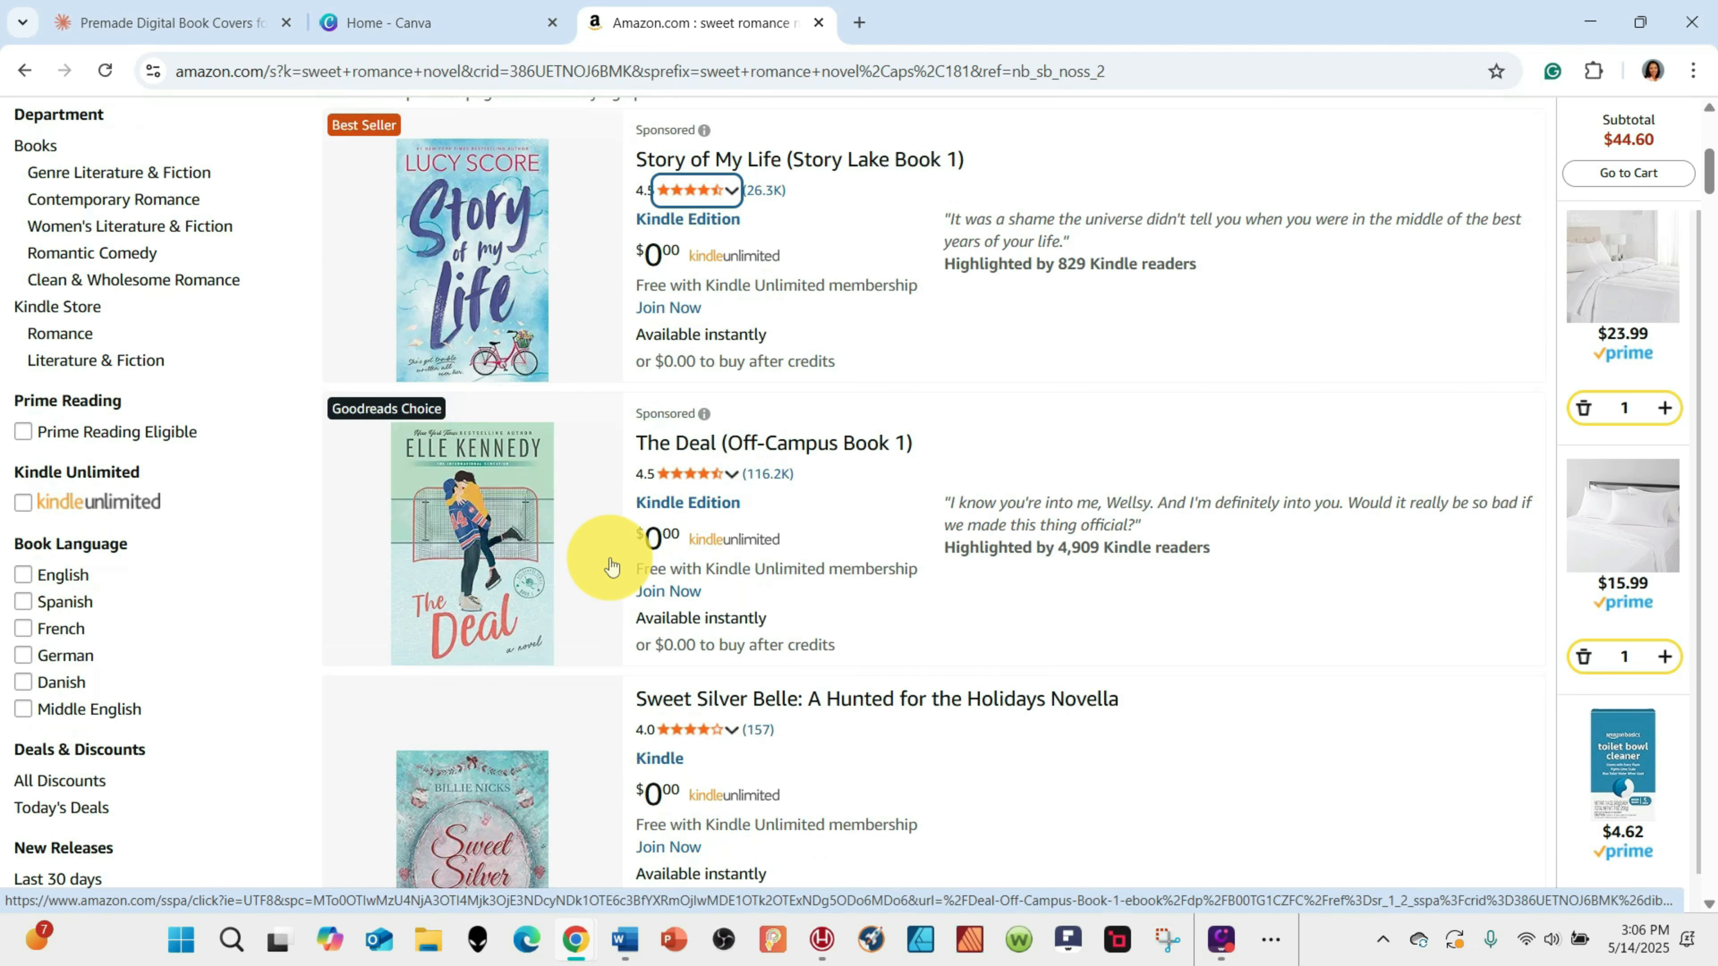
scroll(607, 561, "down", 4)
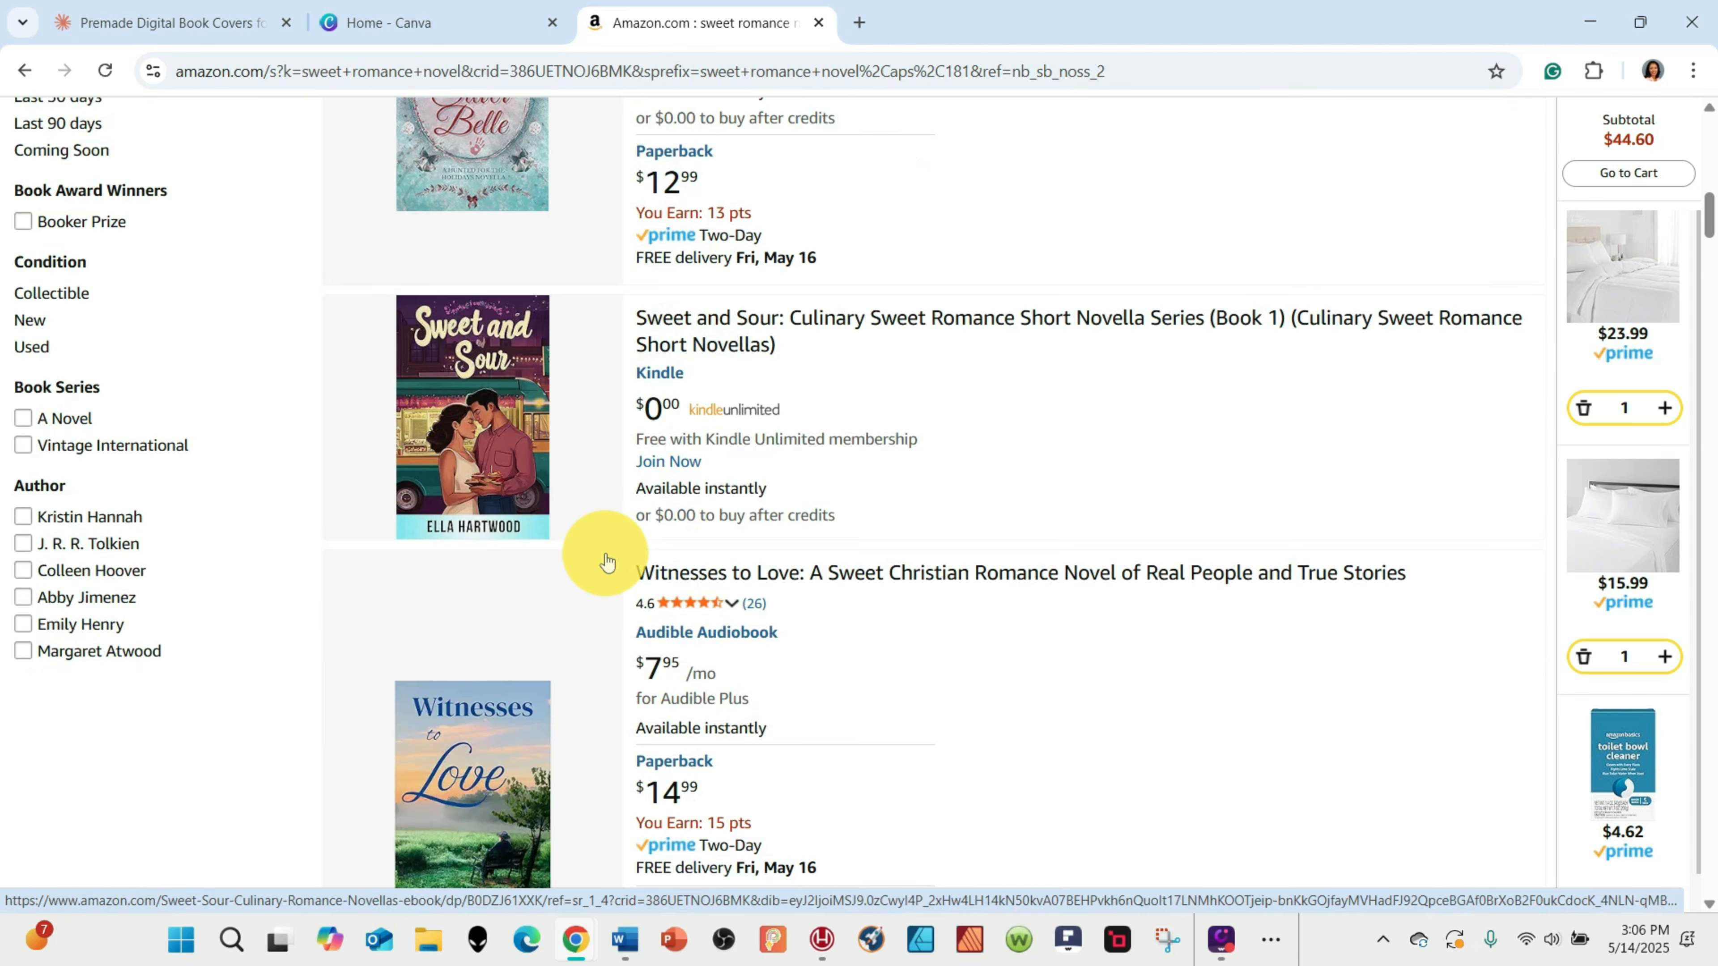
scroll(605, 553, "down", 8)
scroll(575, 537, "up", 20)
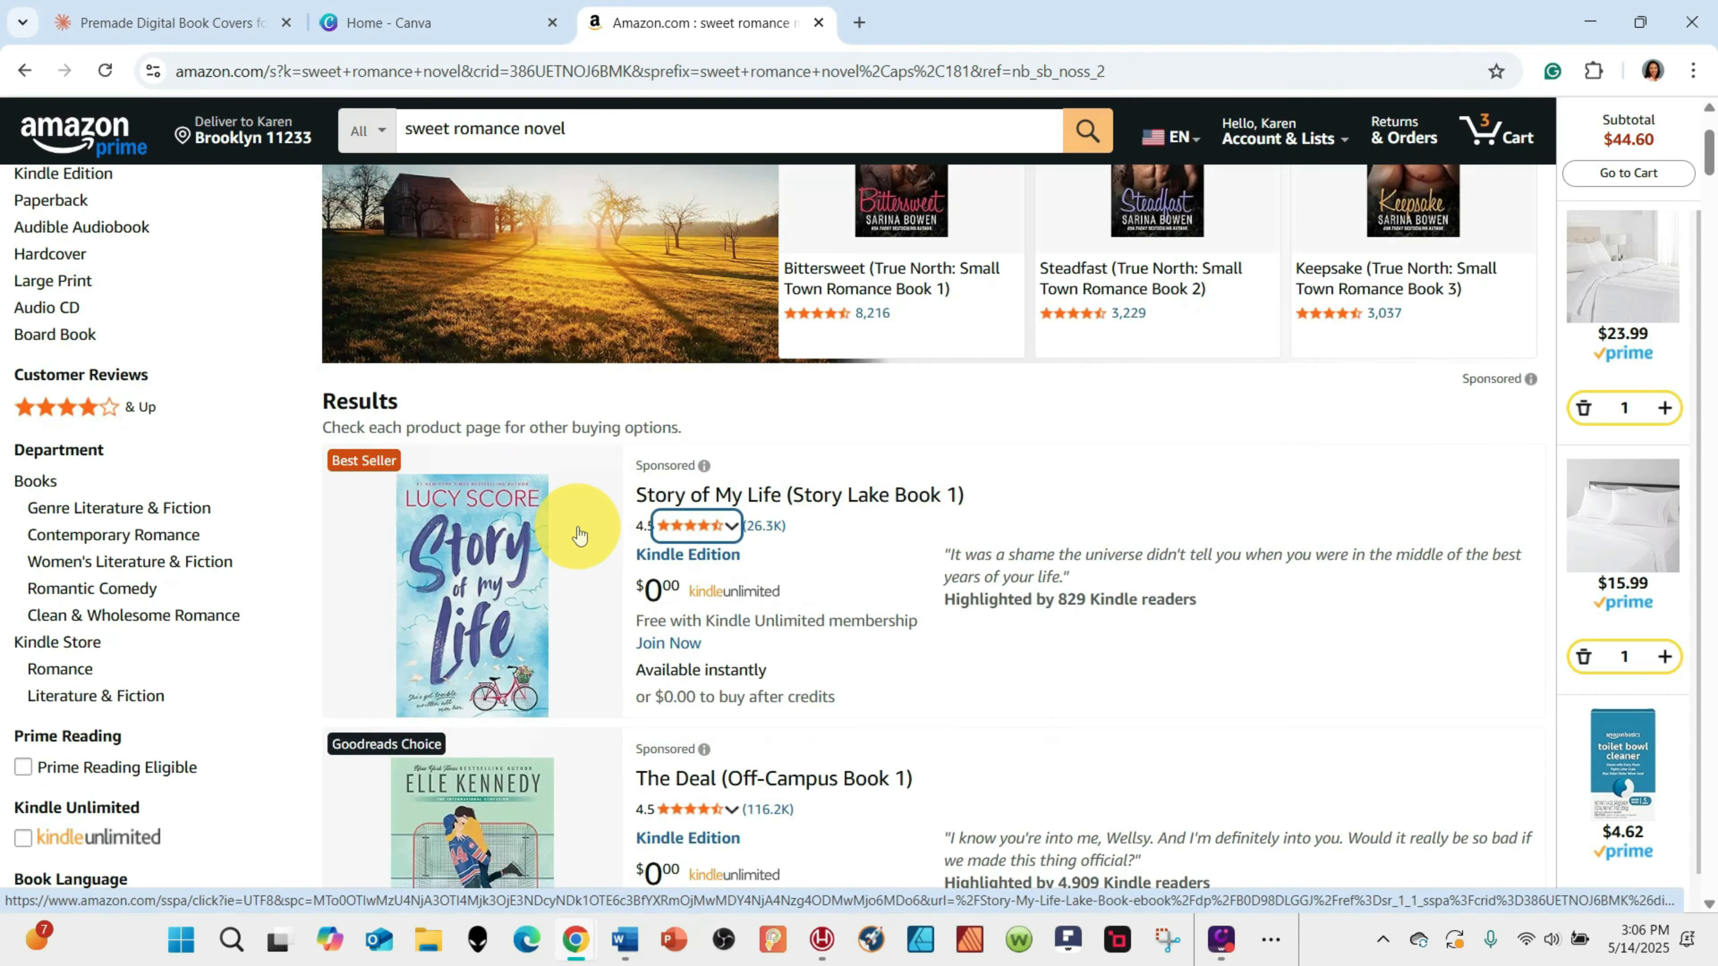
scroll(573, 520, "down", 20)
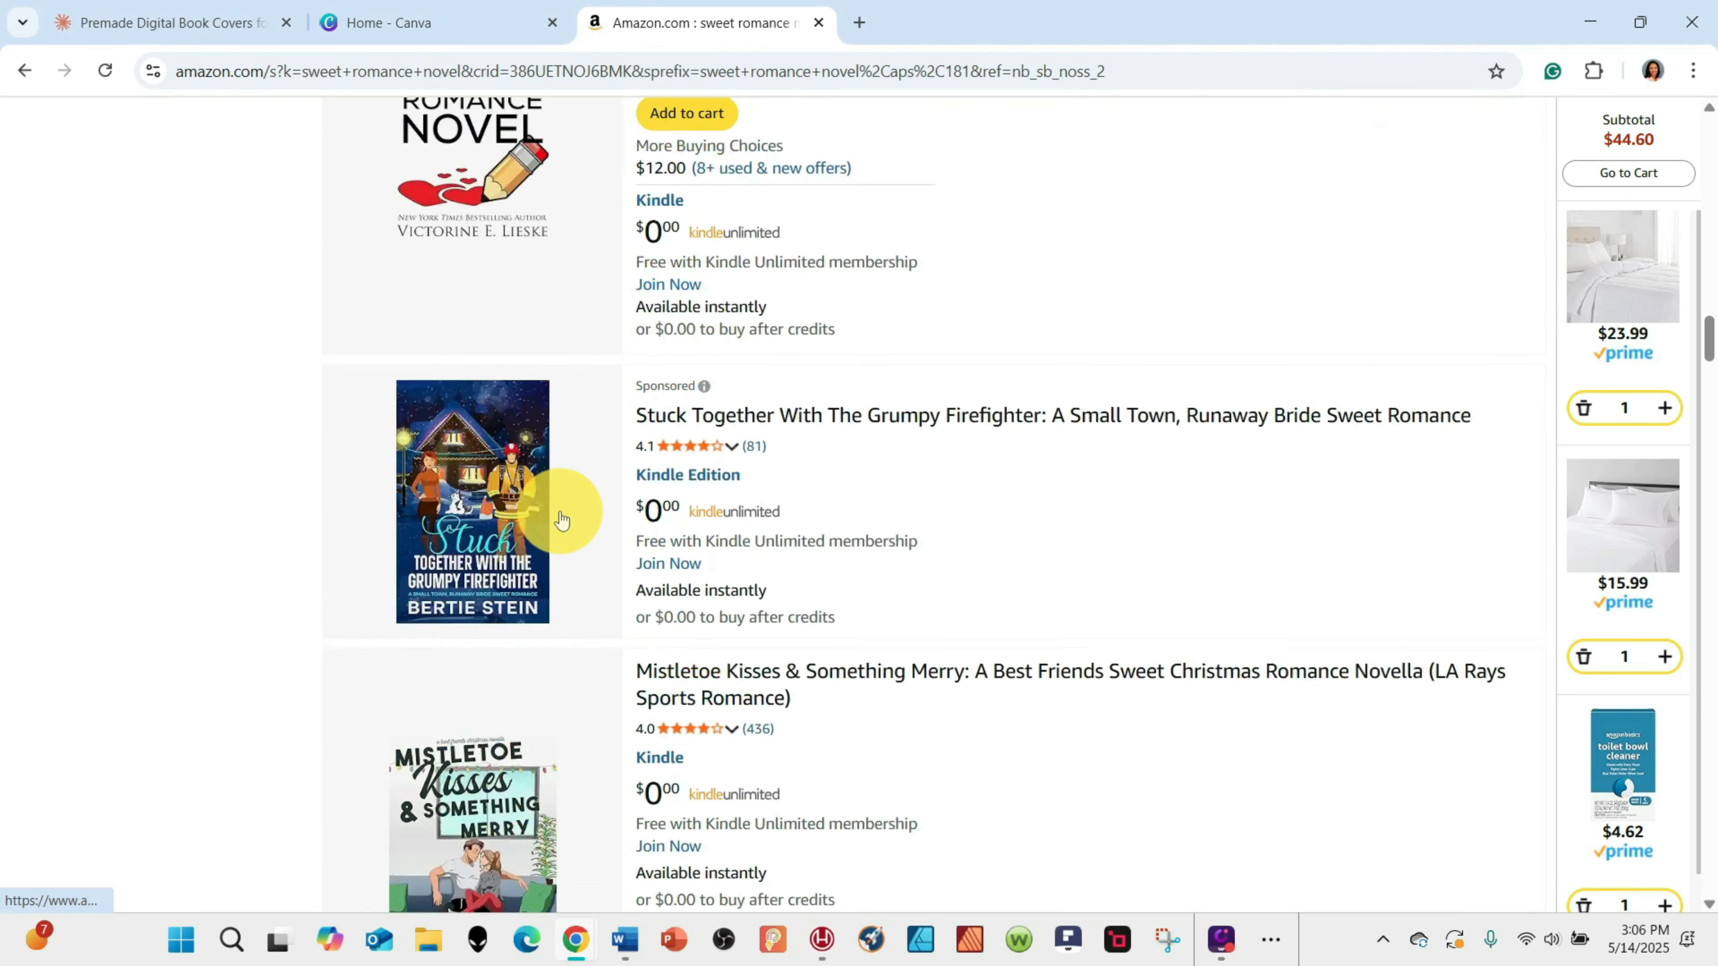
scroll(561, 520, "down", 8)
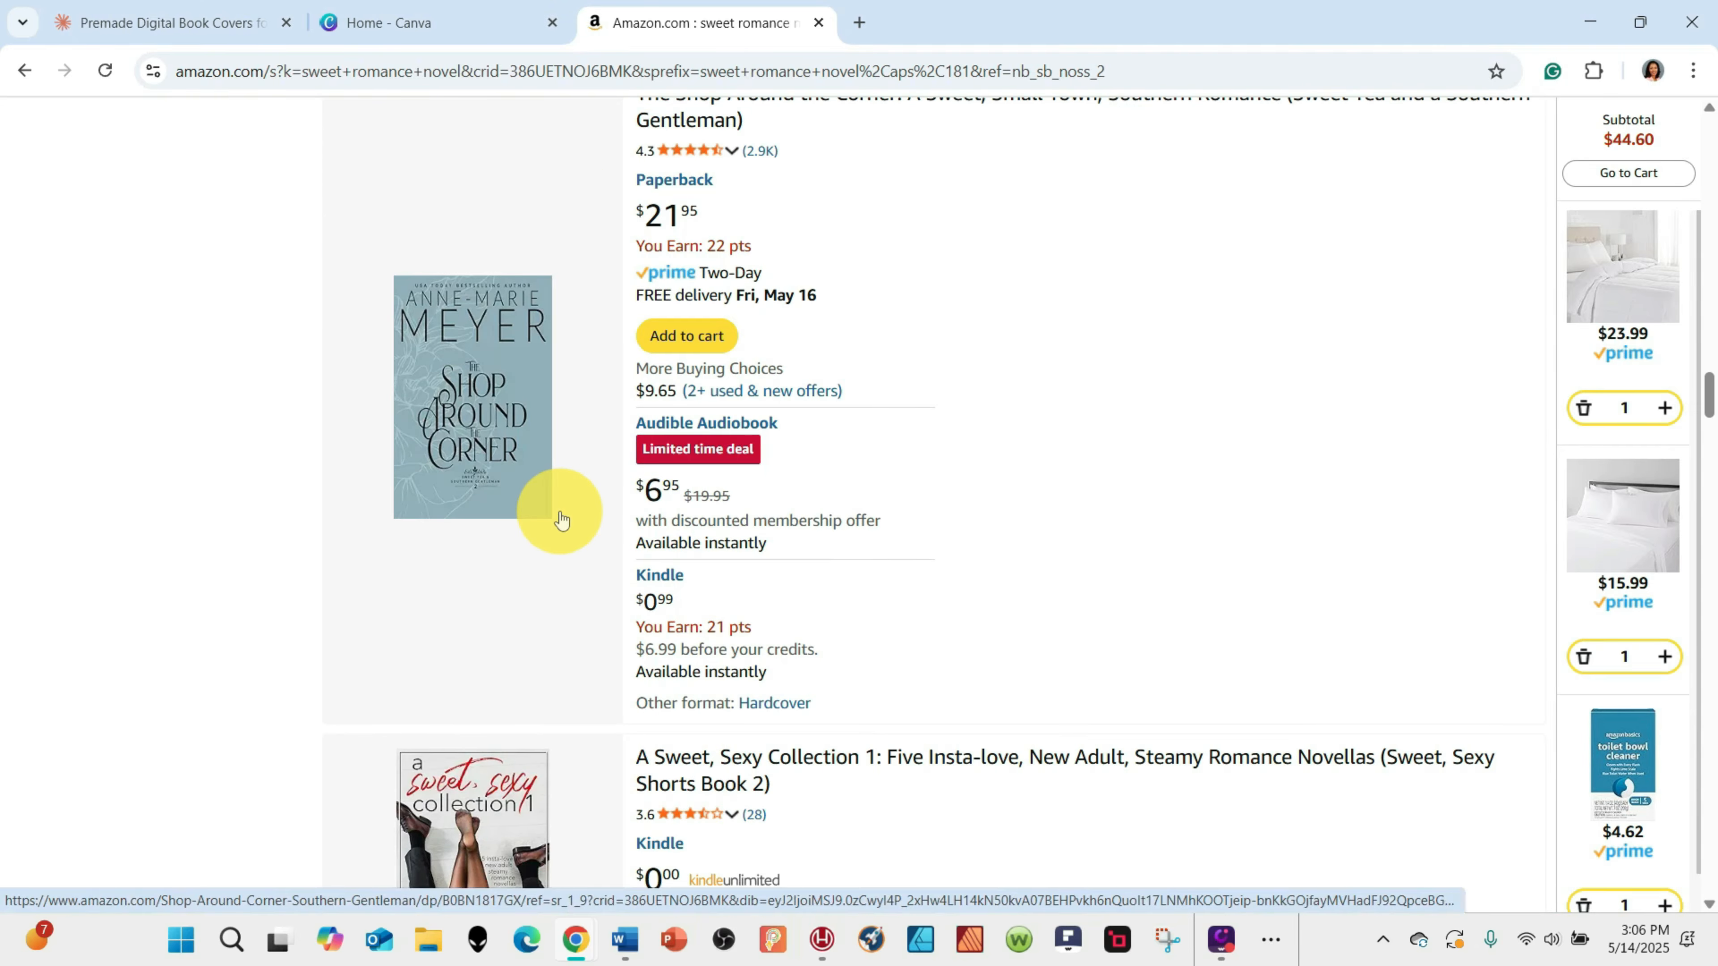
scroll(561, 520, "down", 3)
scroll(561, 520, "down", 3)
scroll(541, 487, "up", 15)
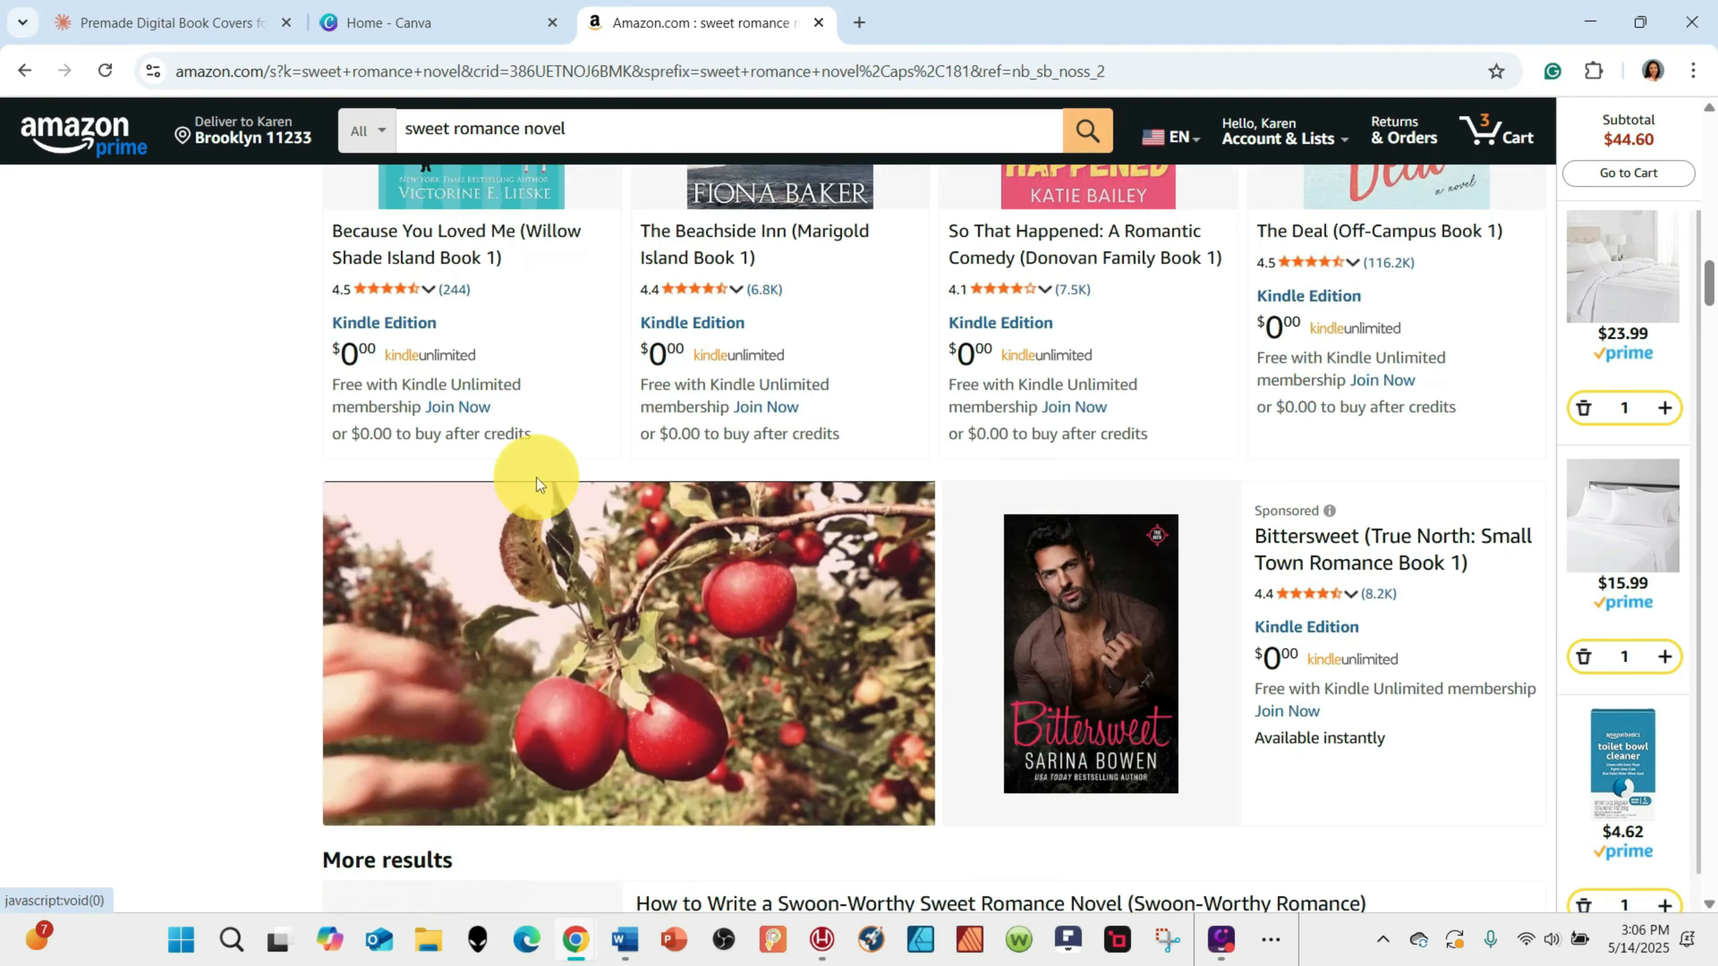
scroll(530, 477, "up", 10)
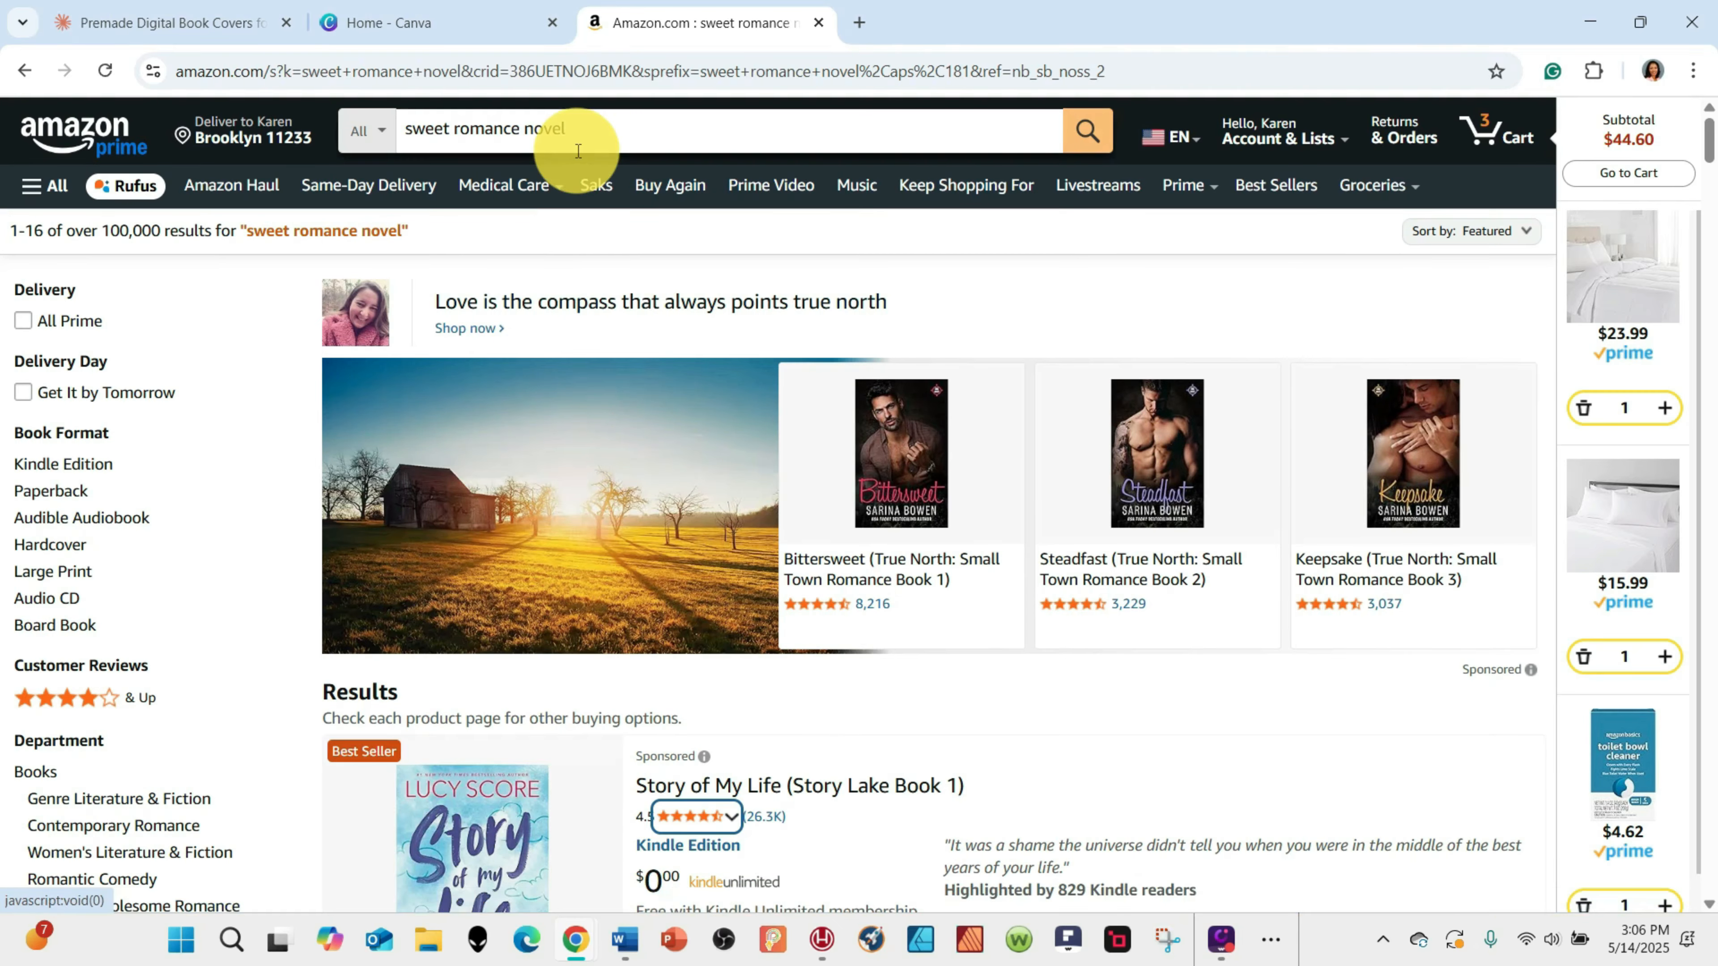
Search Amazon for "fantasy novels for adults" and look through the covers in the results.
left_click_drag(599, 129, 406, 130)
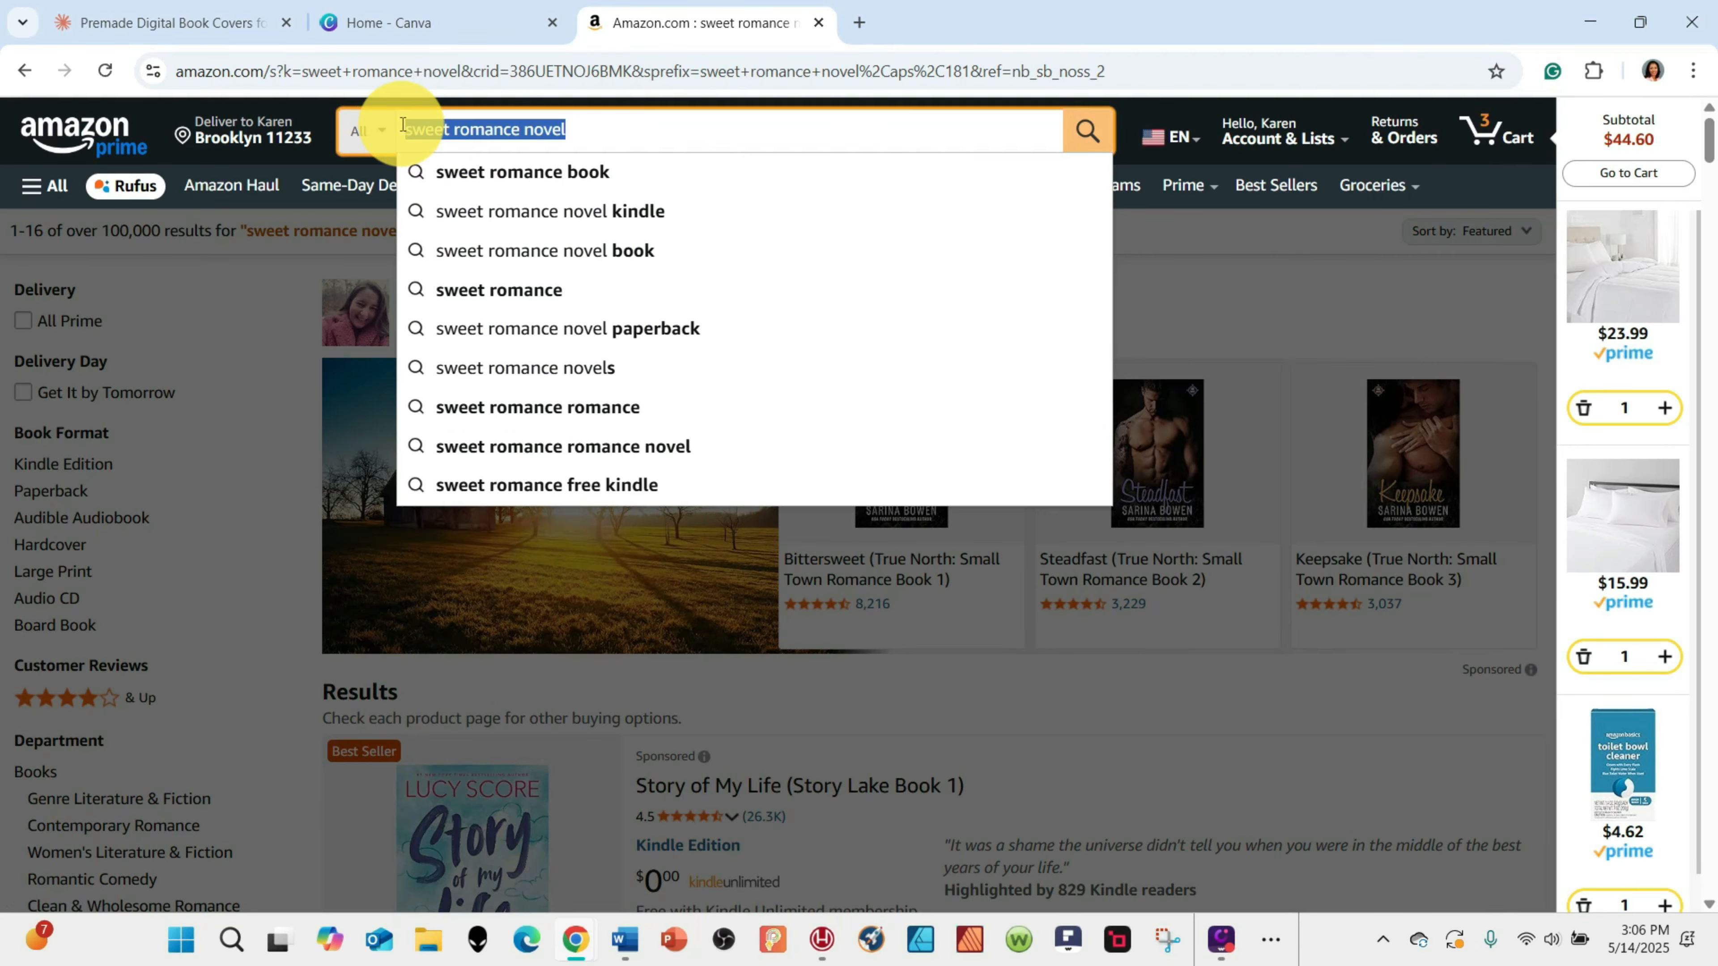
key("BackSpace")
type("fanta")
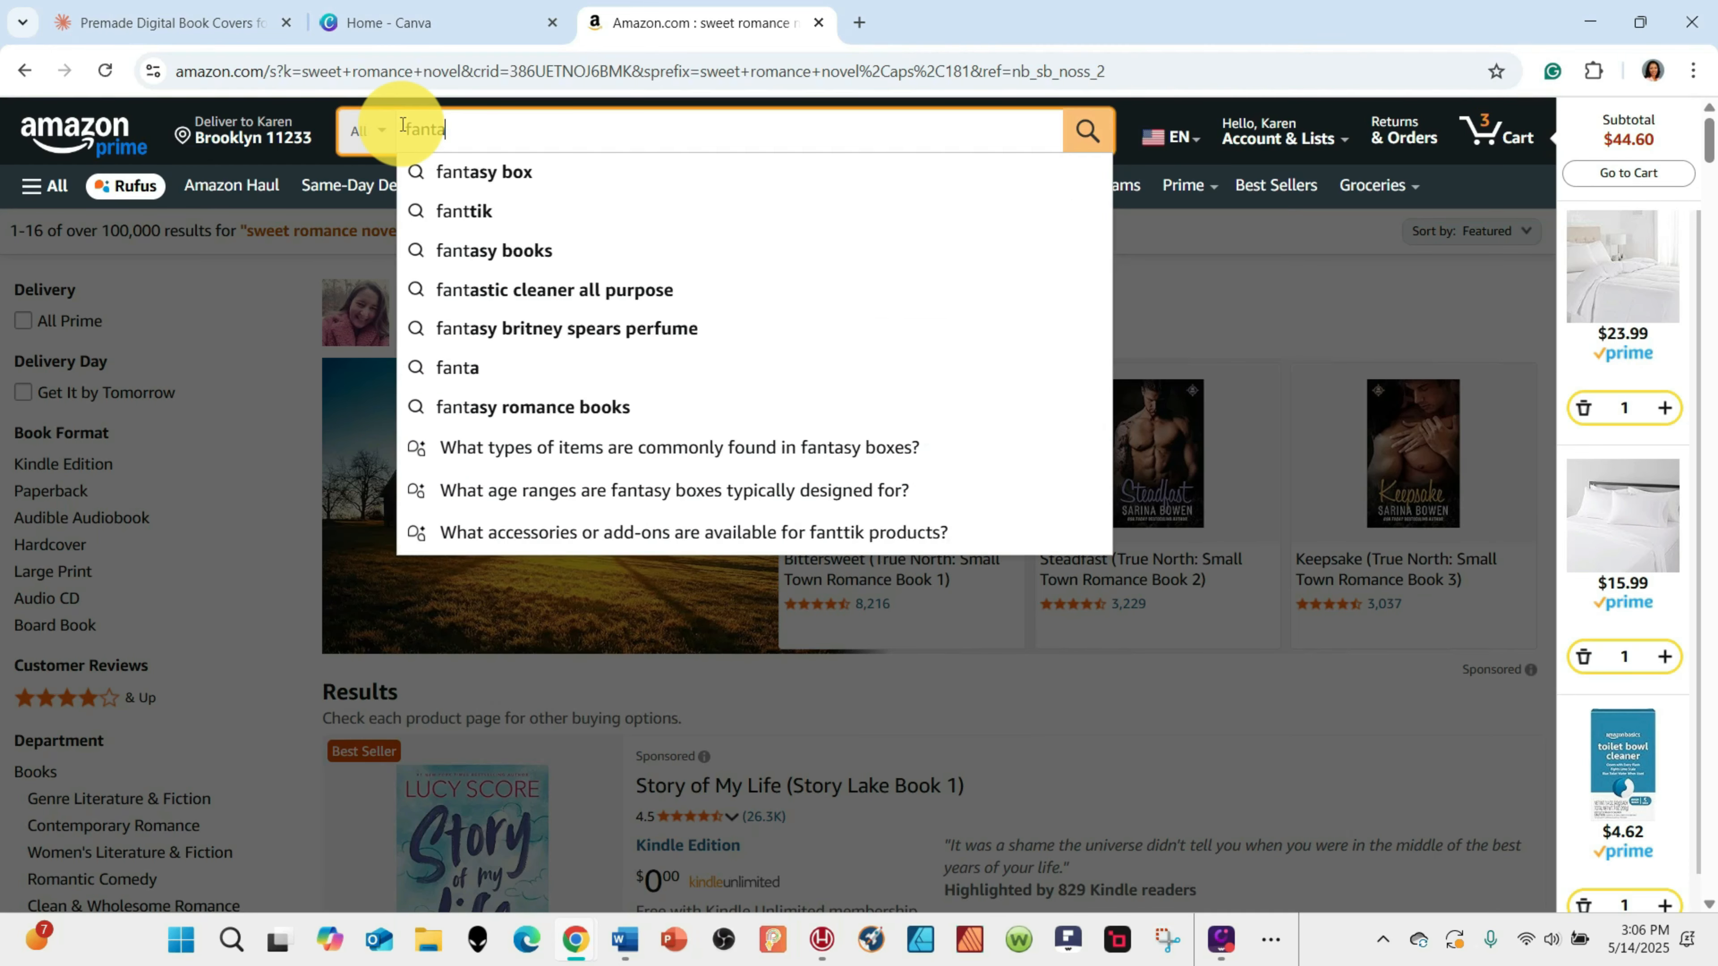
type("sy novels")
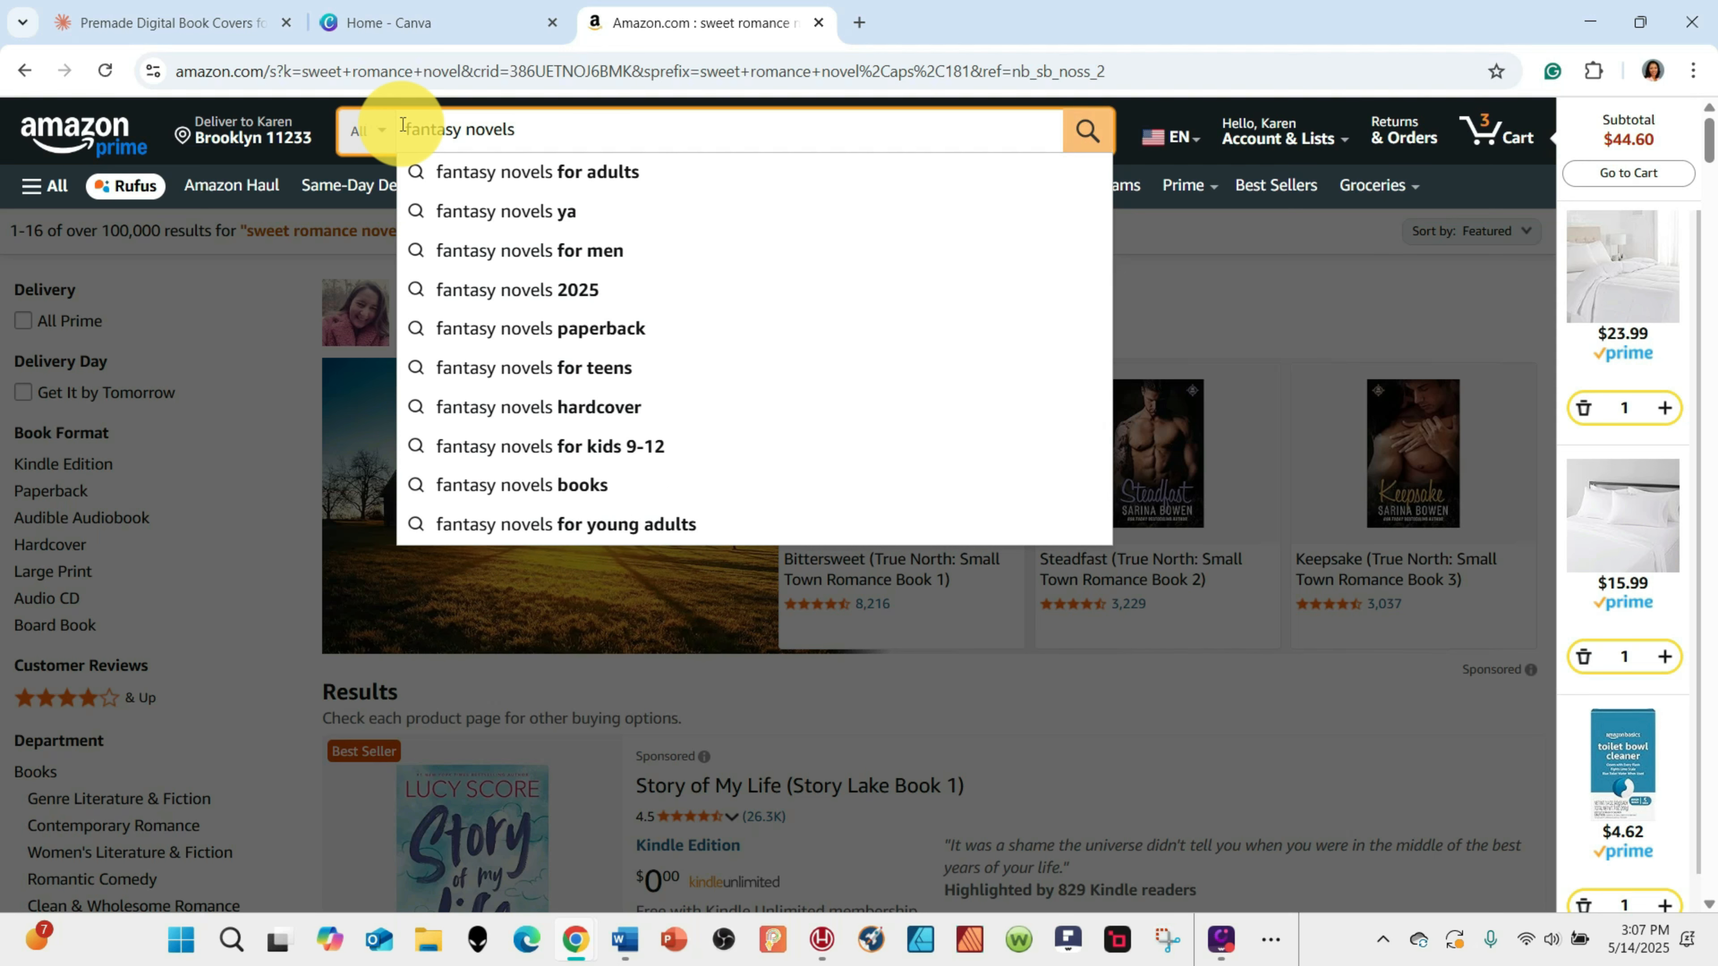
left_click(541, 174)
scroll(741, 701, "down", 3)
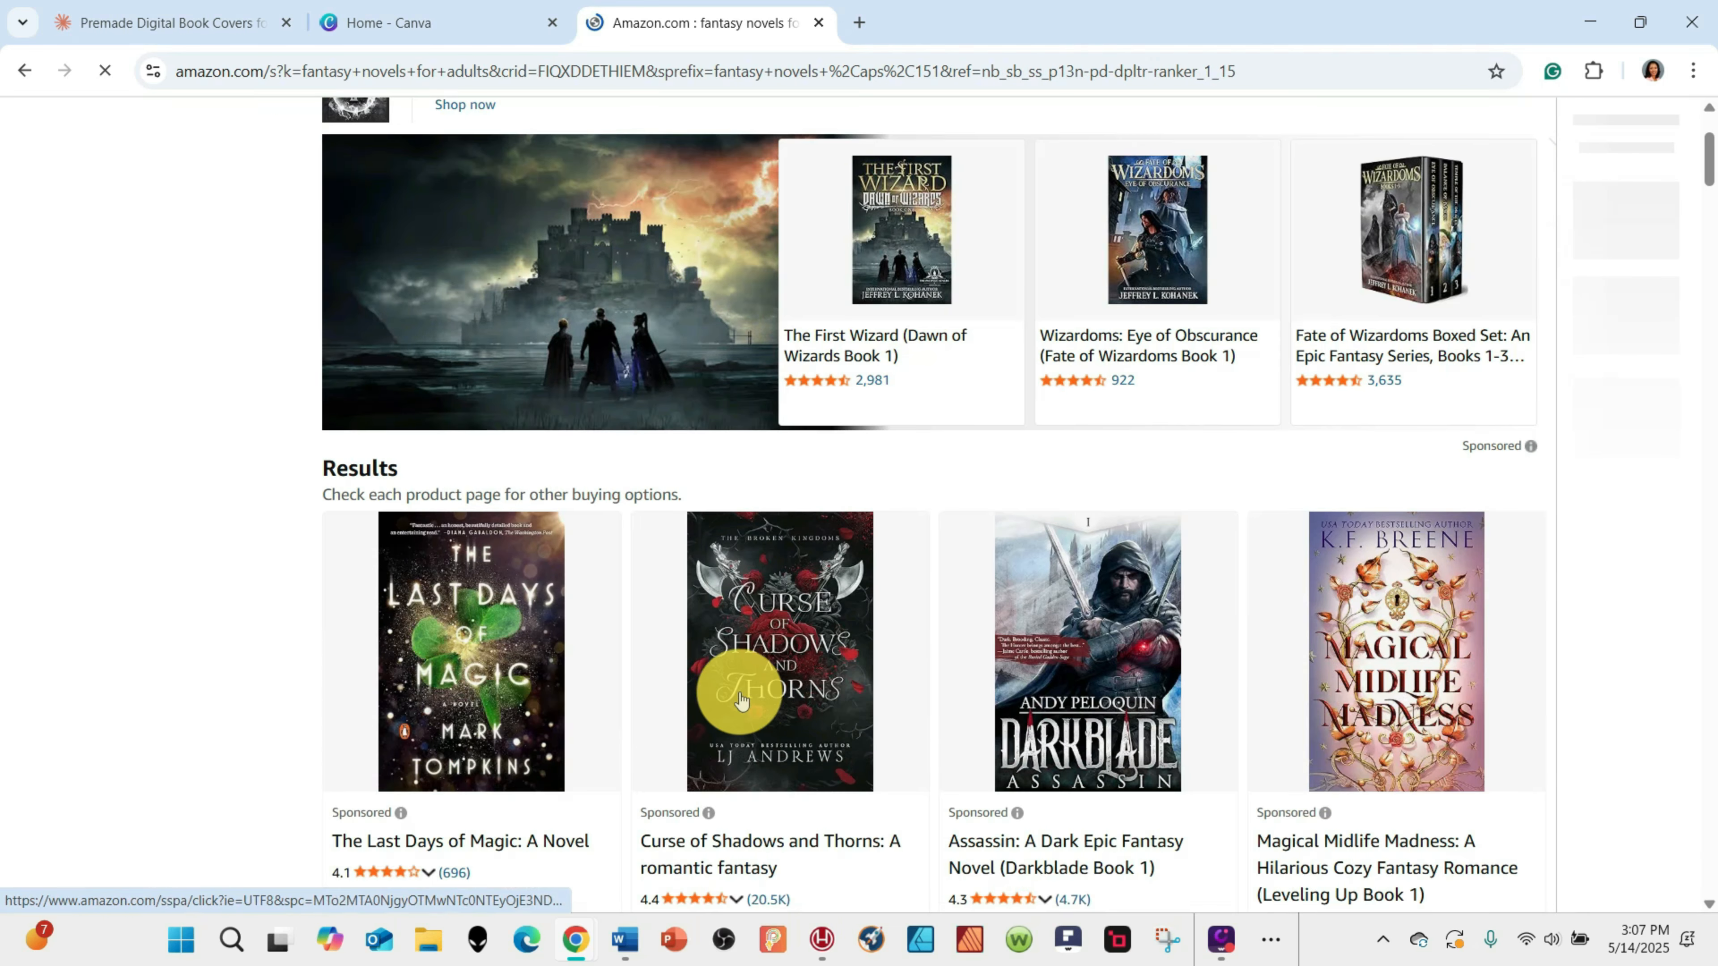
scroll(718, 680, "down", 6)
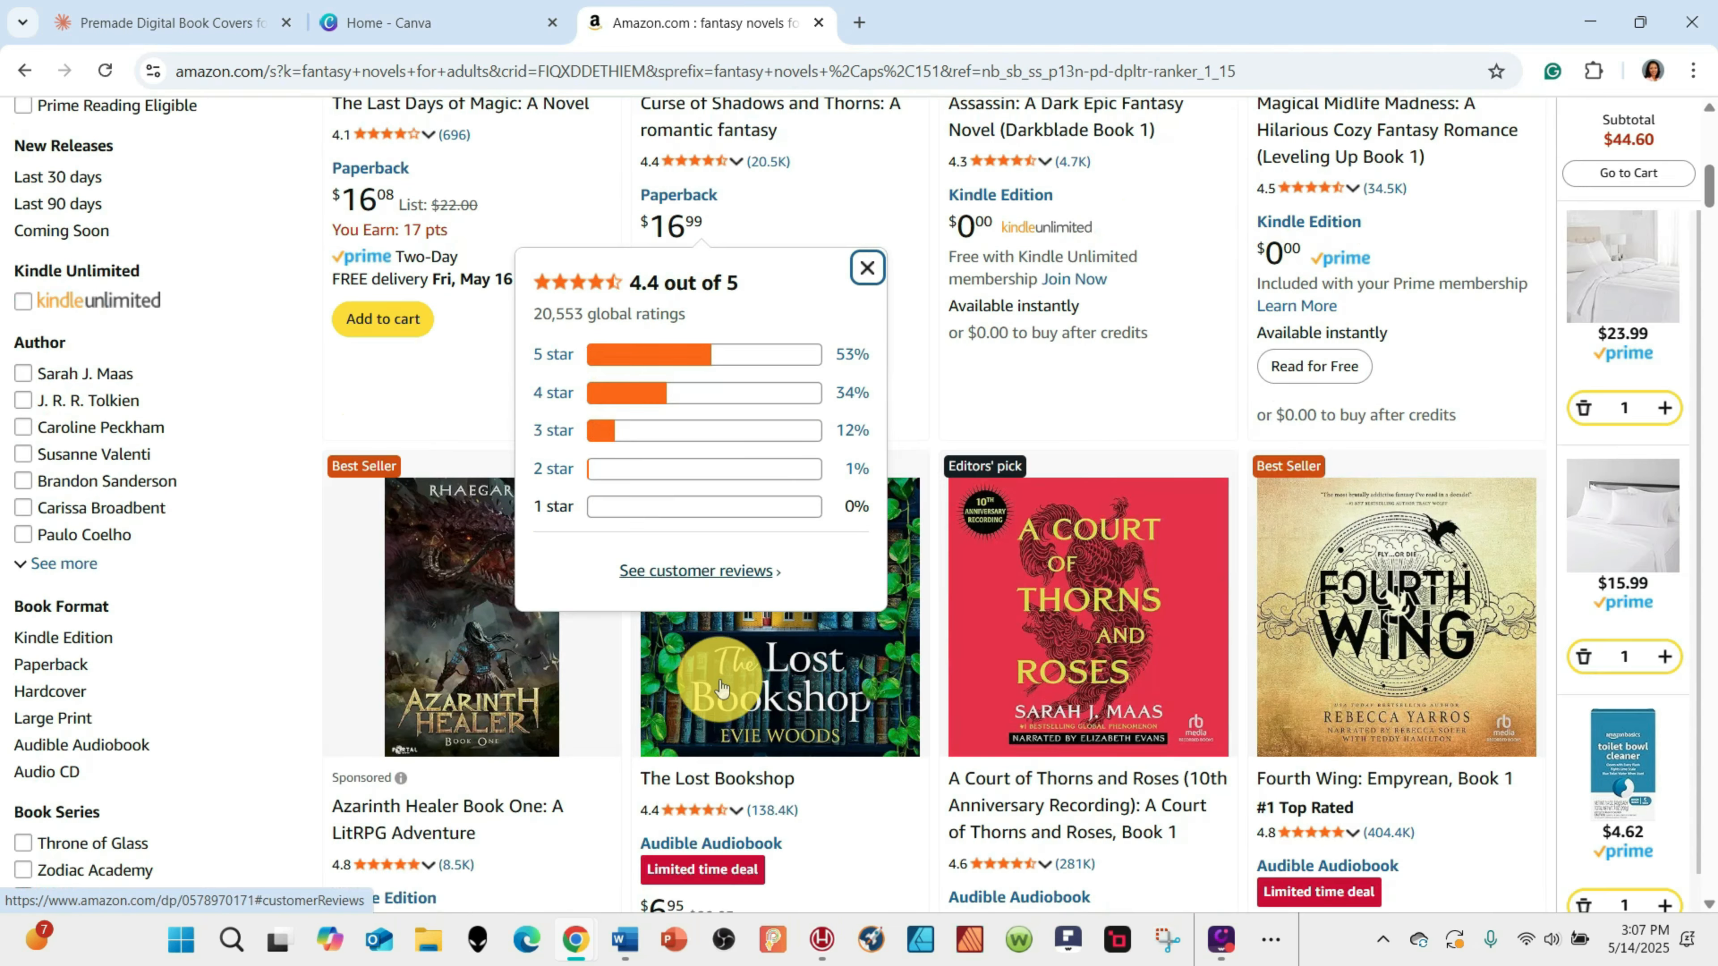
scroll(938, 768, "down", 3)
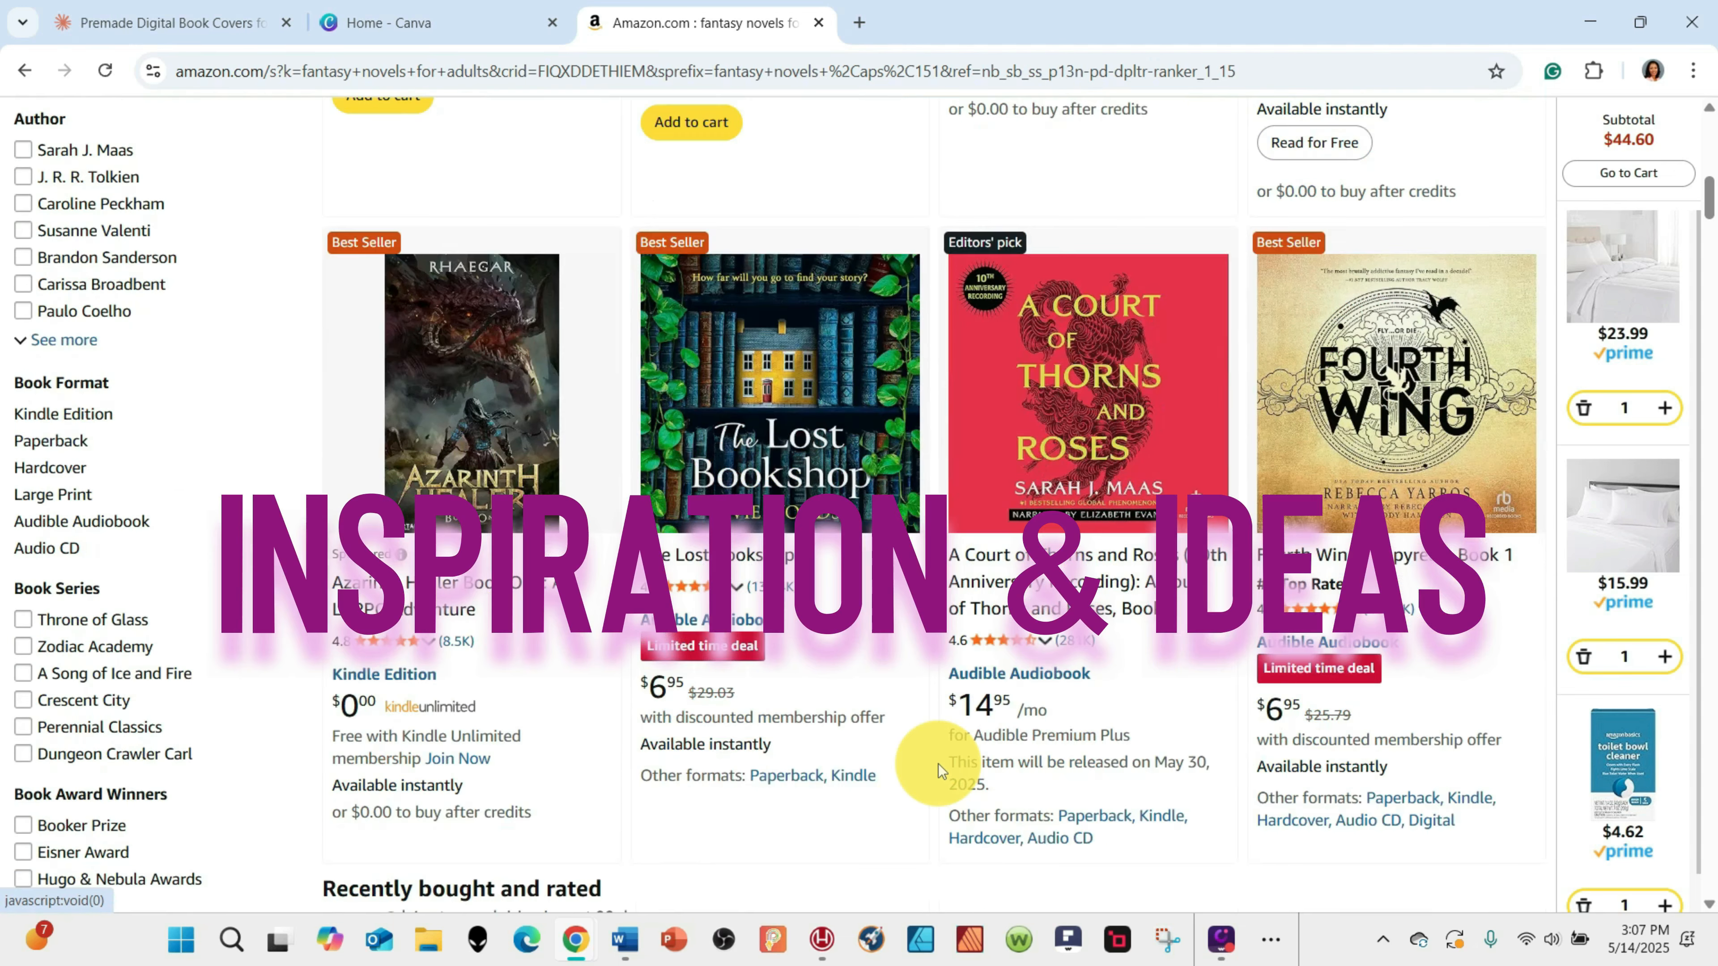
scroll(940, 771, "down", 6)
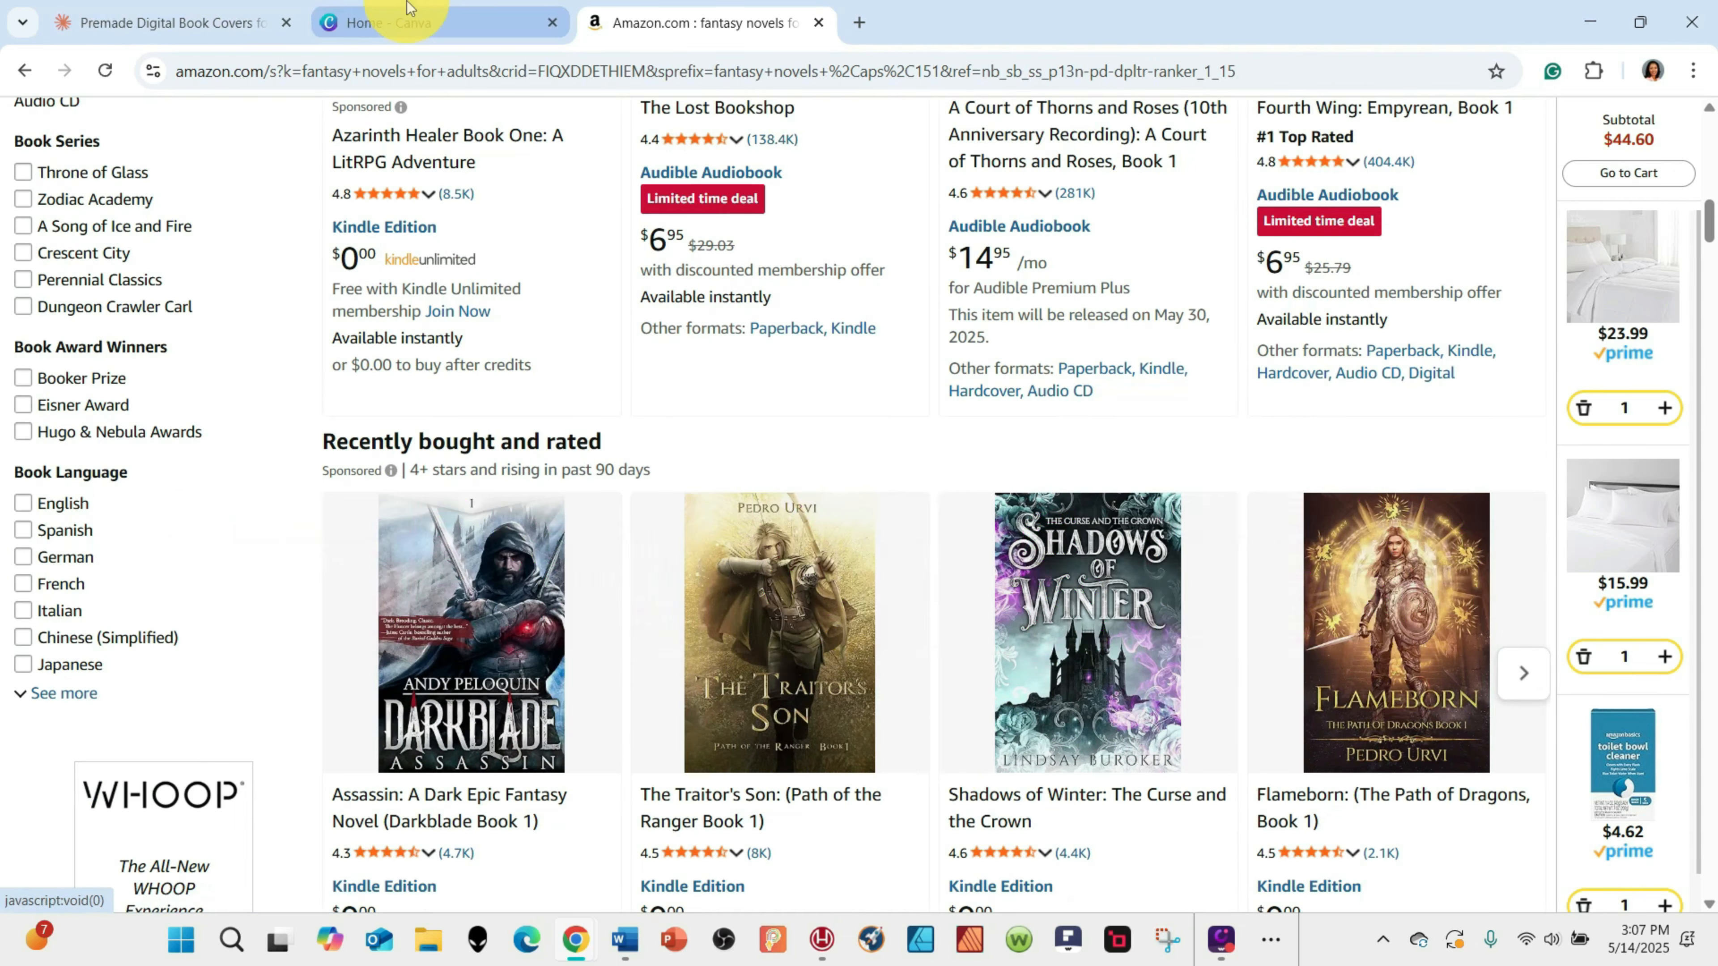
Switch to the Canva home page and search the templates for "book cover".
left_click(410, 22)
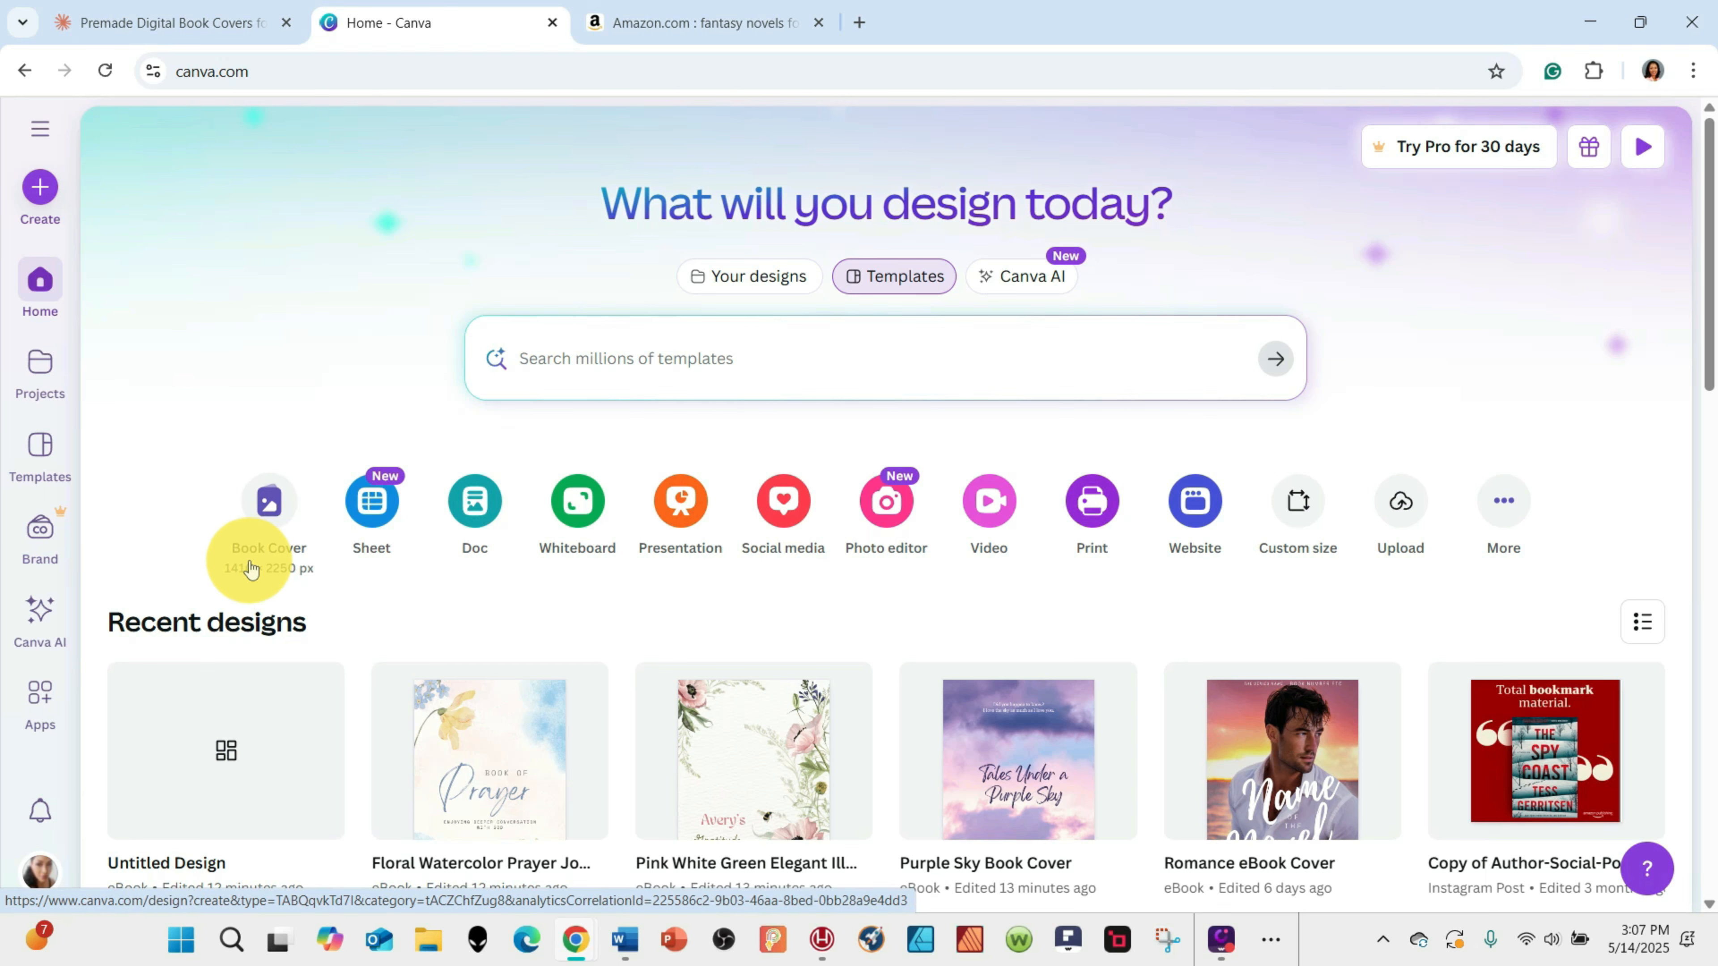
left_click(523, 372)
type("book cover")
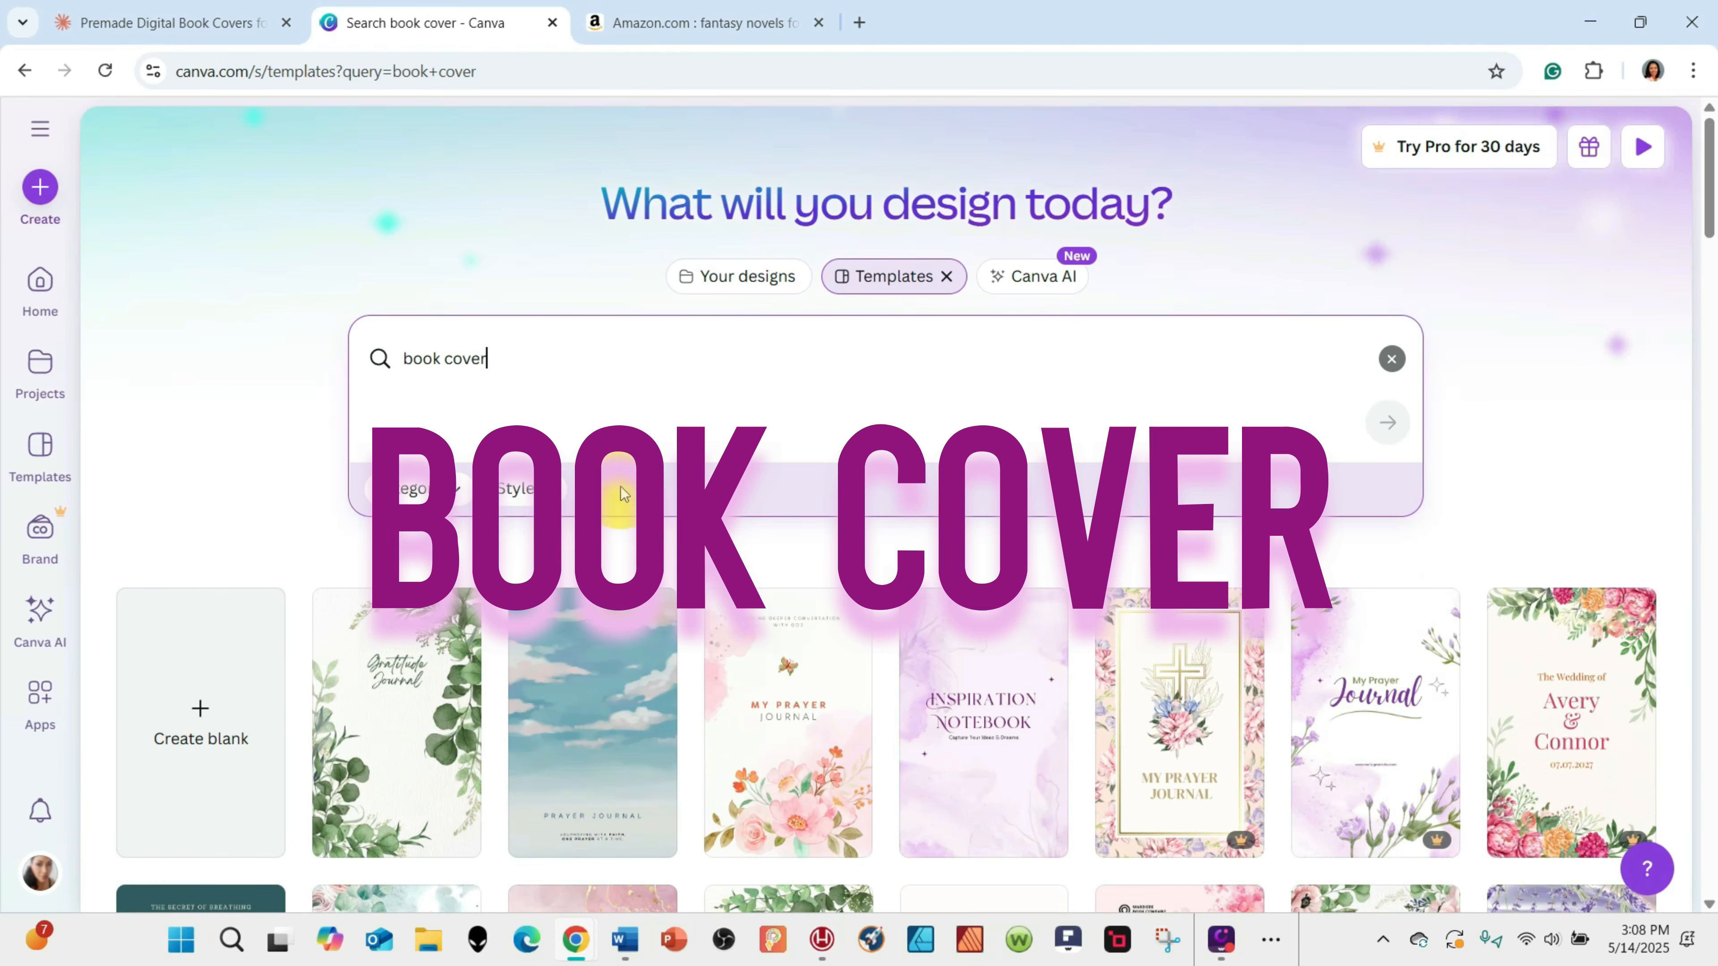
Browse the book cover templates, comparing their styles and which designs are free or Pro.
scroll(755, 680, "down", 10)
scroll(766, 678, "down", 15)
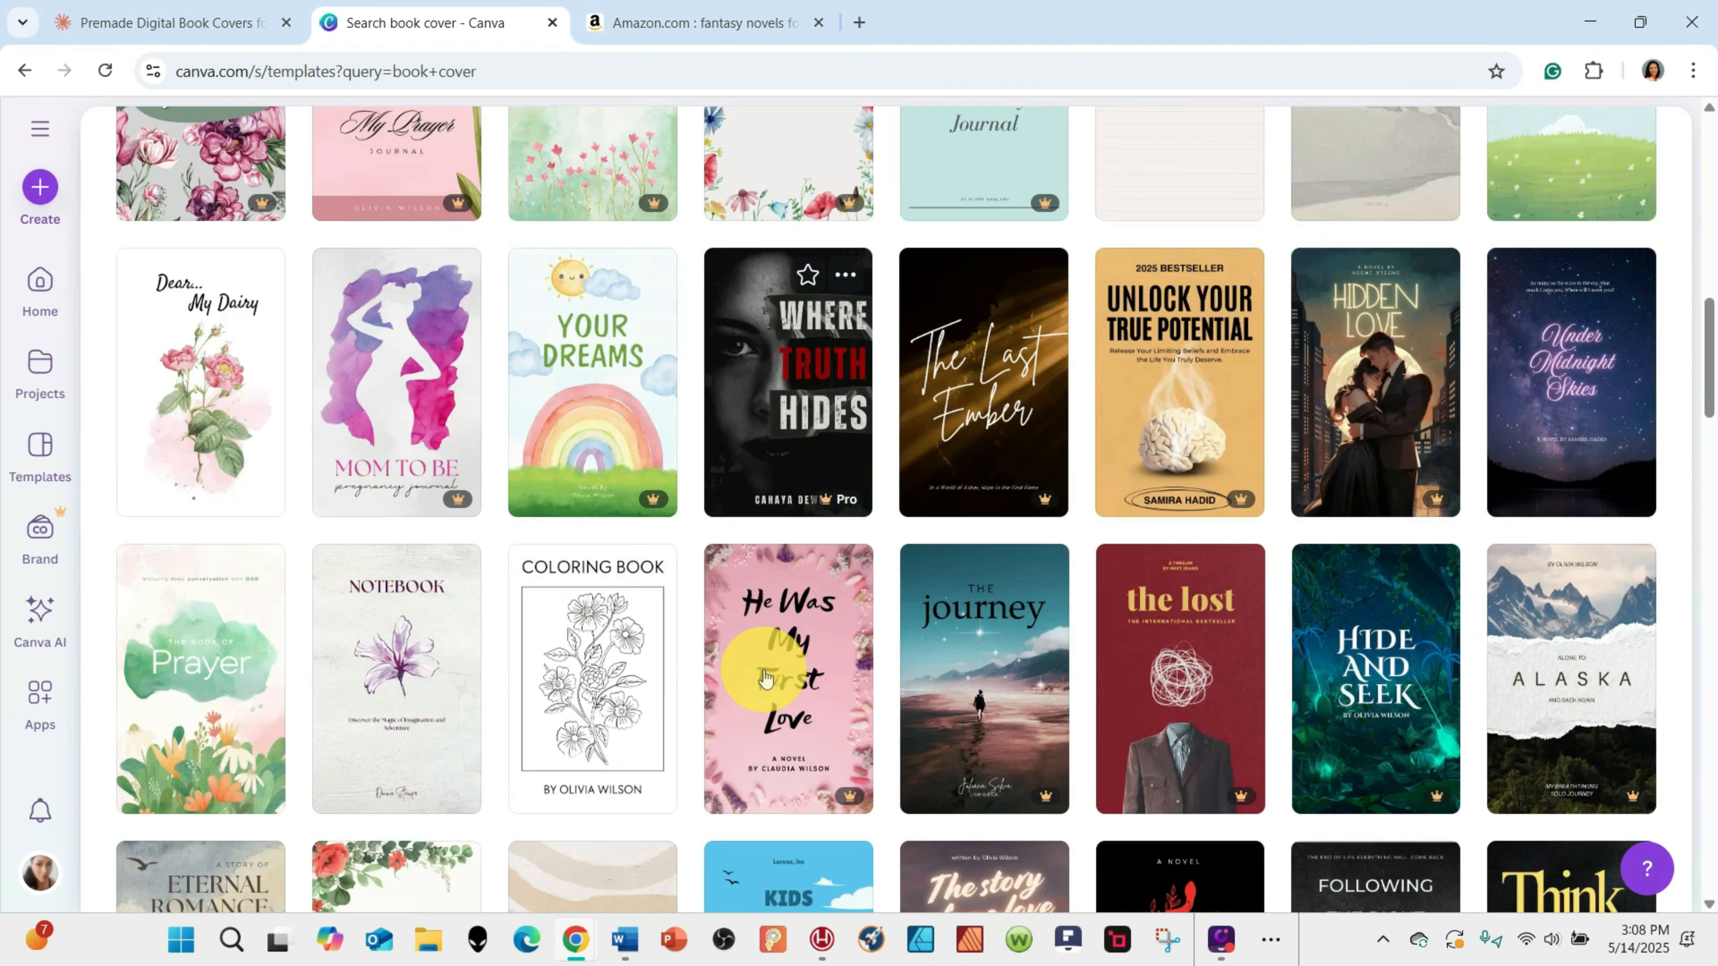
scroll(765, 678, "down", 20)
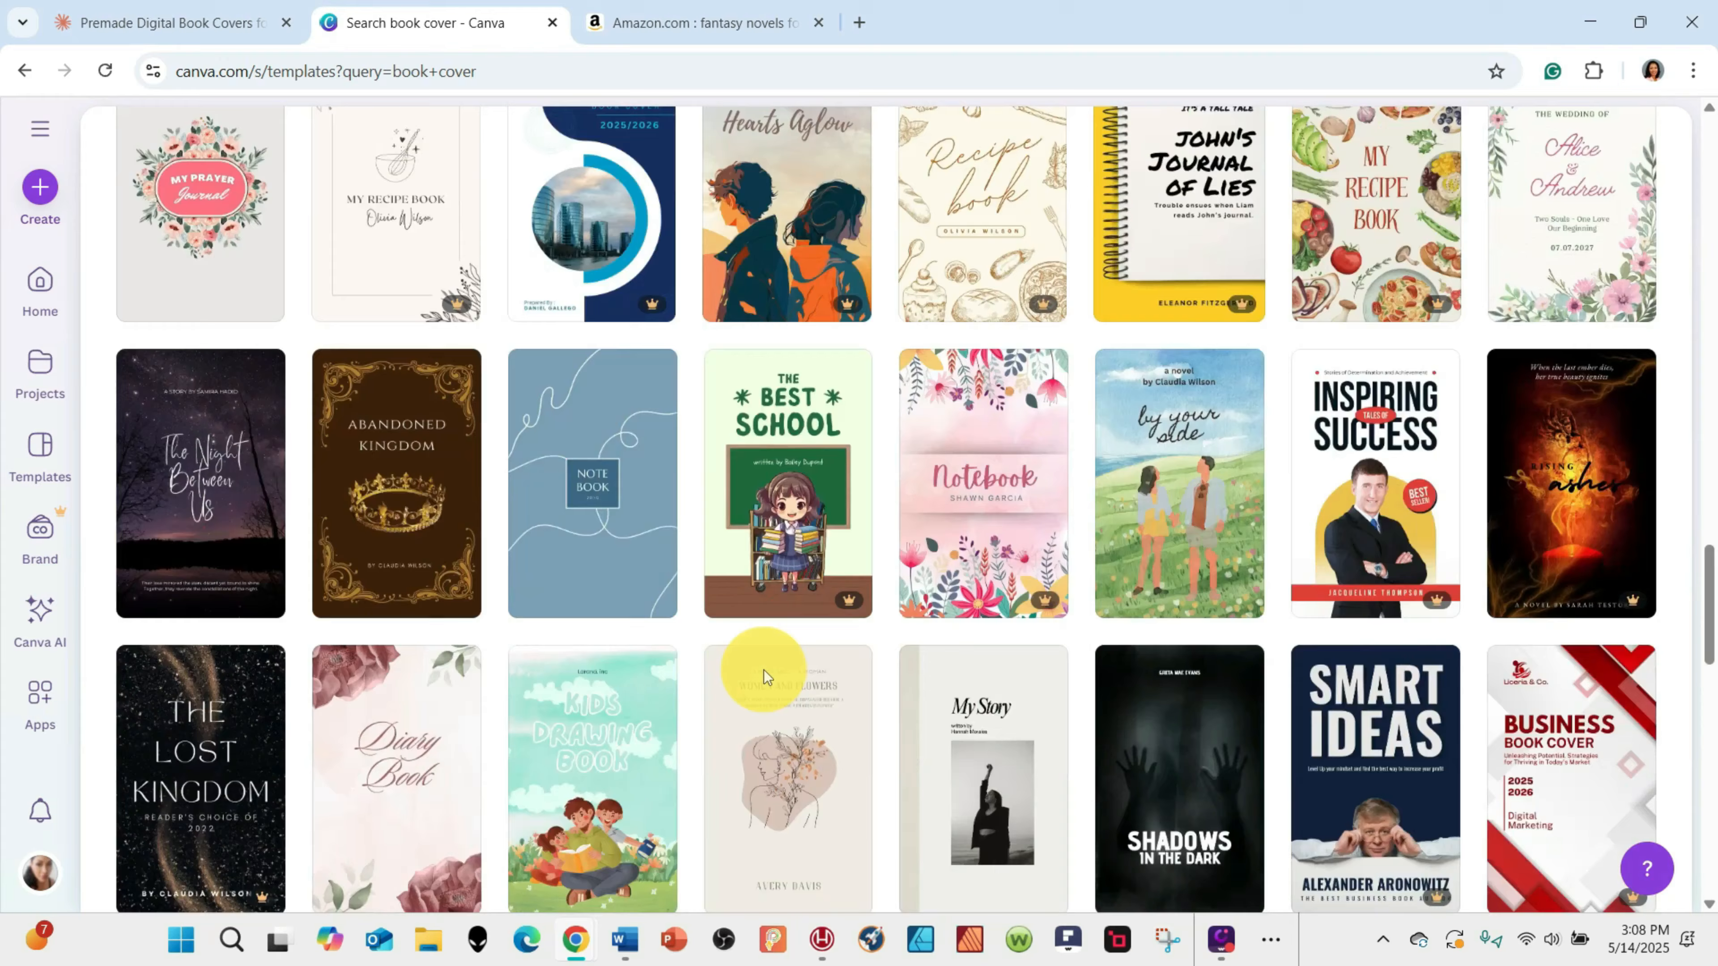
scroll(755, 669, "down", 5)
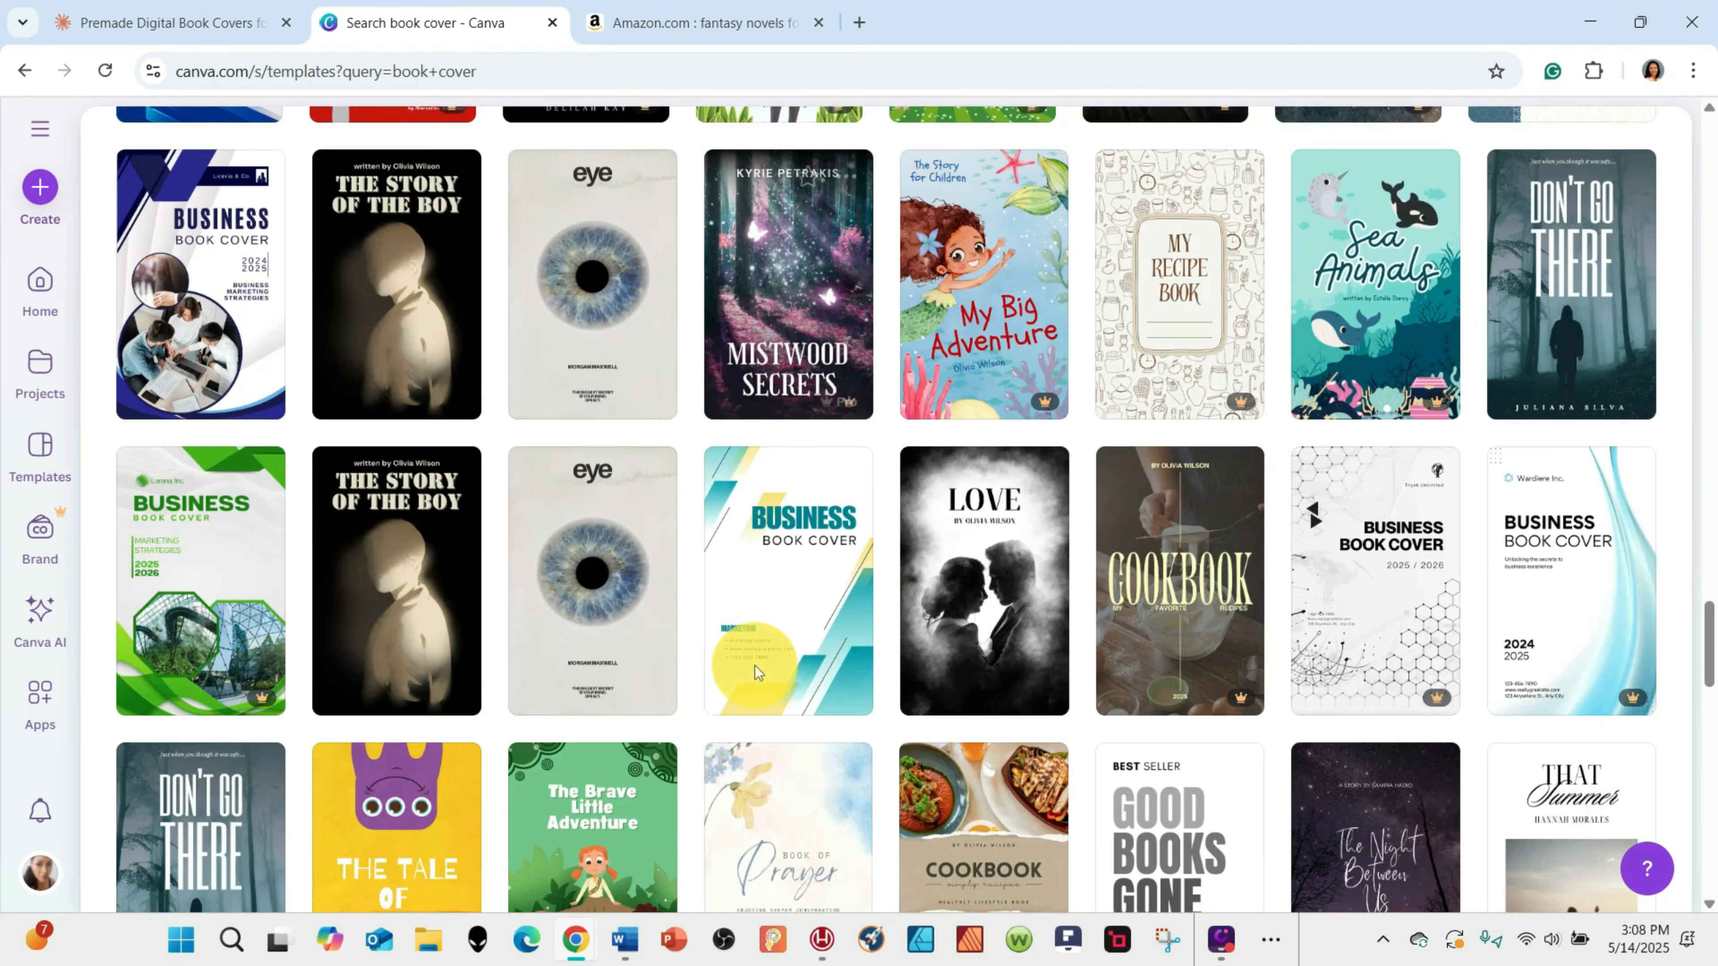
scroll(755, 670, "up", 15)
scroll(753, 674, "up", 20)
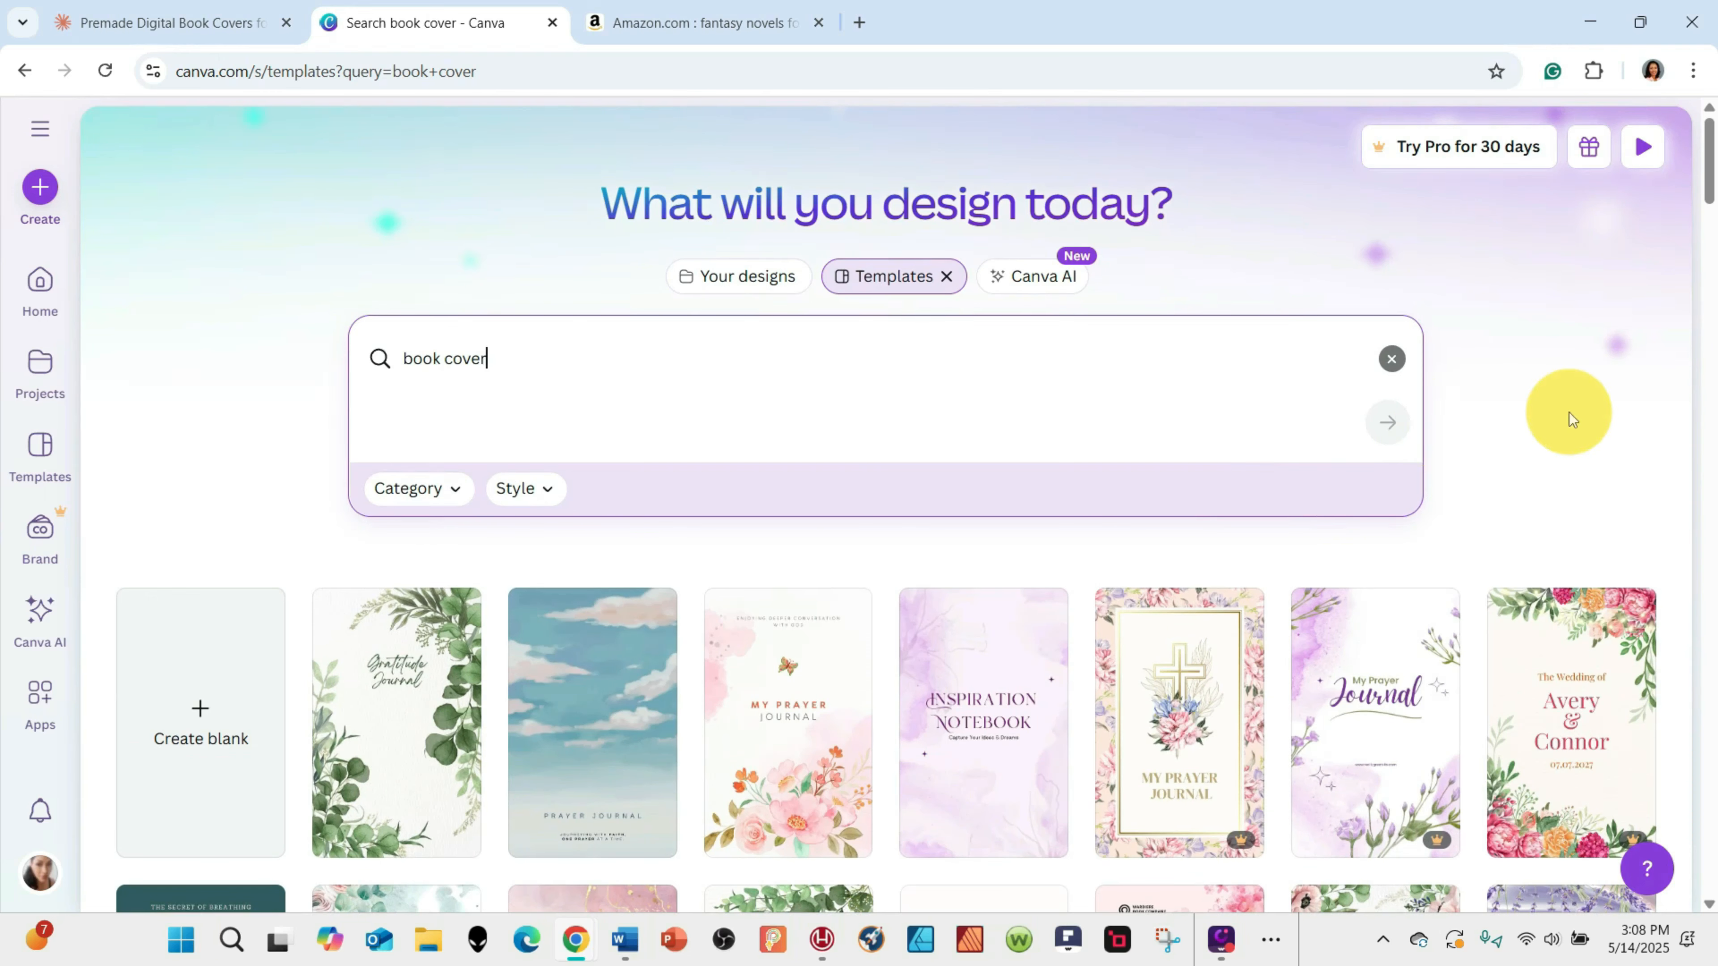
scroll(1468, 572, "down", 2)
scroll(1482, 612, "down", 2)
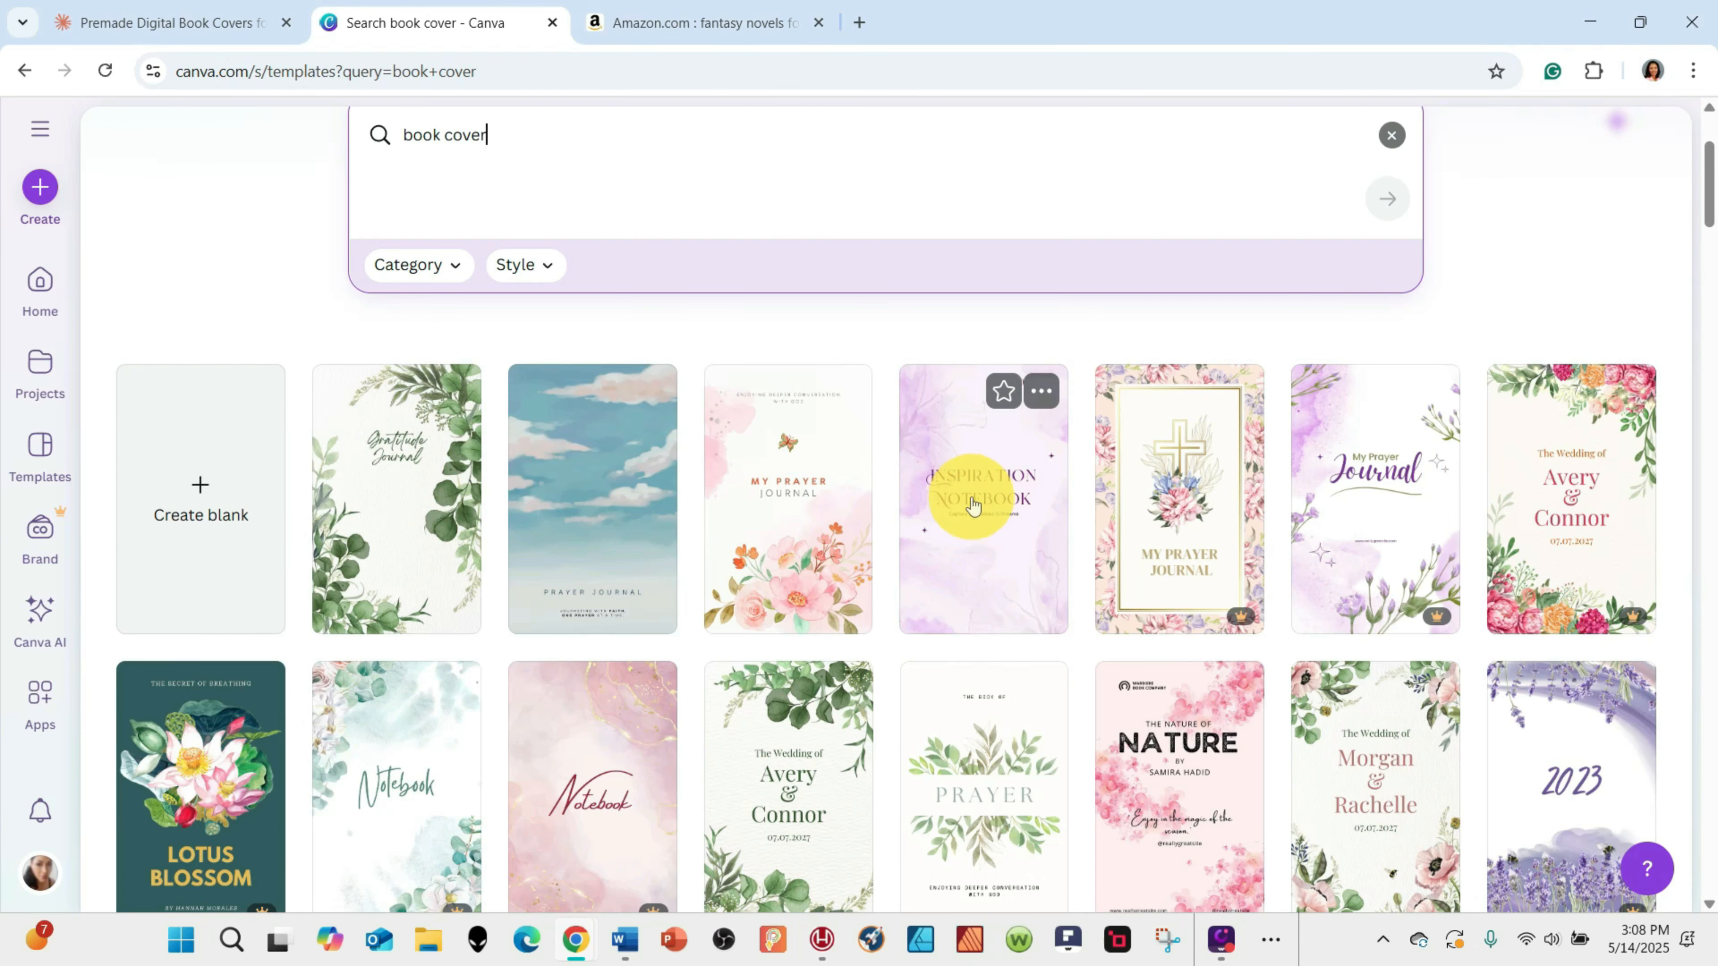
Find the "Tales Under a Purple Sky" cover among the book cover templates and open its preview.
scroll(951, 475, "down", 2)
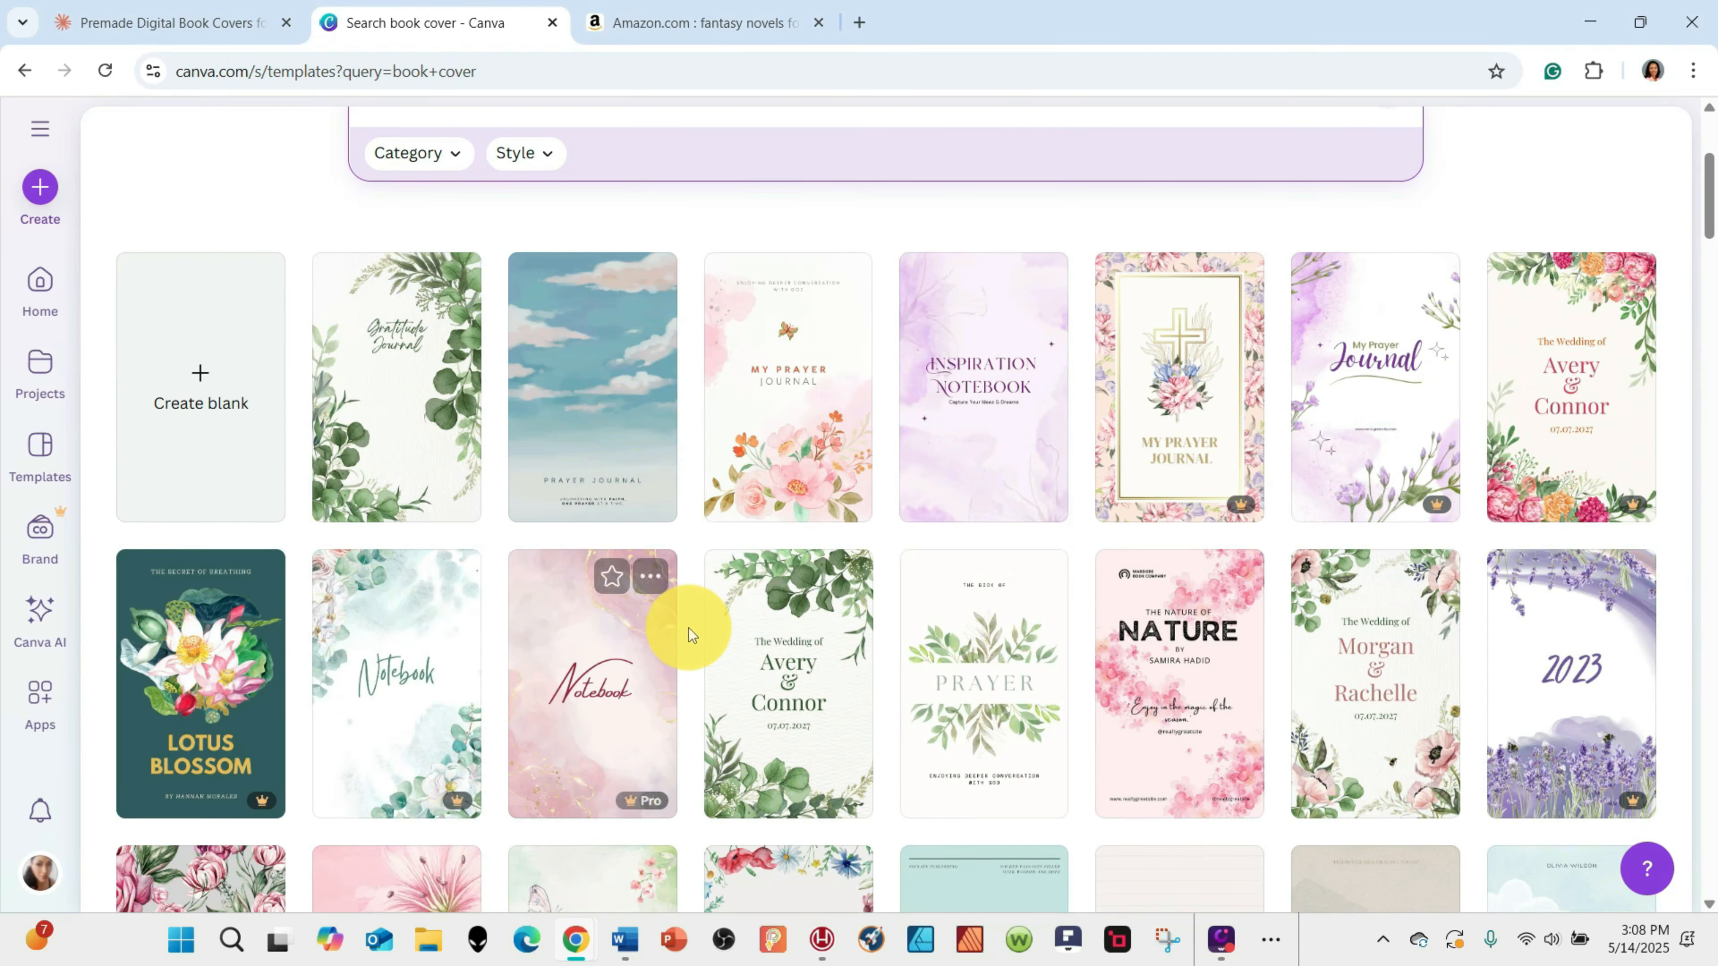
scroll(689, 633, "down", 5)
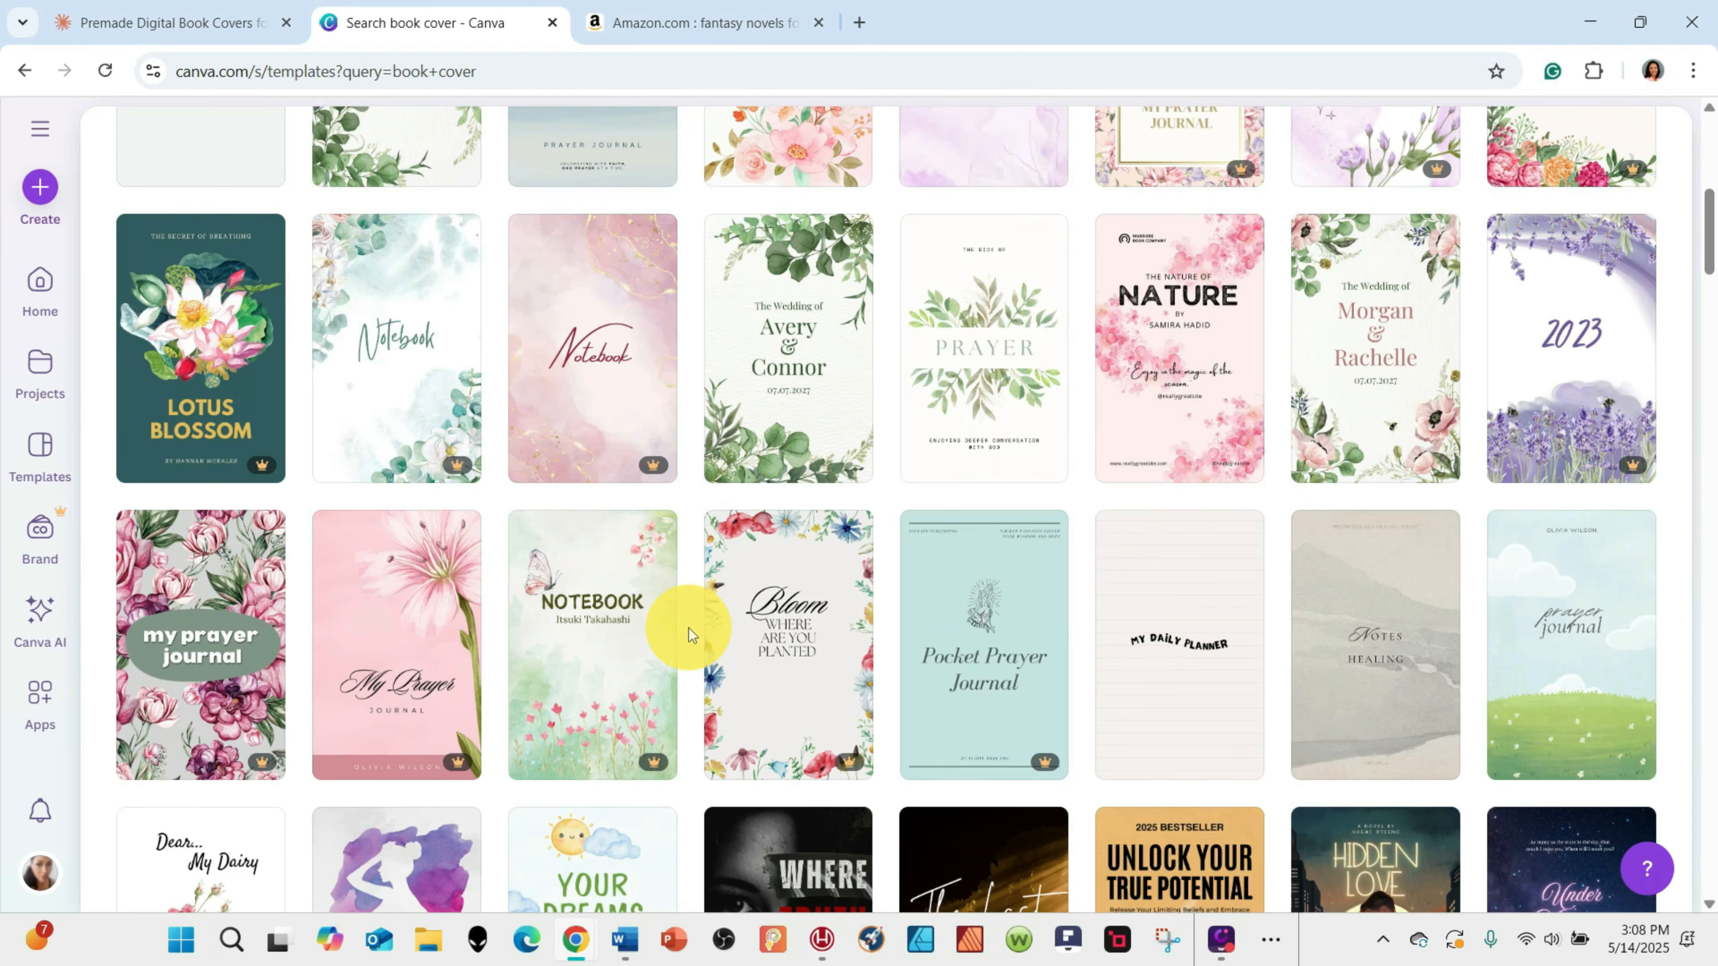
scroll(689, 628, "down", 15)
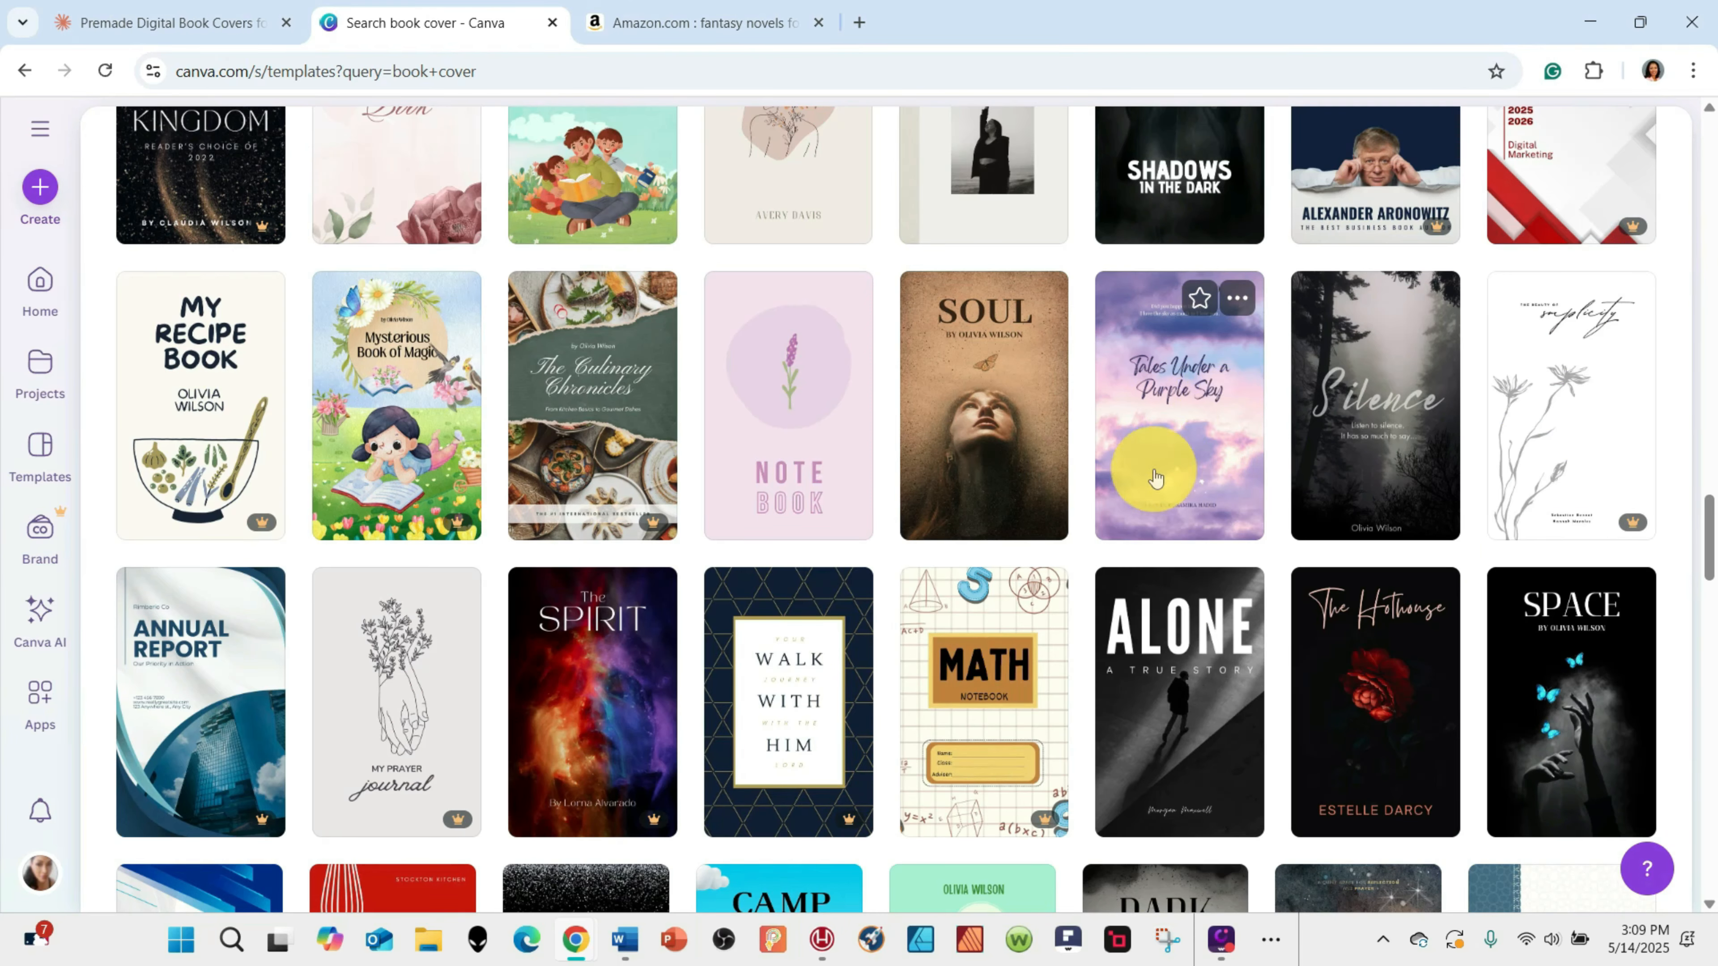
left_click(1171, 414)
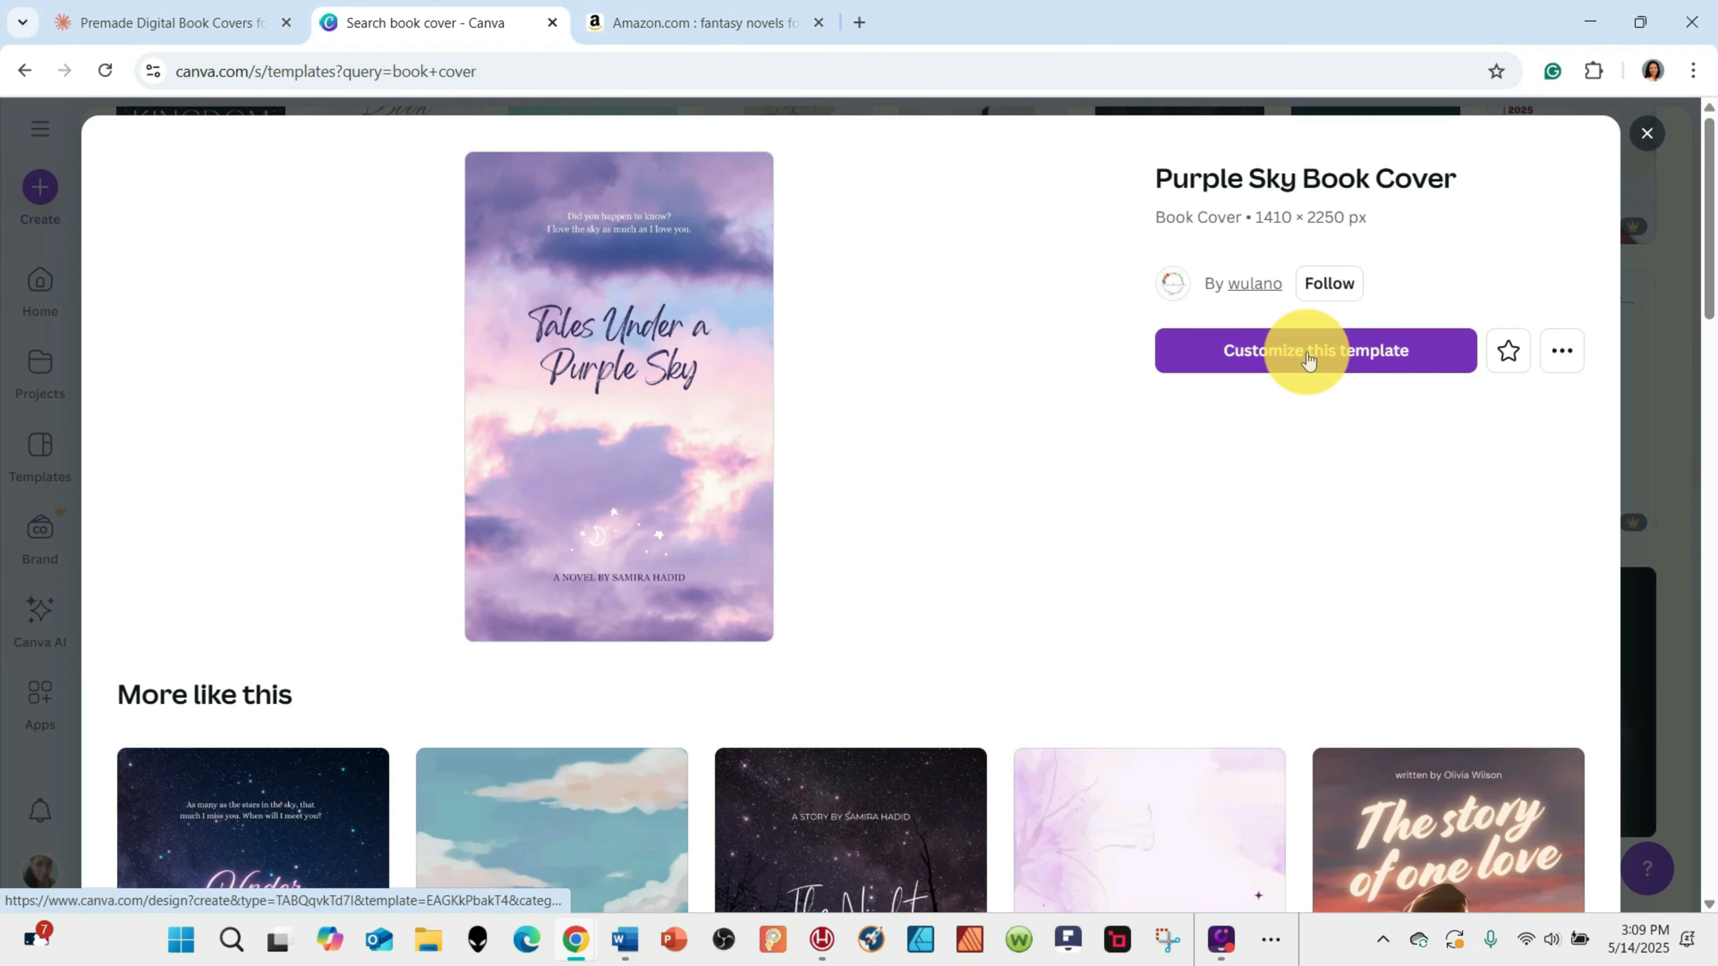
Look over the similar templates suggested for the Purple Sky Book Cover and open that template for customizing.
scroll(1074, 635, "down", 3)
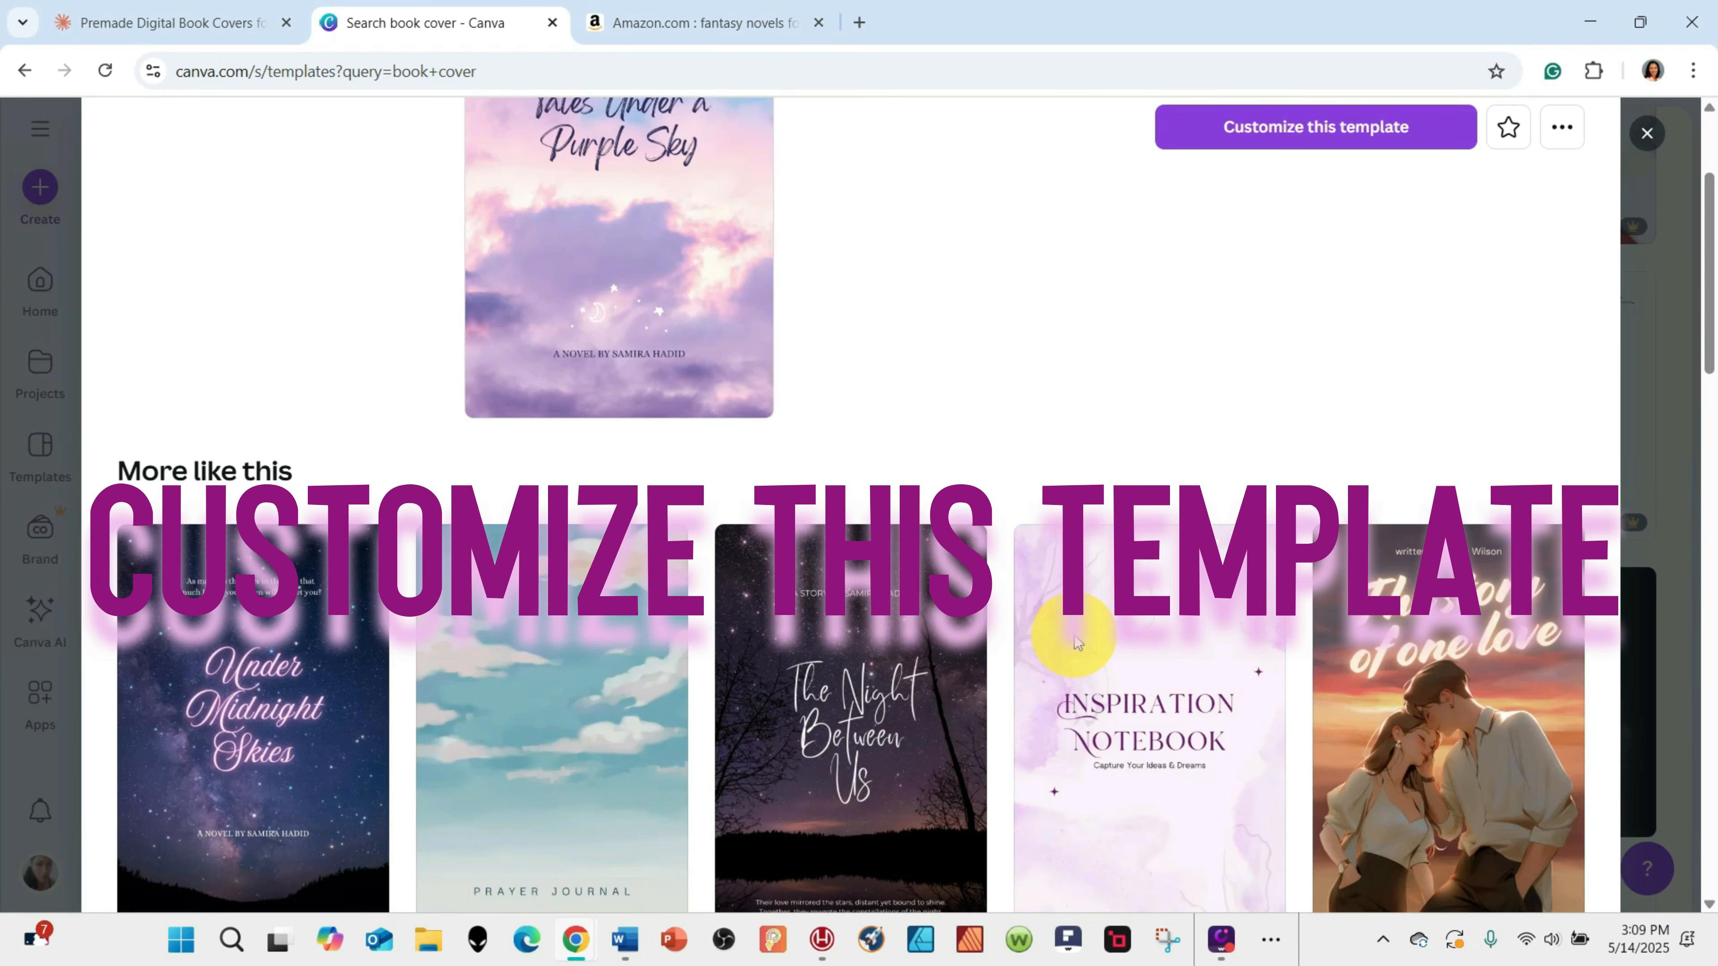
scroll(1074, 636, "down", 15)
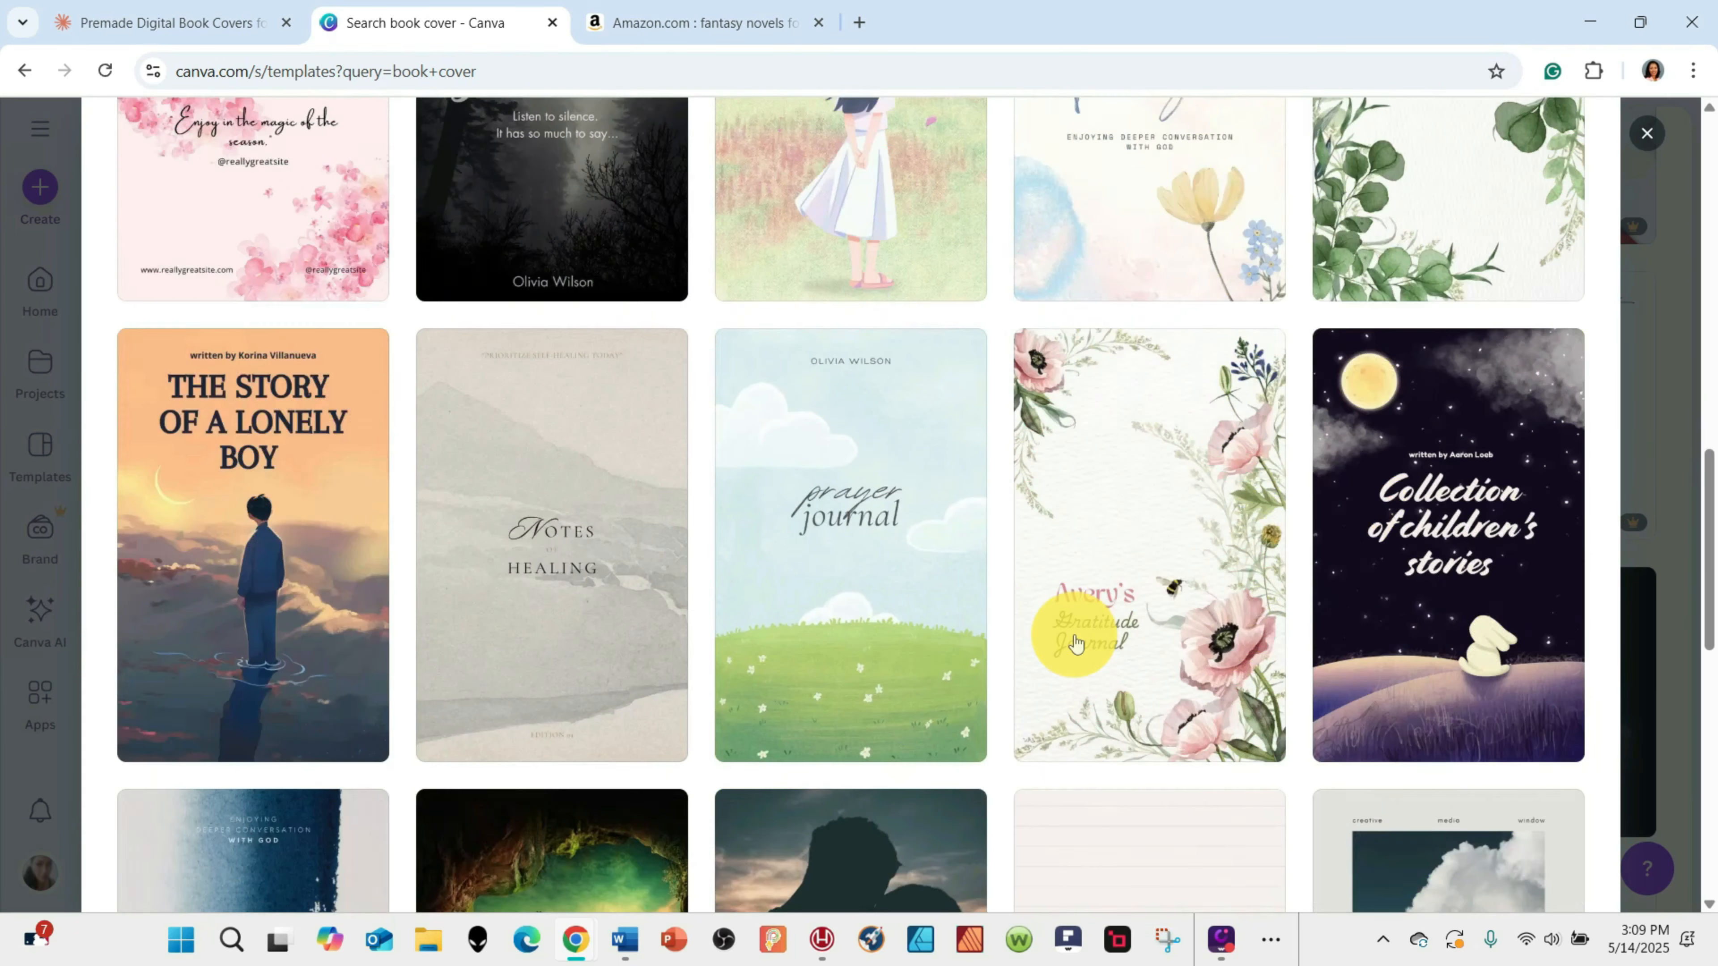
scroll(1076, 643, "down", 3)
scroll(1076, 643, "down", 2)
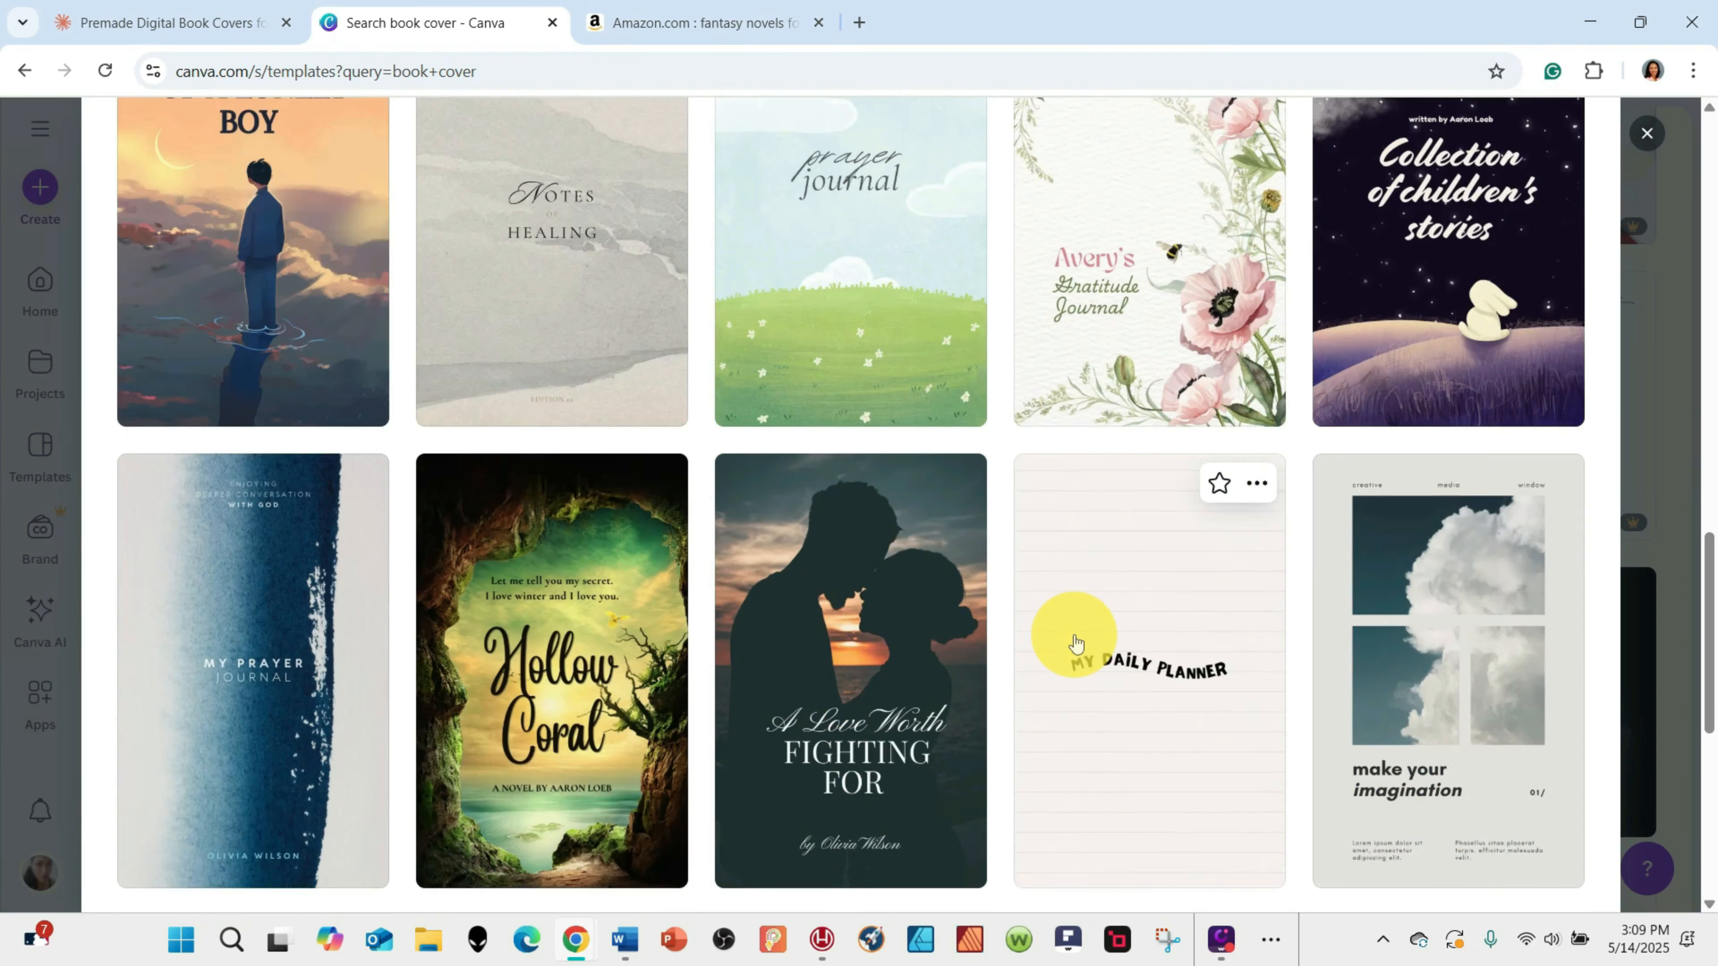
scroll(1076, 642, "down", 3)
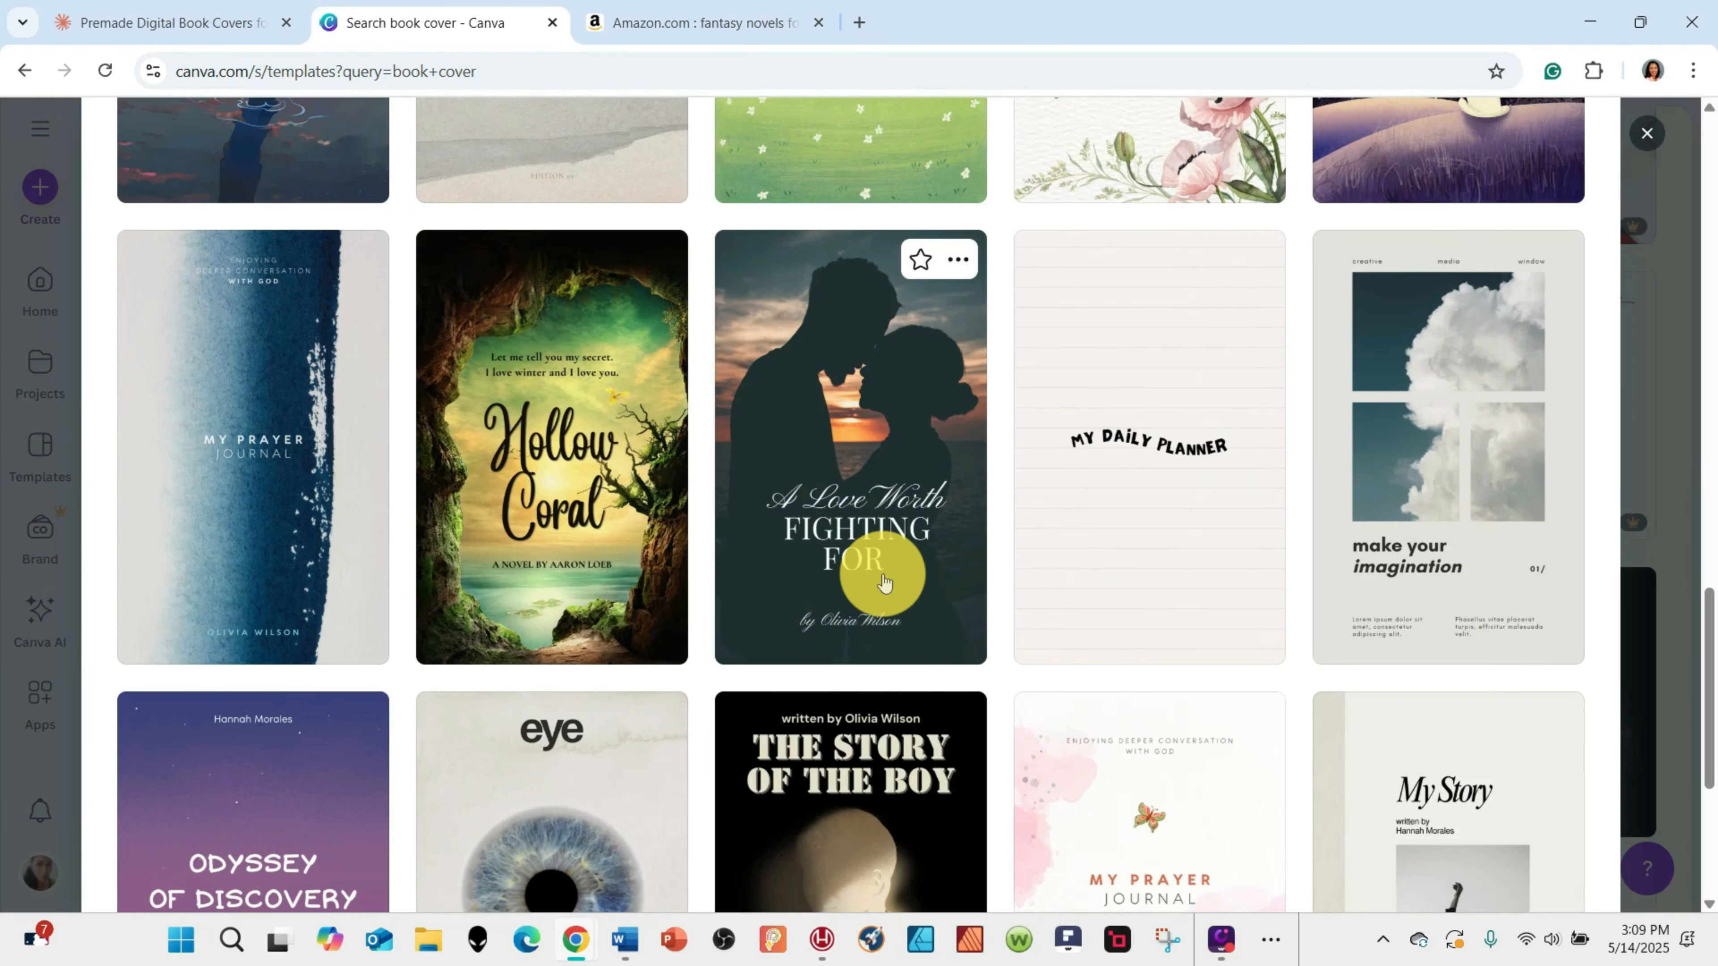
scroll(988, 542, "down", 8)
scroll(984, 539, "up", 10)
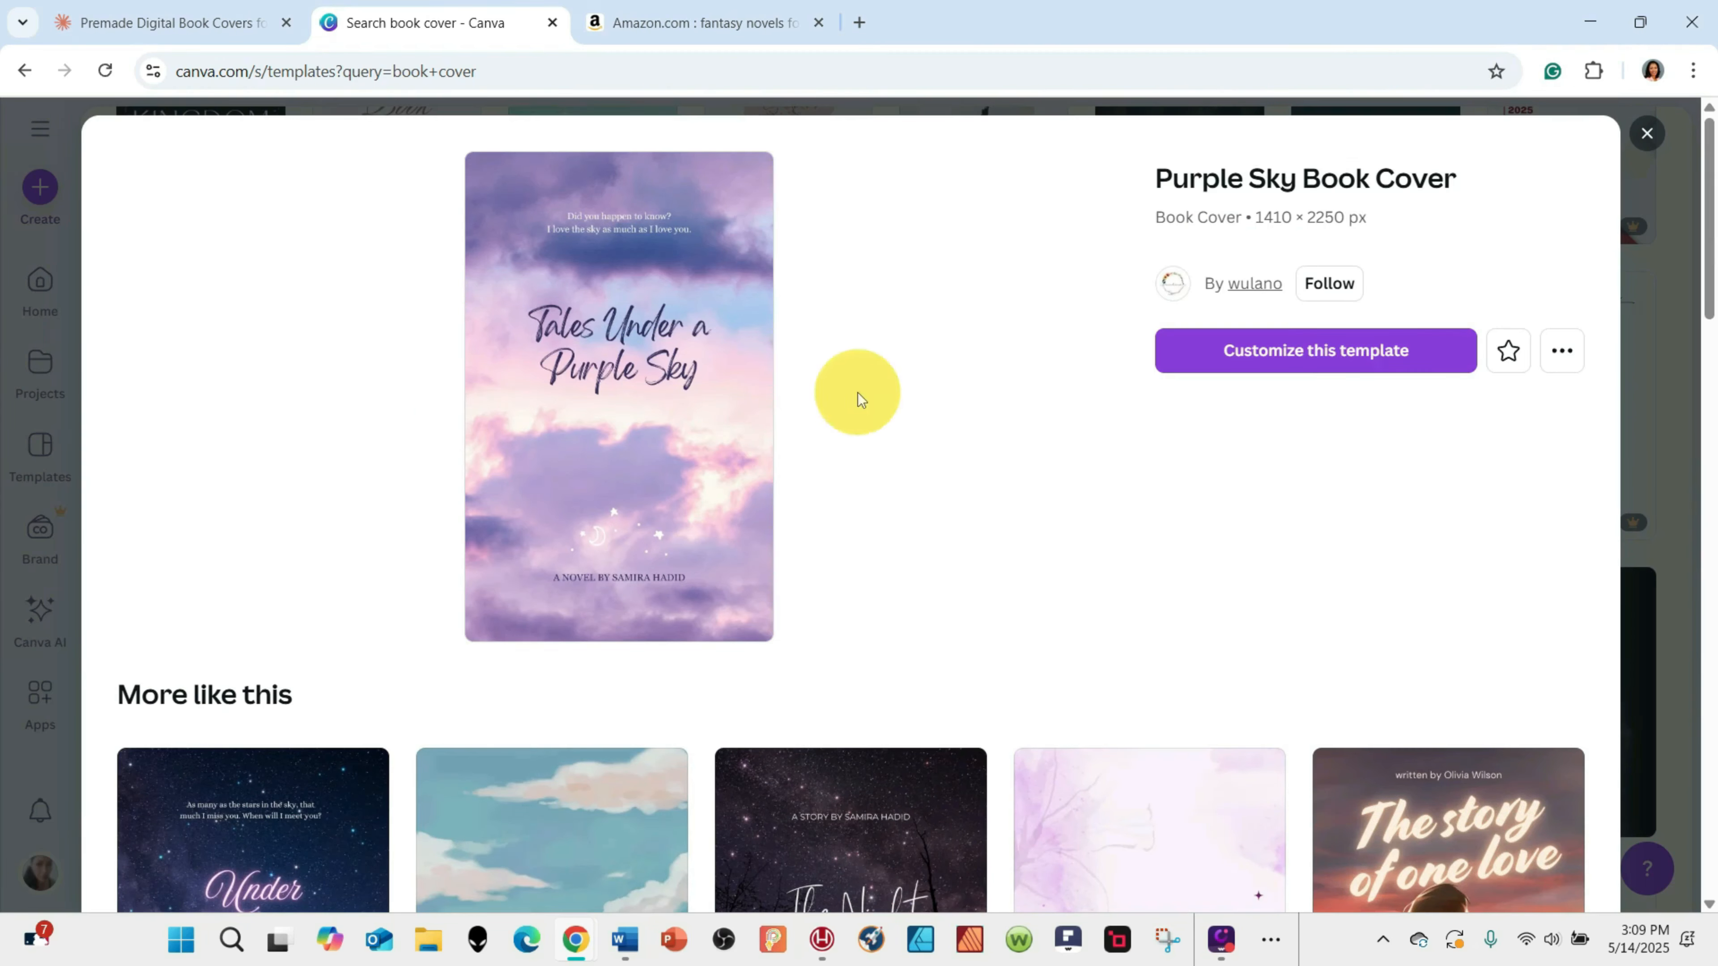
left_click(1336, 359)
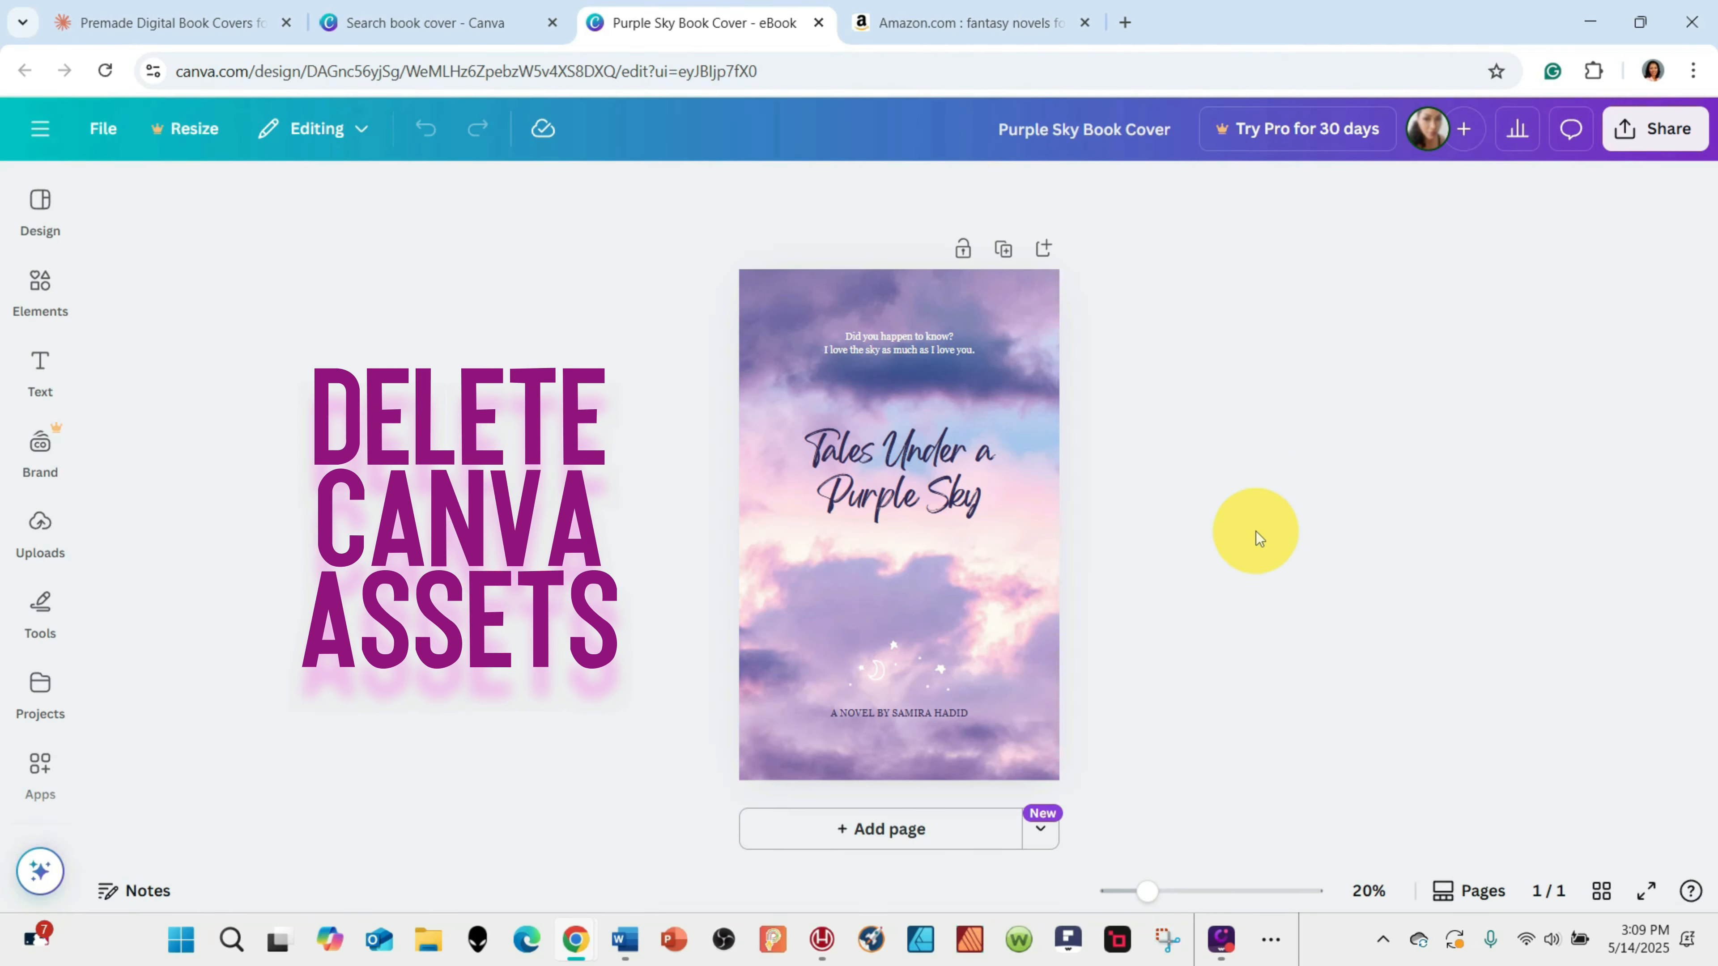
left_click(768, 309)
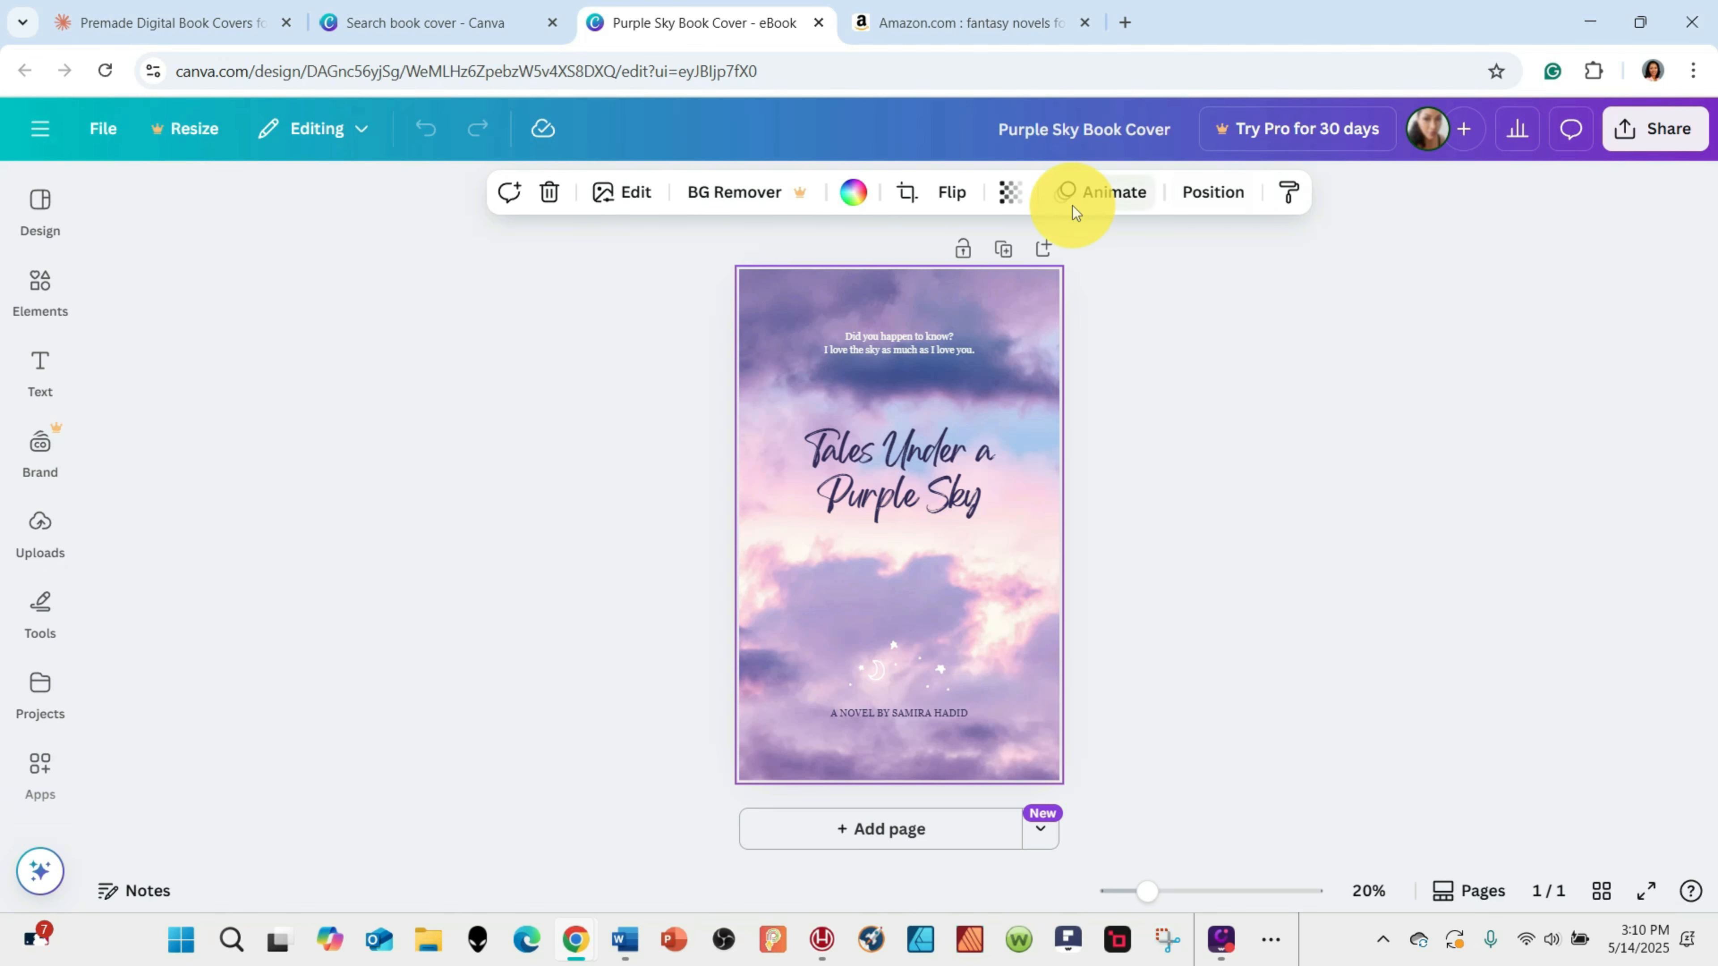
left_click(544, 196)
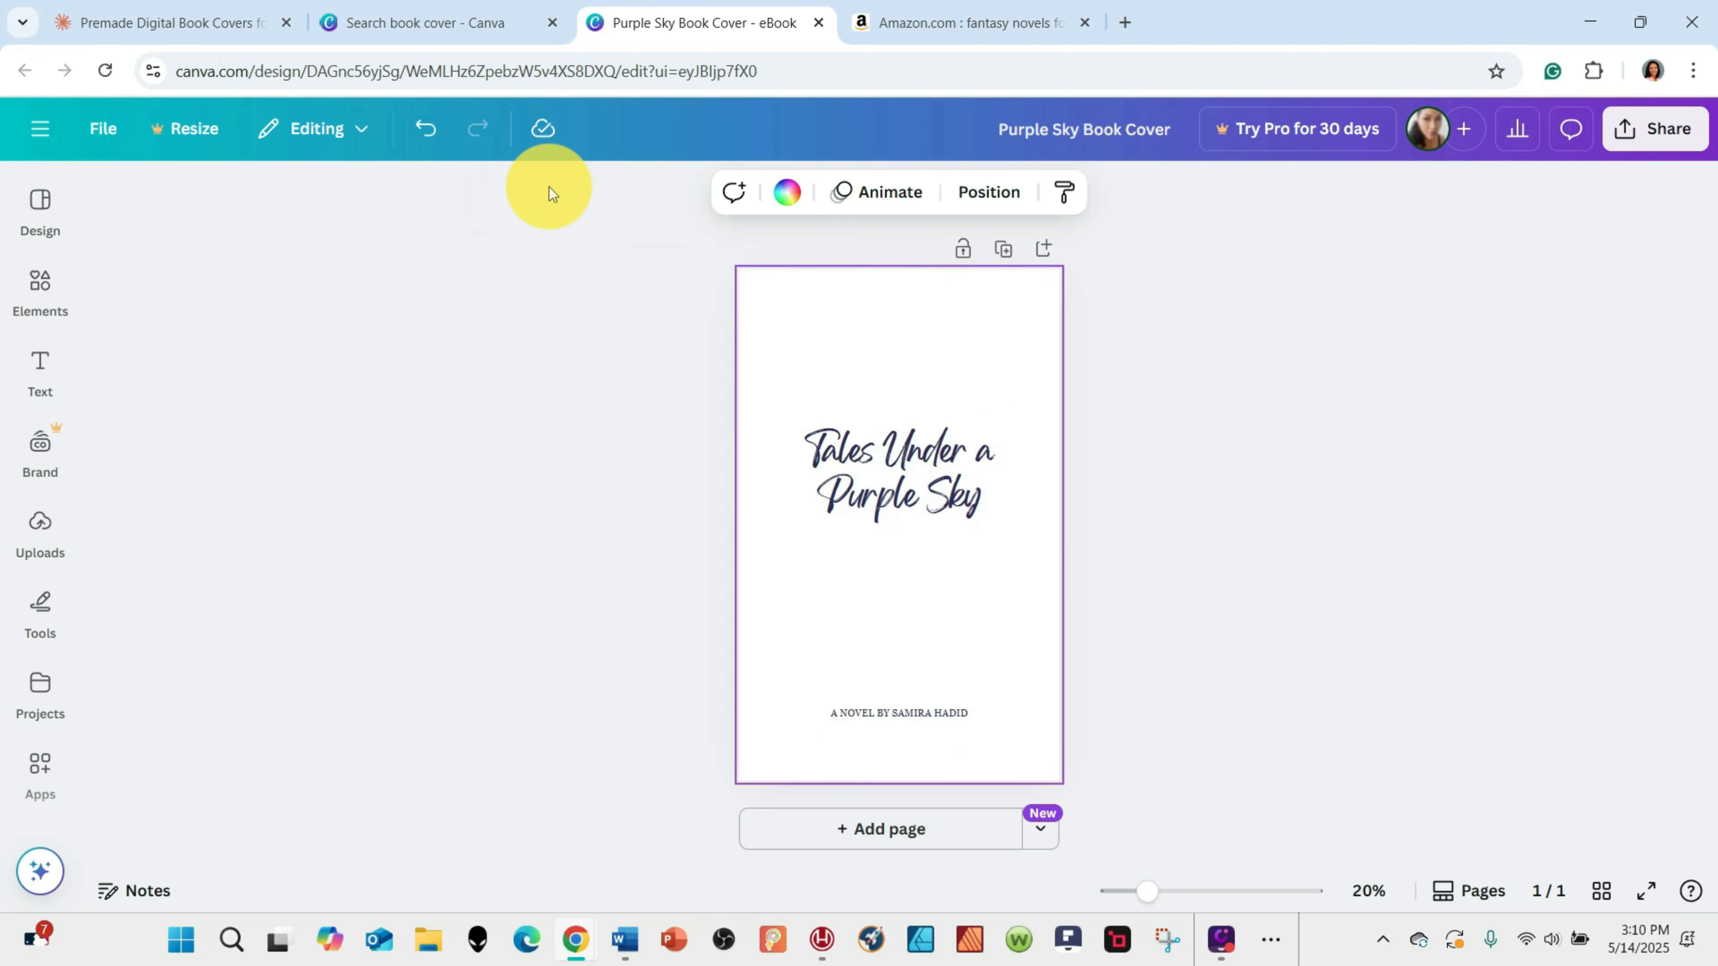
left_click(924, 669)
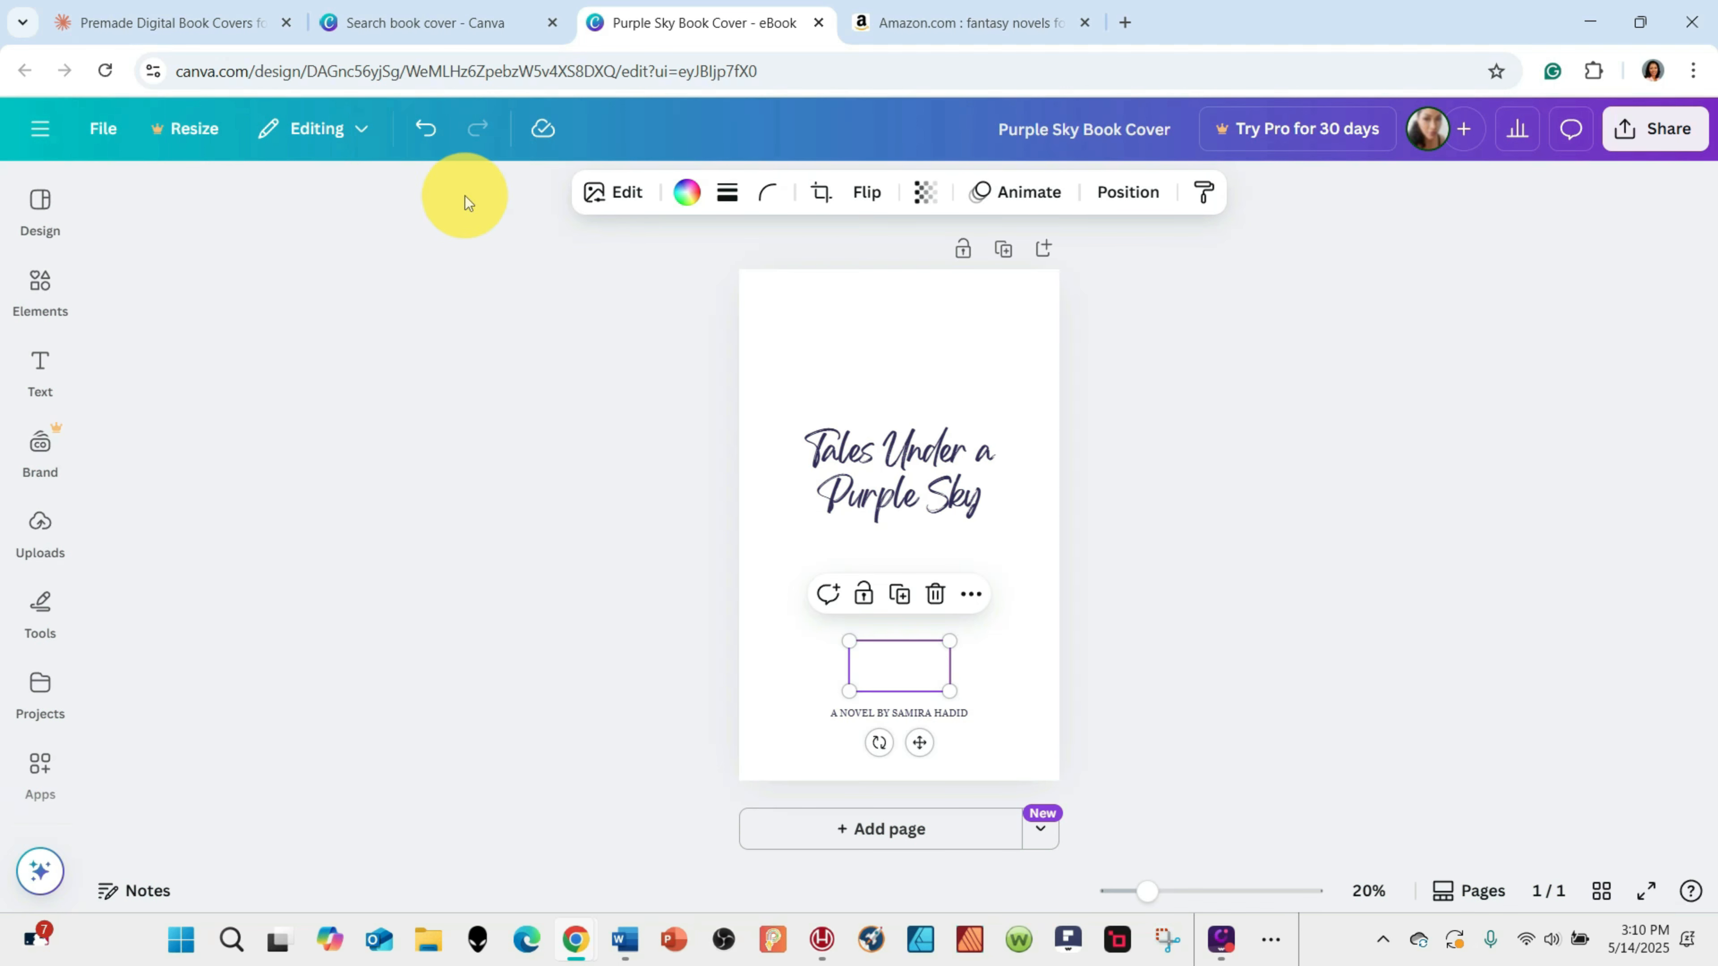
left_click(427, 126)
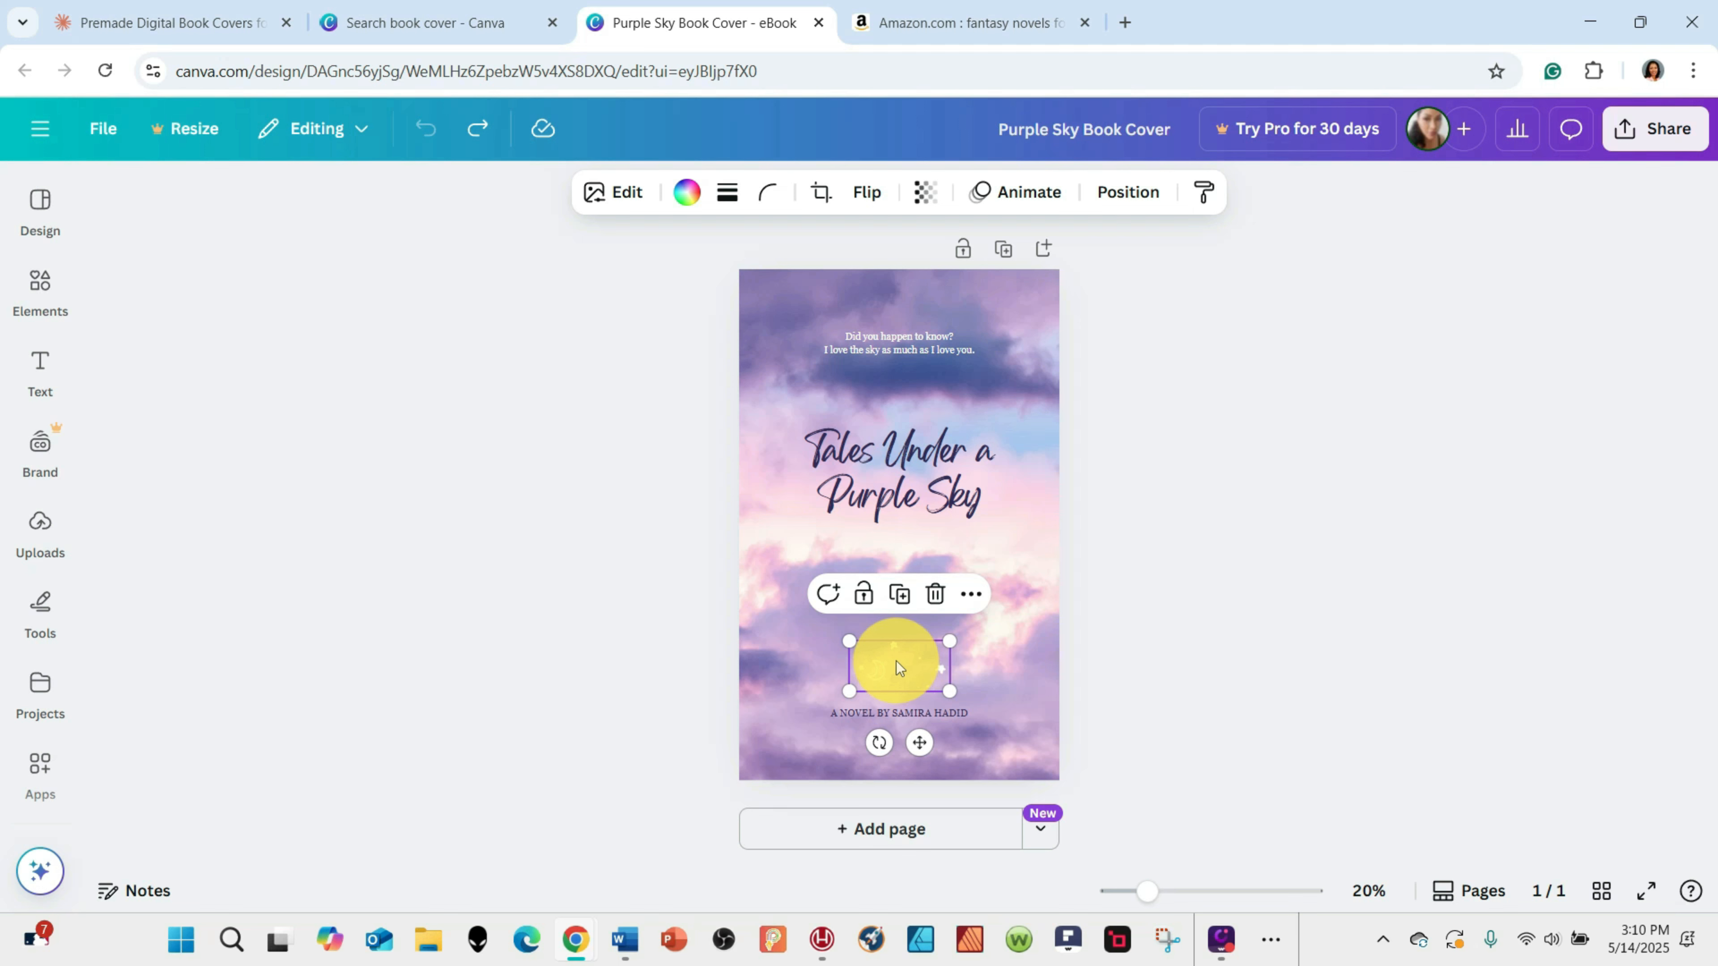
Delete the small moon-and-stars graphic above the author line and the purple sky background image from the cover.
left_click(936, 594)
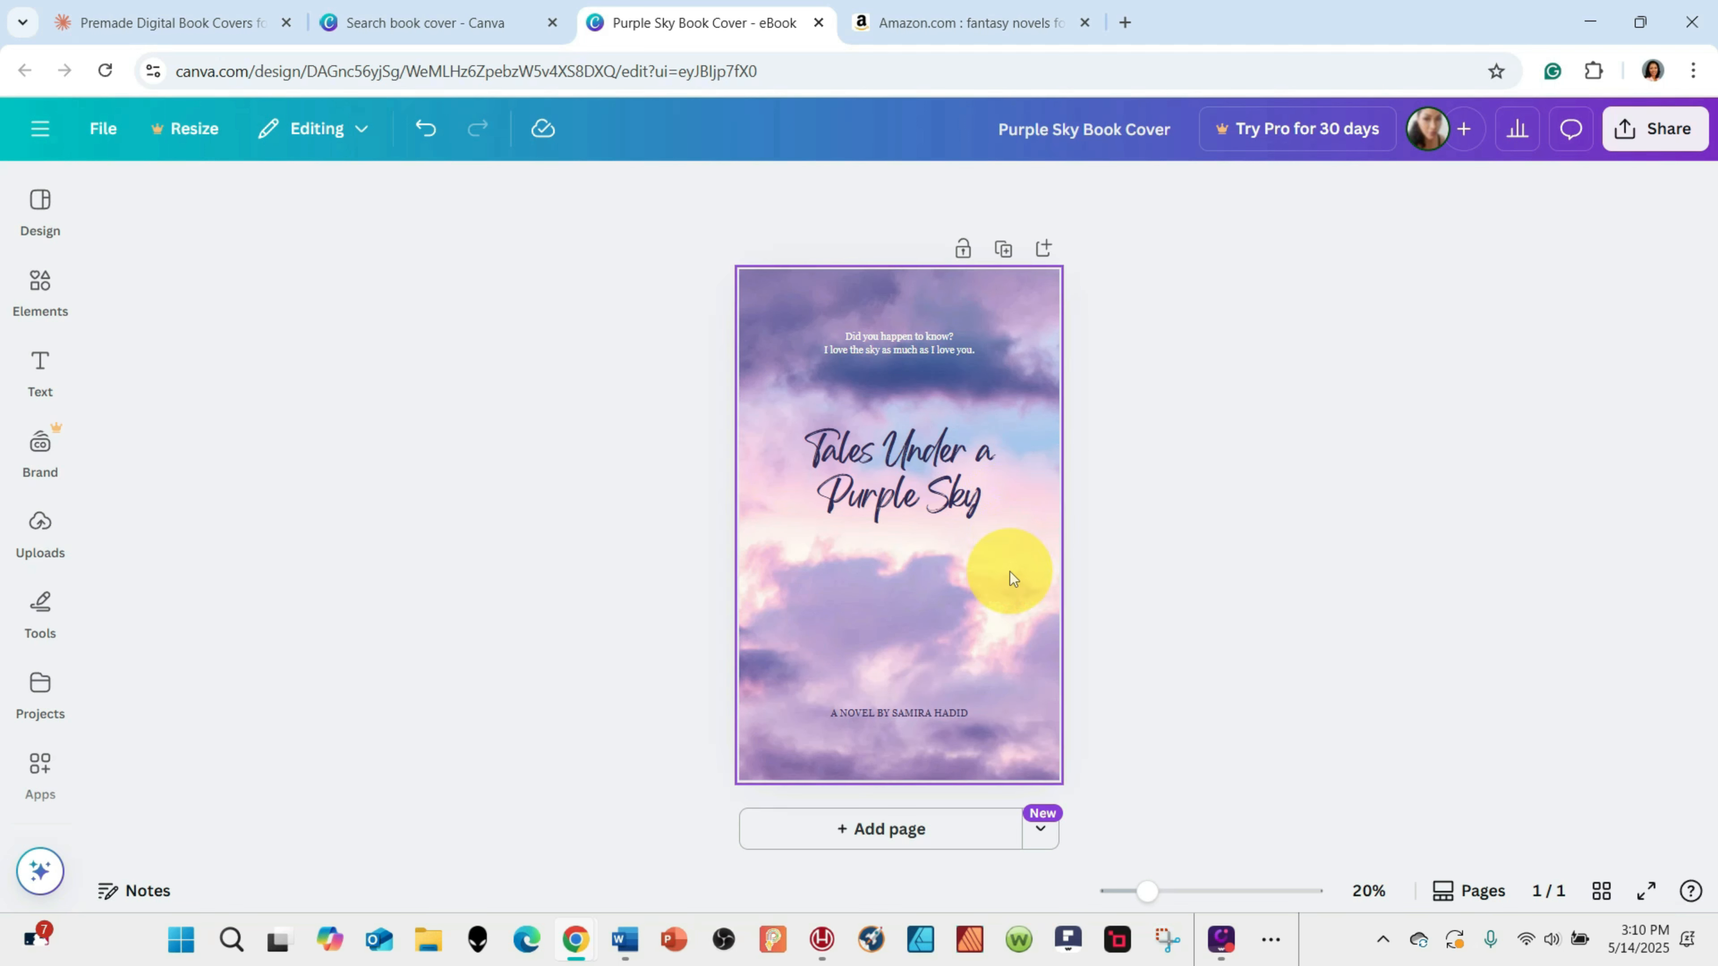
left_click(1007, 287)
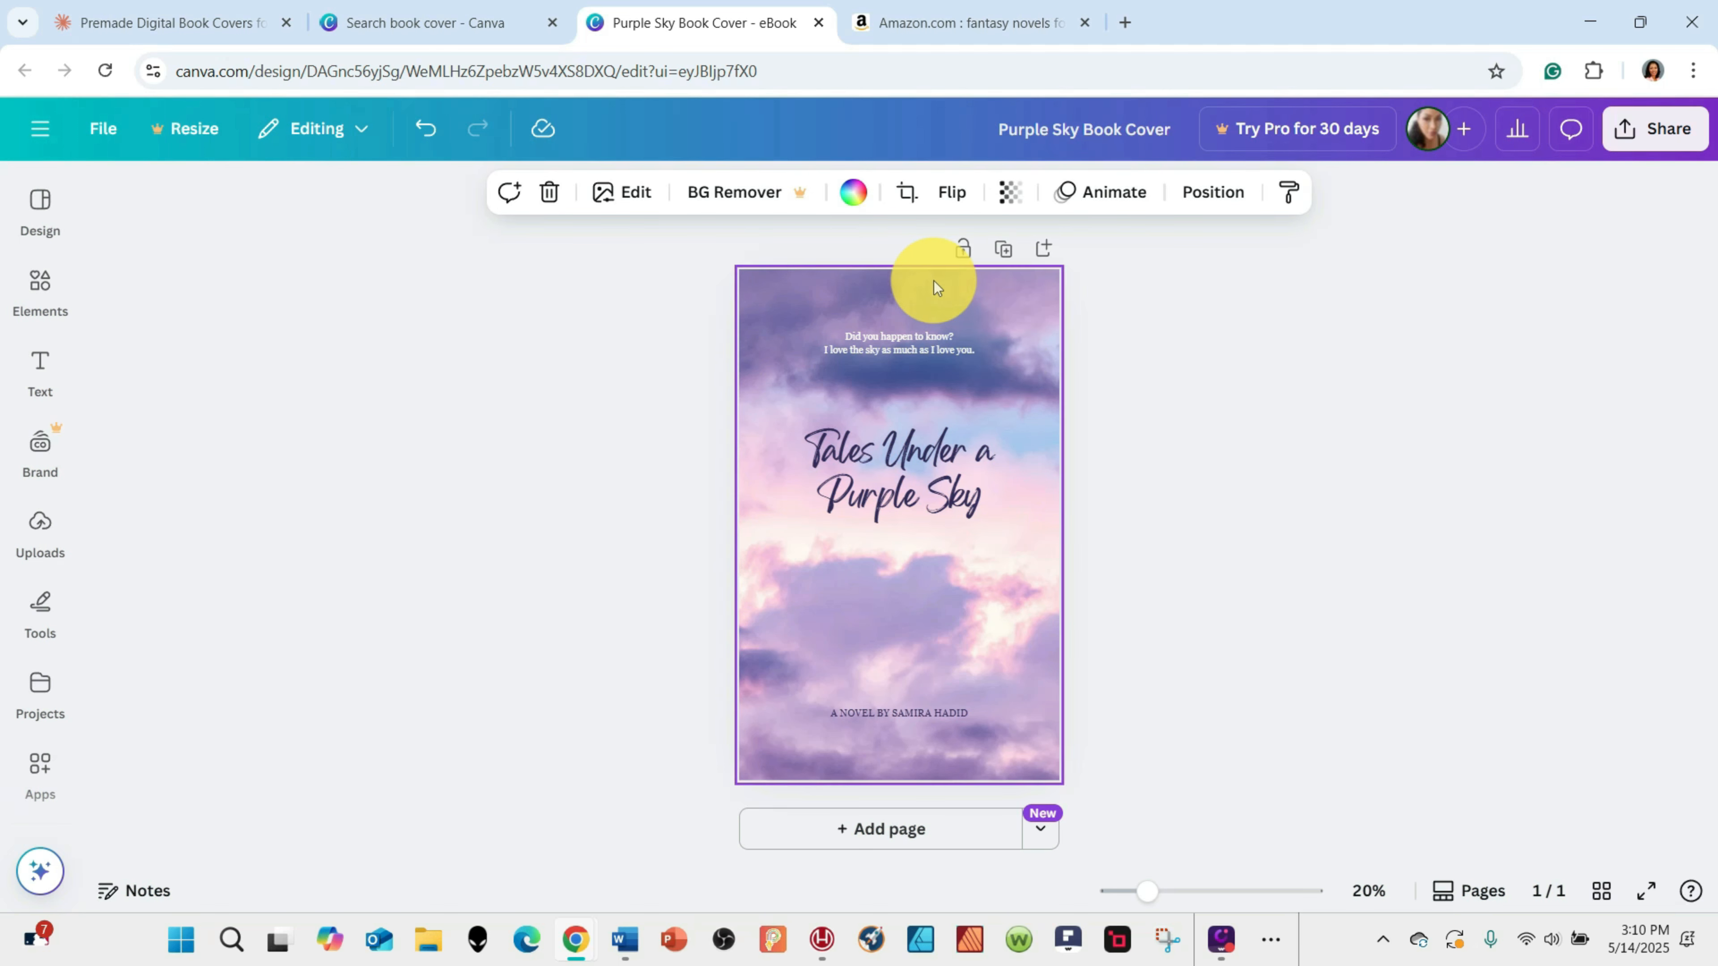
left_click(549, 192)
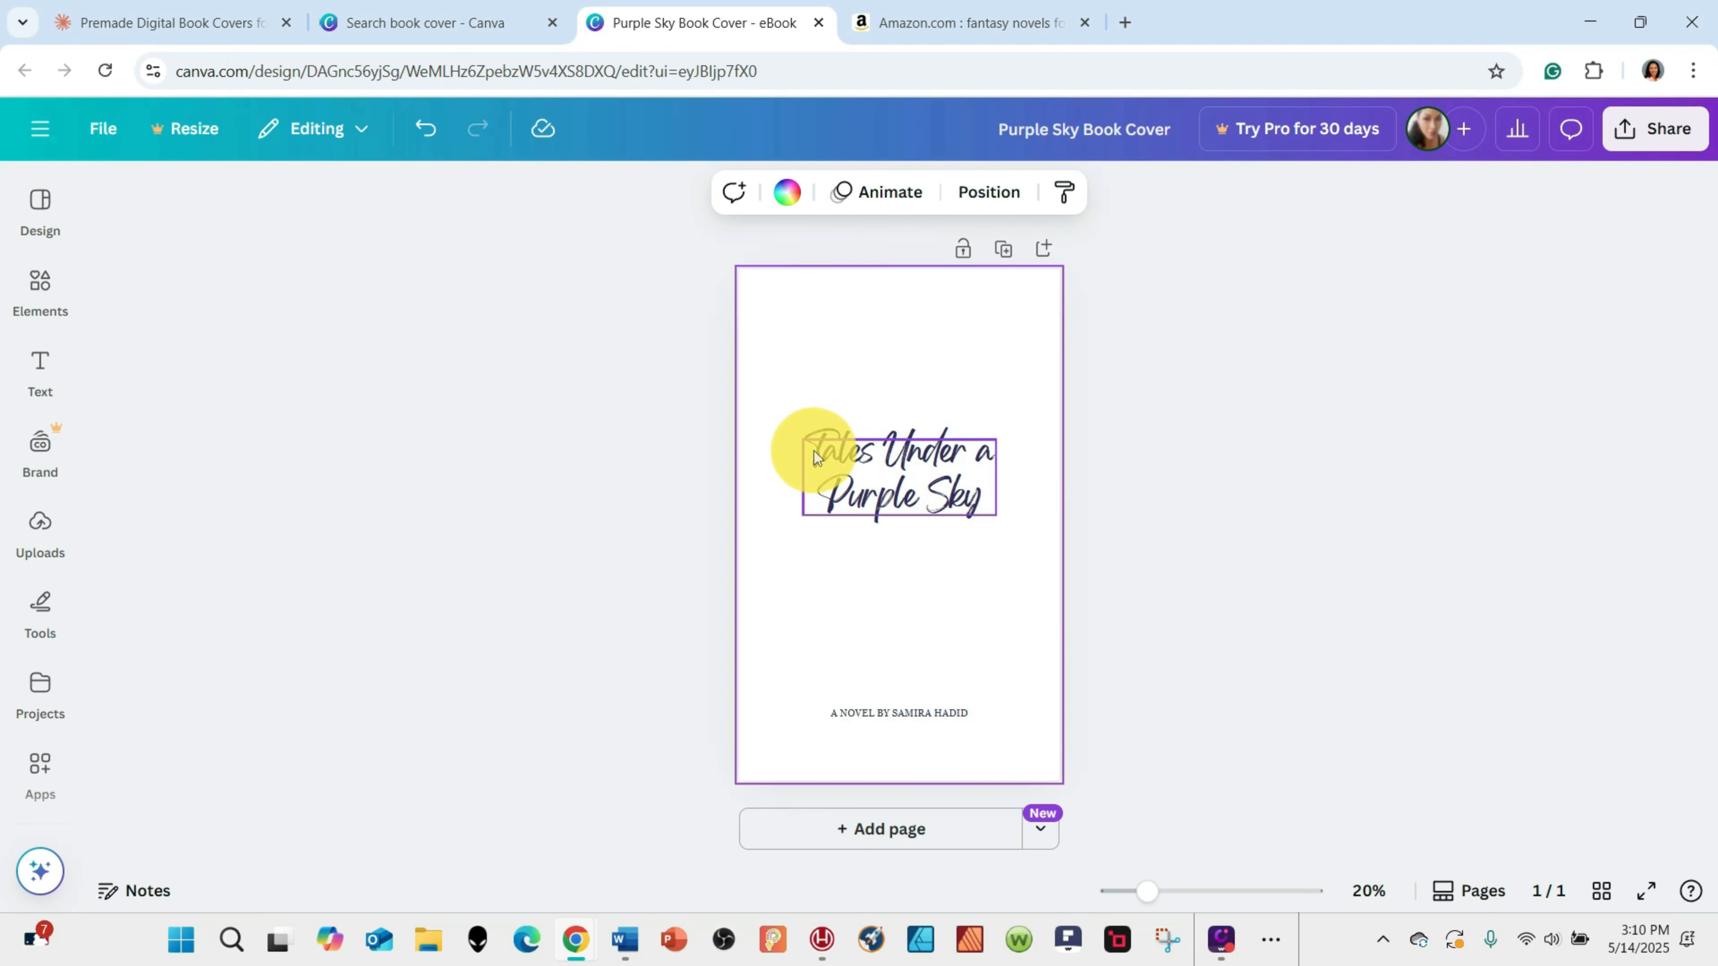
left_click(1239, 469)
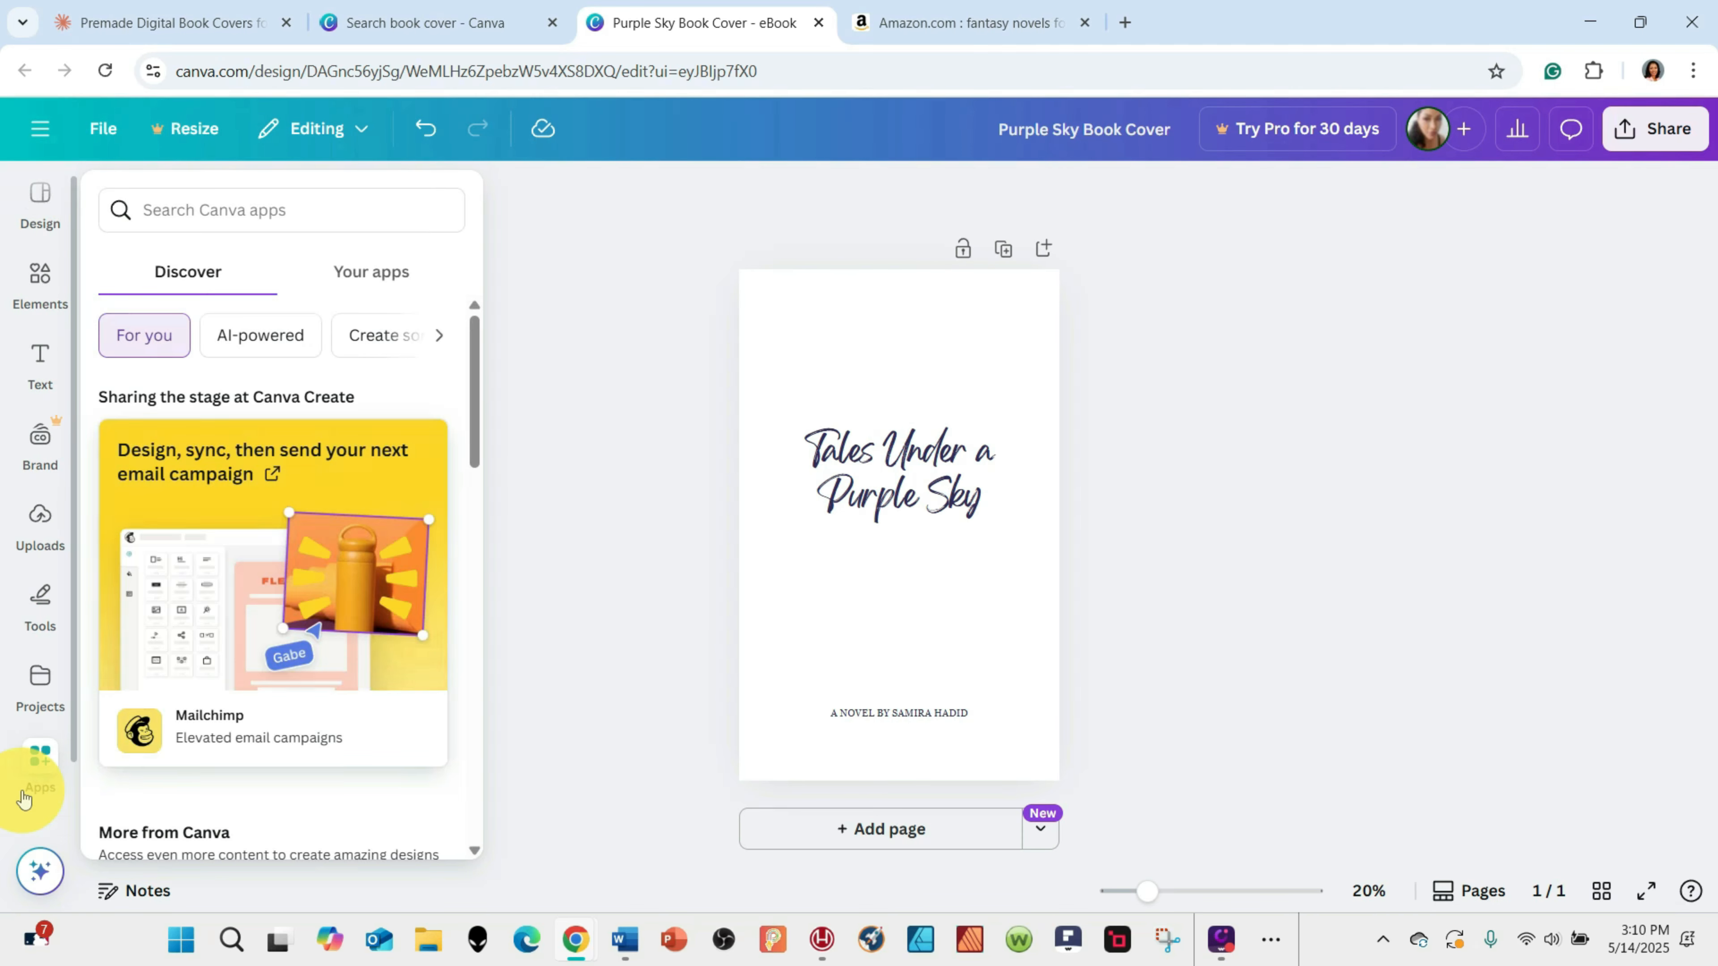
Upload the image "As Long As It Takes PNG.png" from the For Upload folder.
left_click(40, 518)
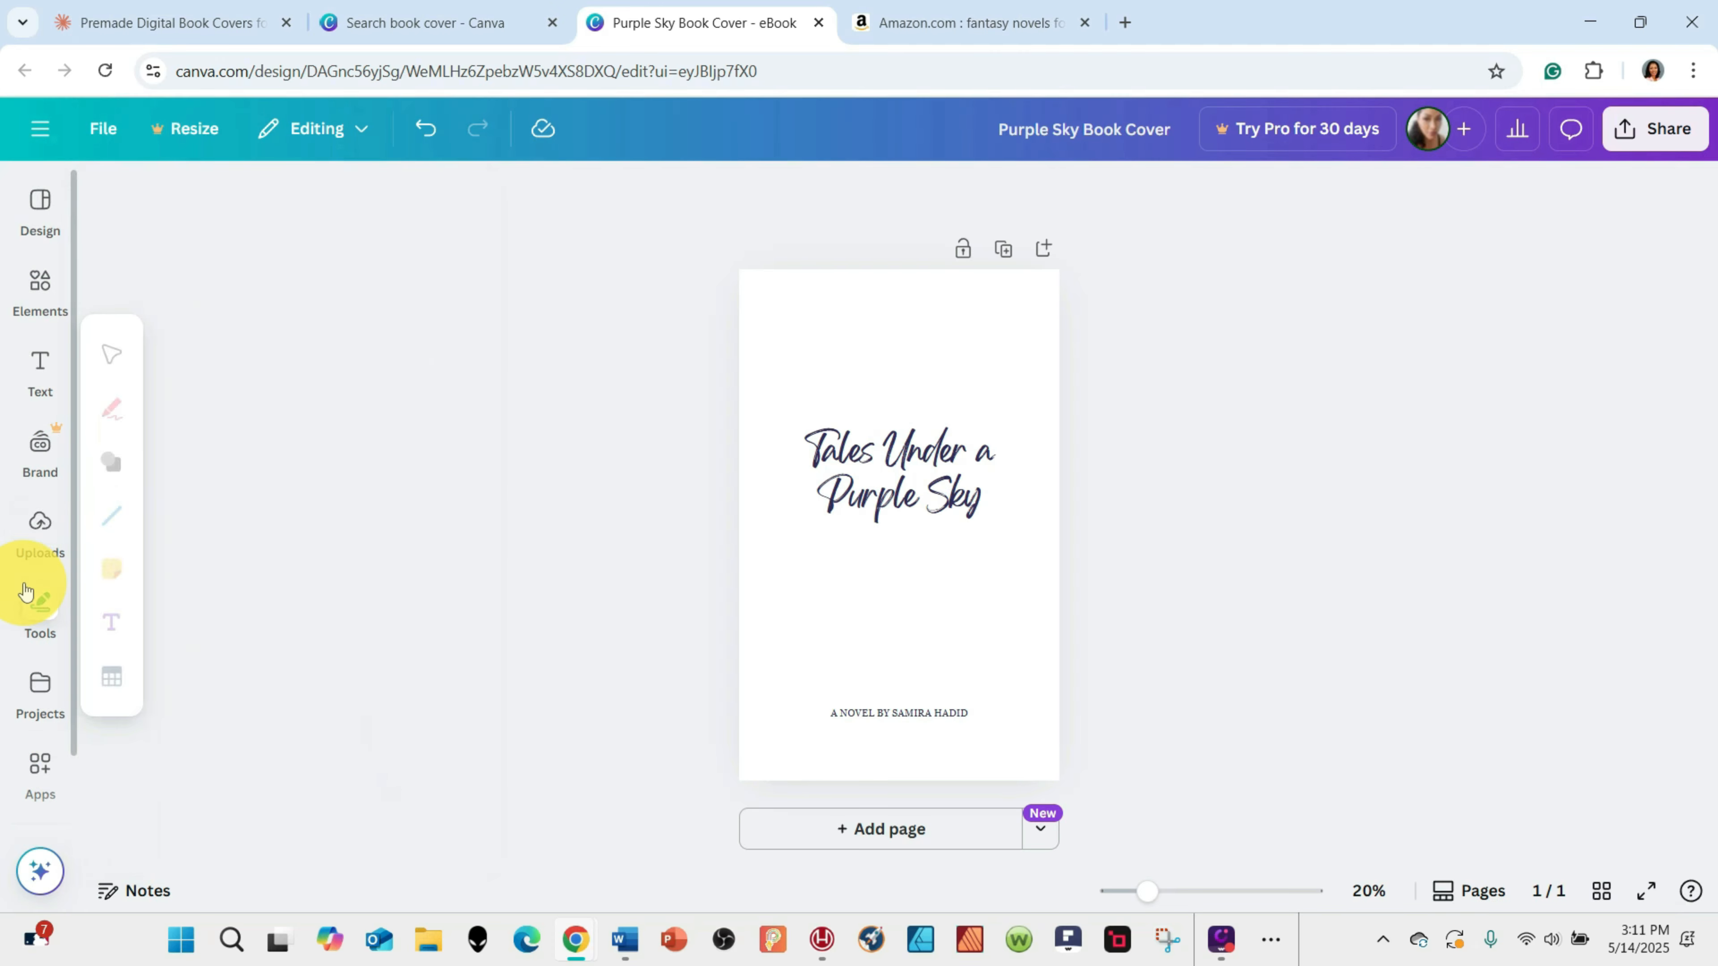
left_click(42, 525)
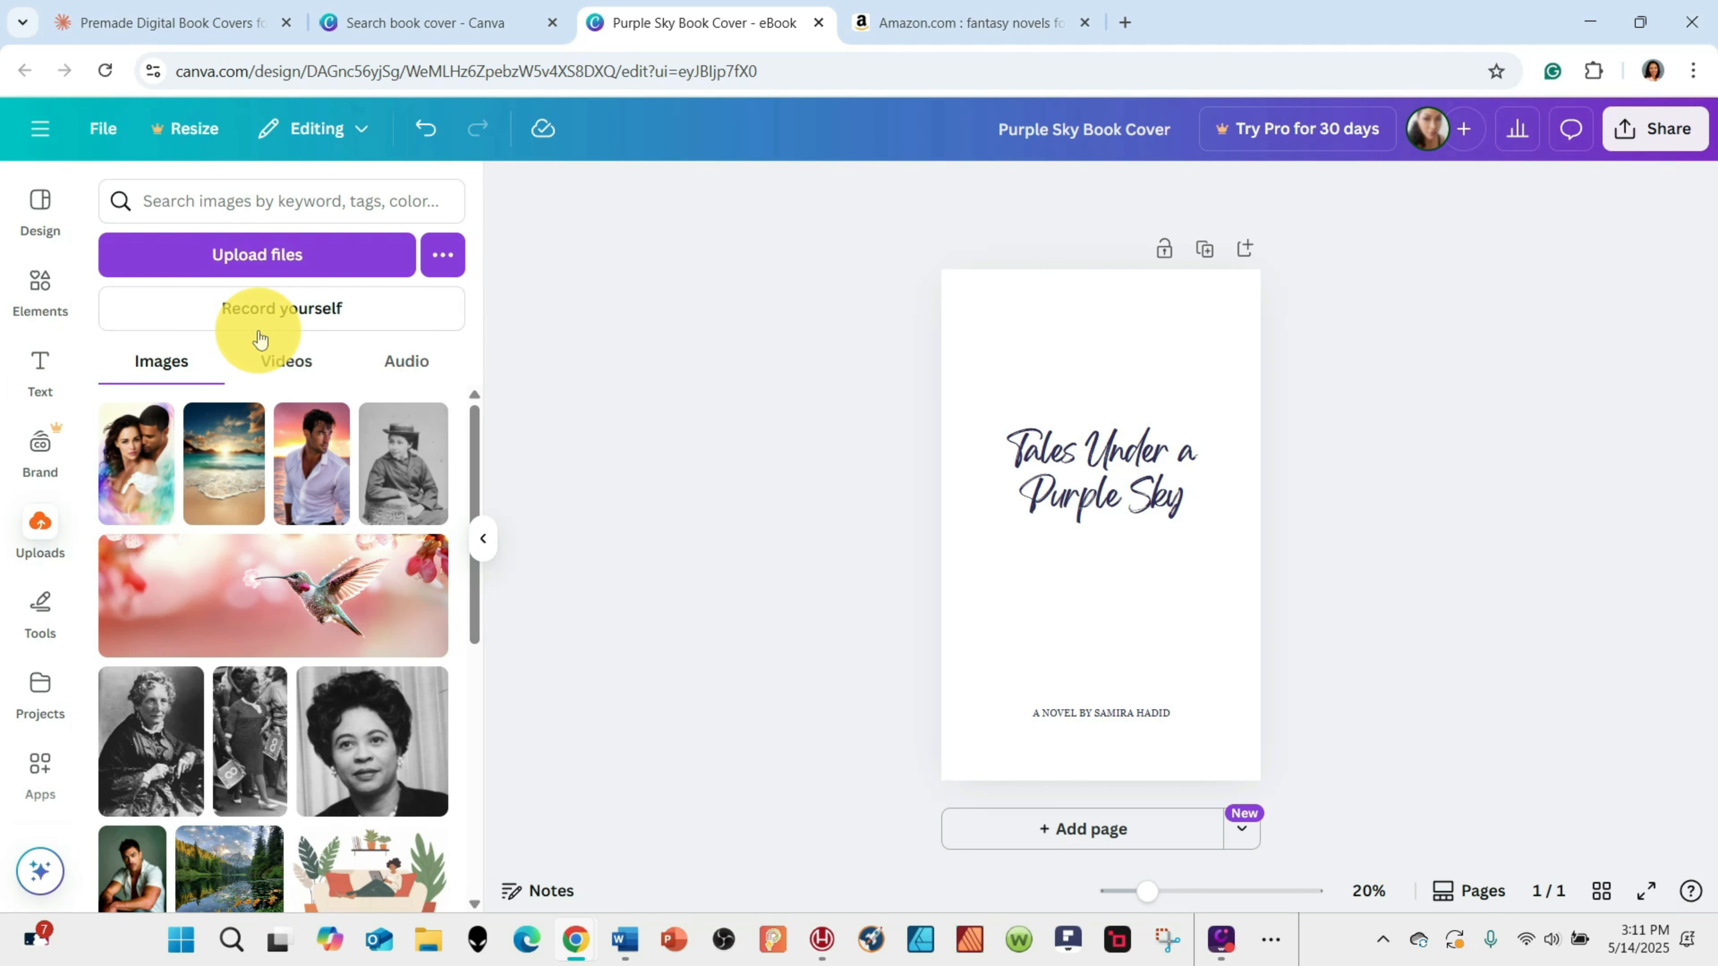
left_click(249, 257)
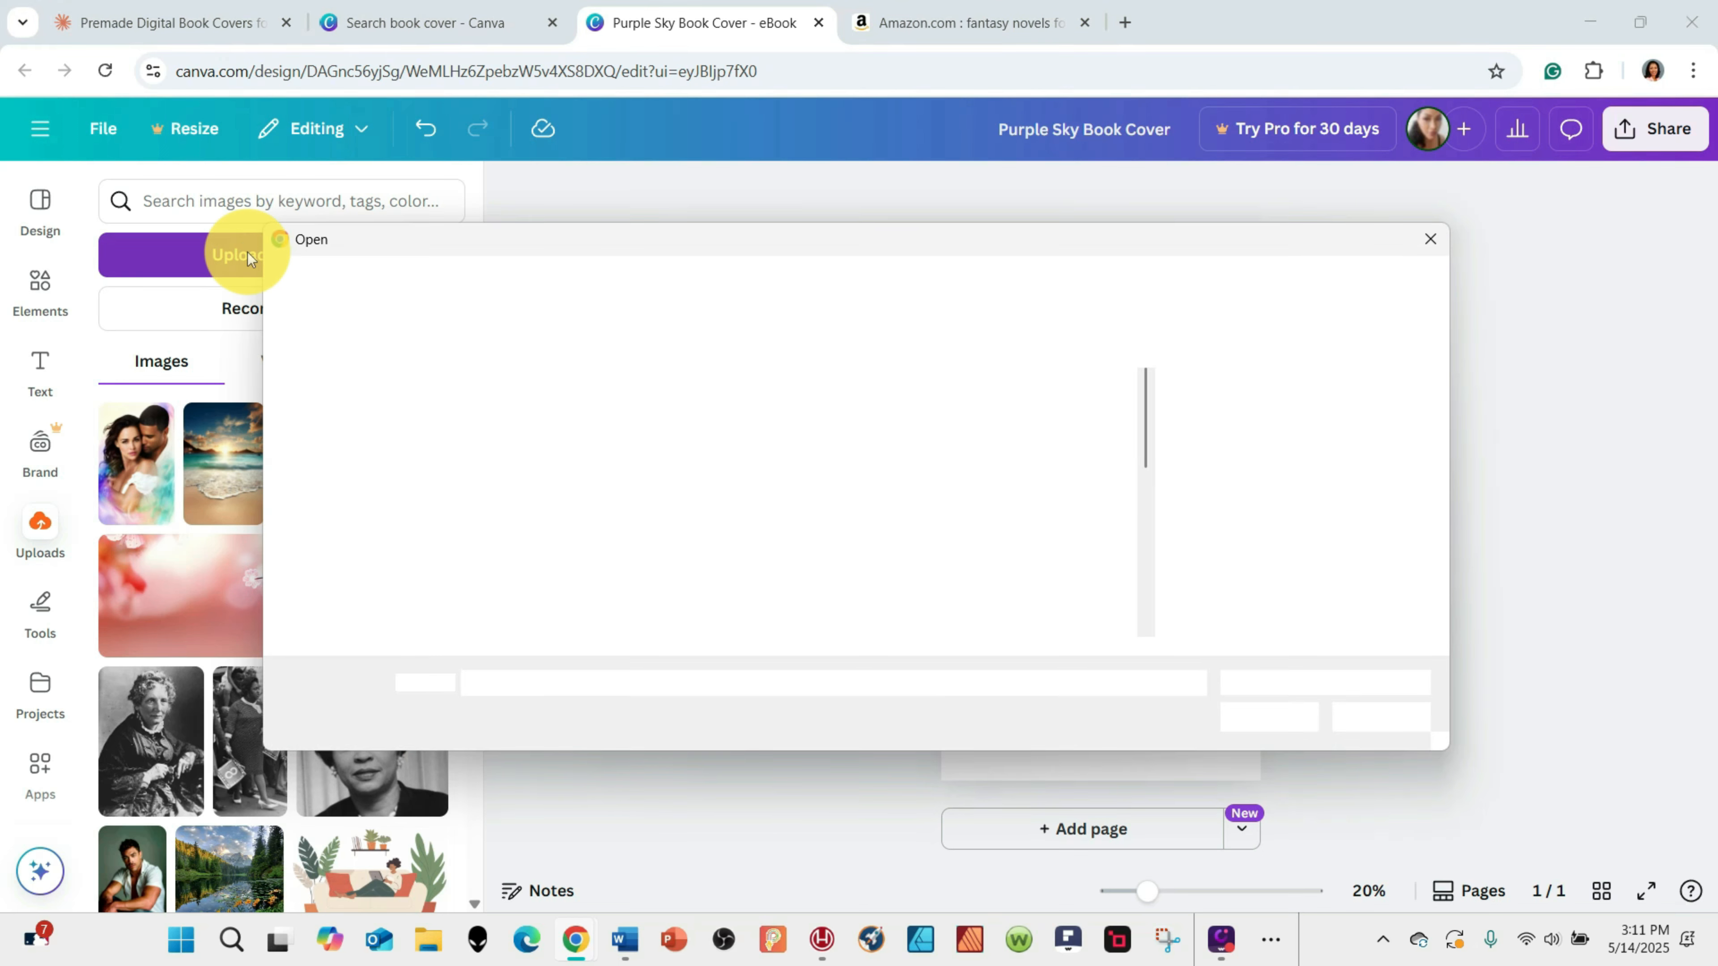
scroll(710, 497, "down", 5)
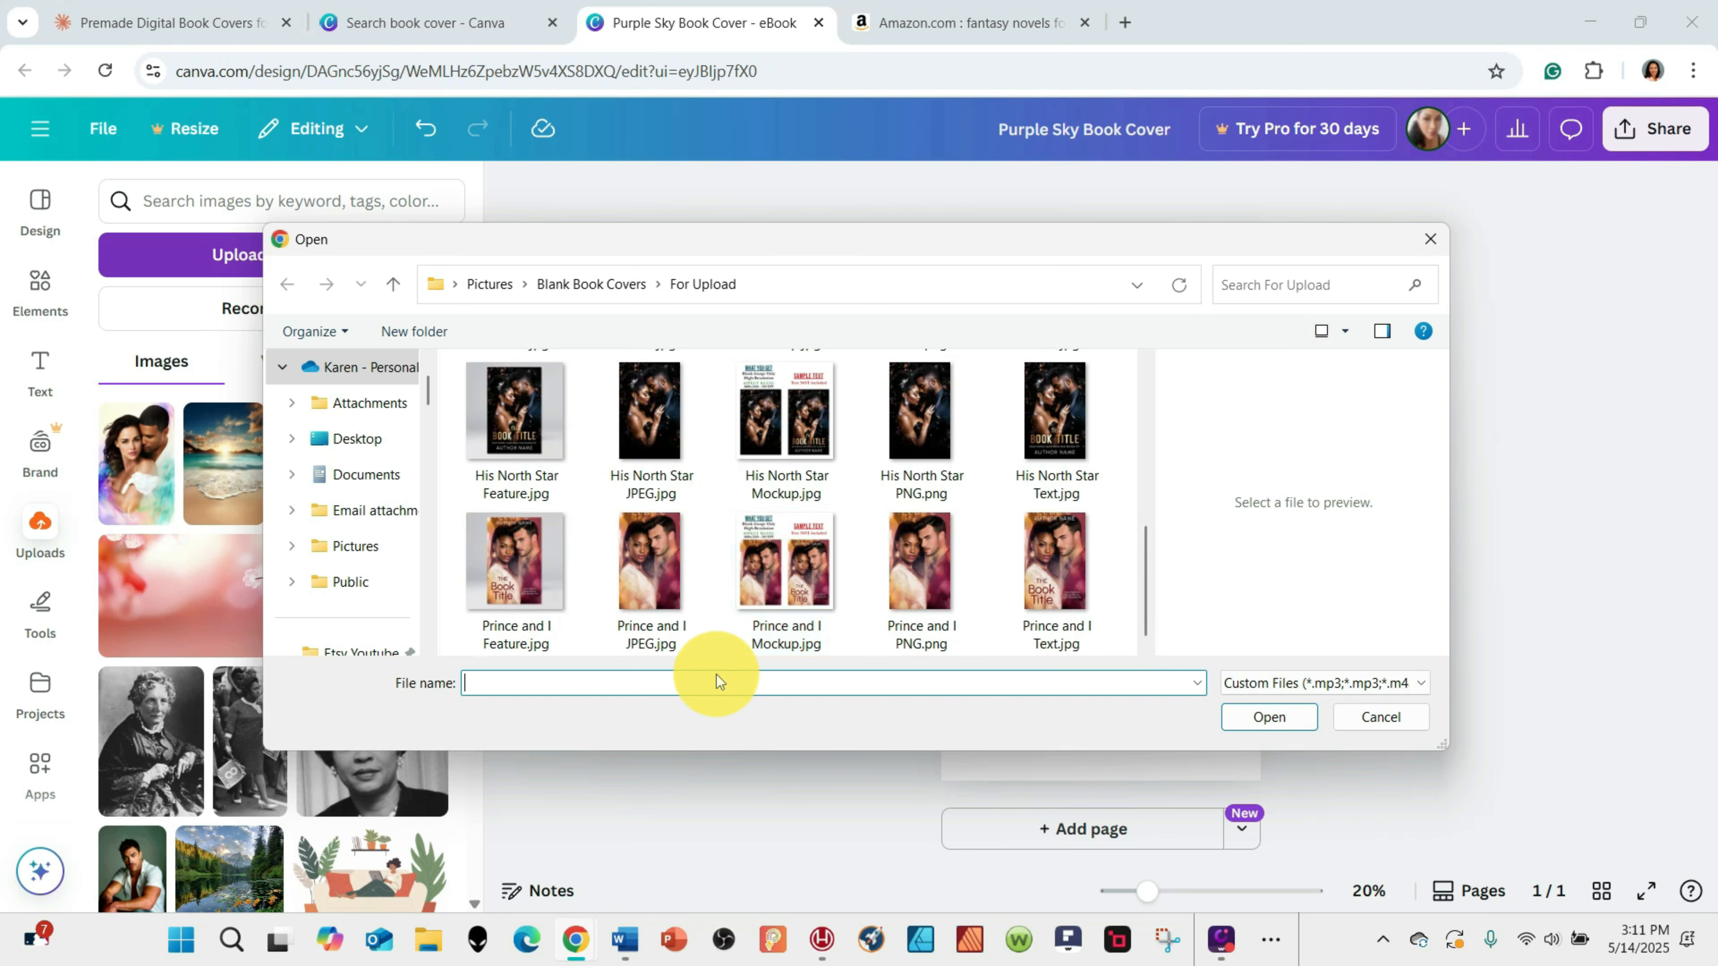
scroll(700, 552, "up", 5)
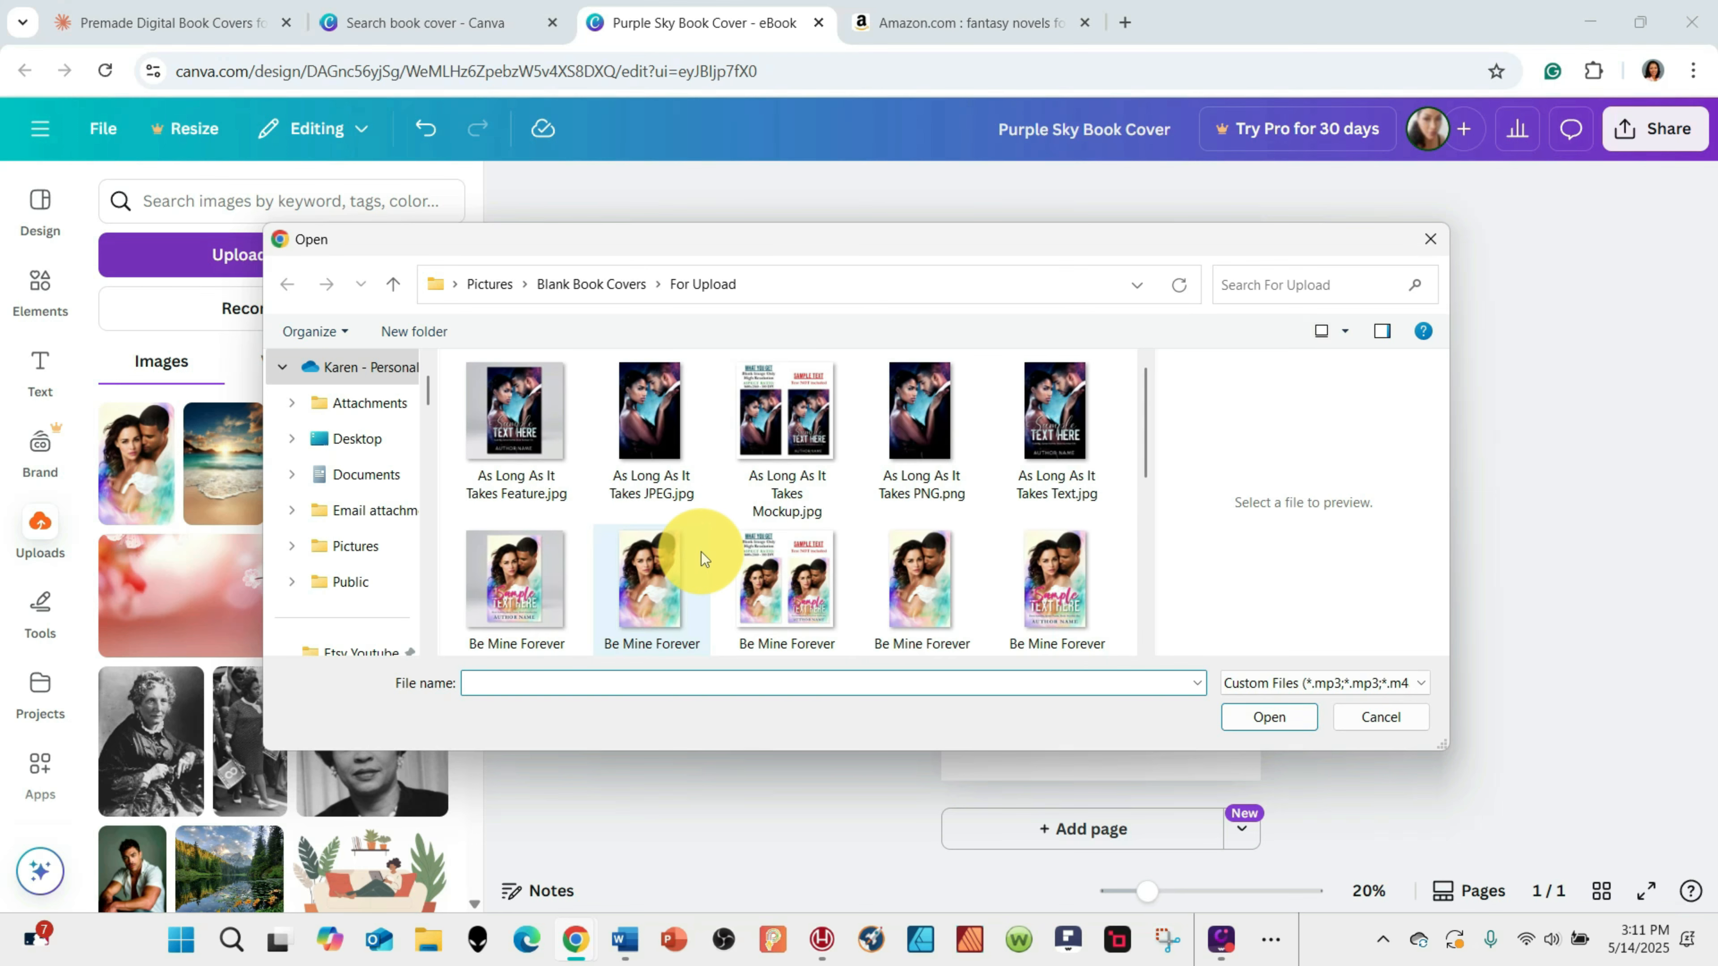
left_click(929, 402)
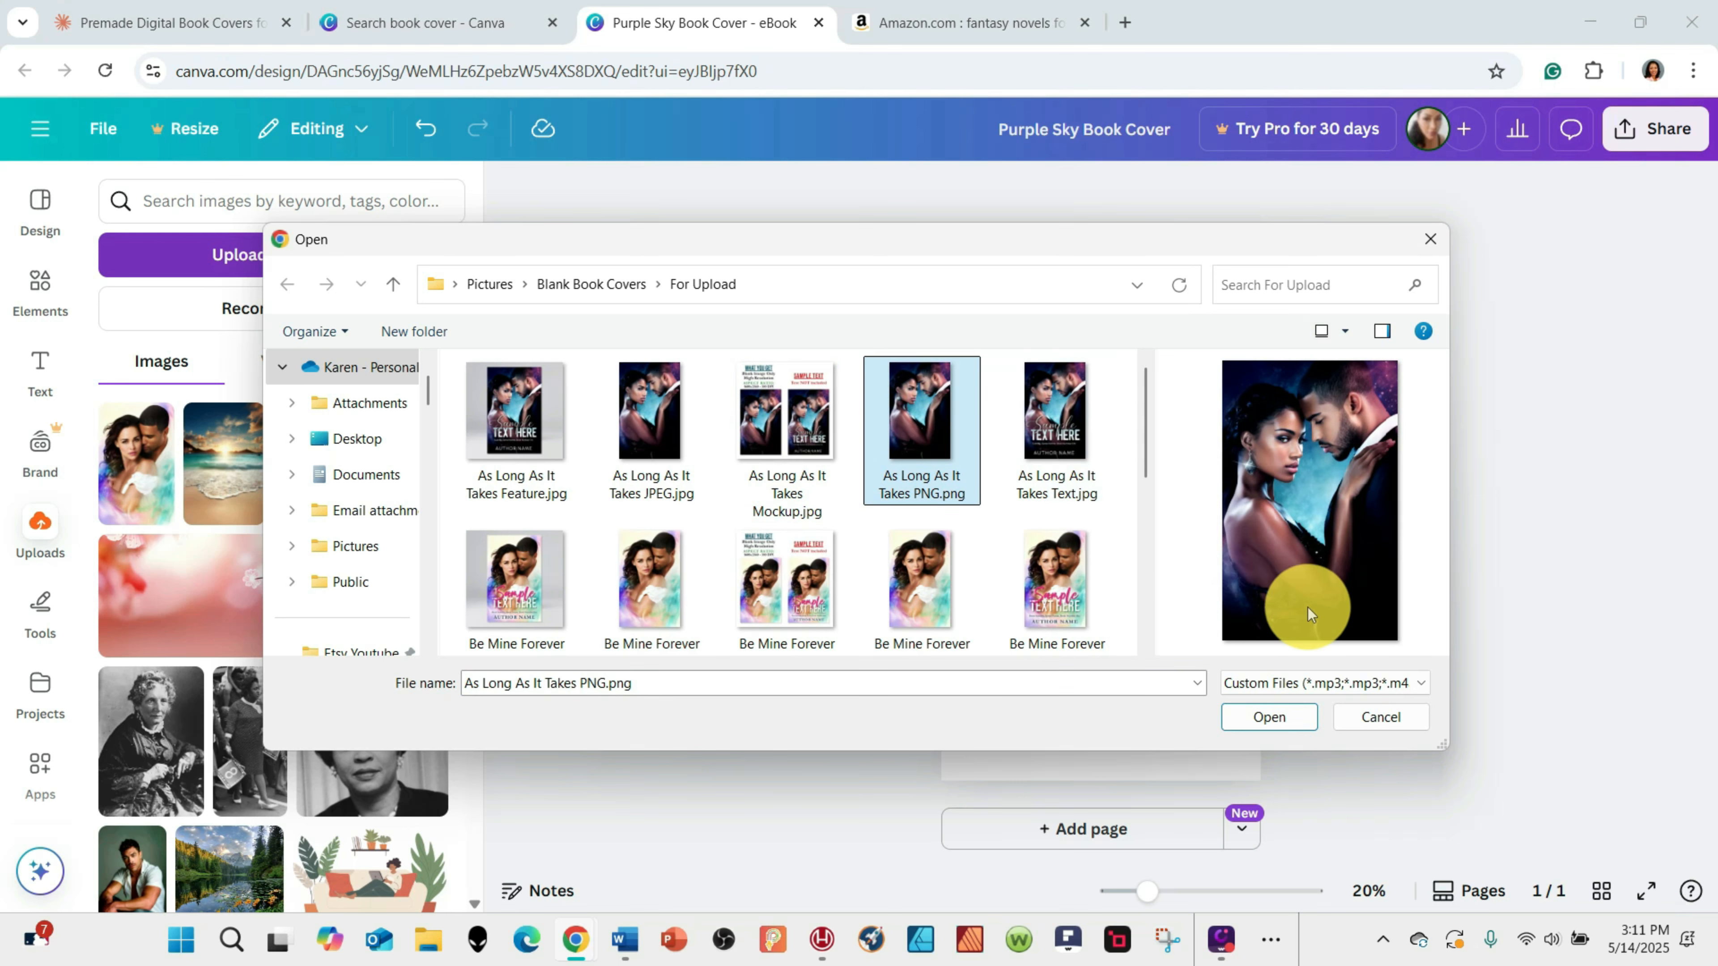
left_click(1293, 717)
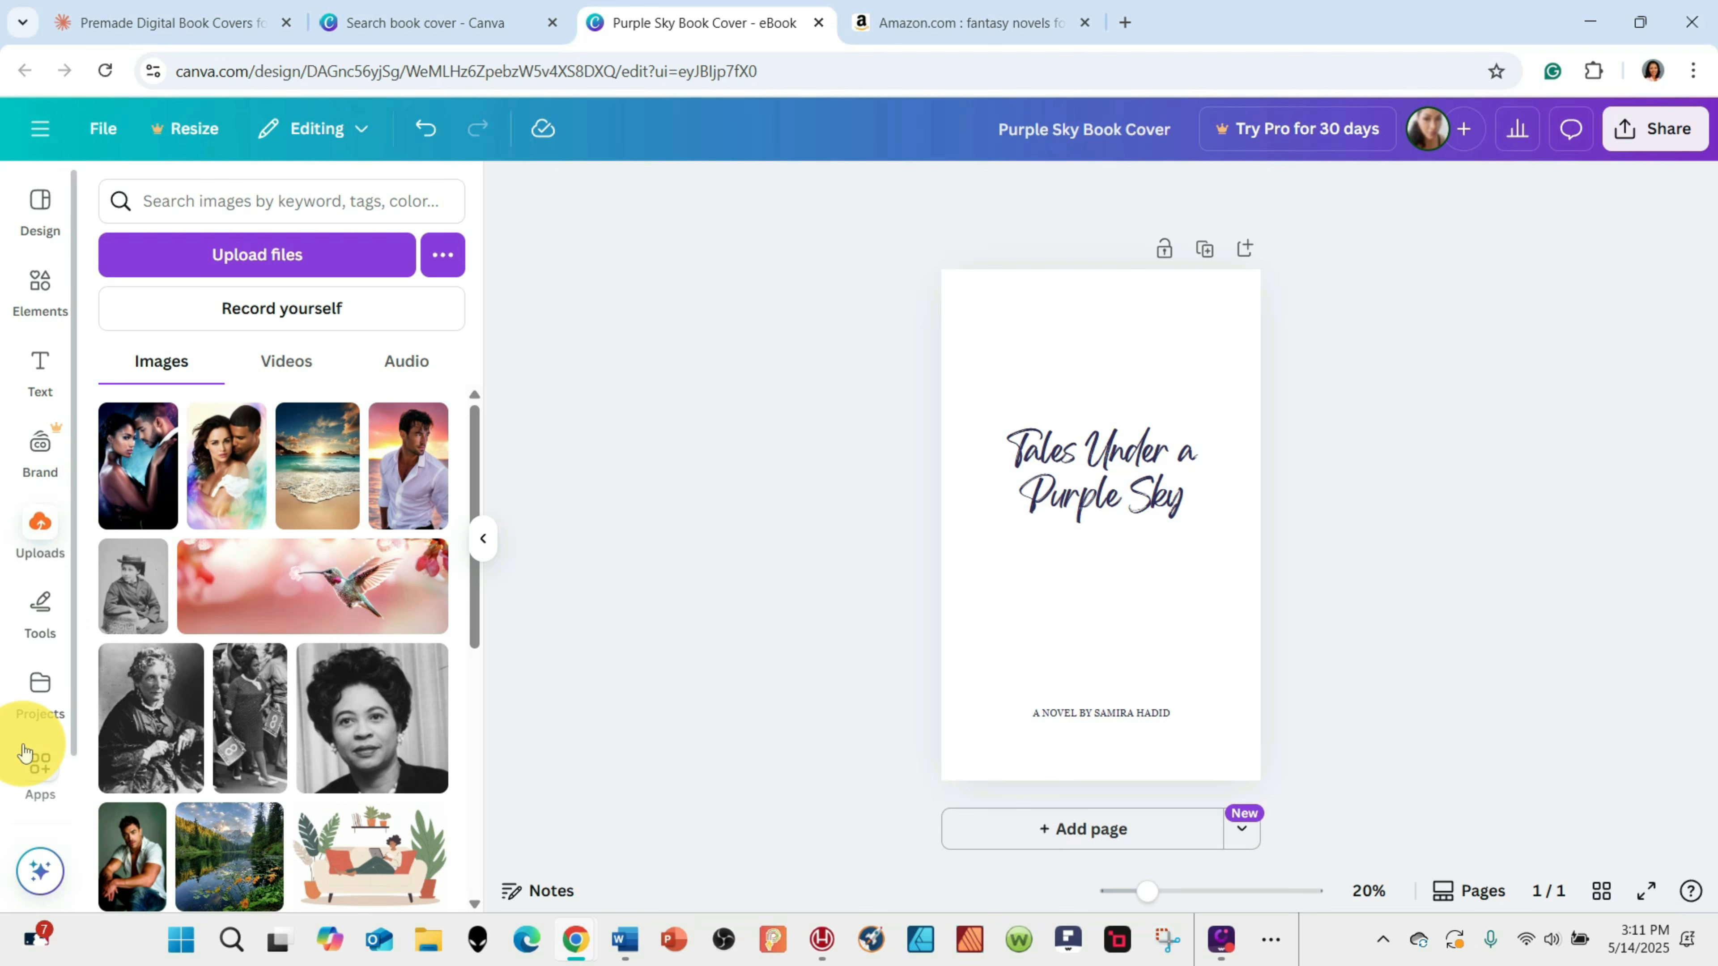
Place the uploaded couple image on the cover and enlarge it to fill the whole page.
left_click(135, 482)
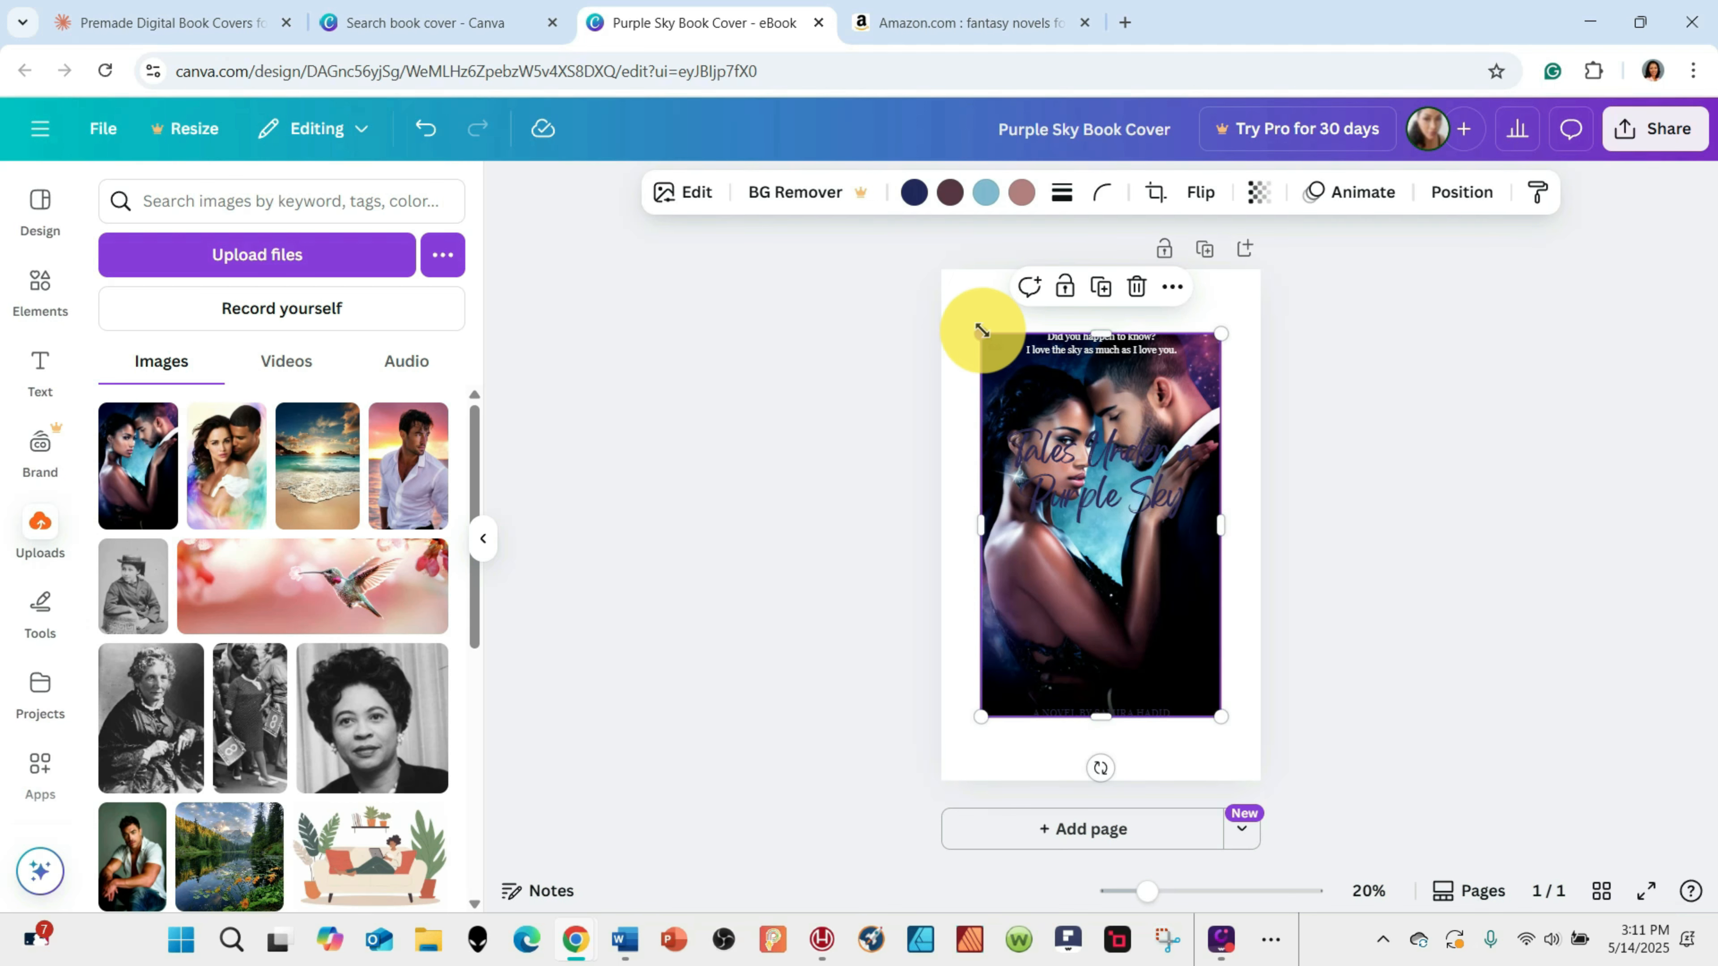
left_click_drag(981, 331, 928, 261)
left_click_drag(1225, 708, 1296, 762)
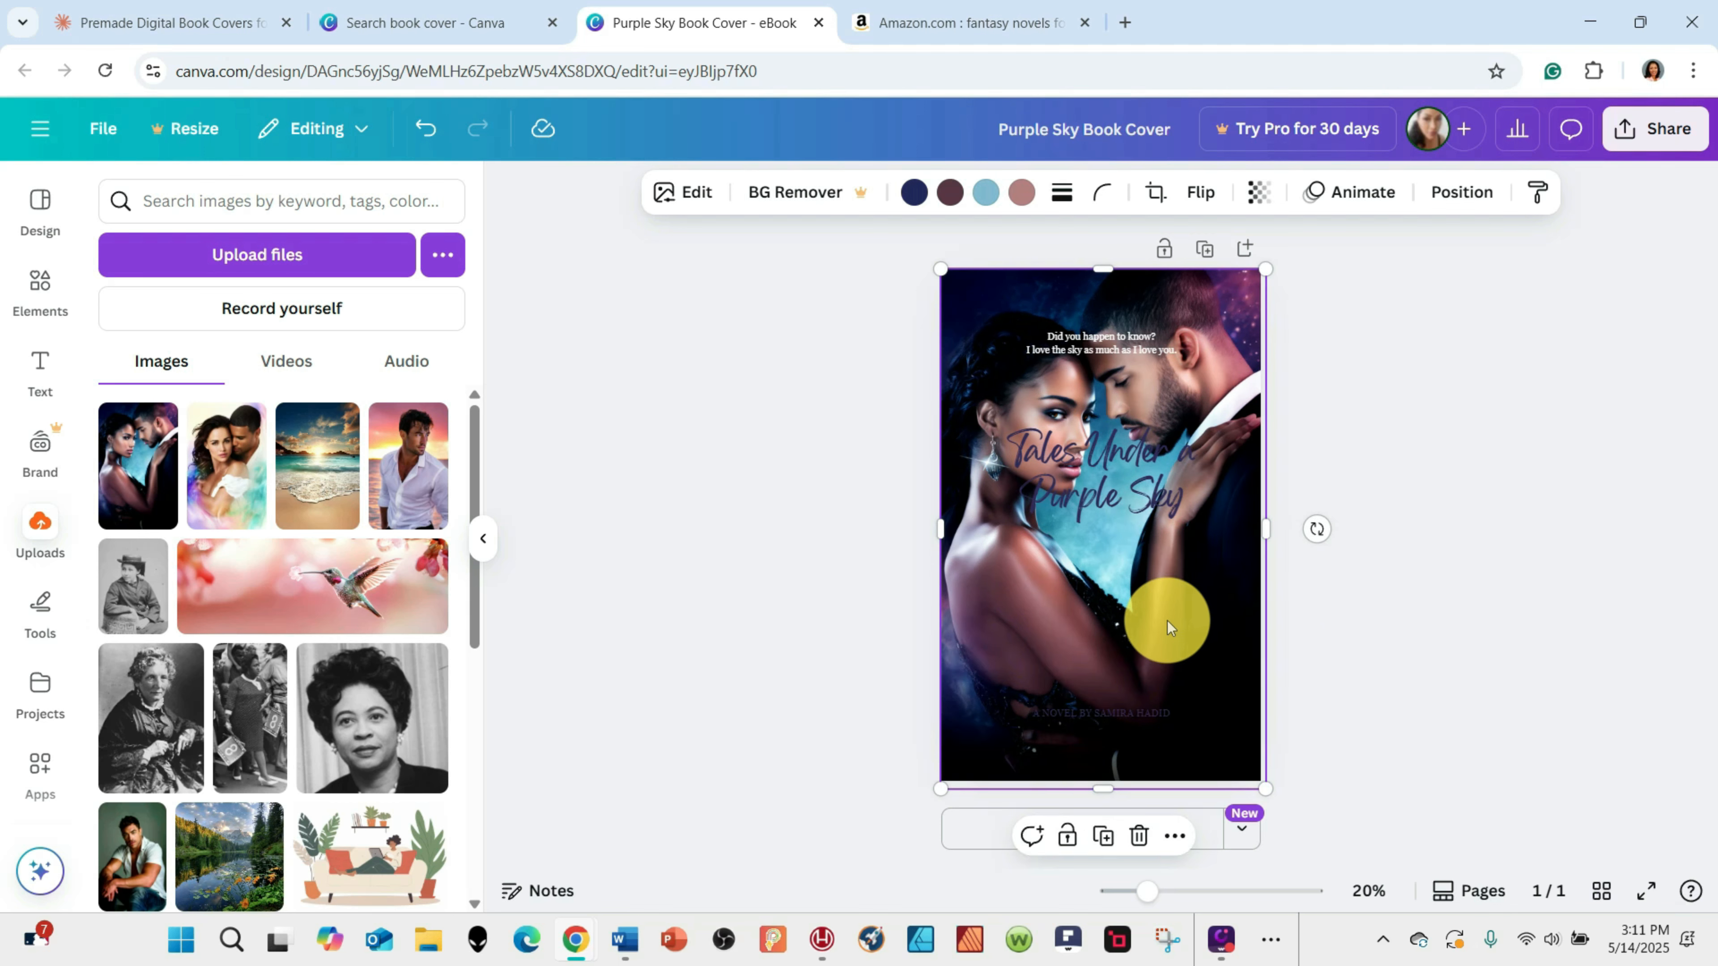
mouse_move(1170, 628)
left_mouse_down()
mouse_move(1156, 618)
mouse_move(1177, 621)
left_mouse_up()
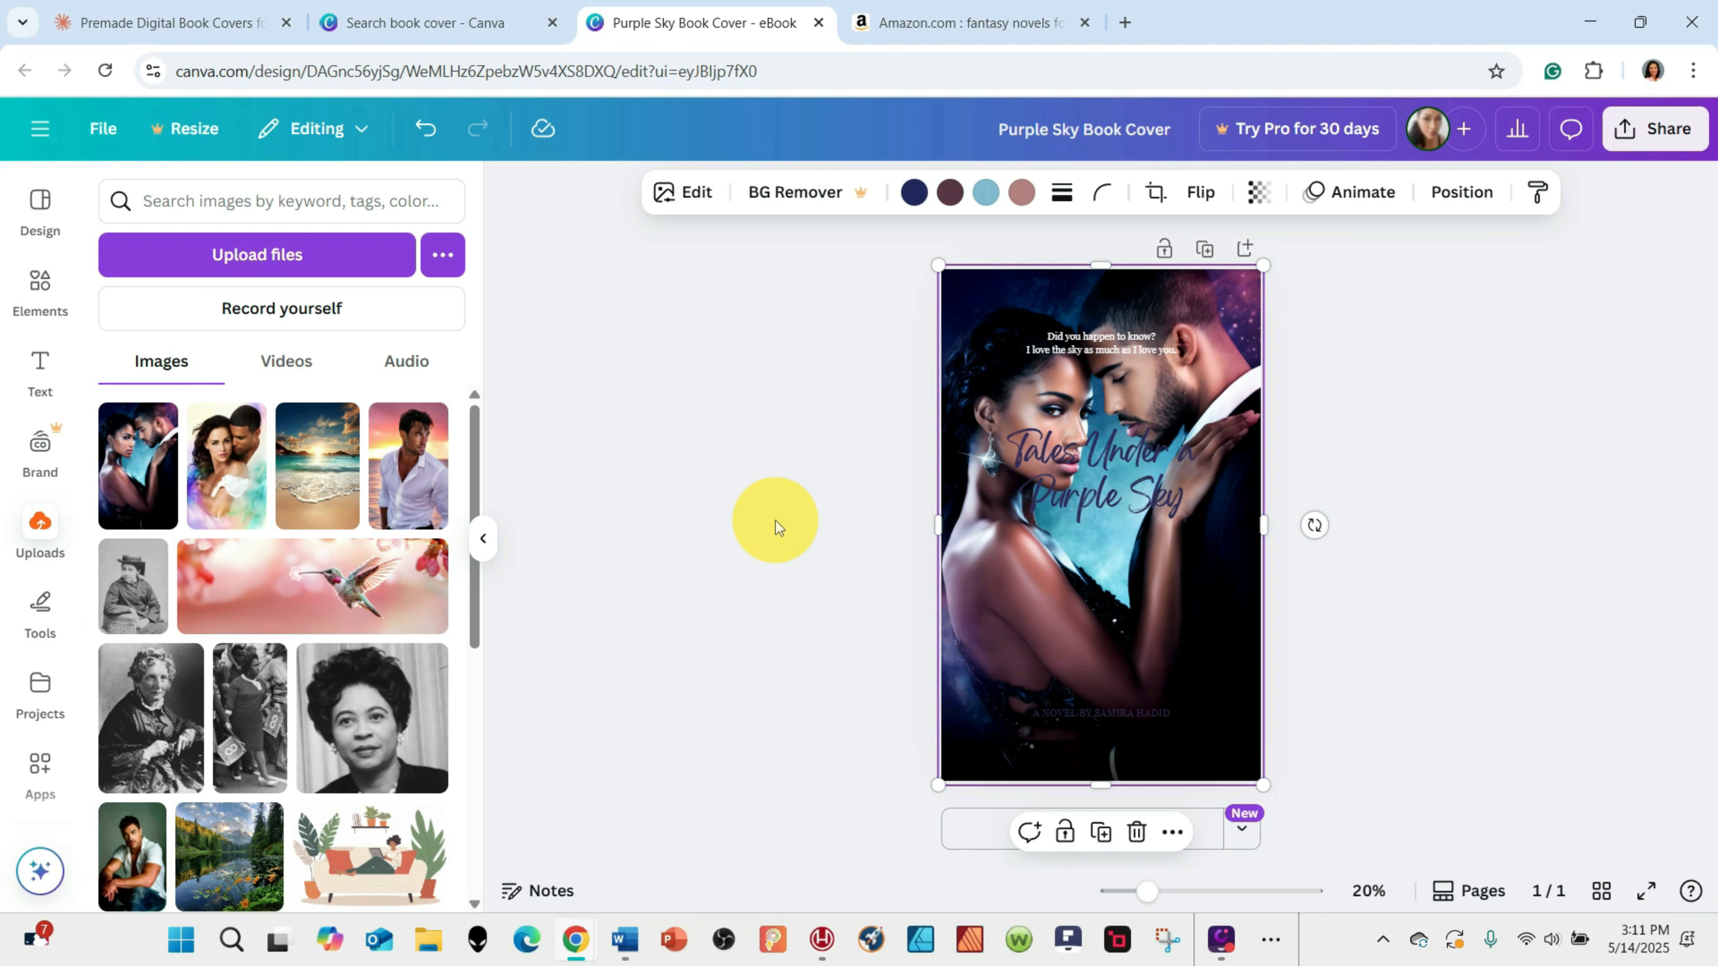
Move the title down over the couple's arms and lock the page with the couple image.
left_click(776, 527)
left_click(1154, 455)
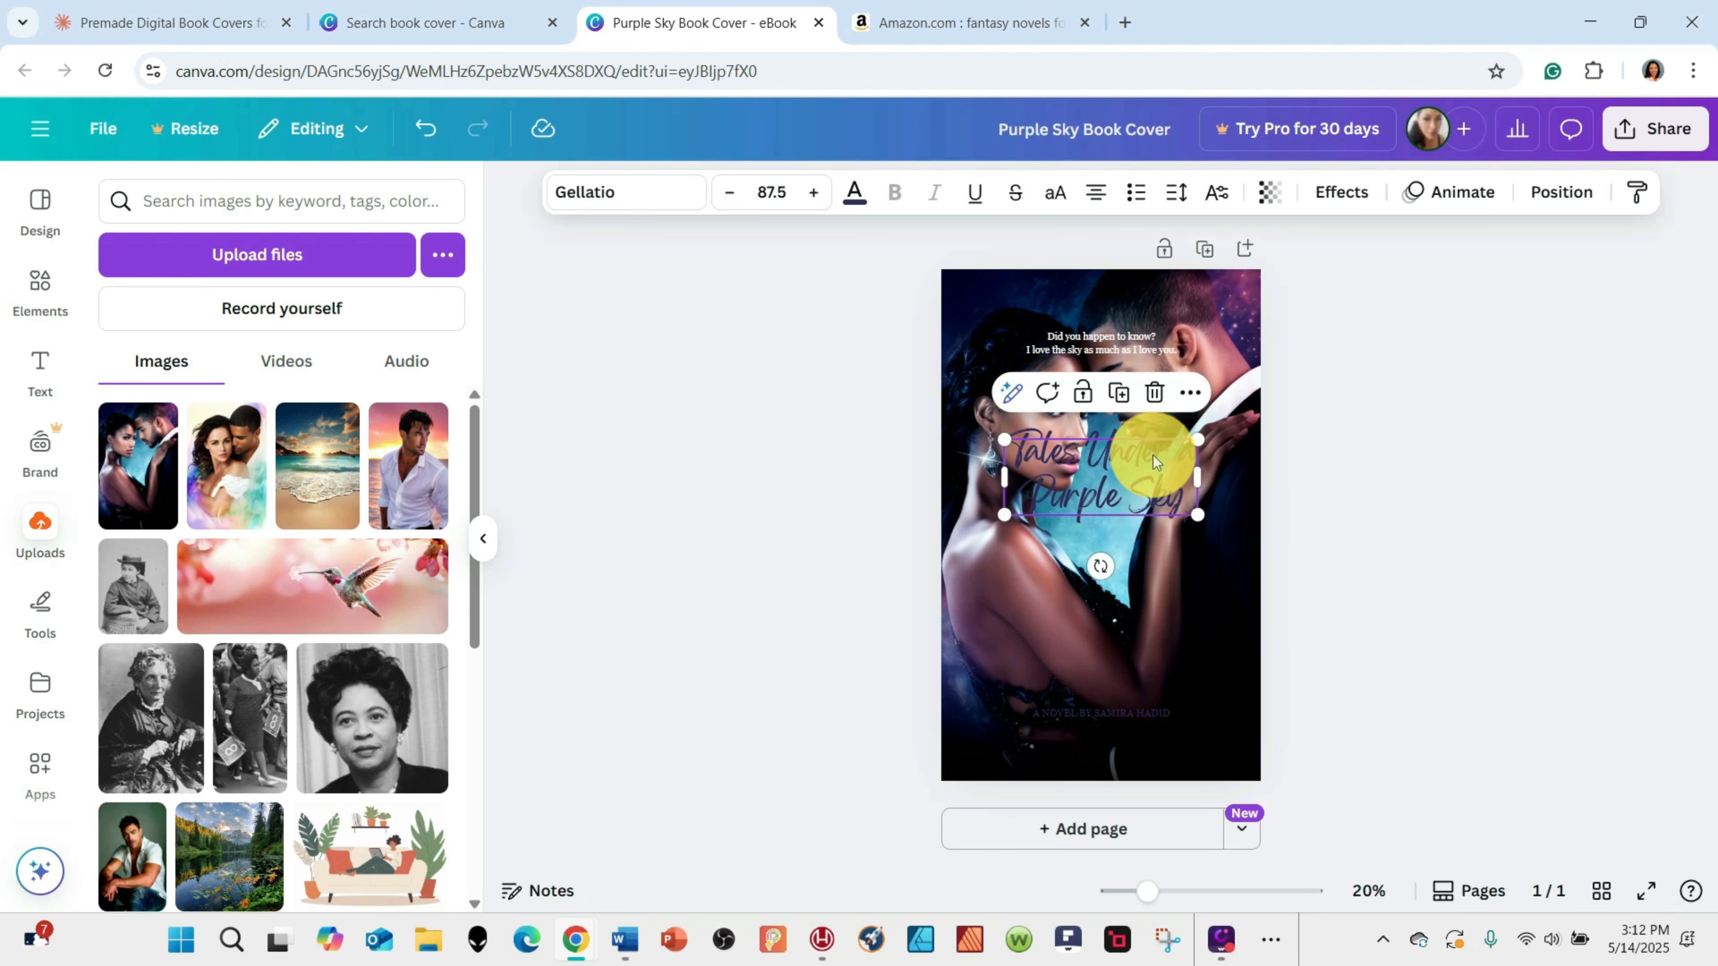
left_click_drag(1154, 456, 1171, 502)
left_click(1150, 535)
left_click(1217, 308)
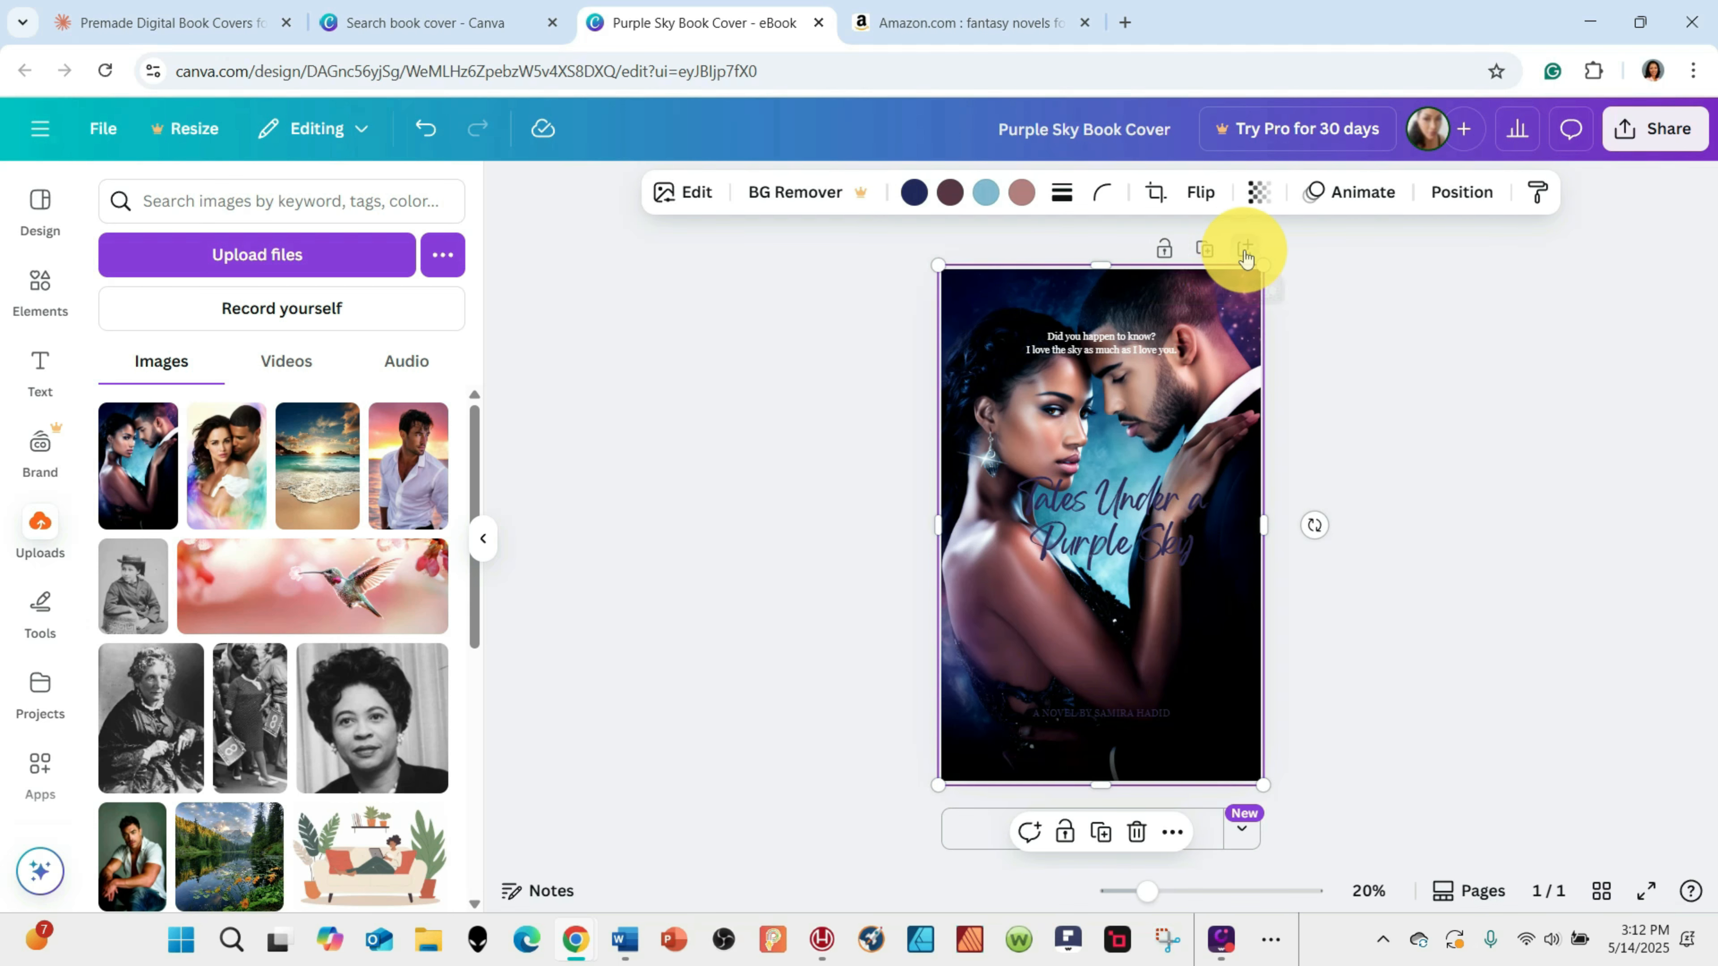
left_click(1162, 252)
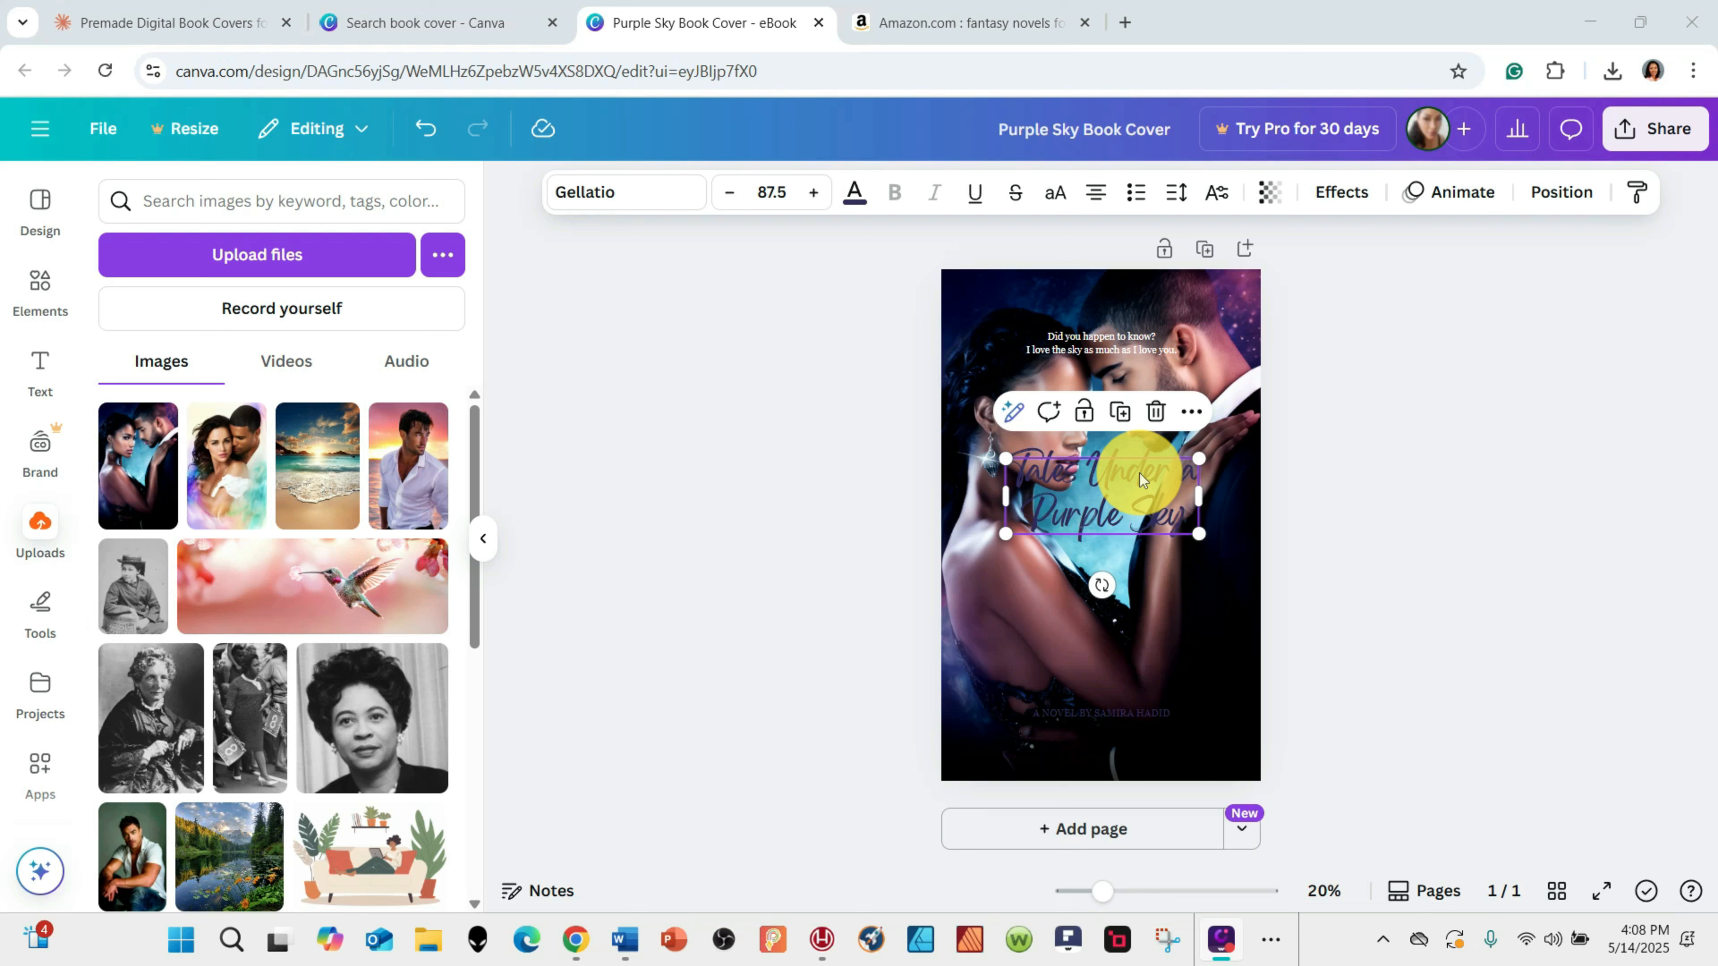
Move the title slightly lower over the couple and change its text color to white.
left_click_drag(1139, 473, 1136, 510)
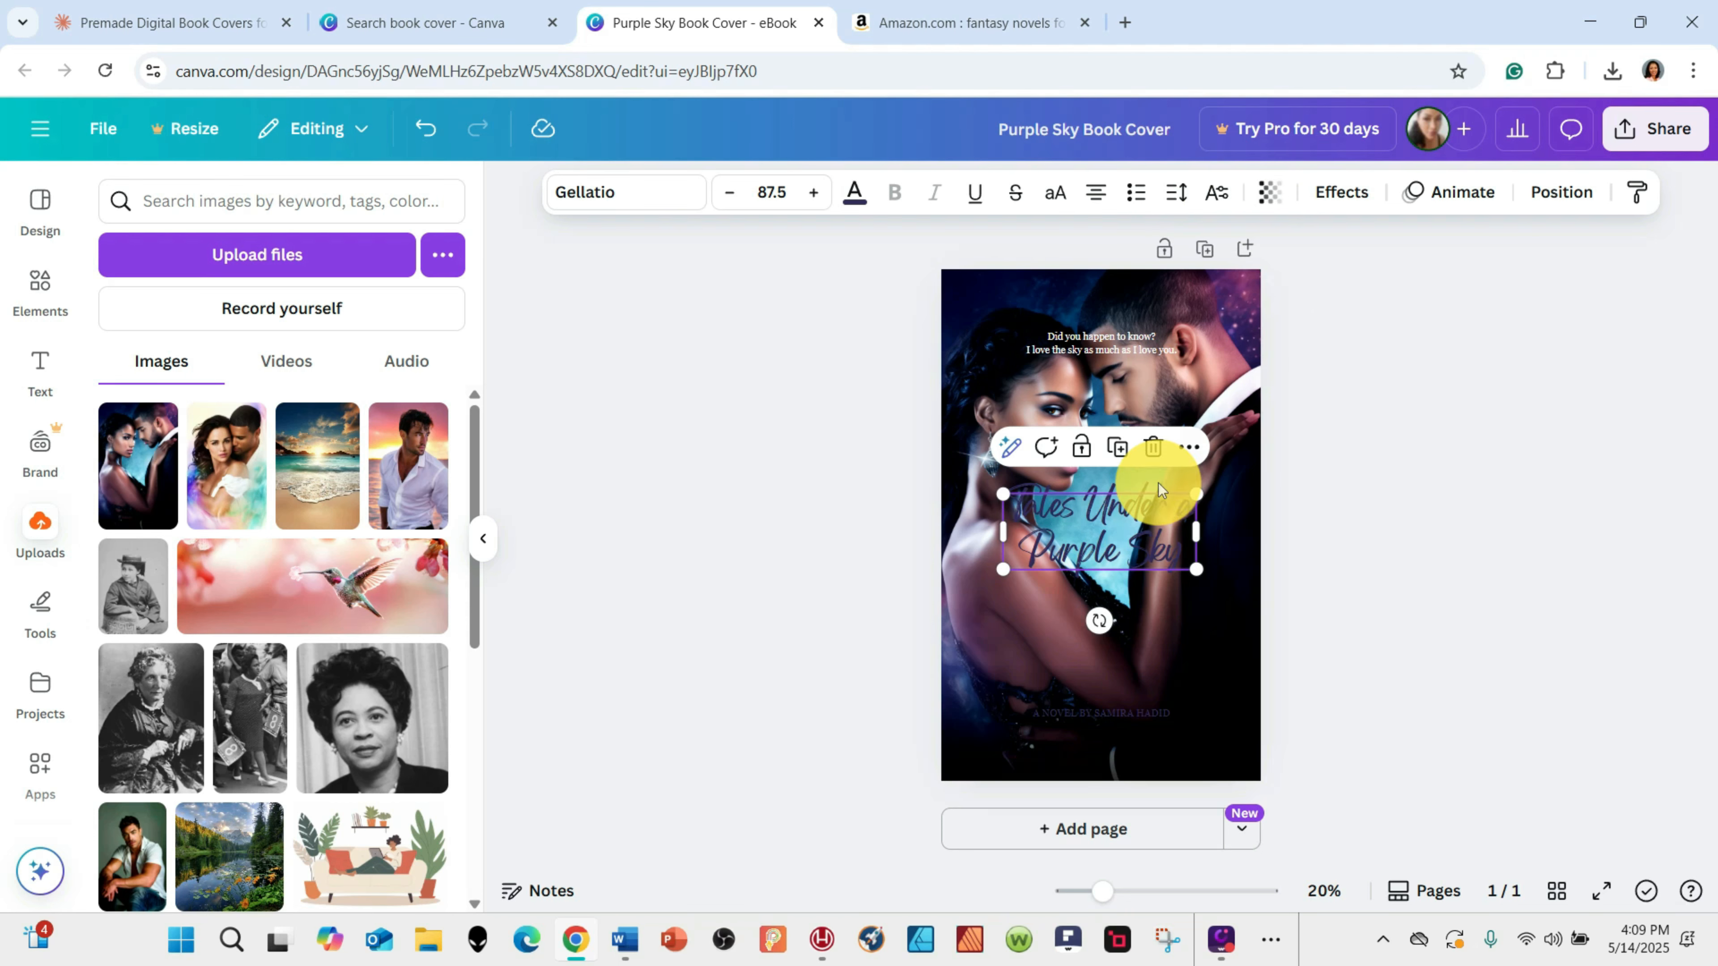
double_click(1121, 514)
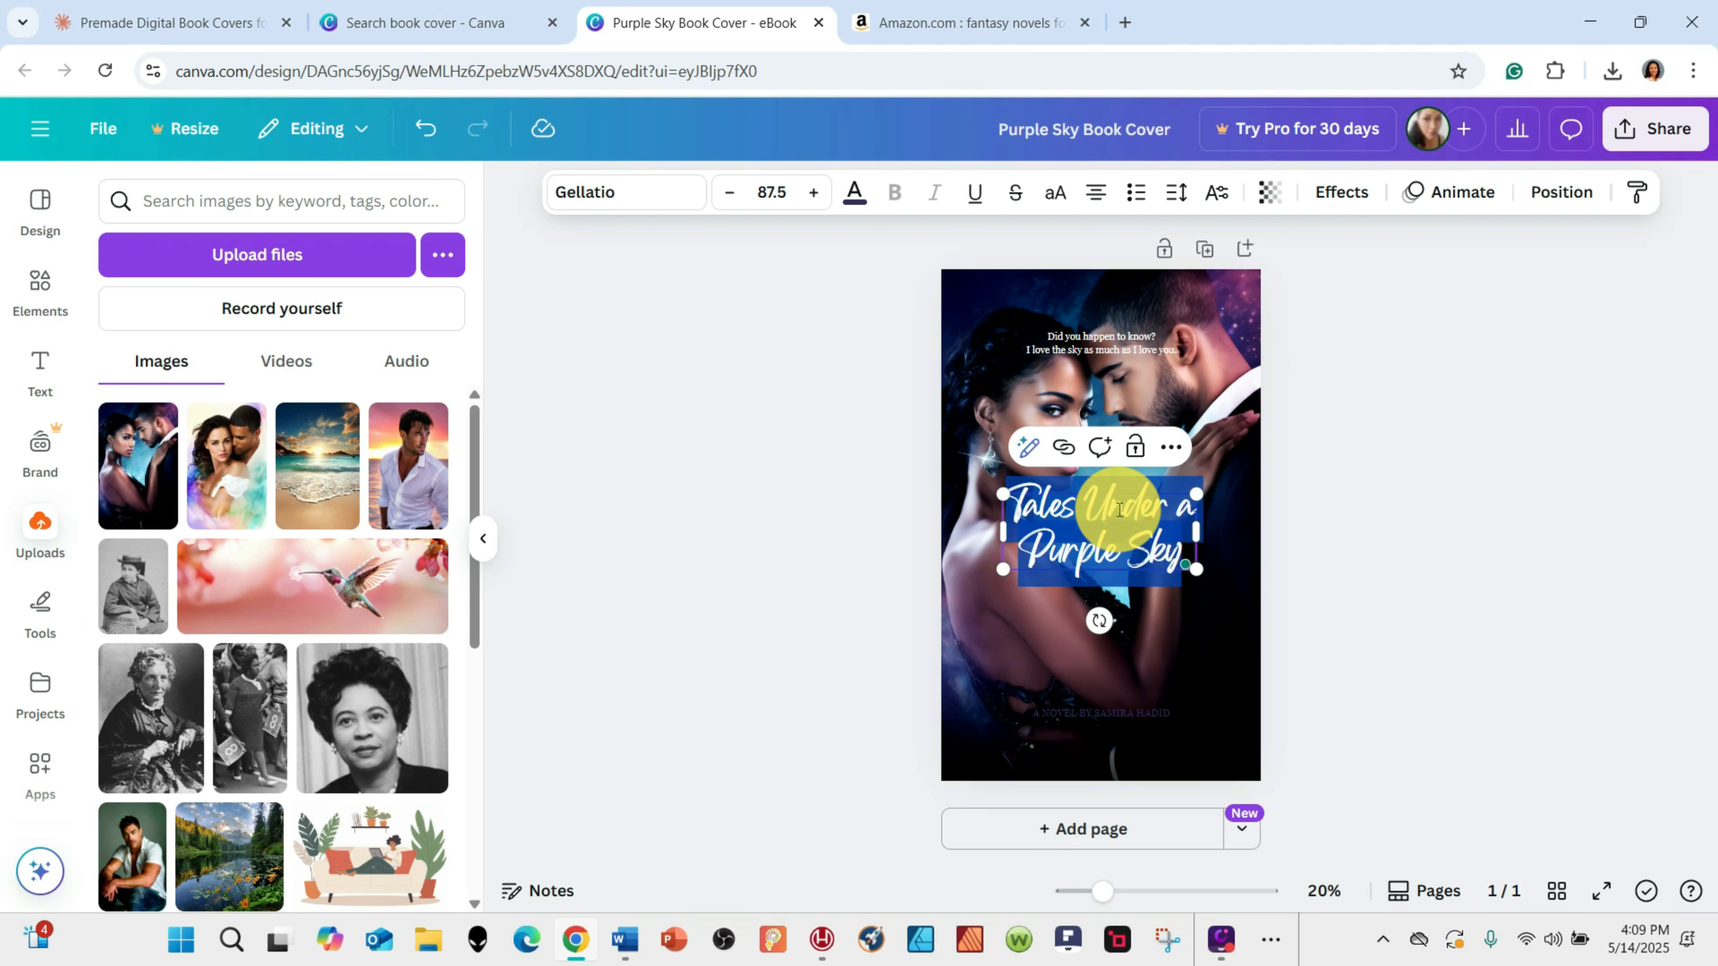
left_click(1468, 489)
left_click(1113, 523)
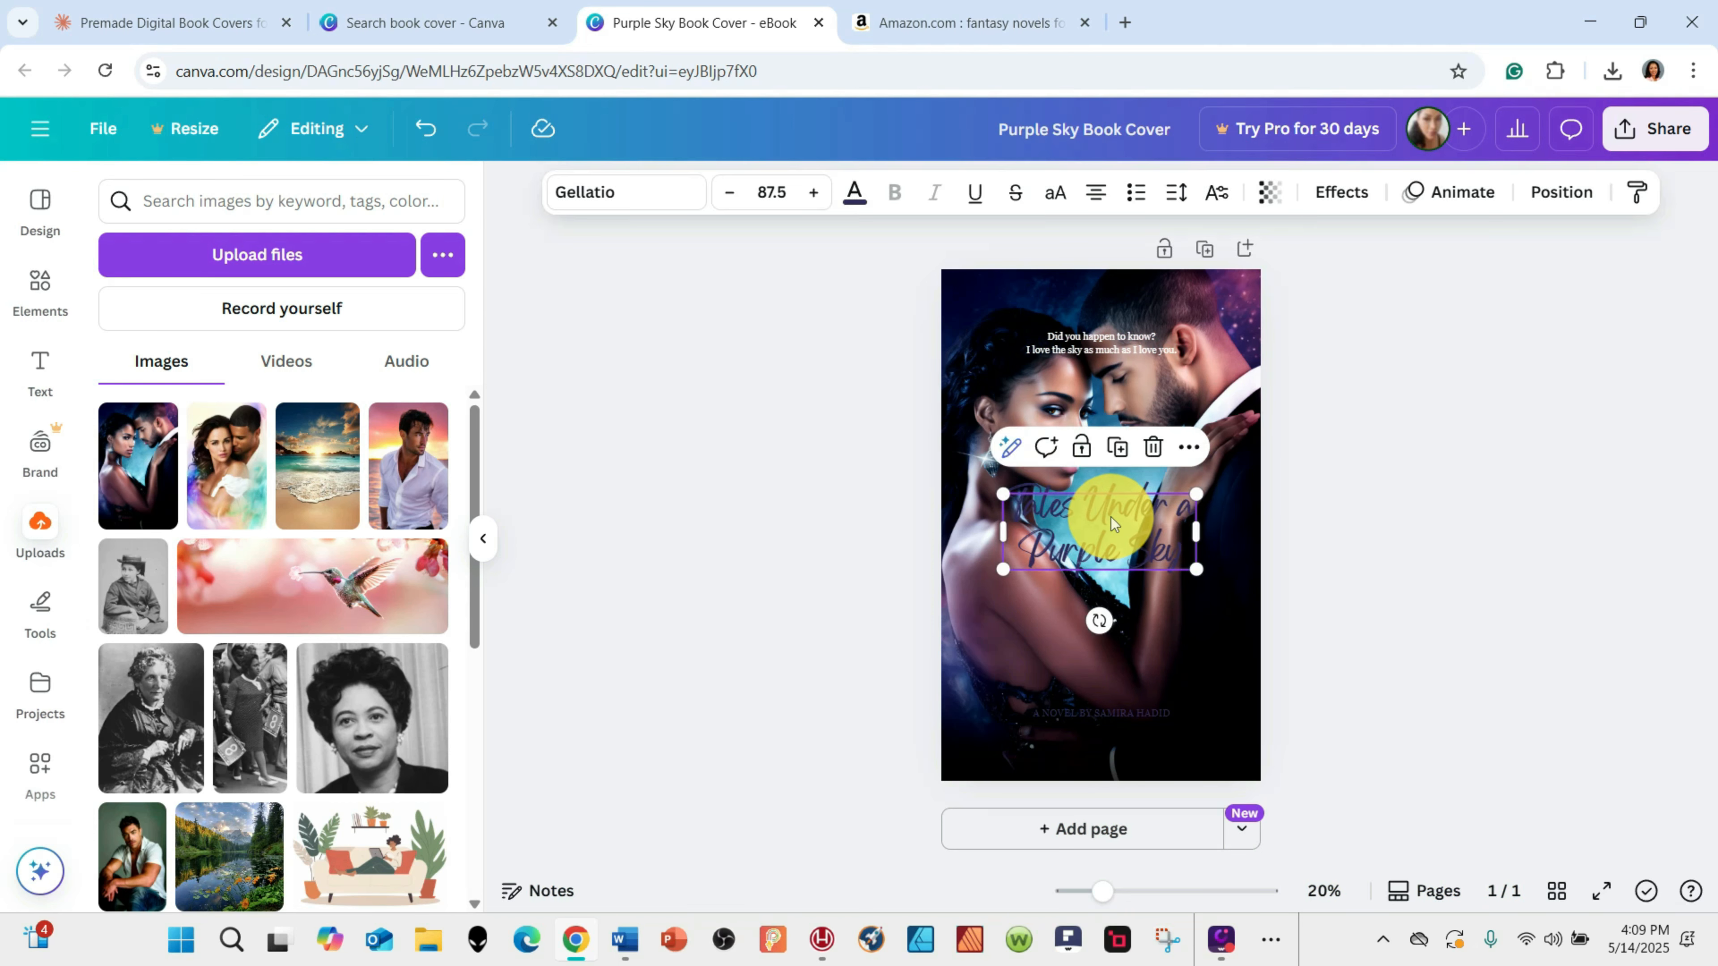
double_click(1113, 521)
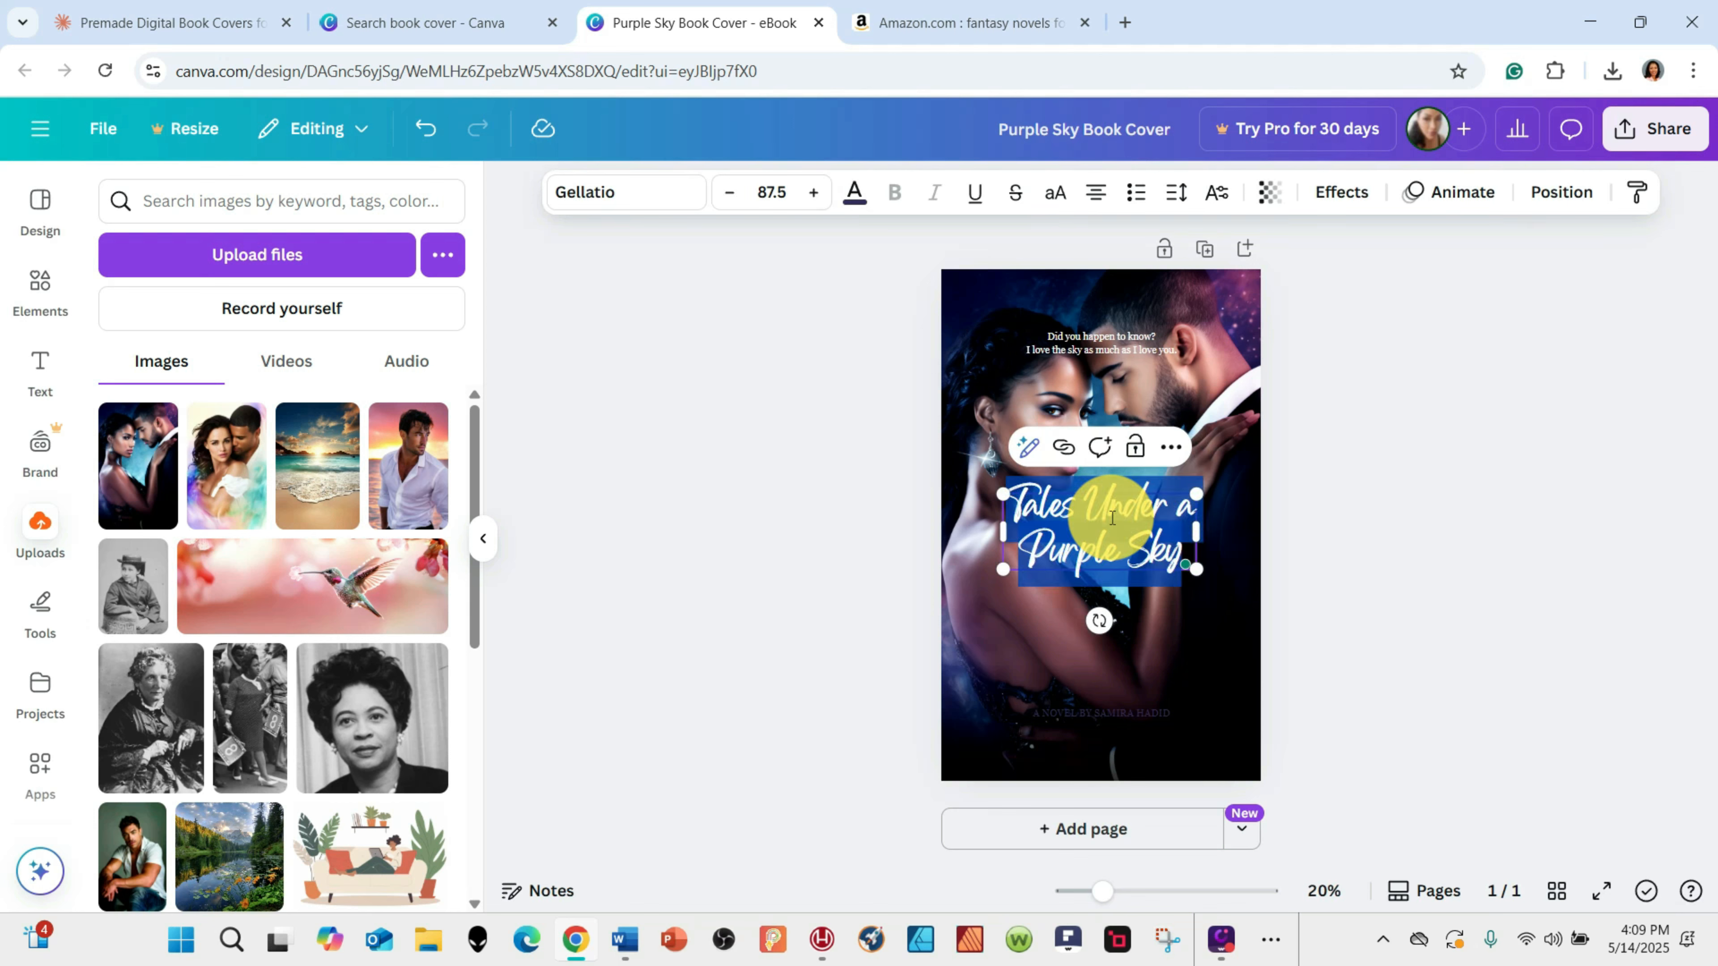
left_click(855, 194)
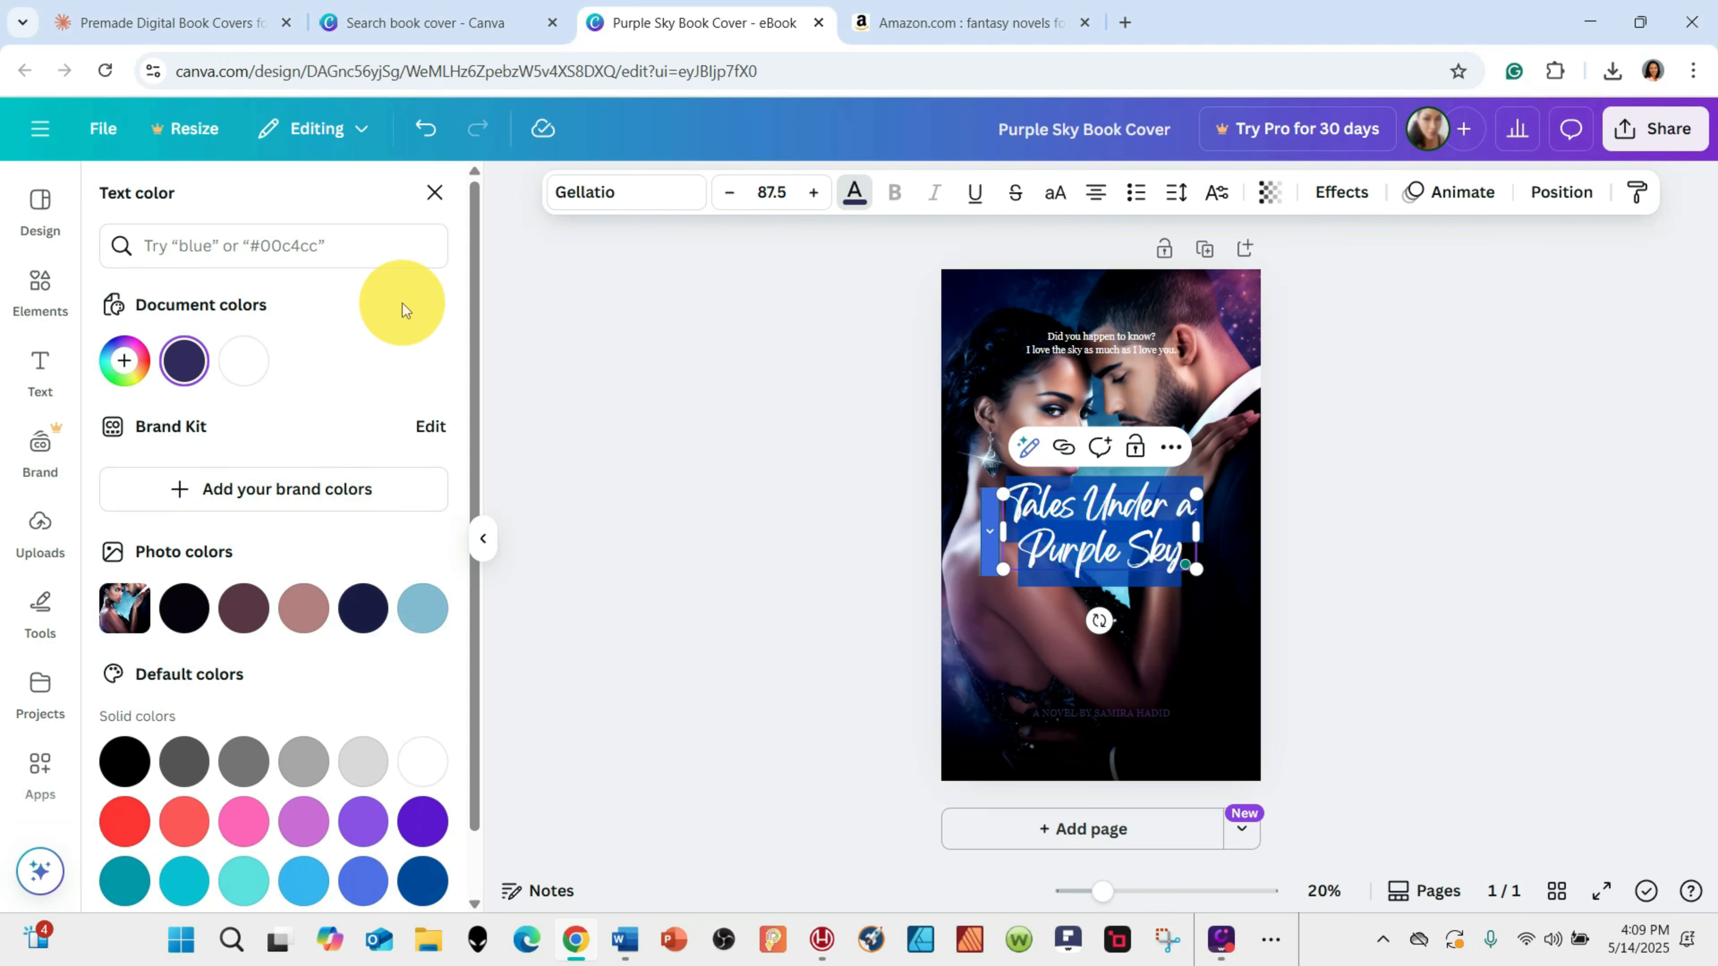
left_click_drag(474, 339, 473, 521)
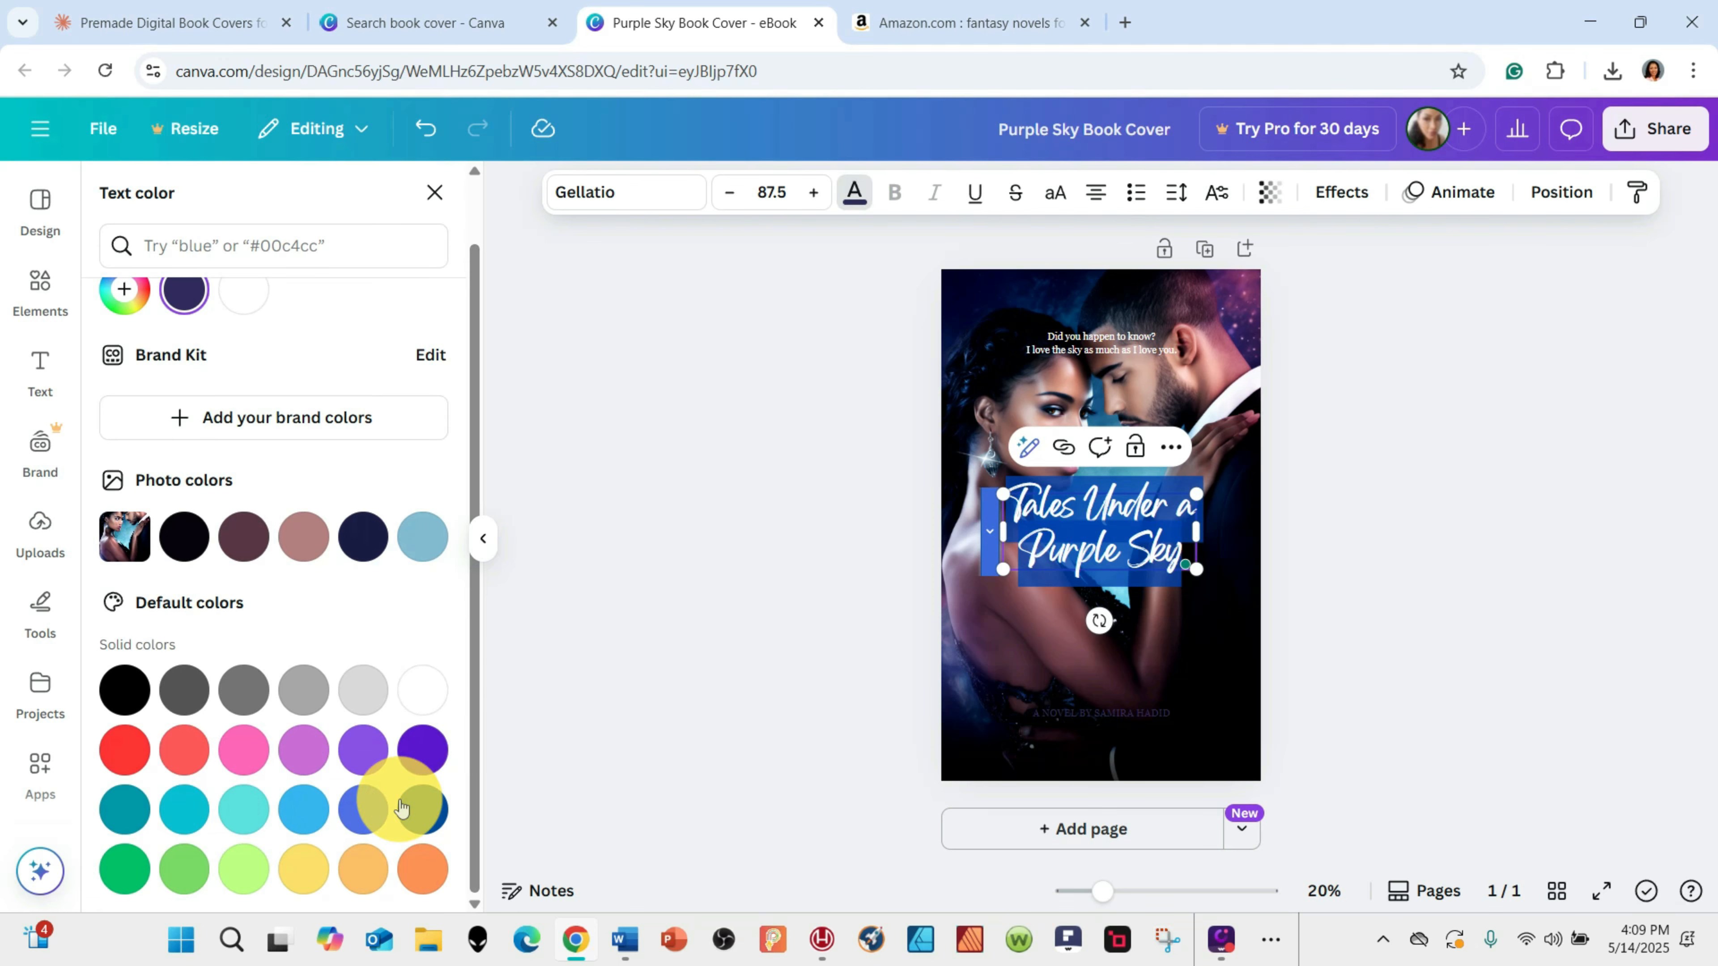
left_click(244, 812)
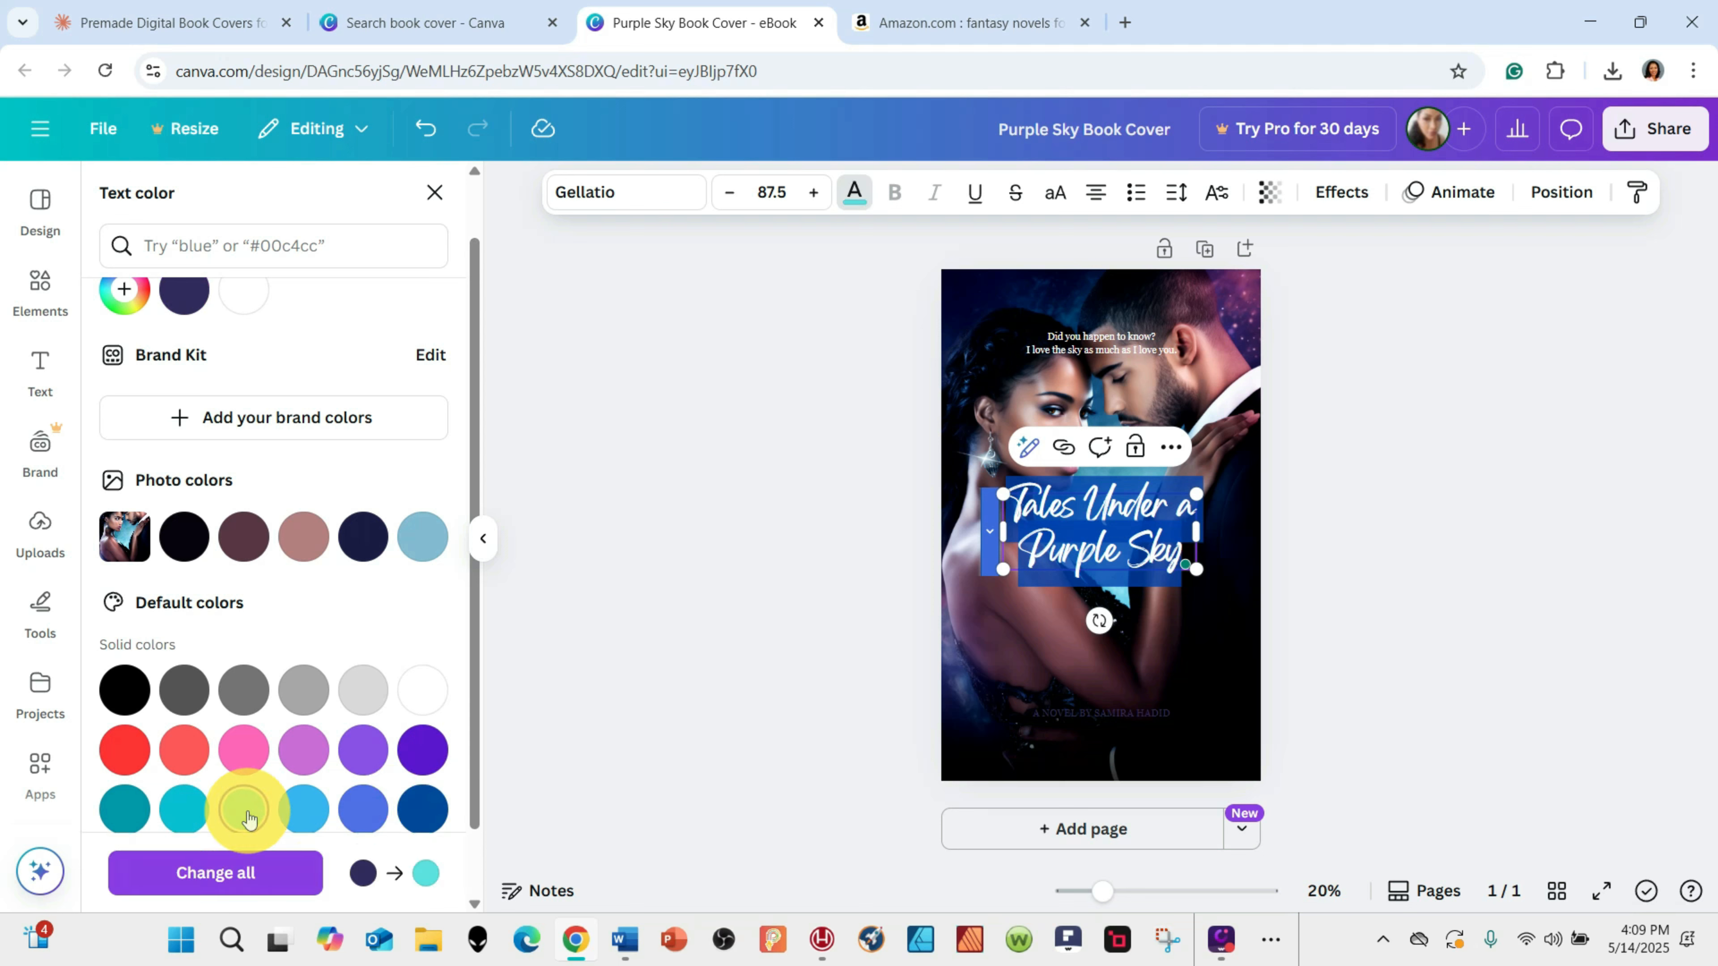
left_click(418, 690)
left_click_drag(475, 670, 471, 575)
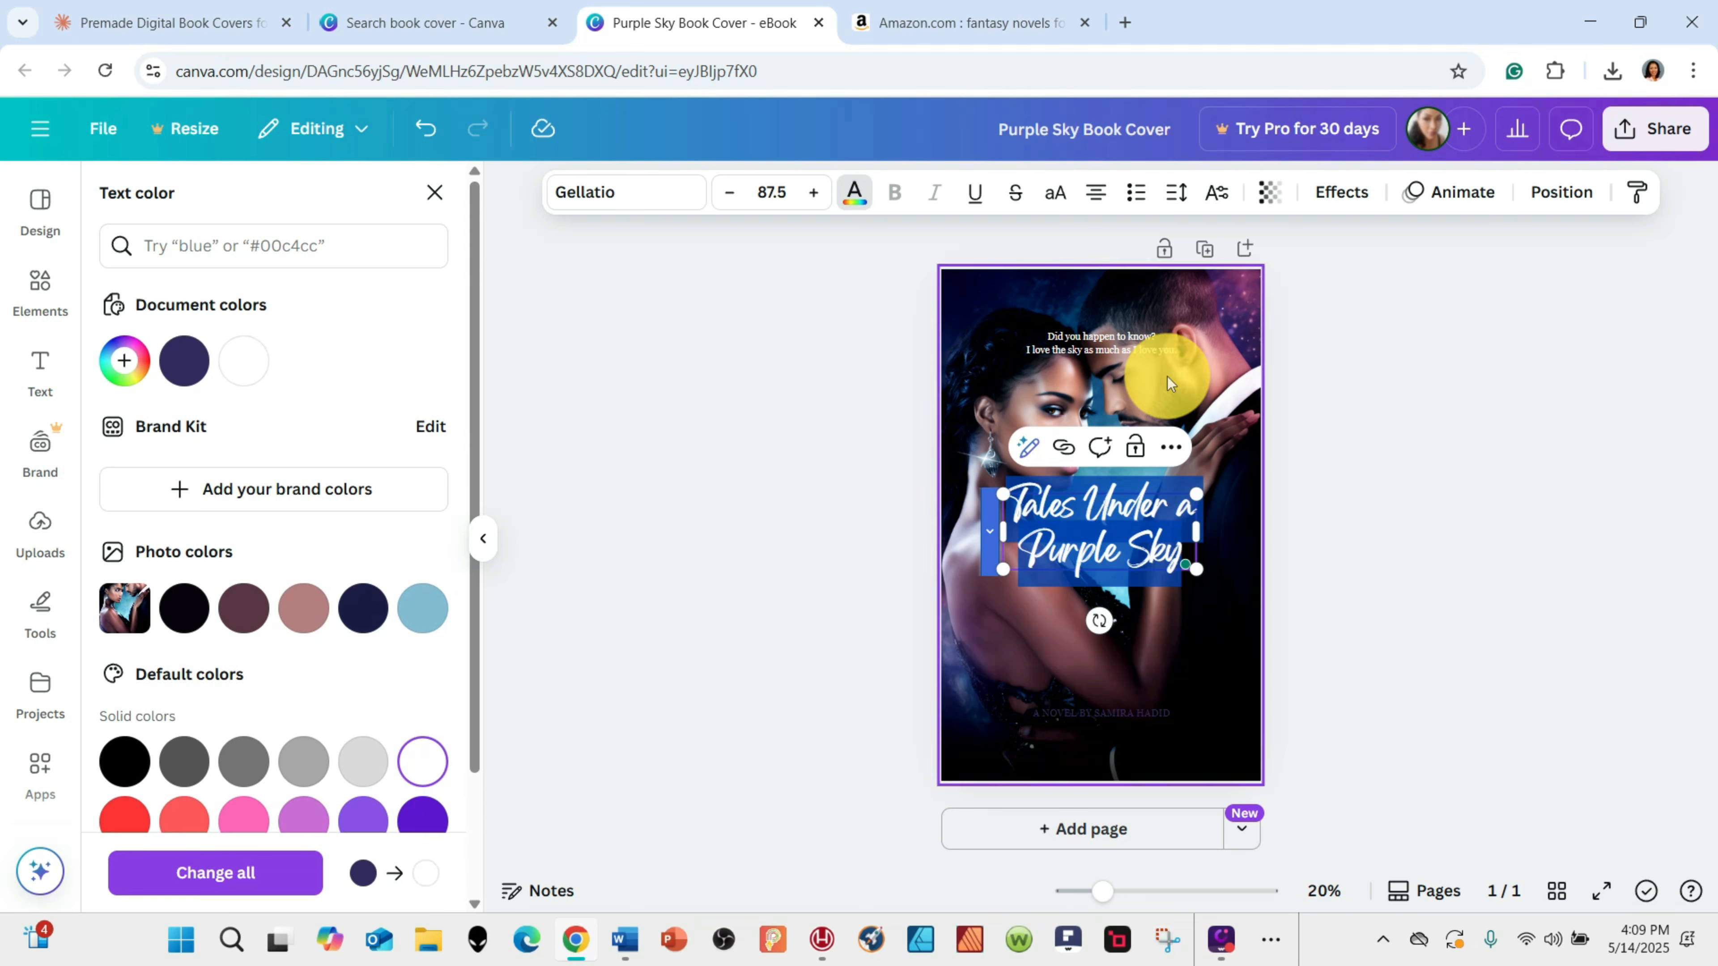
left_click(1381, 660)
left_click(879, 451)
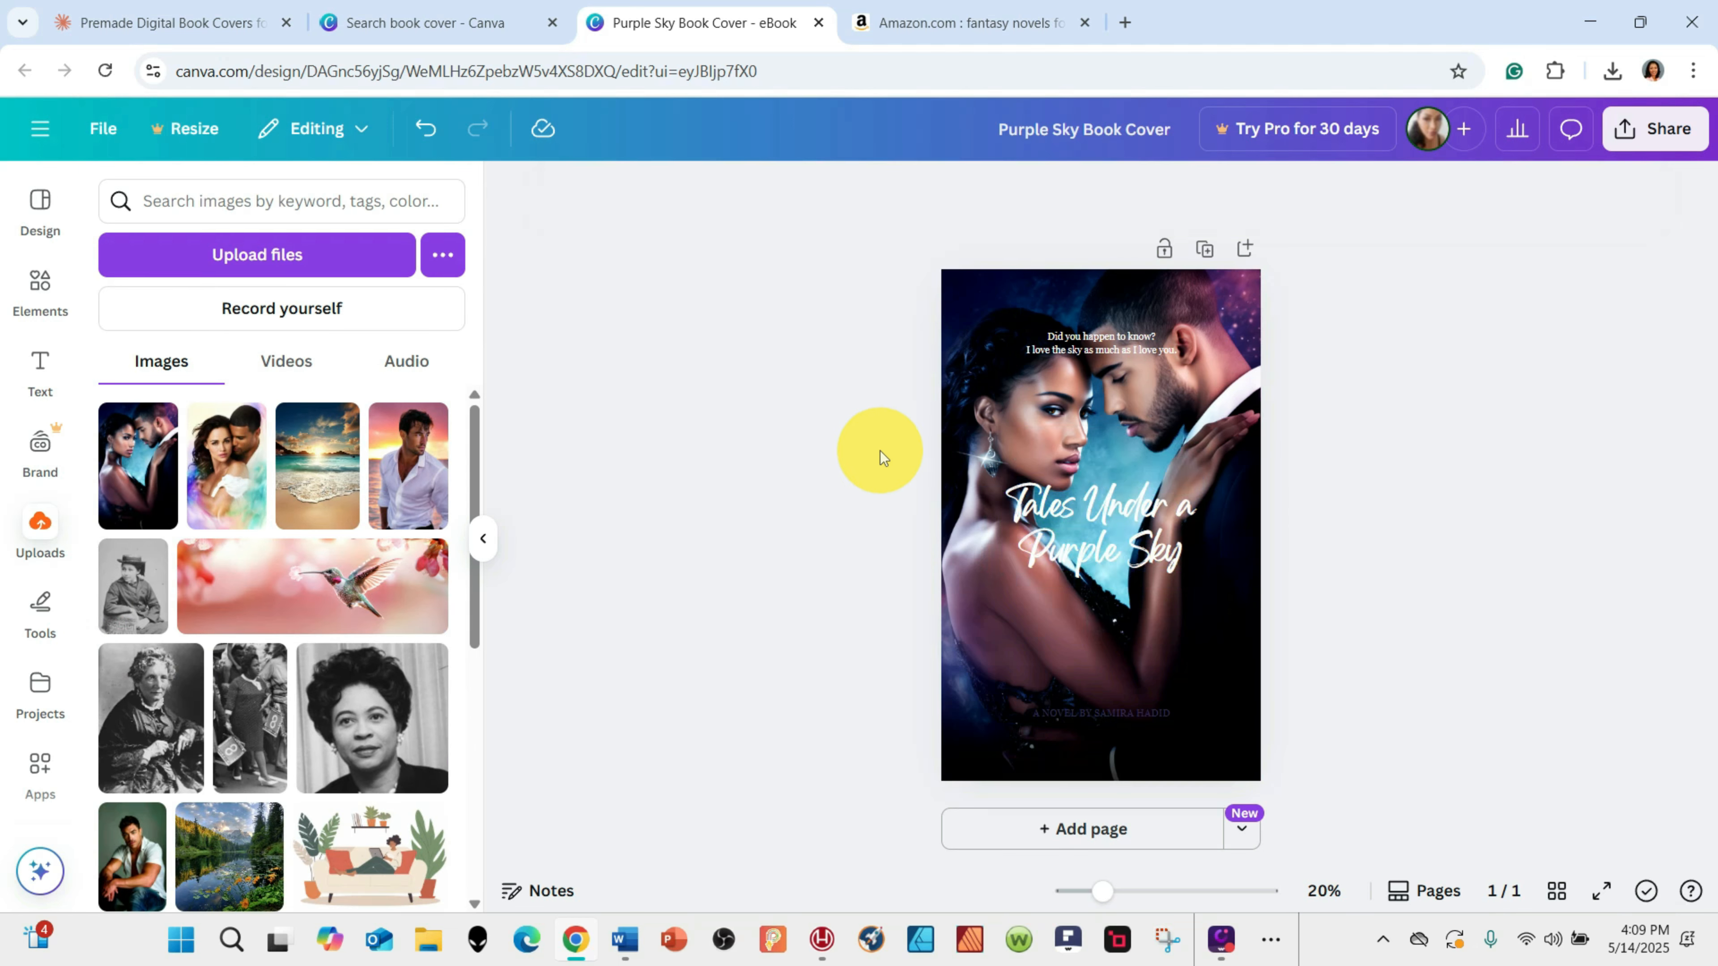
Reposition the white title farther down the cover, below the couple's hands and slightly to the right.
left_click(1165, 516)
mouse_move(1164, 516)
left_mouse_down()
mouse_move(1148, 685)
mouse_move(1143, 501)
mouse_move(1197, 614)
mouse_move(1190, 531)
mouse_move(1181, 644)
mouse_move(1160, 545)
left_mouse_up()
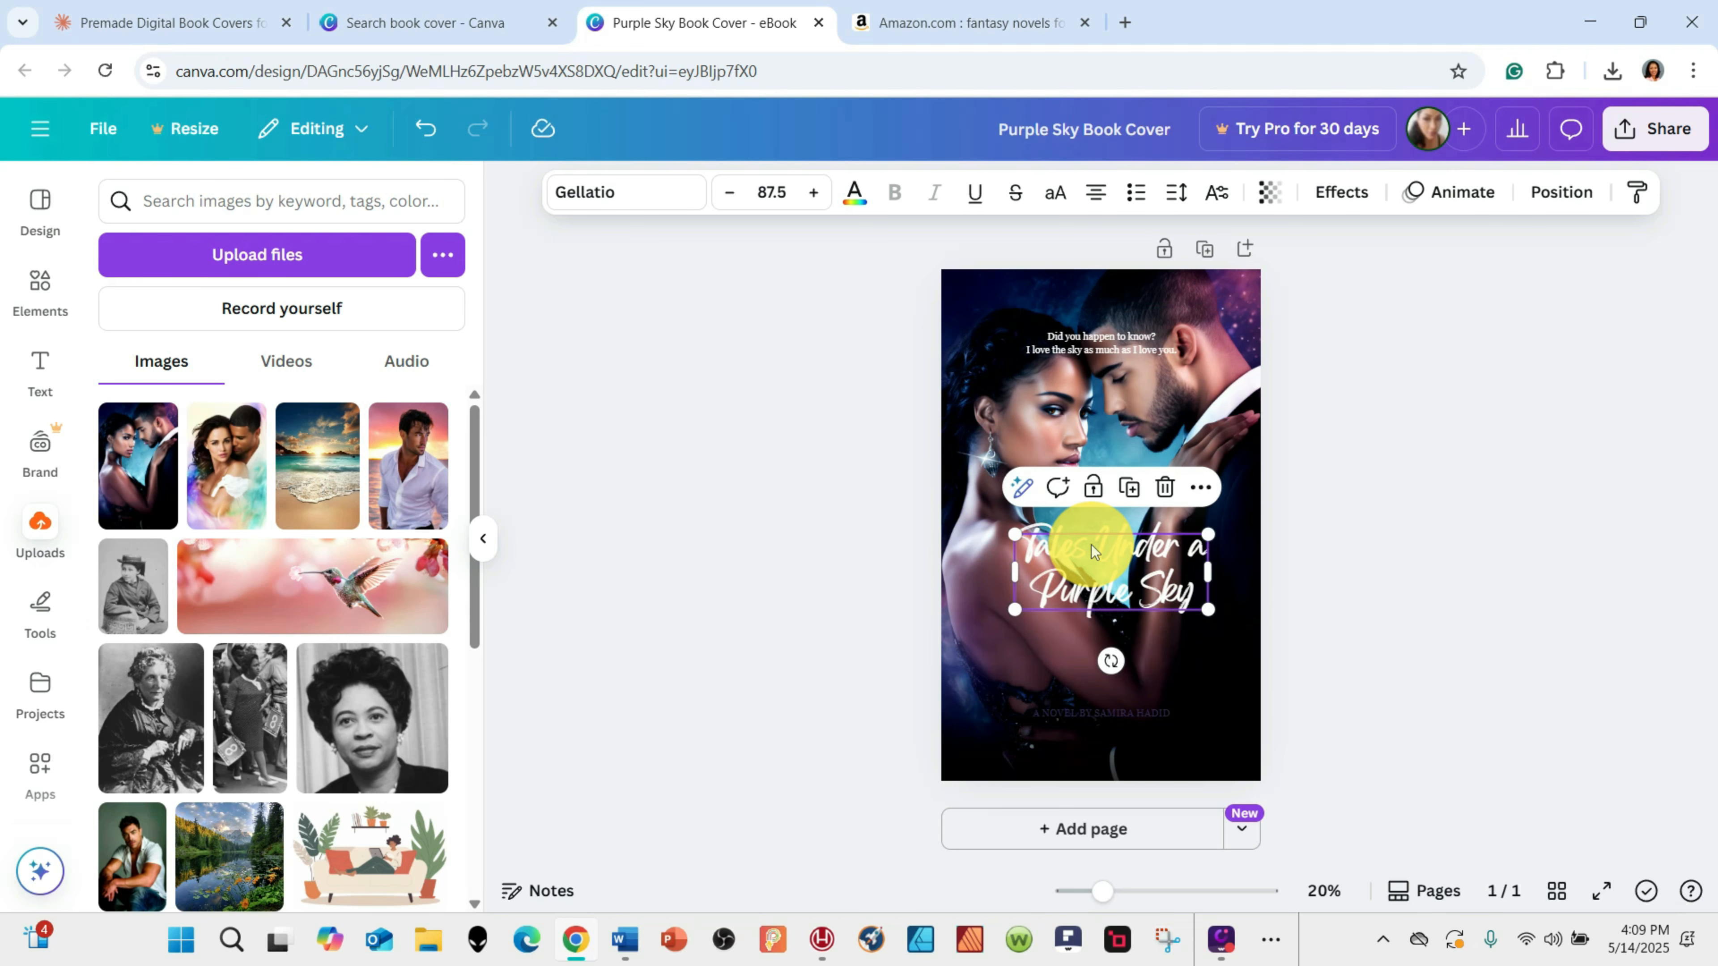
left_click(1430, 568)
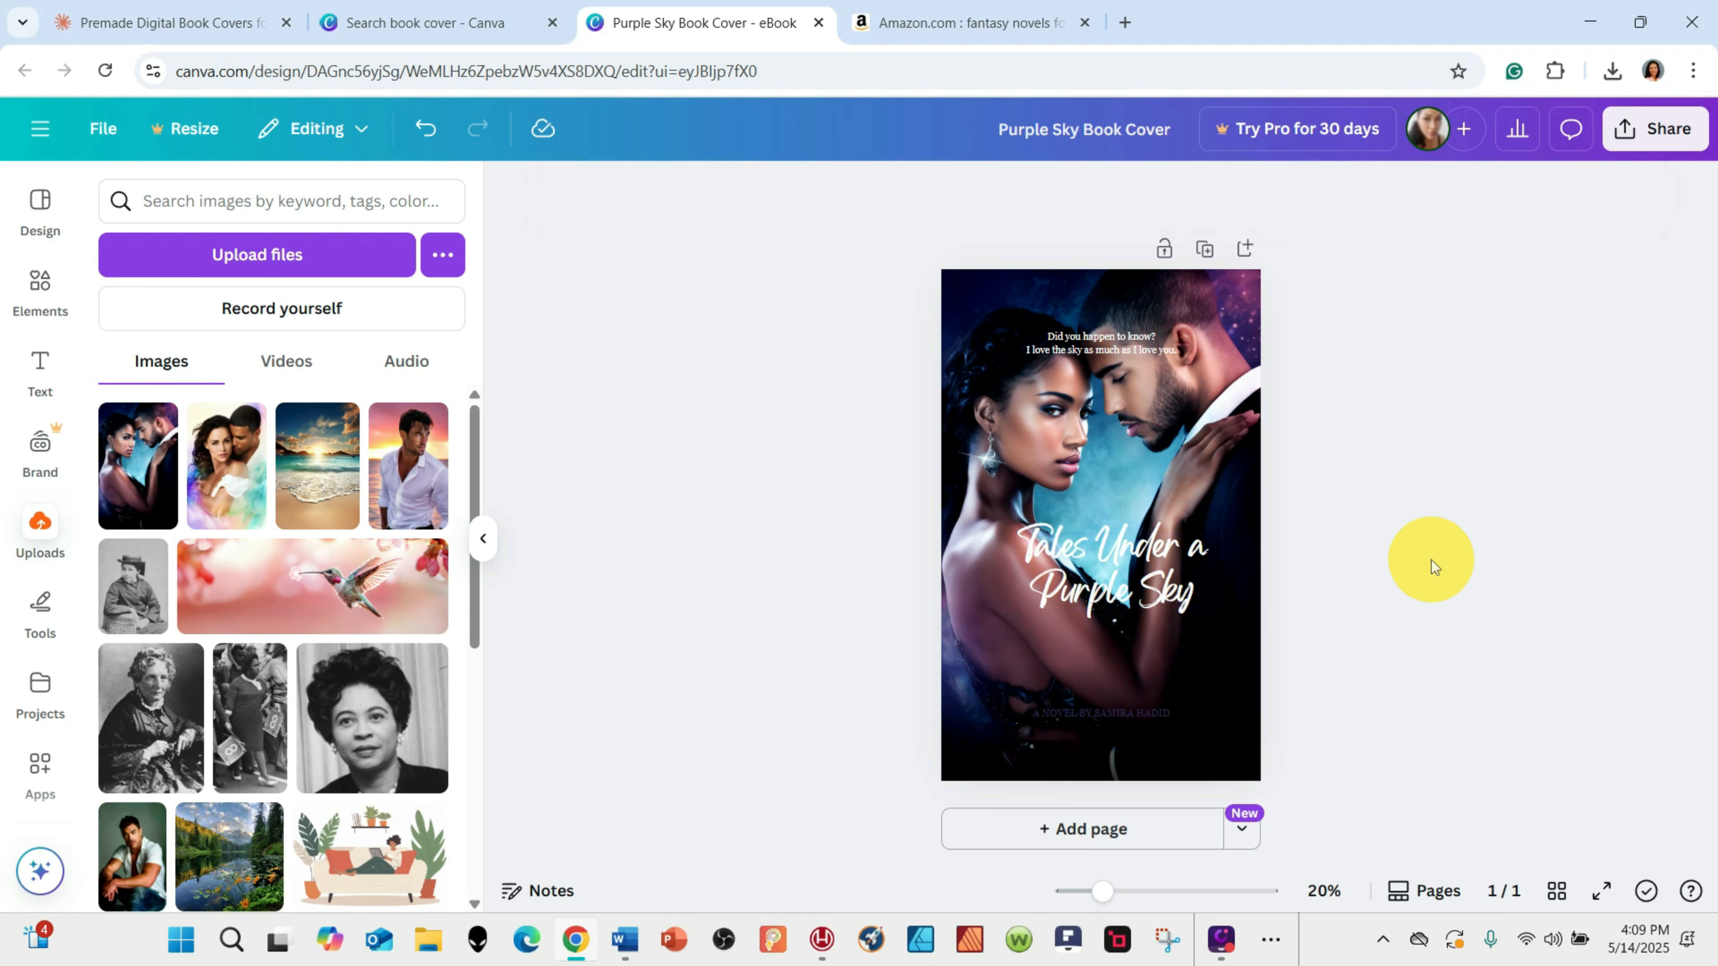
Try custom light blue #A0EBFF and light purple #DCA3FF on the title text, and return it to white.
left_click(1113, 560)
left_click(1112, 560)
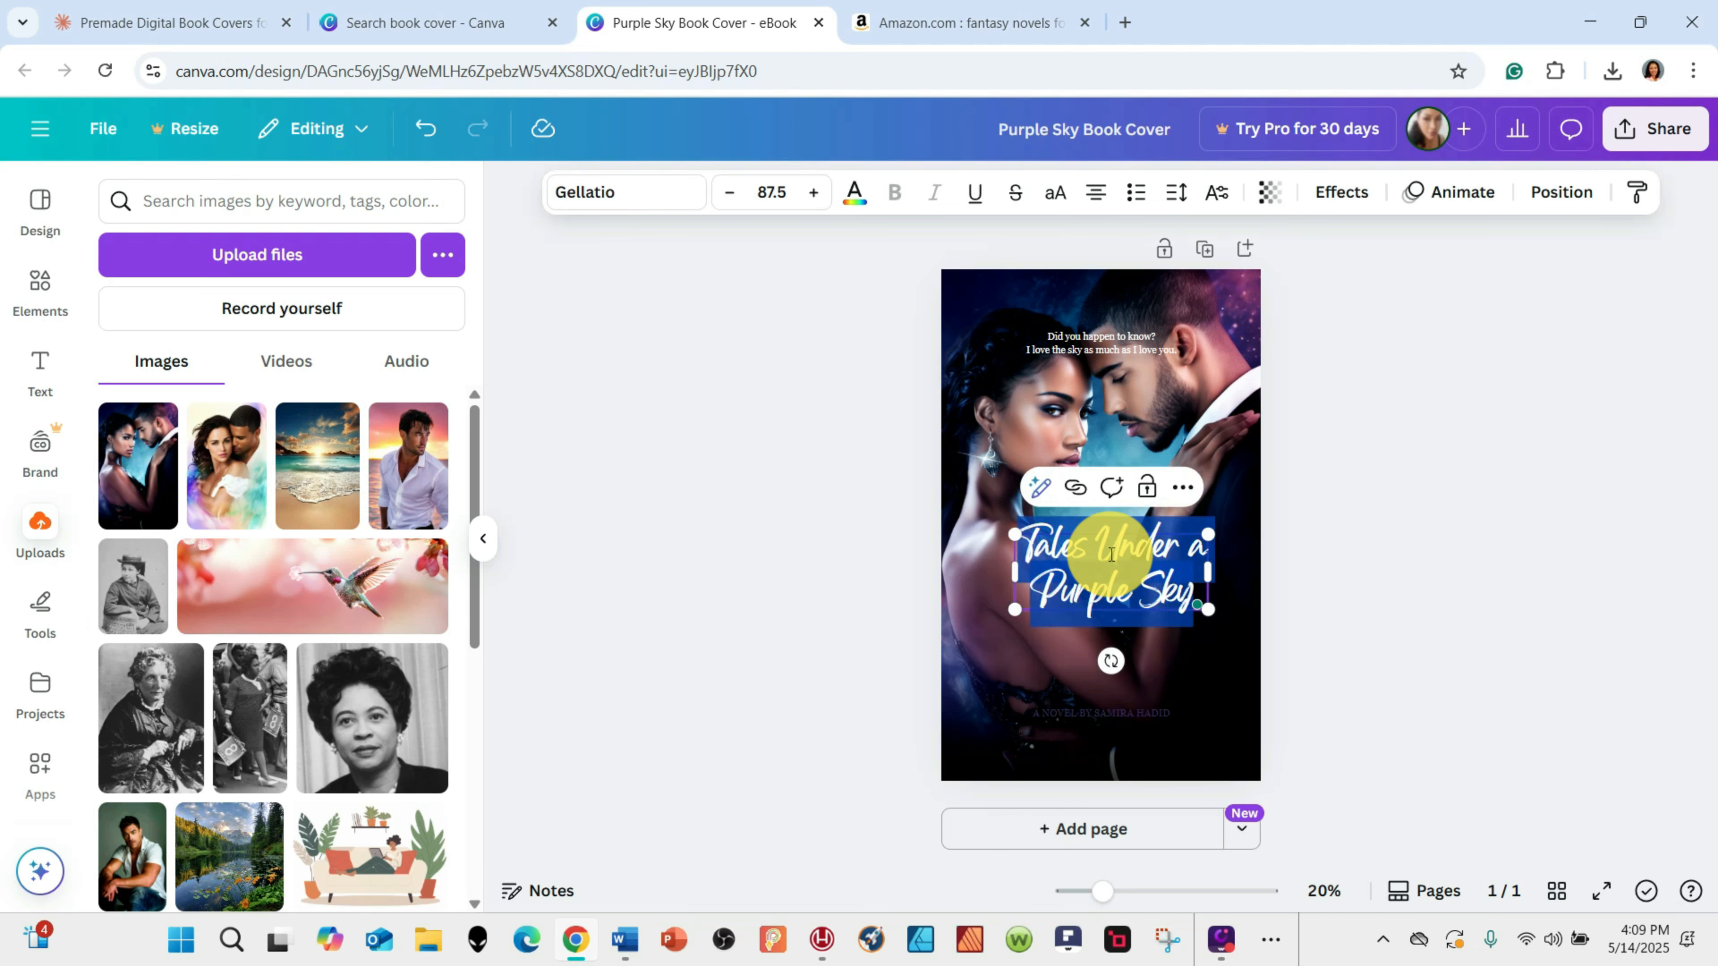
left_click(855, 200)
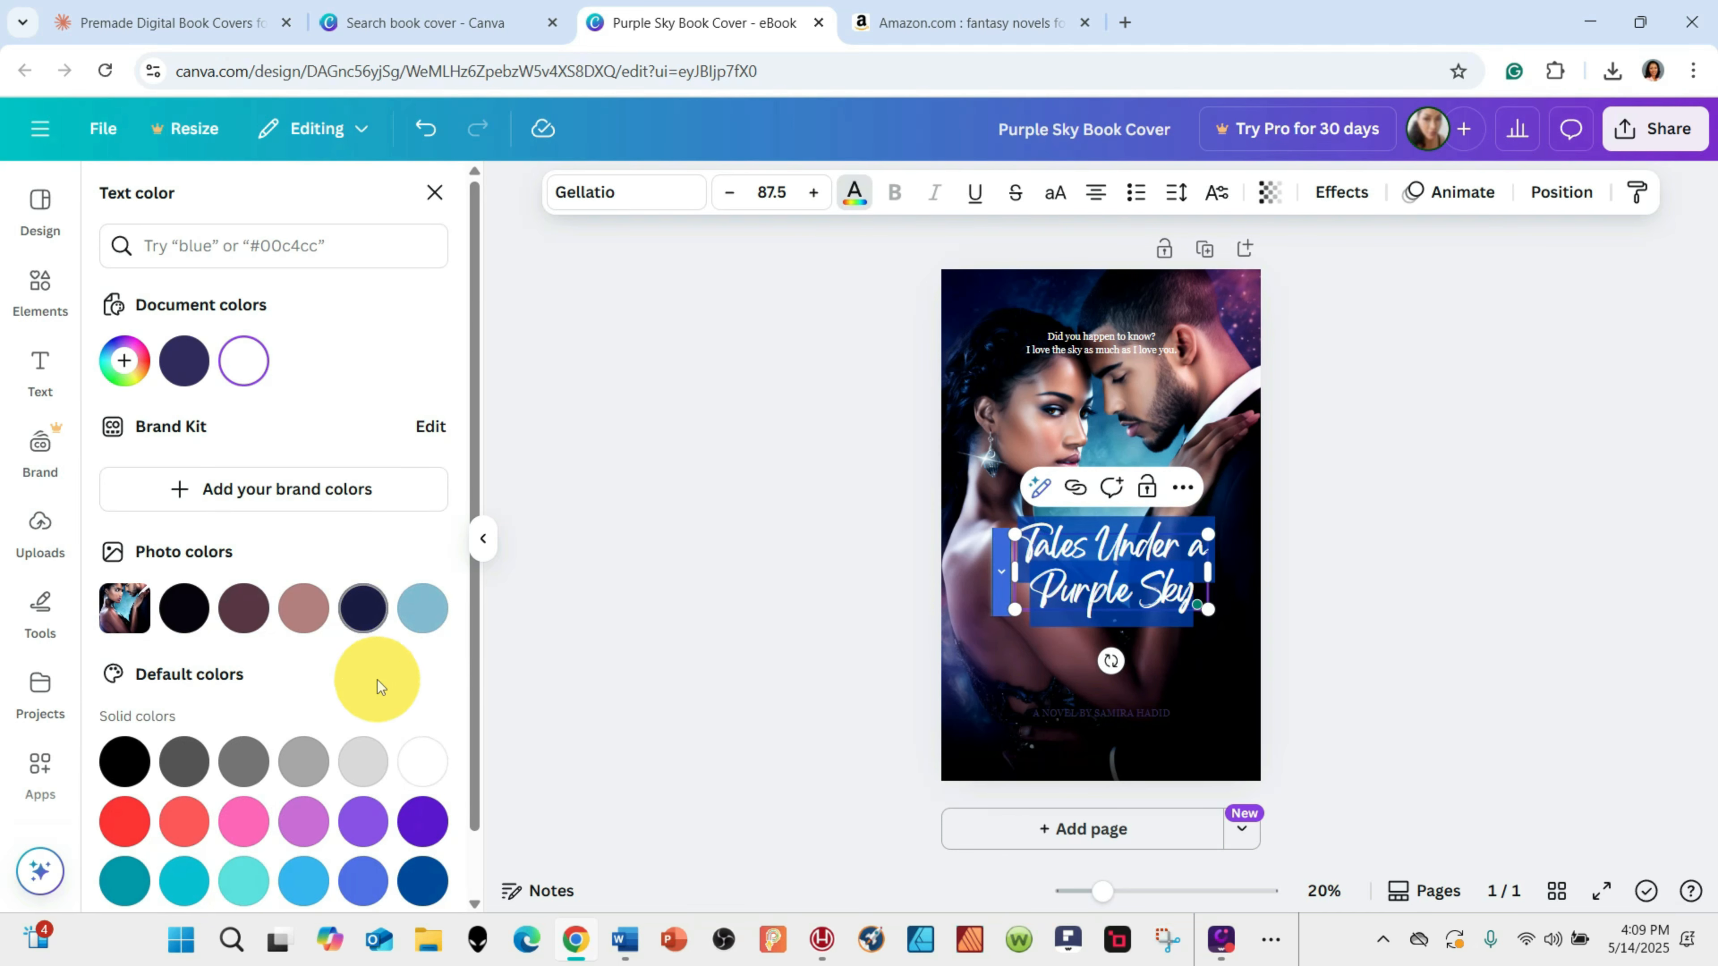
scroll(475, 742, "down", 1)
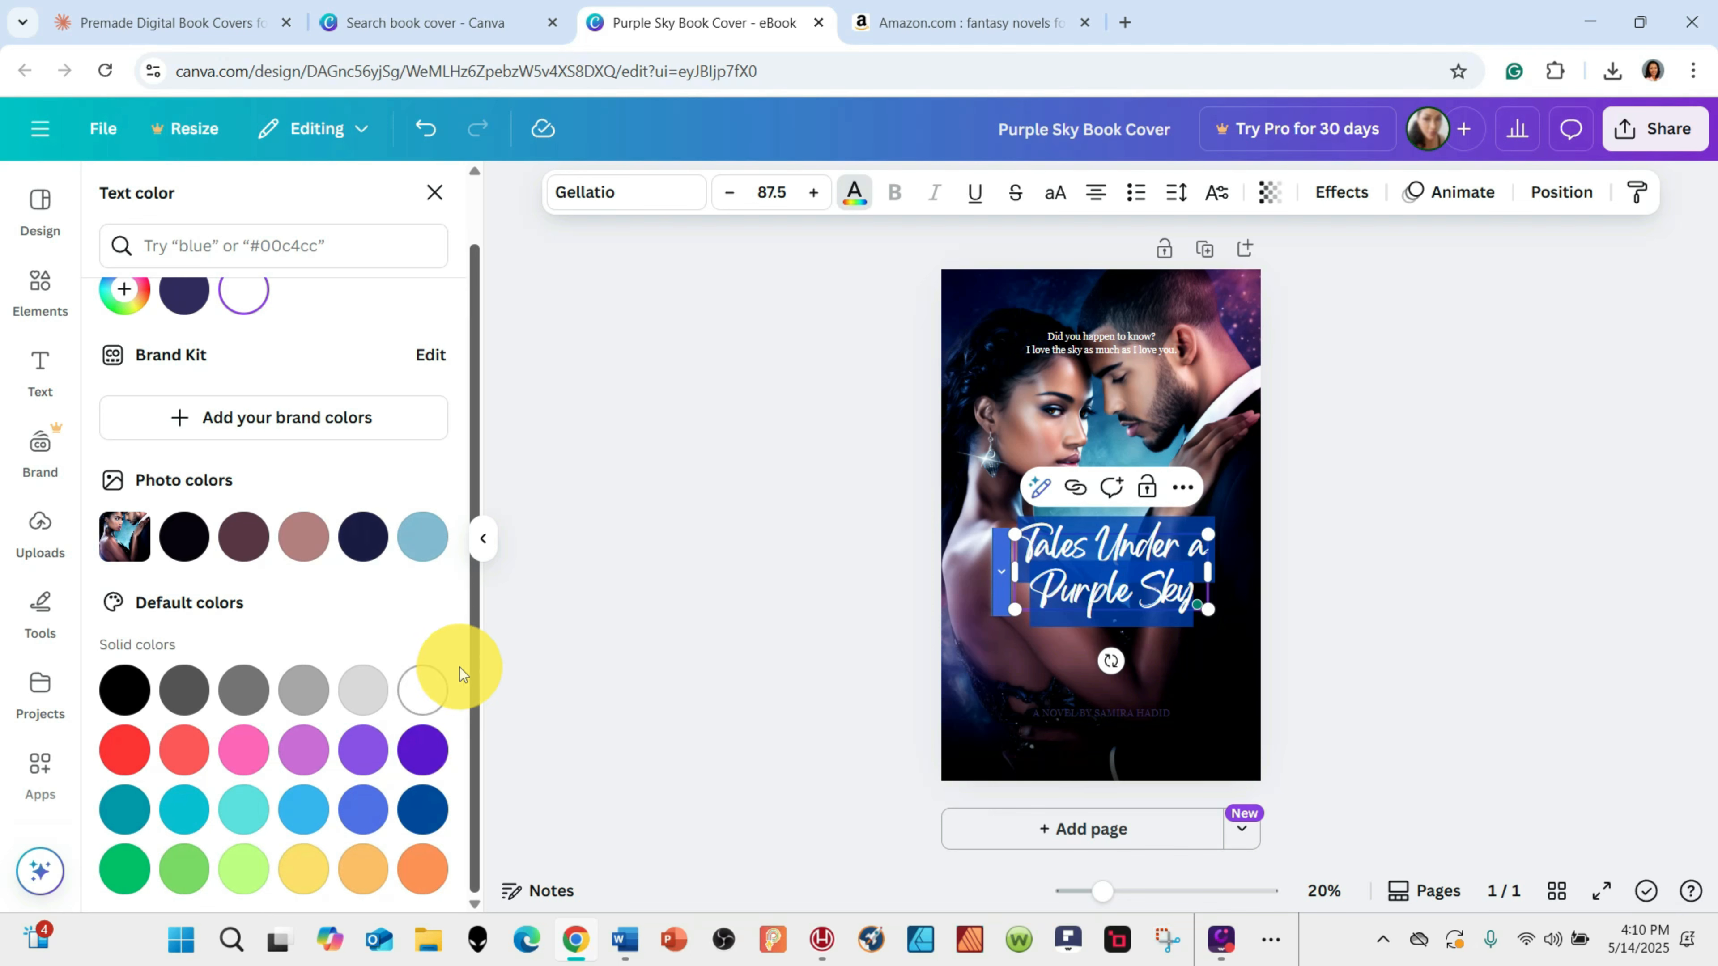
scroll(478, 550, "up", 1)
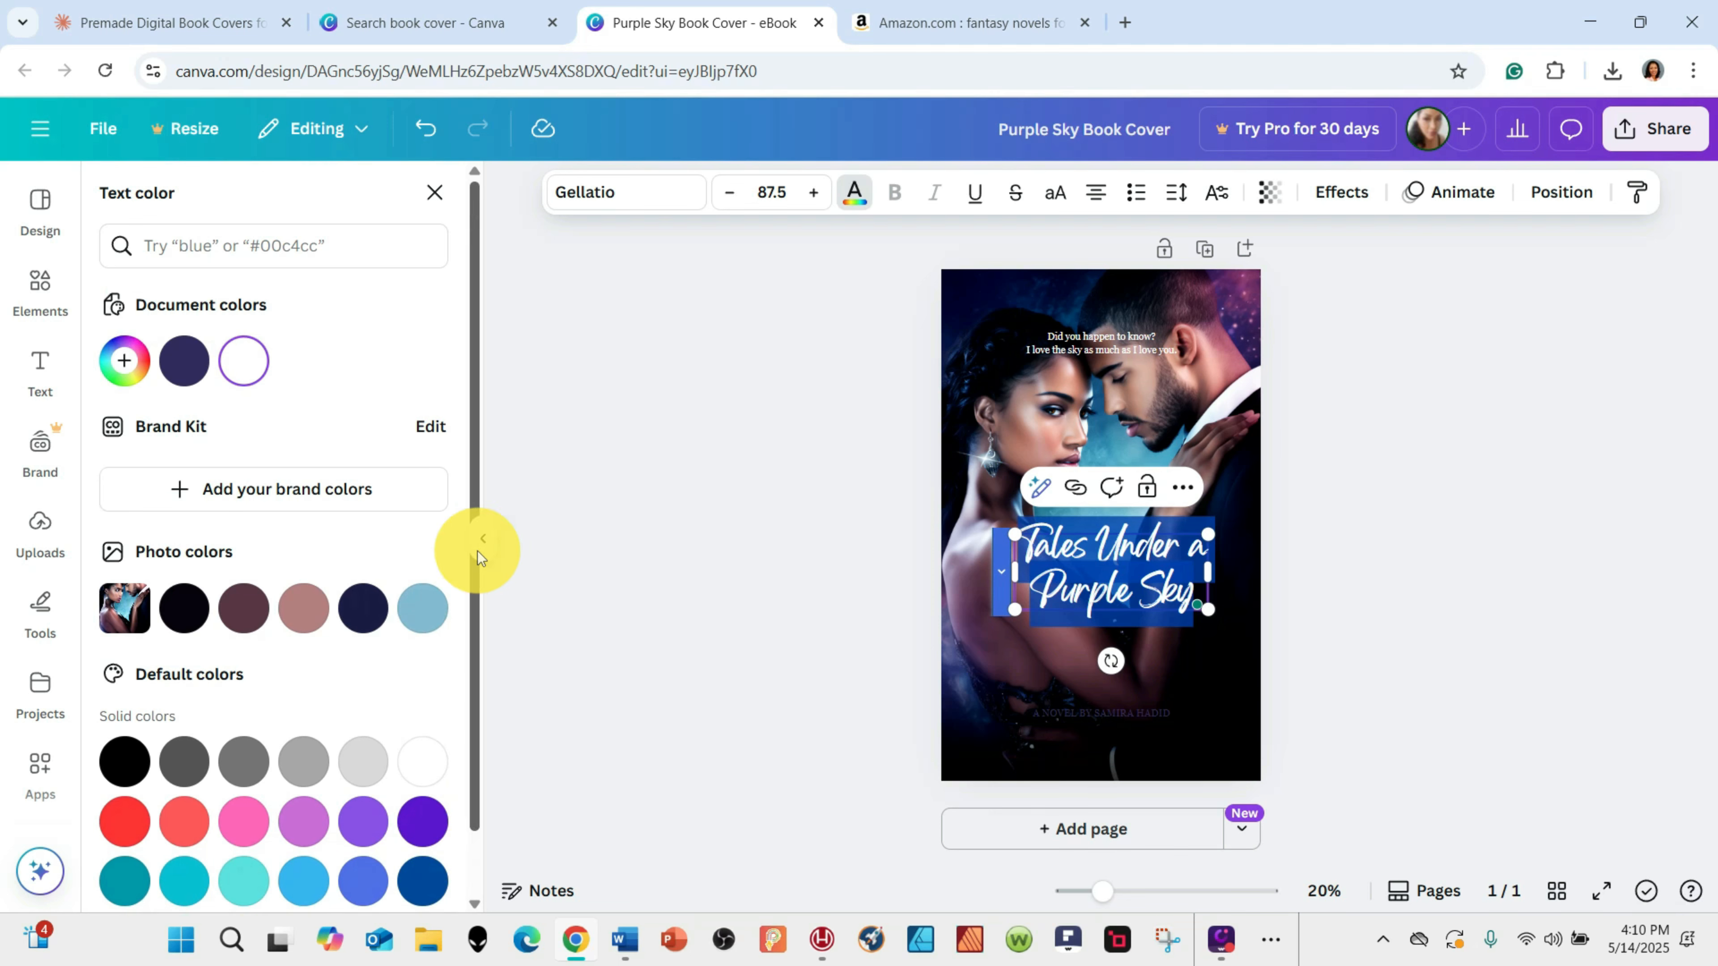
left_click(138, 359)
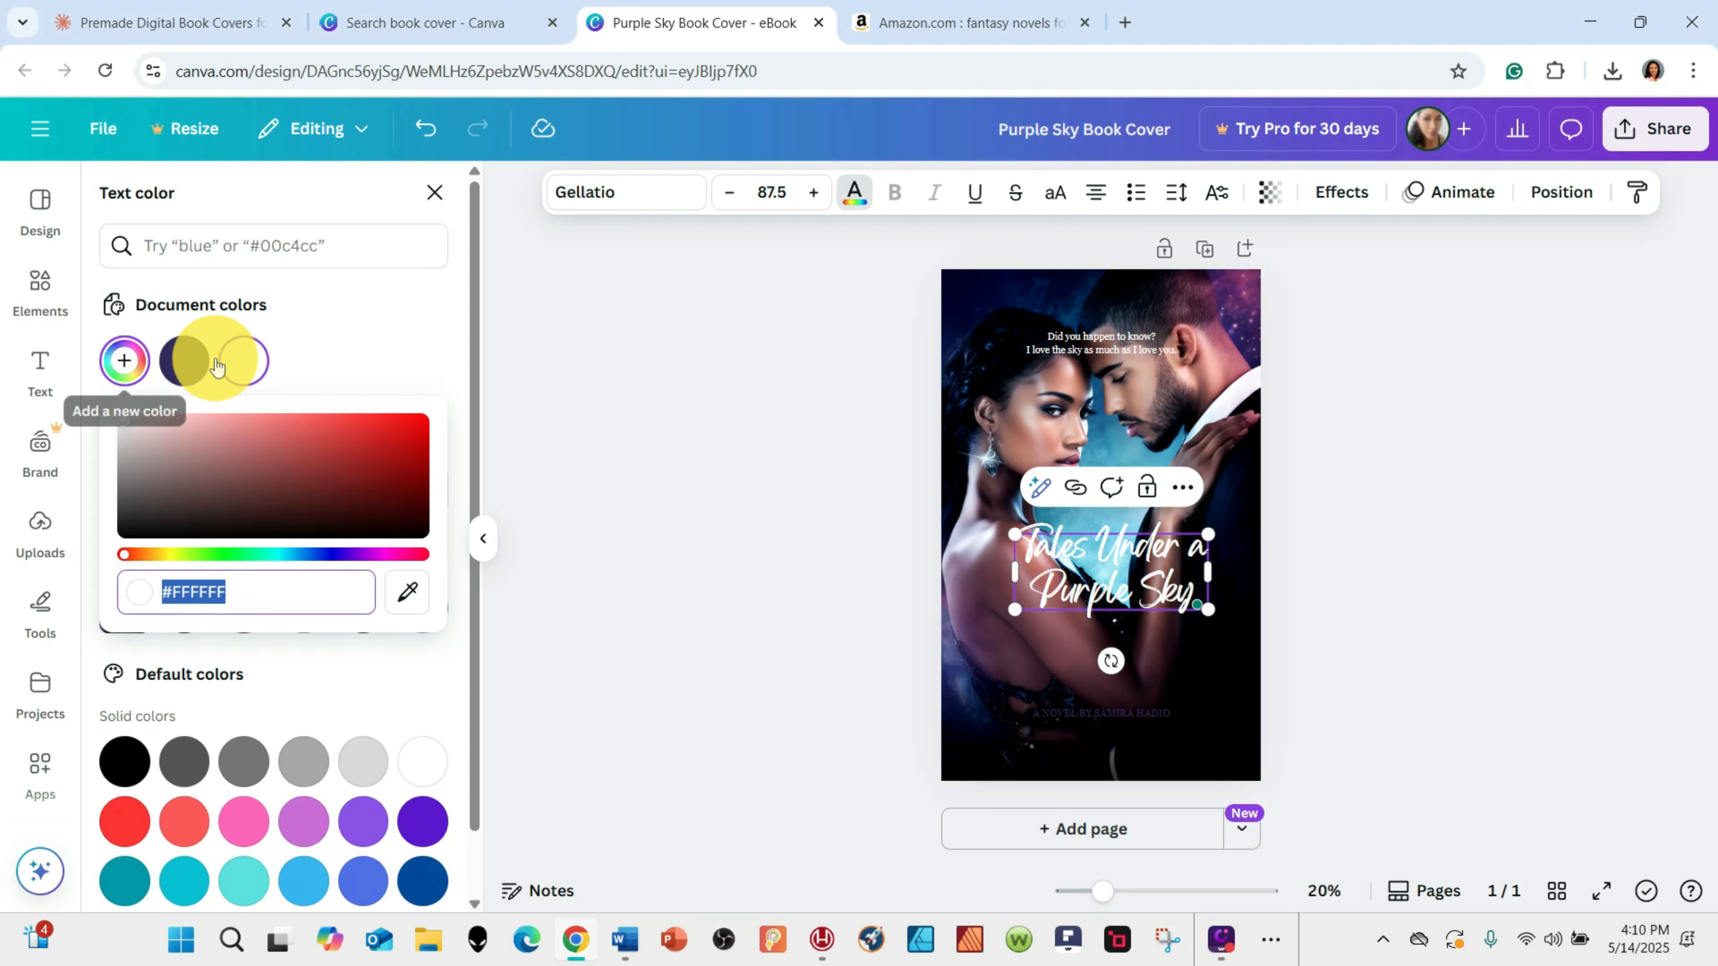
left_click(282, 555)
left_click_drag(386, 467, 238, 359)
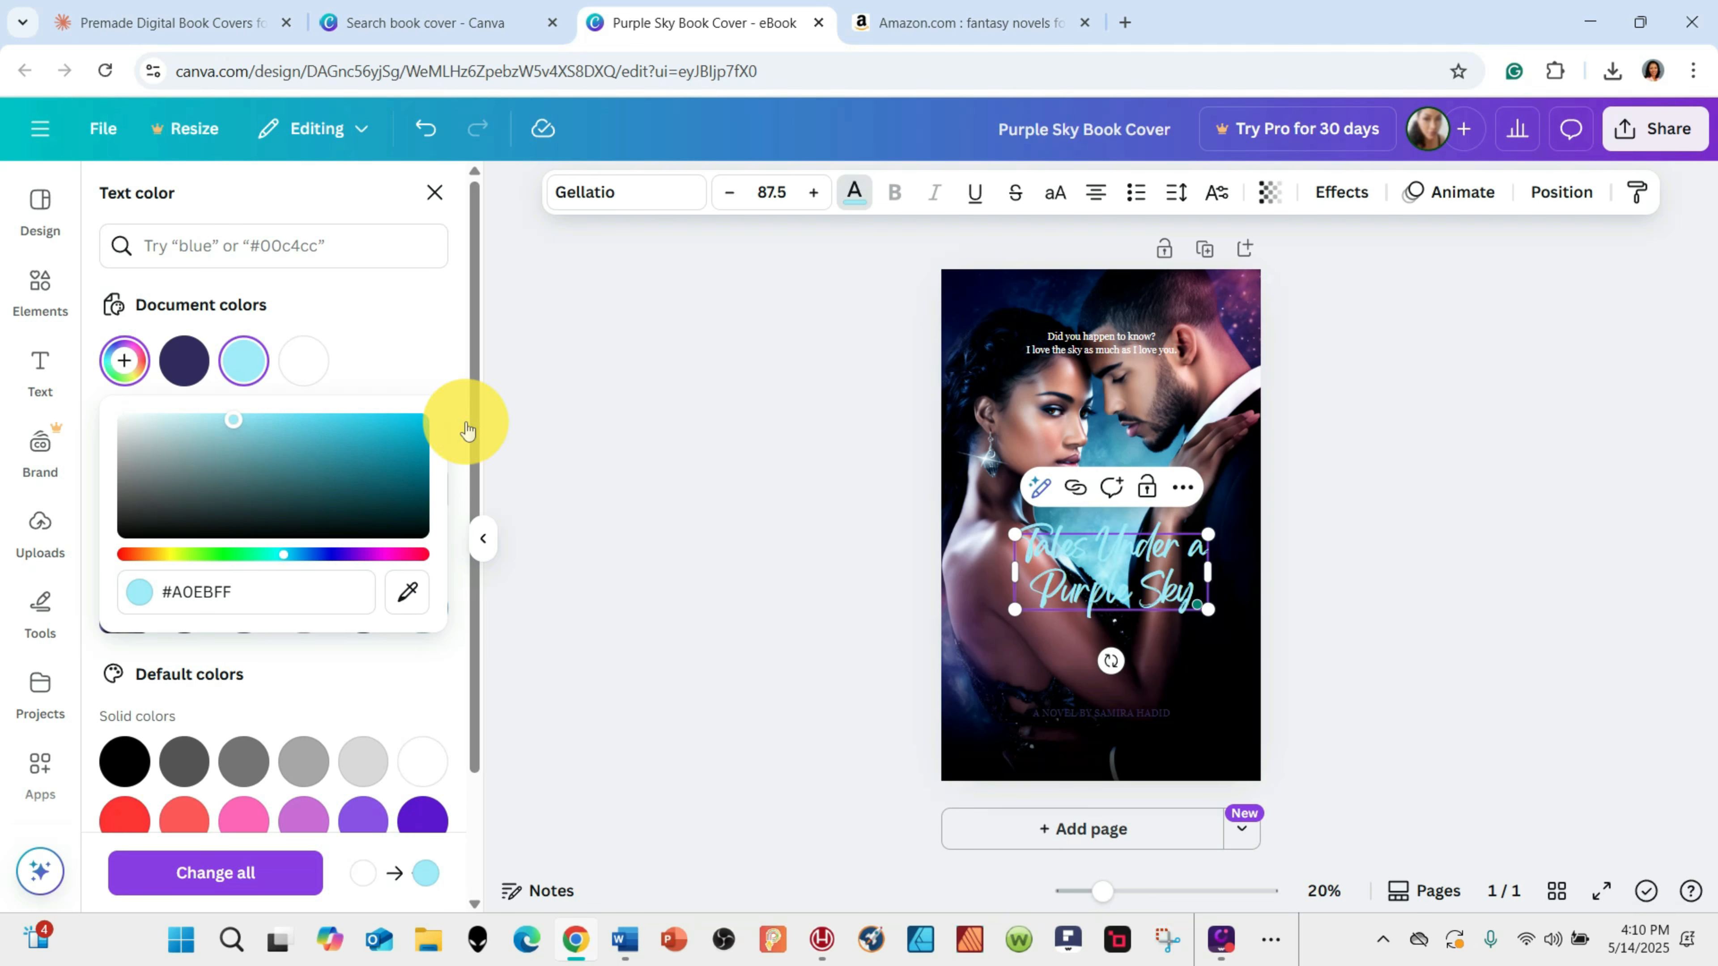
left_click_drag(286, 559, 357, 572)
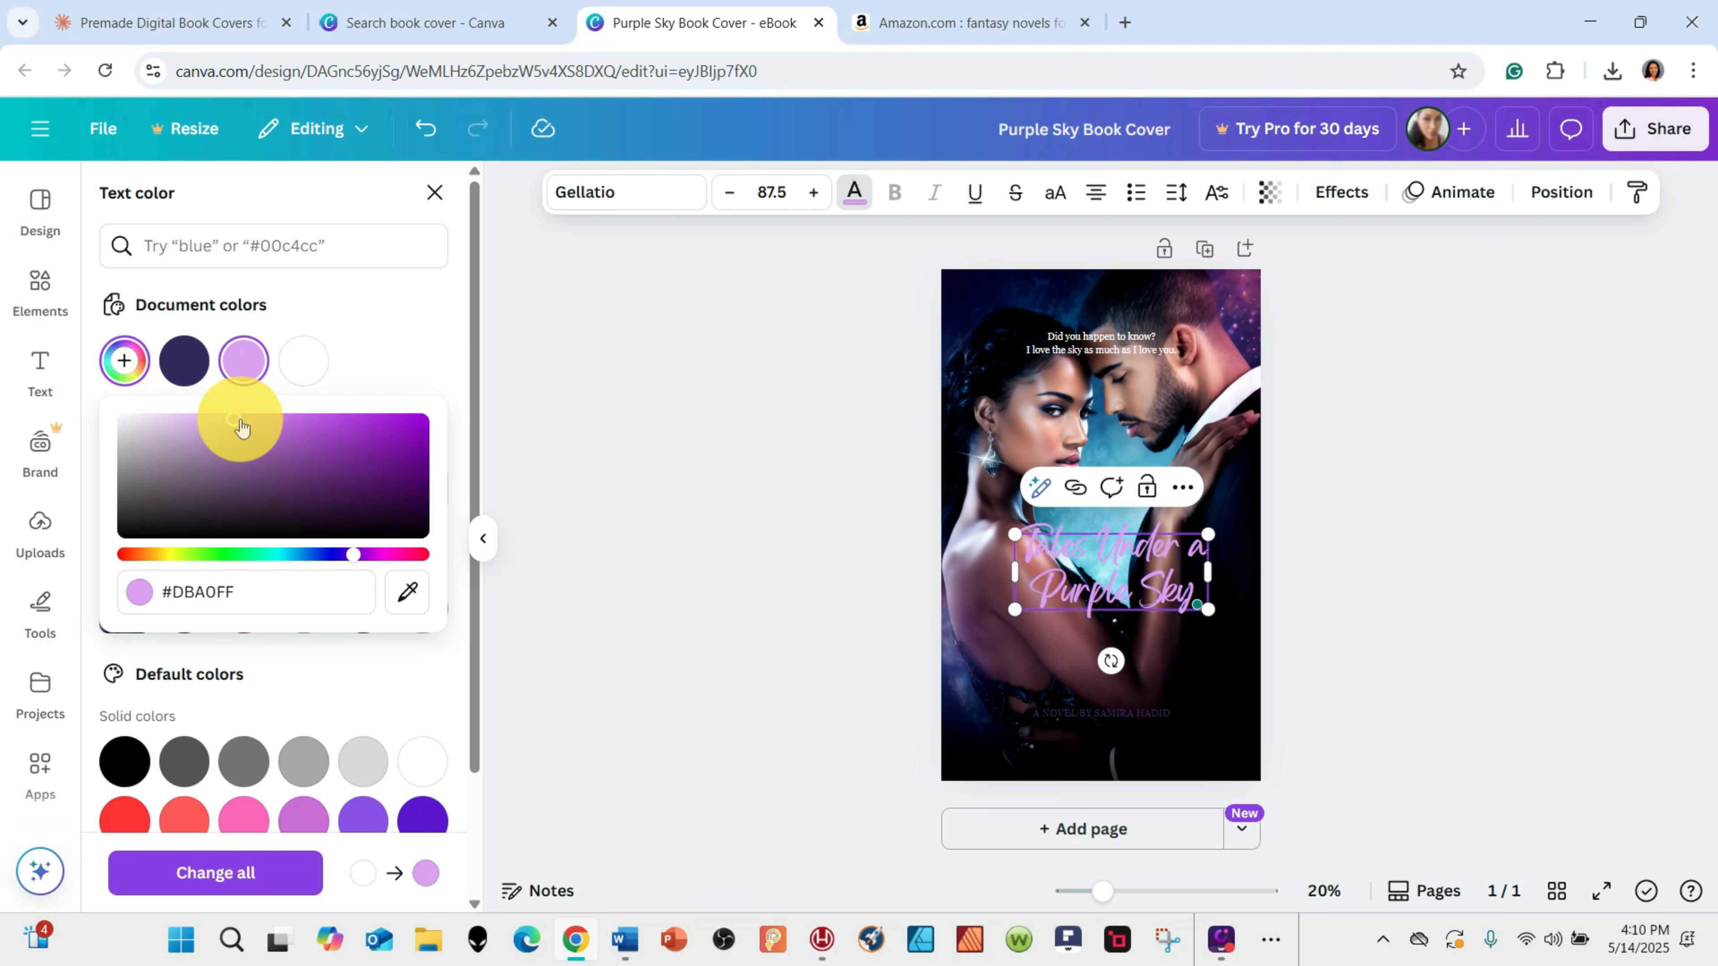
mouse_move(245, 425)
left_mouse_down()
mouse_move(263, 418)
mouse_move(231, 420)
left_mouse_up()
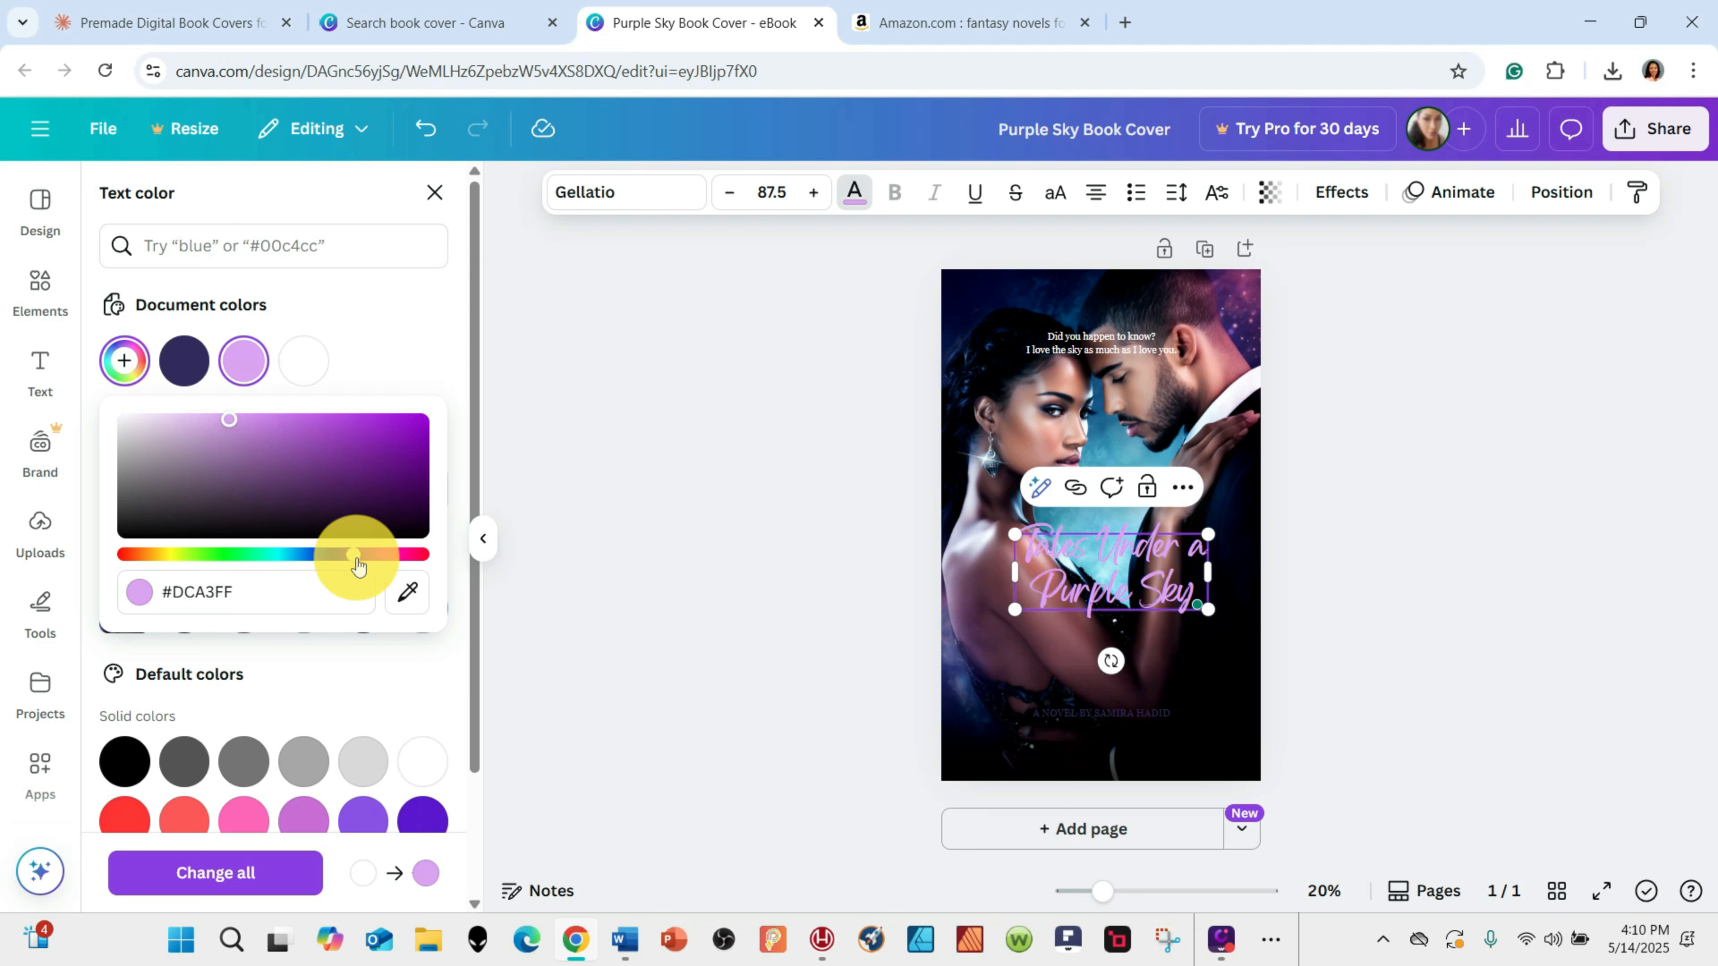
left_click_drag(356, 558, 278, 561)
left_click(303, 360)
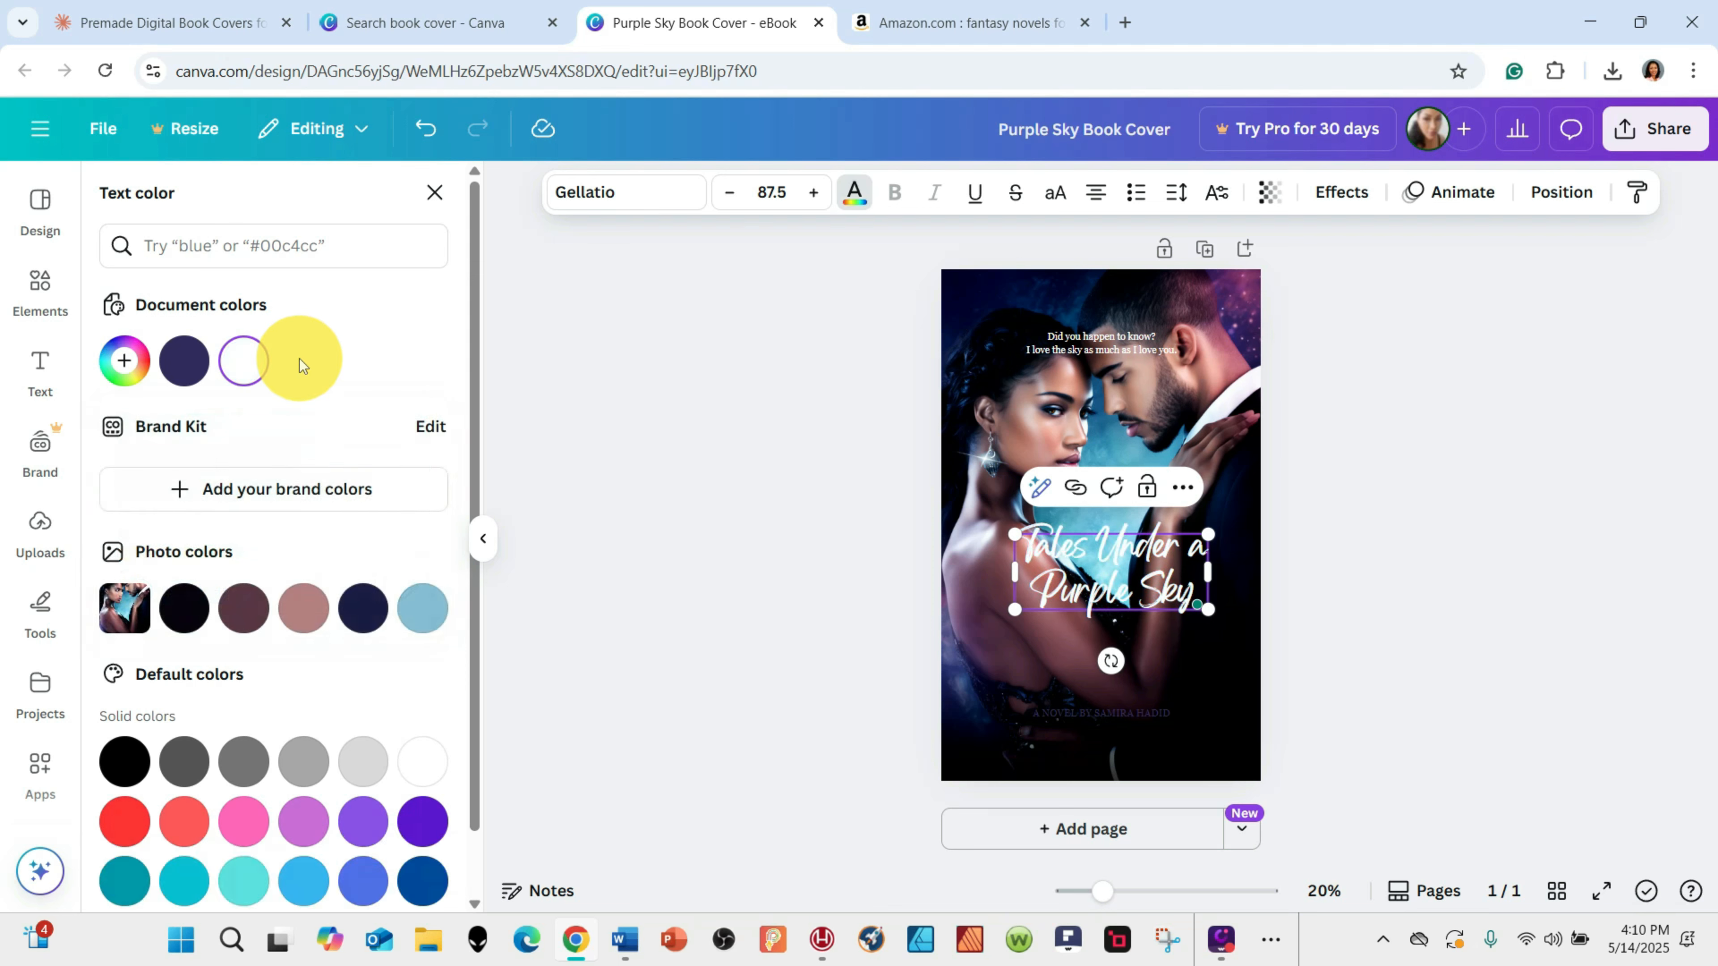
Replace the novel and author line near the bottom of the cover with the placeholder text "Author Name".
left_click(1122, 712)
left_click(1123, 712)
double_click(1123, 712)
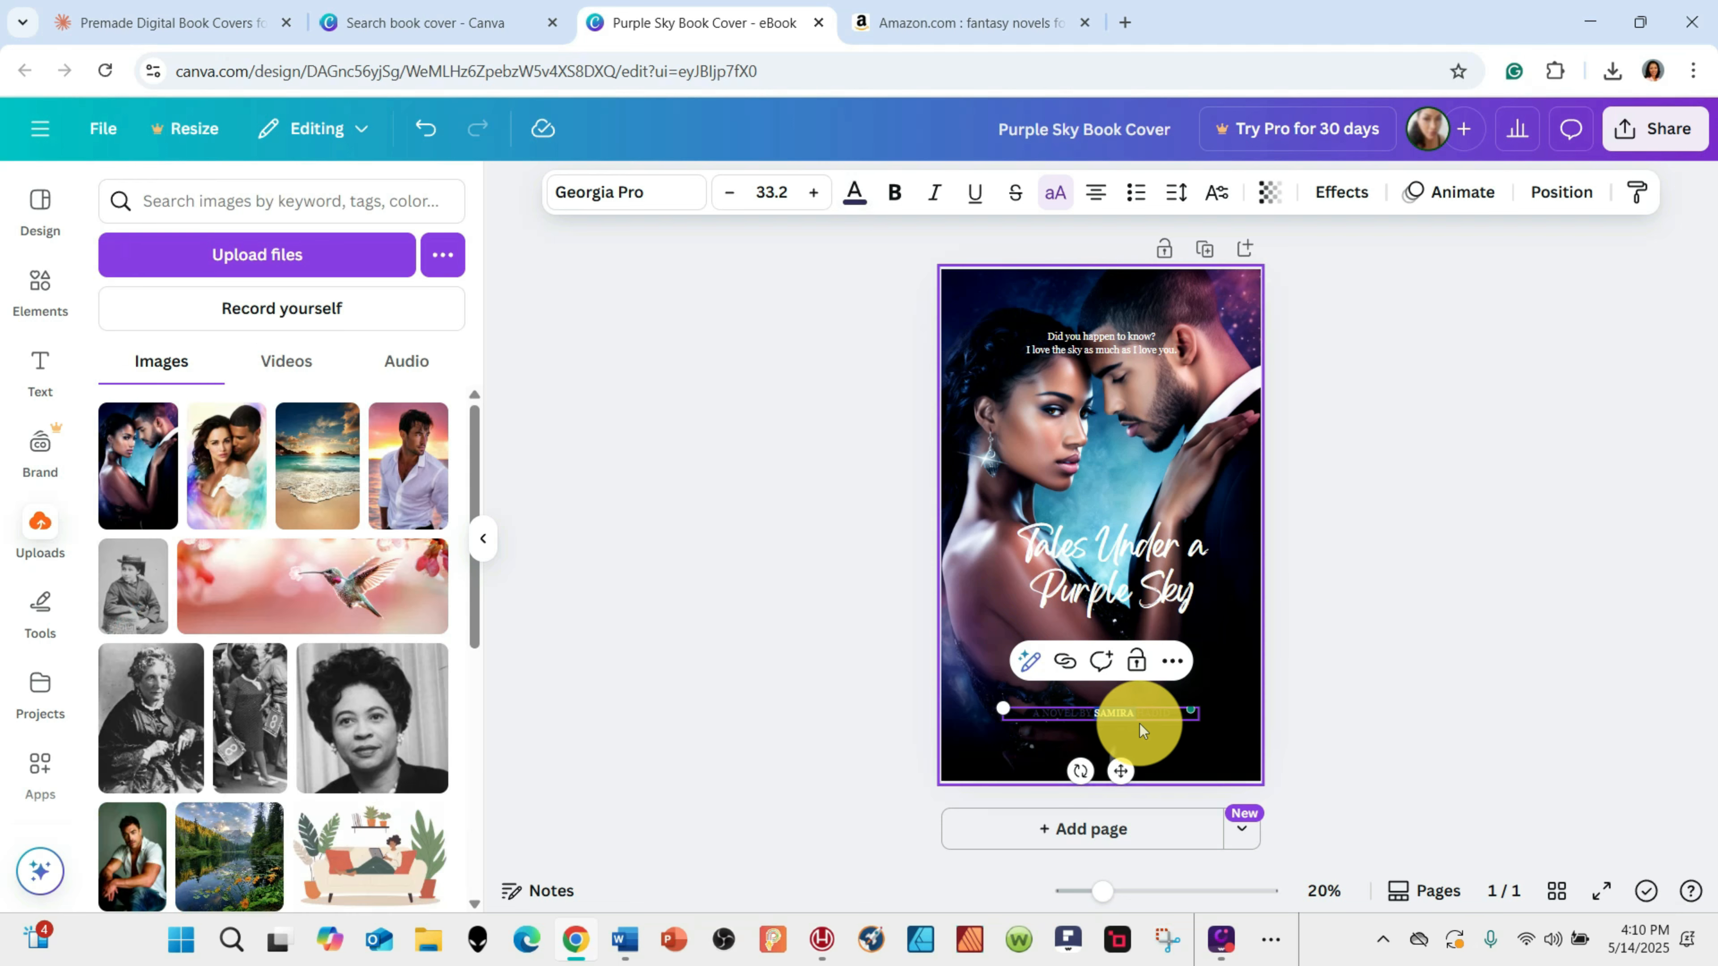
triple_click(1140, 716)
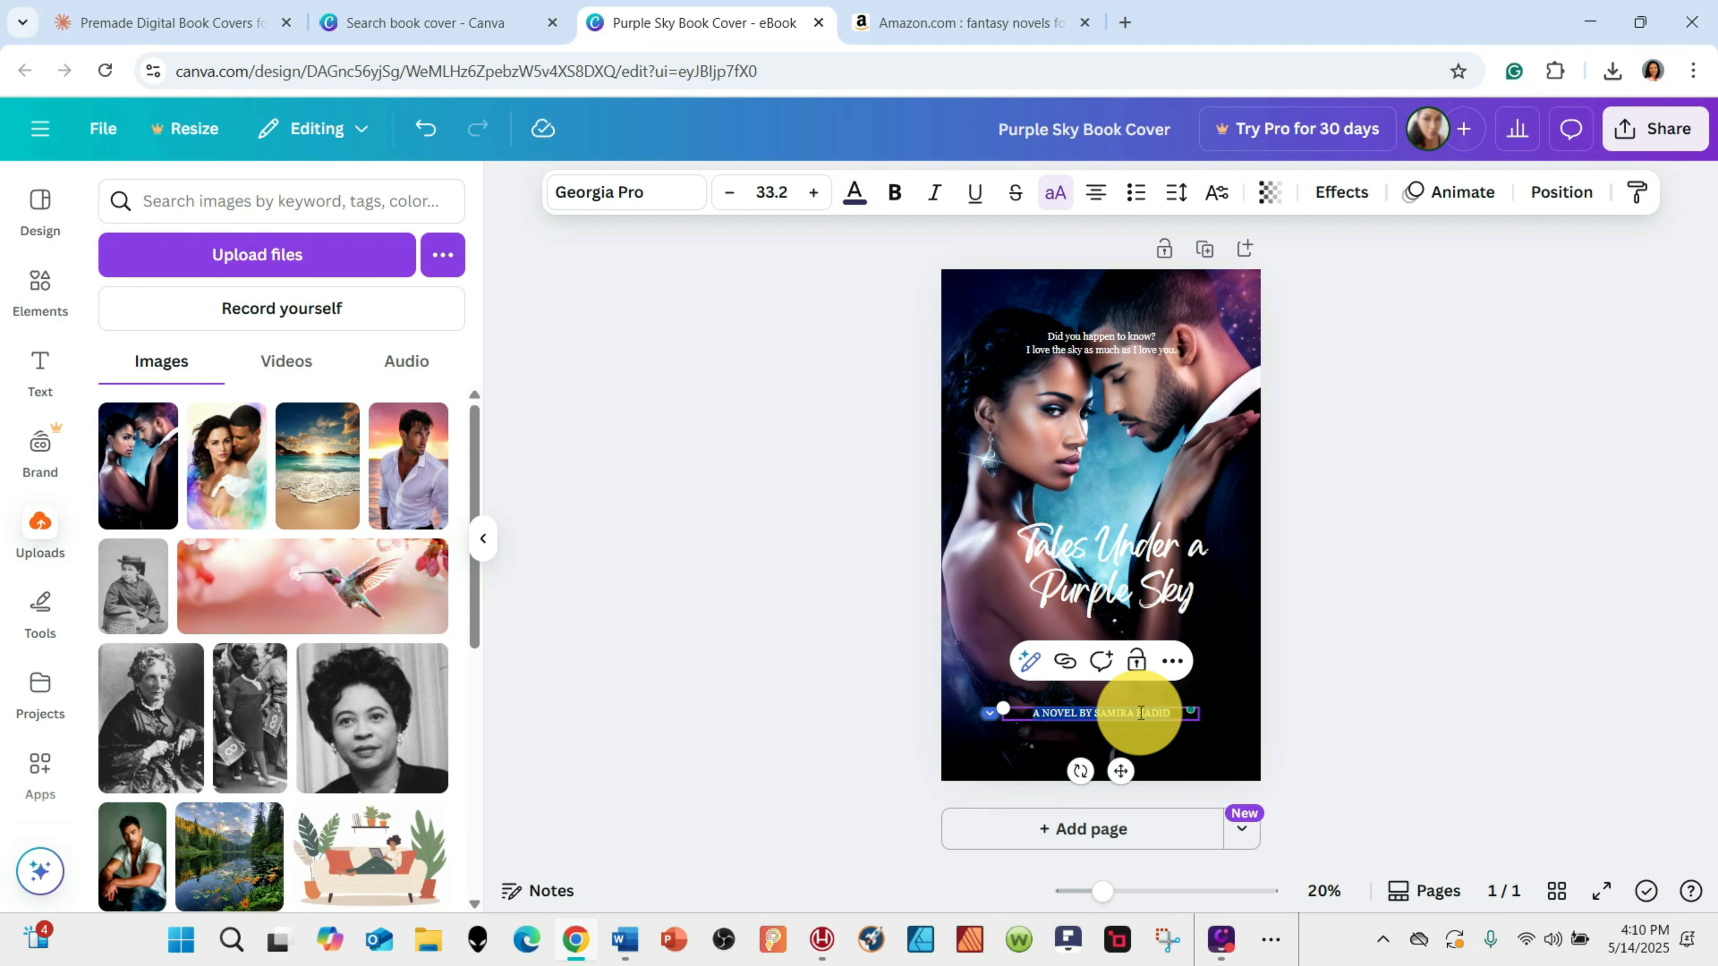
key("BackSpace")
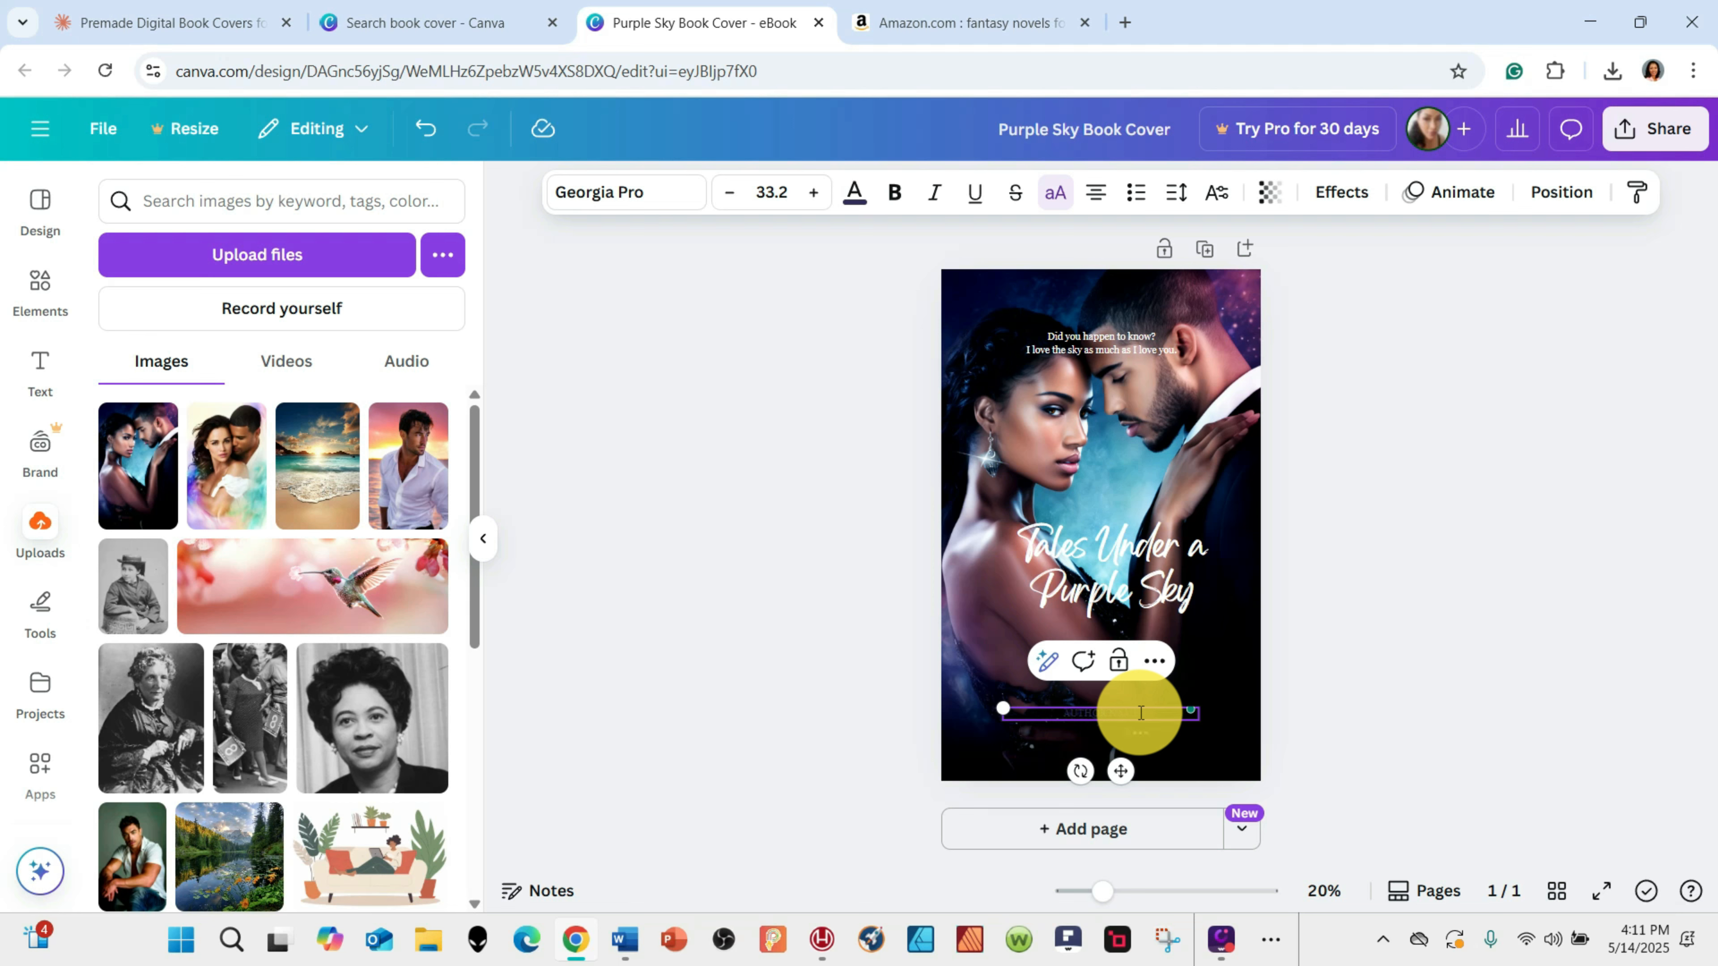
Change the text color of the whole author name line to white.
triple_click(1141, 712)
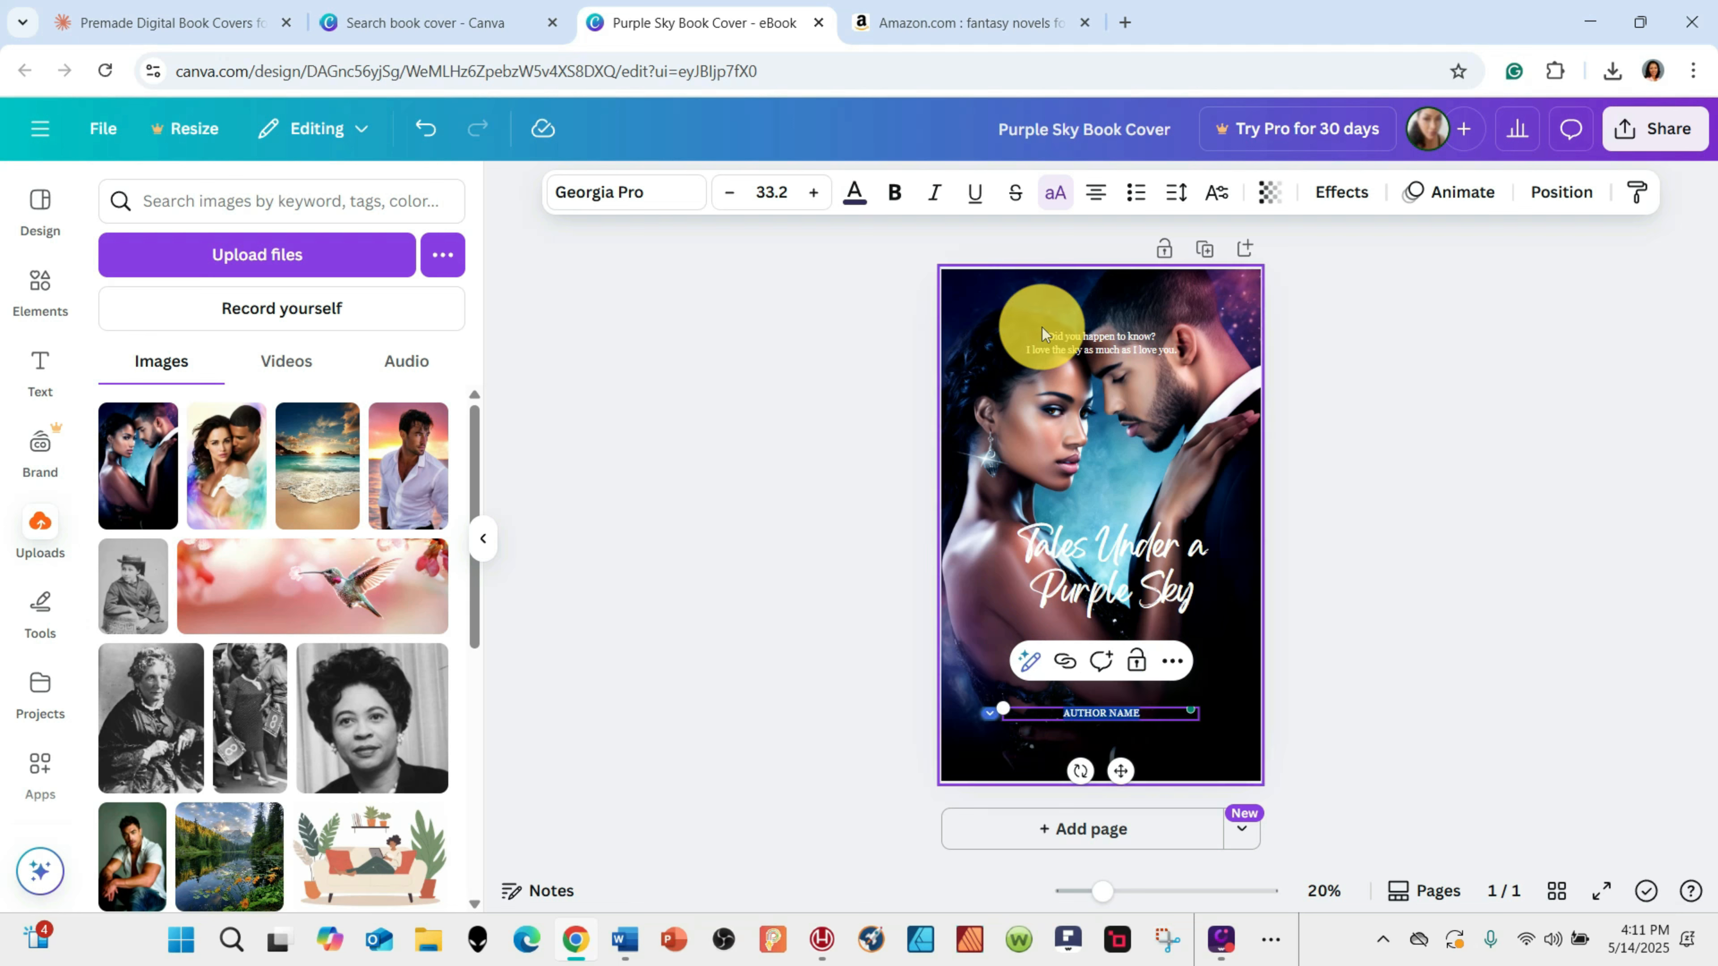
left_click(855, 192)
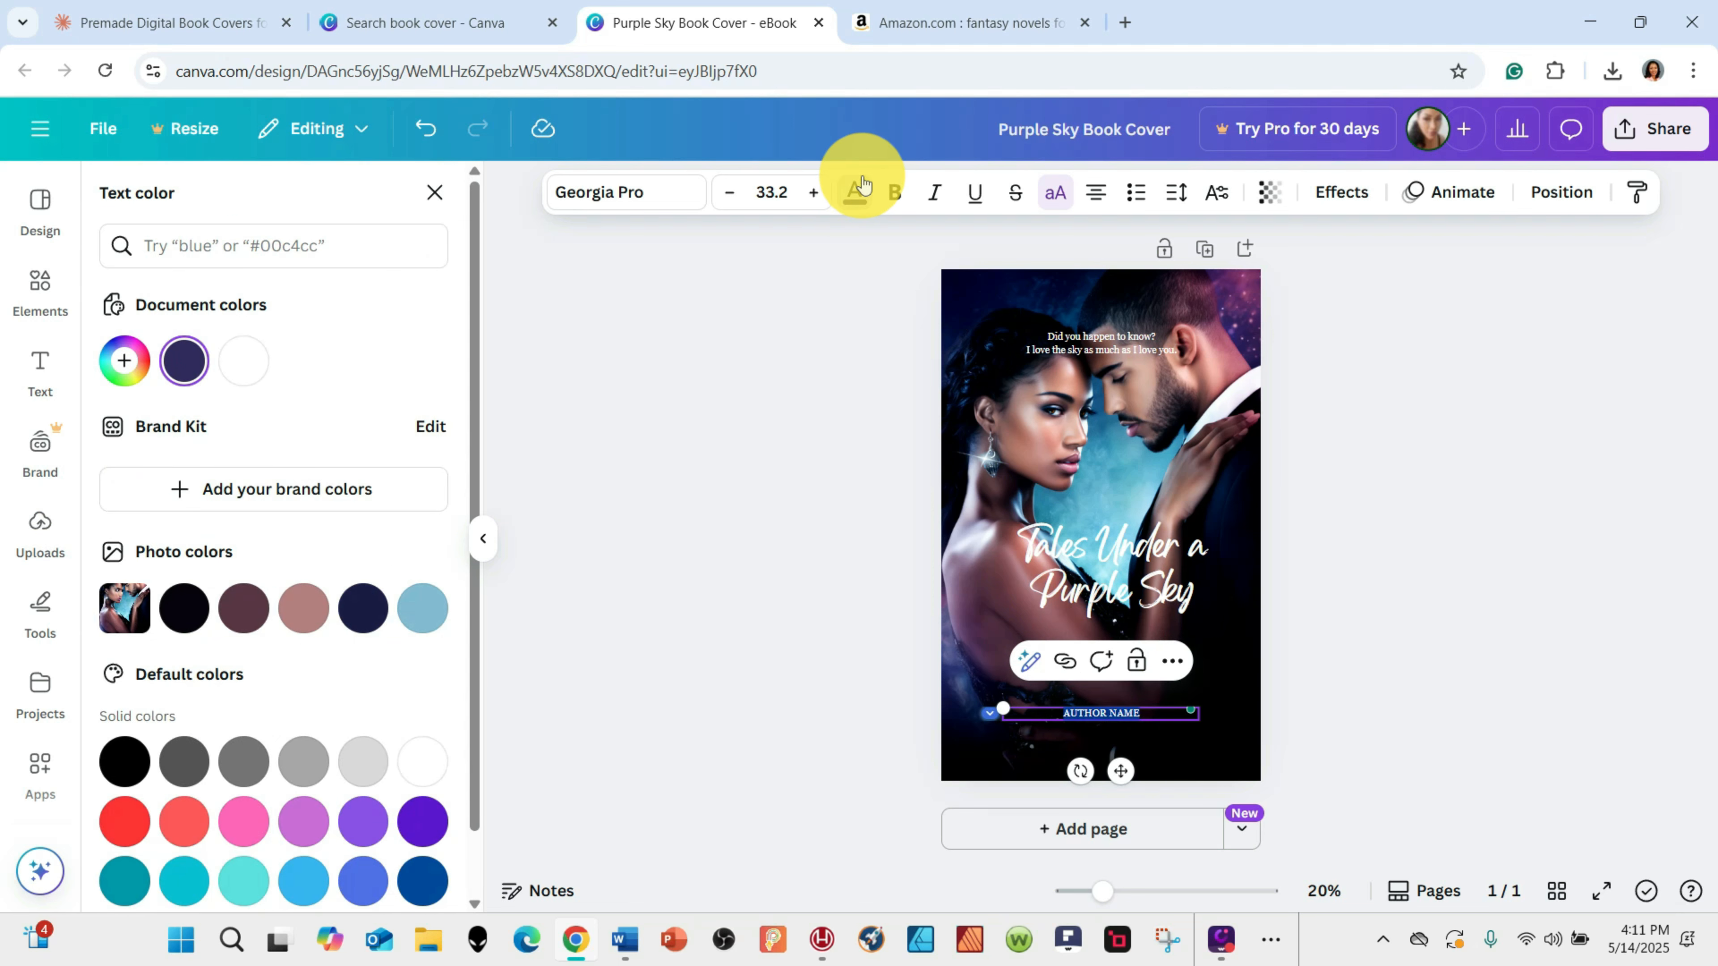
left_click(244, 360)
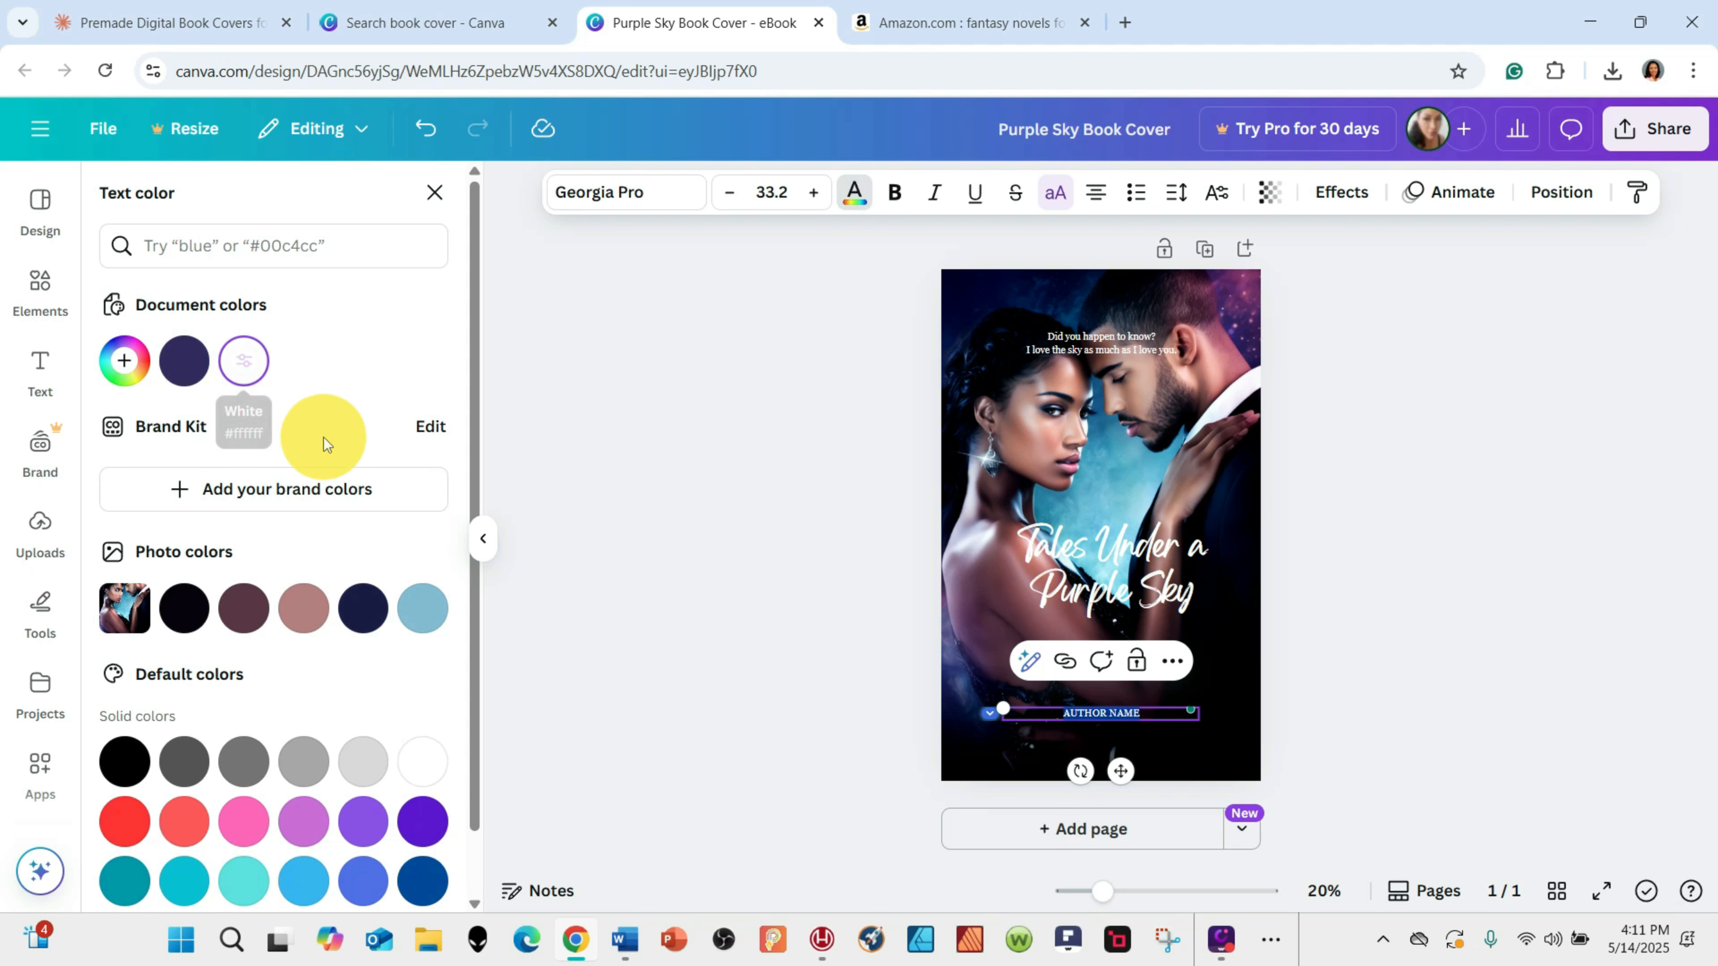
Enlarge the author name to font size 75.2, keeping the Georgia Pro font.
left_click(811, 195)
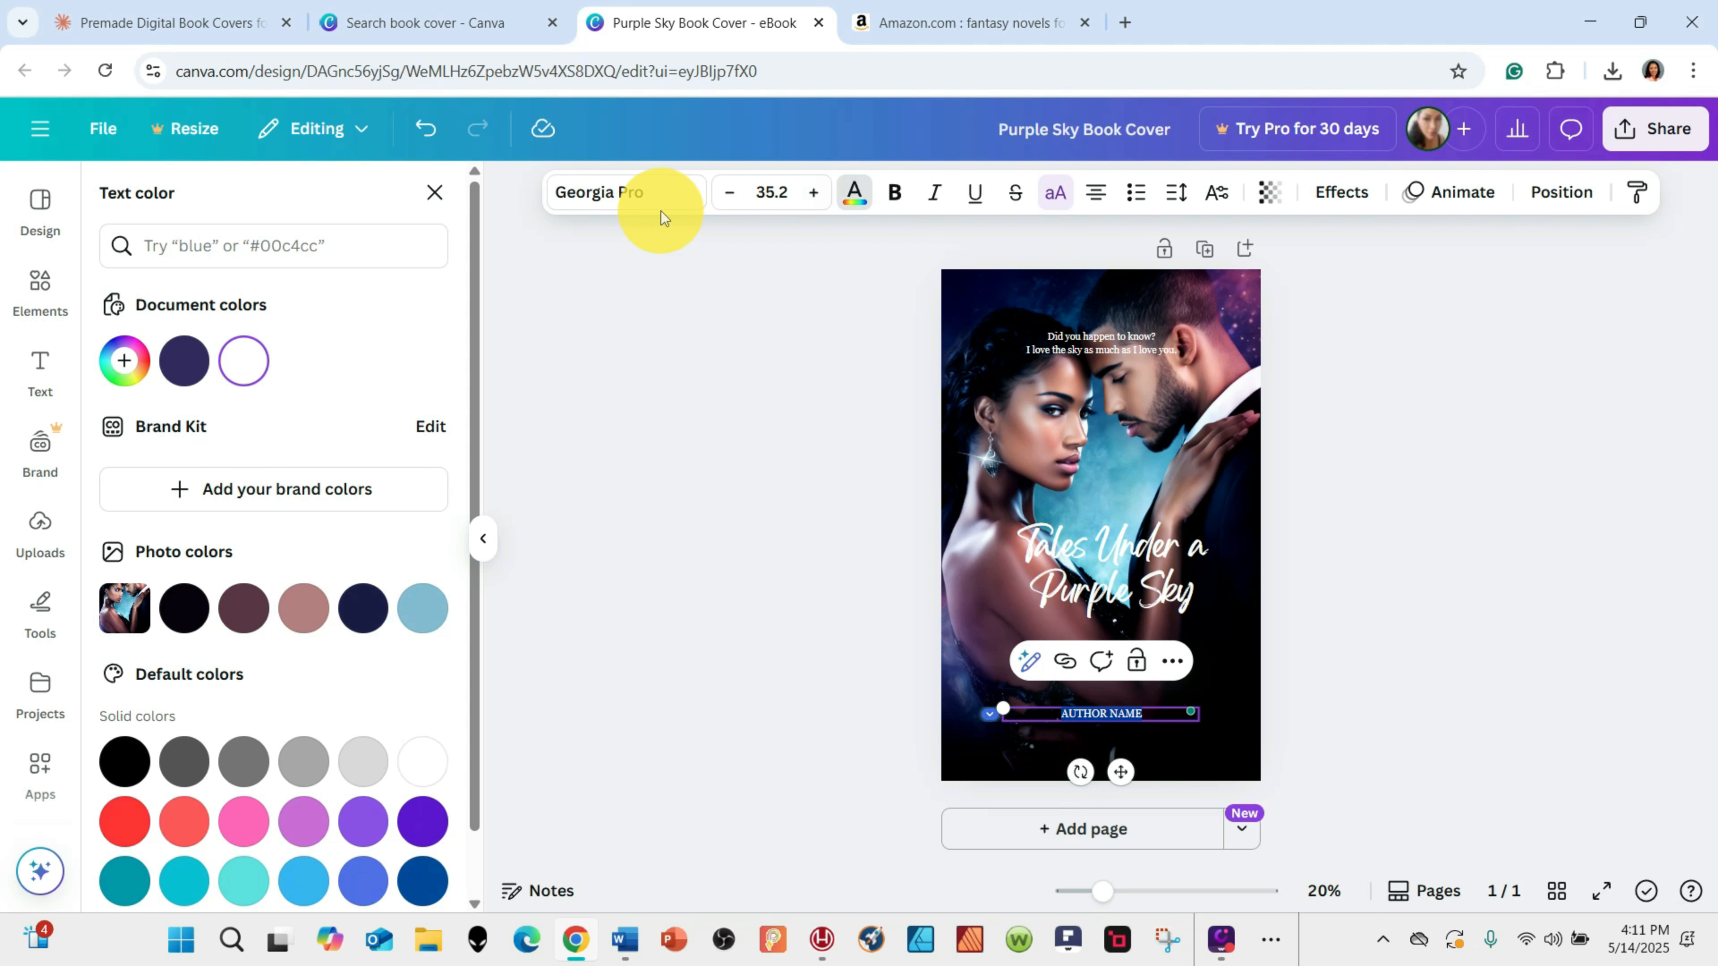
left_click(651, 203)
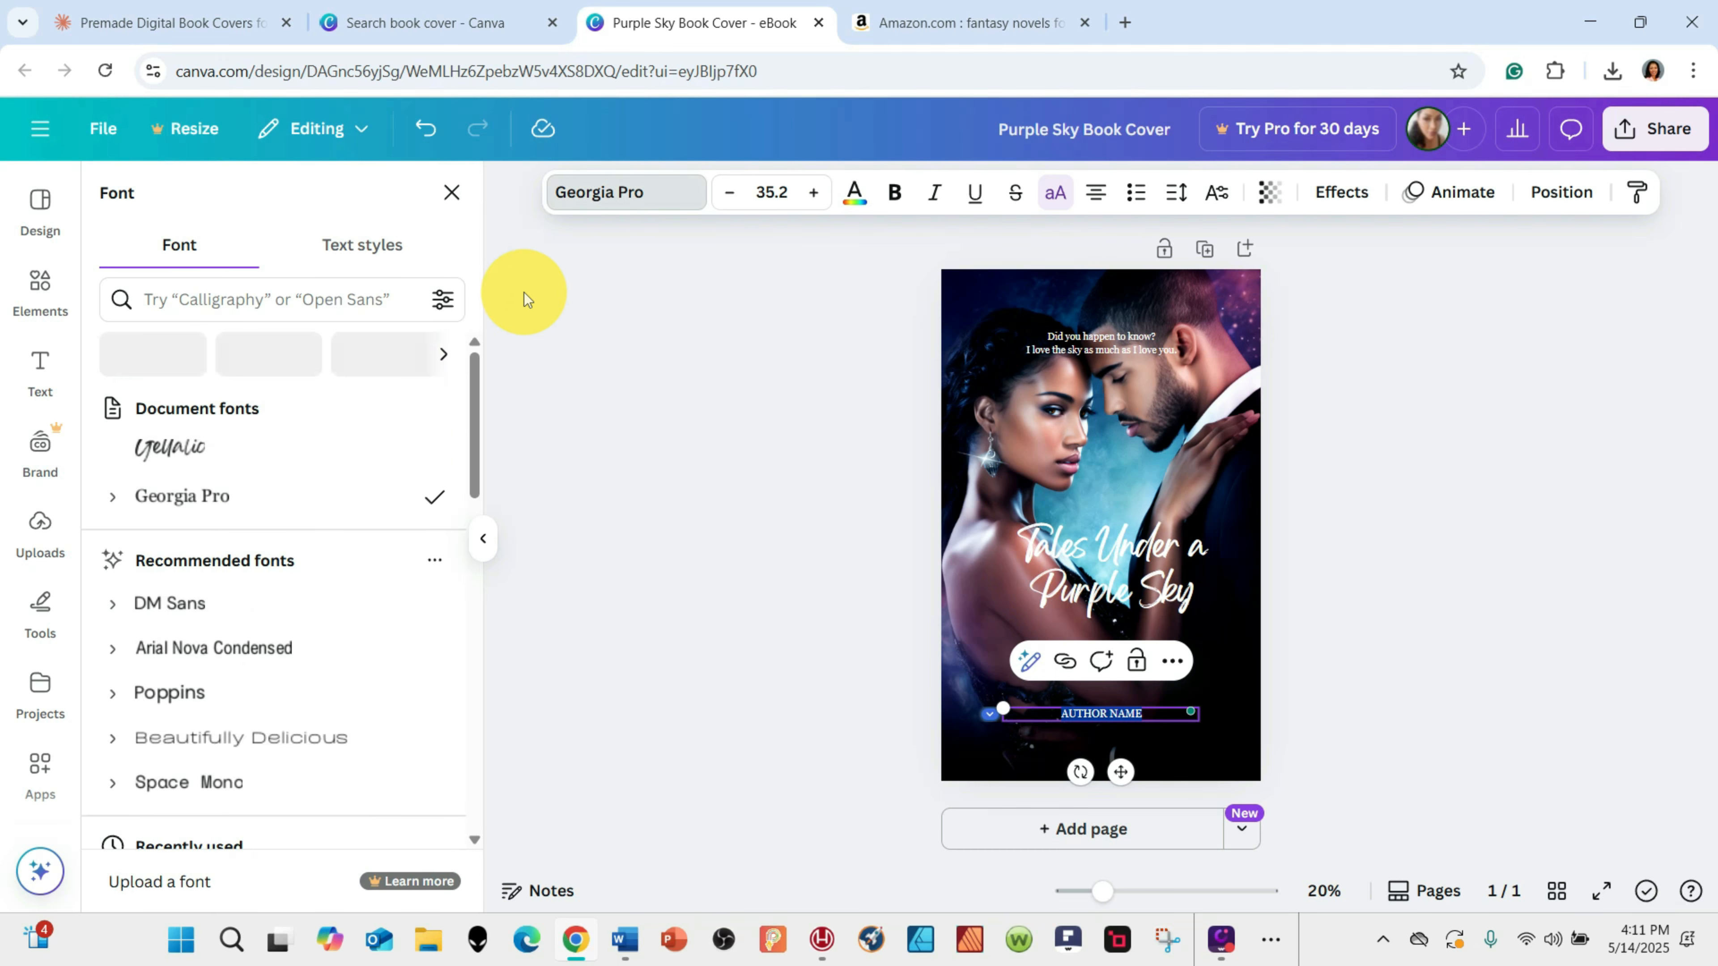
left_click_drag(472, 379, 453, 461)
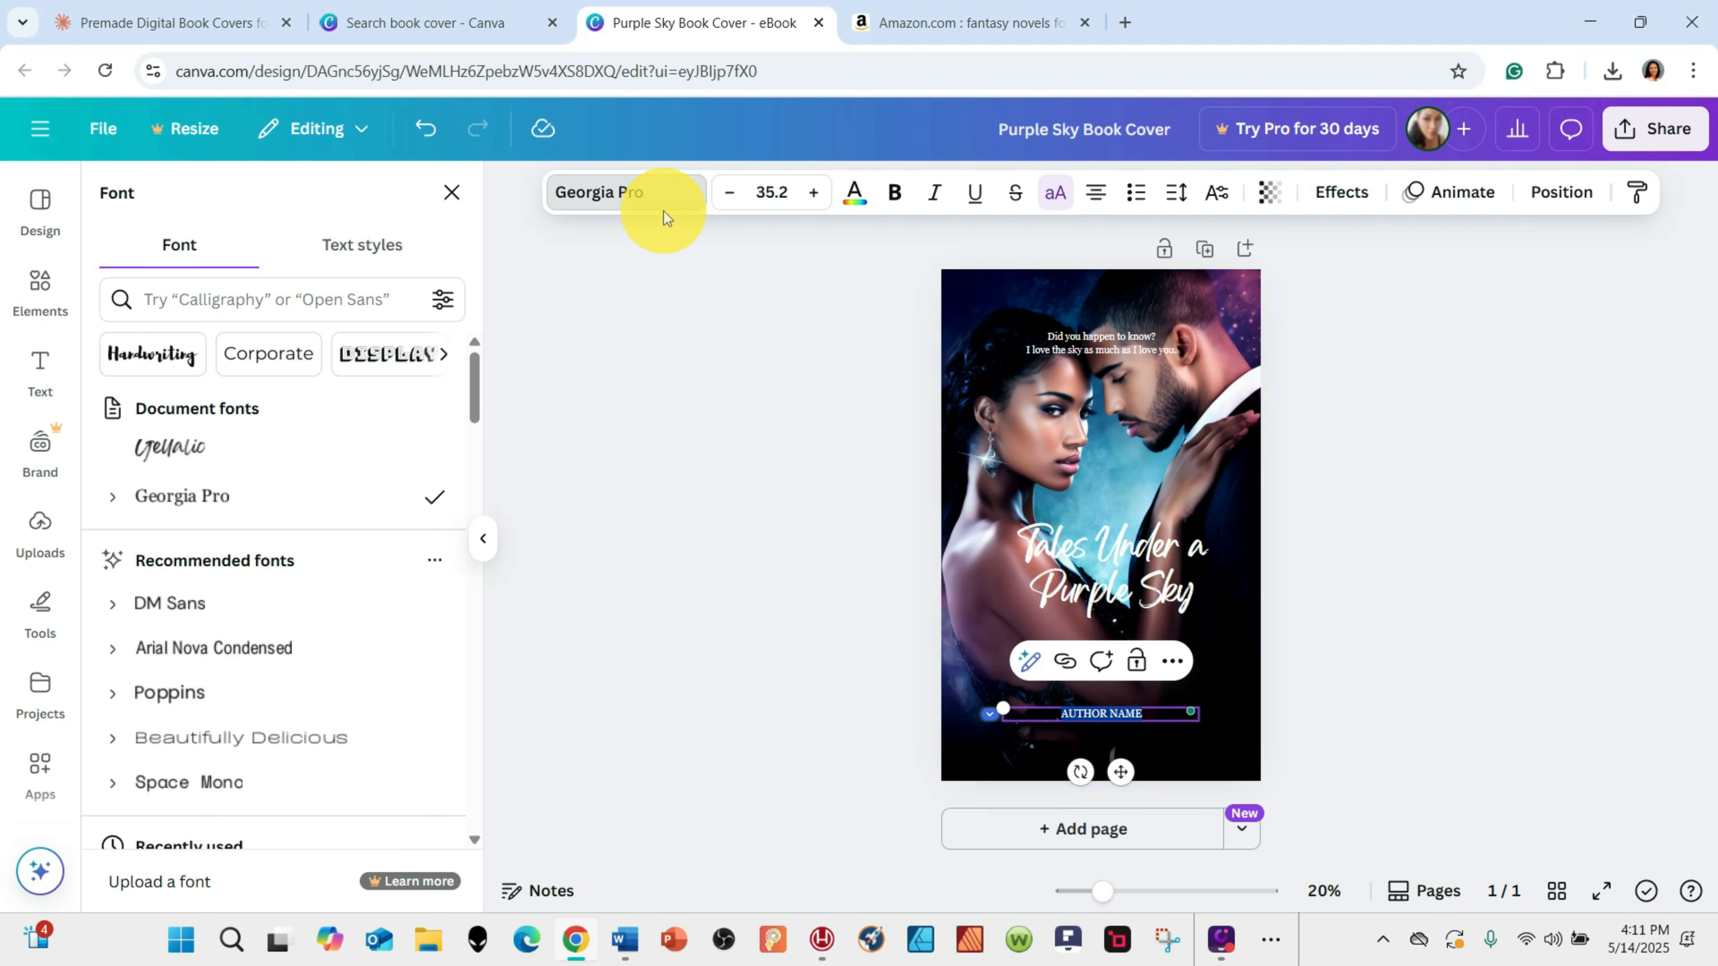
left_click(814, 196)
left_click(814, 197)
left_click(814, 196)
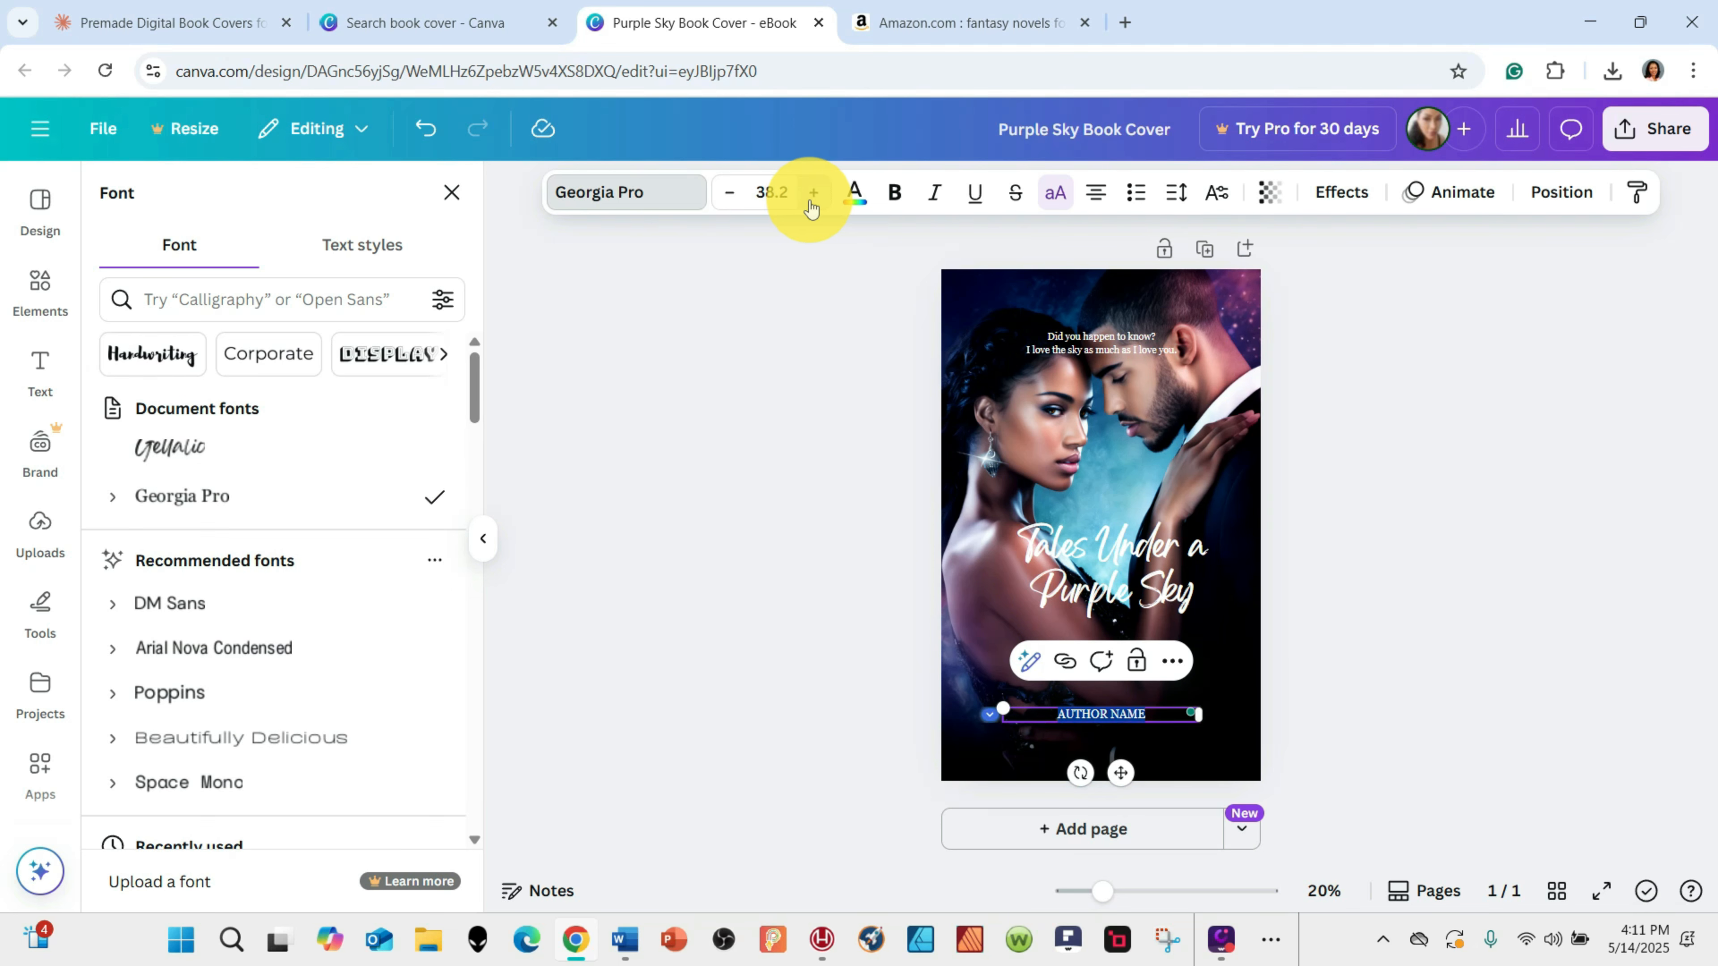
left_click(814, 196)
left_click(814, 196)
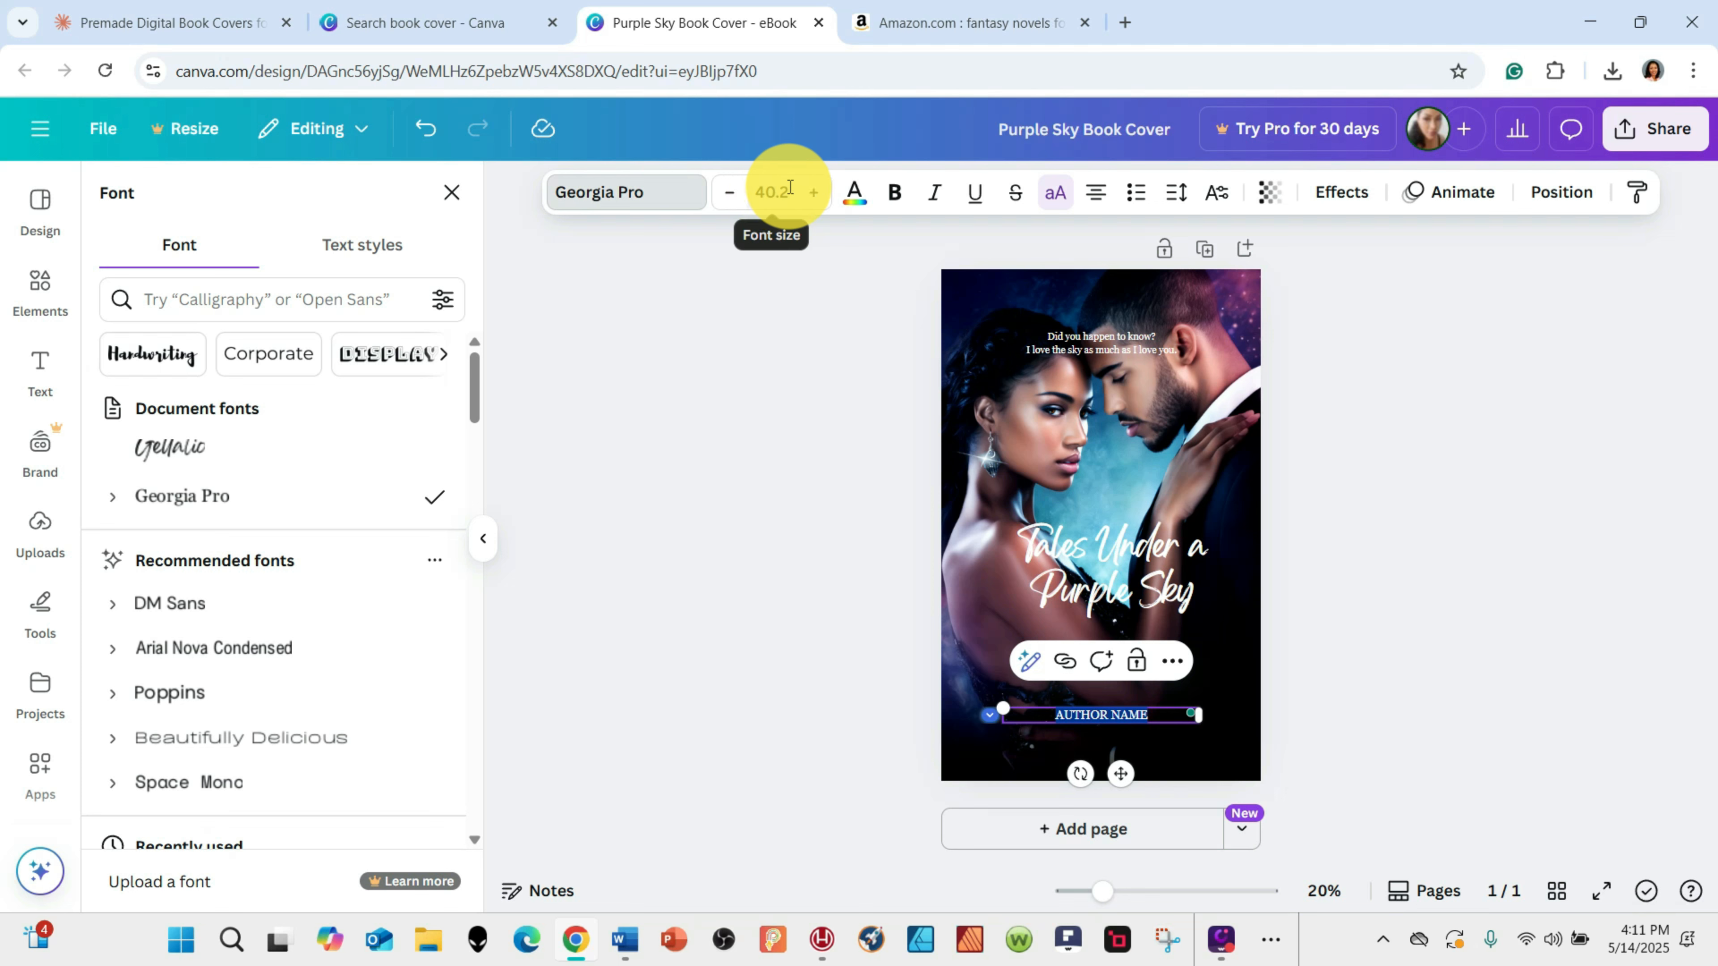
left_click(814, 198)
left_click(814, 198)
left_click(815, 200)
left_click(815, 200)
left_click(815, 200)
left_click(815, 200)
left_click(816, 201)
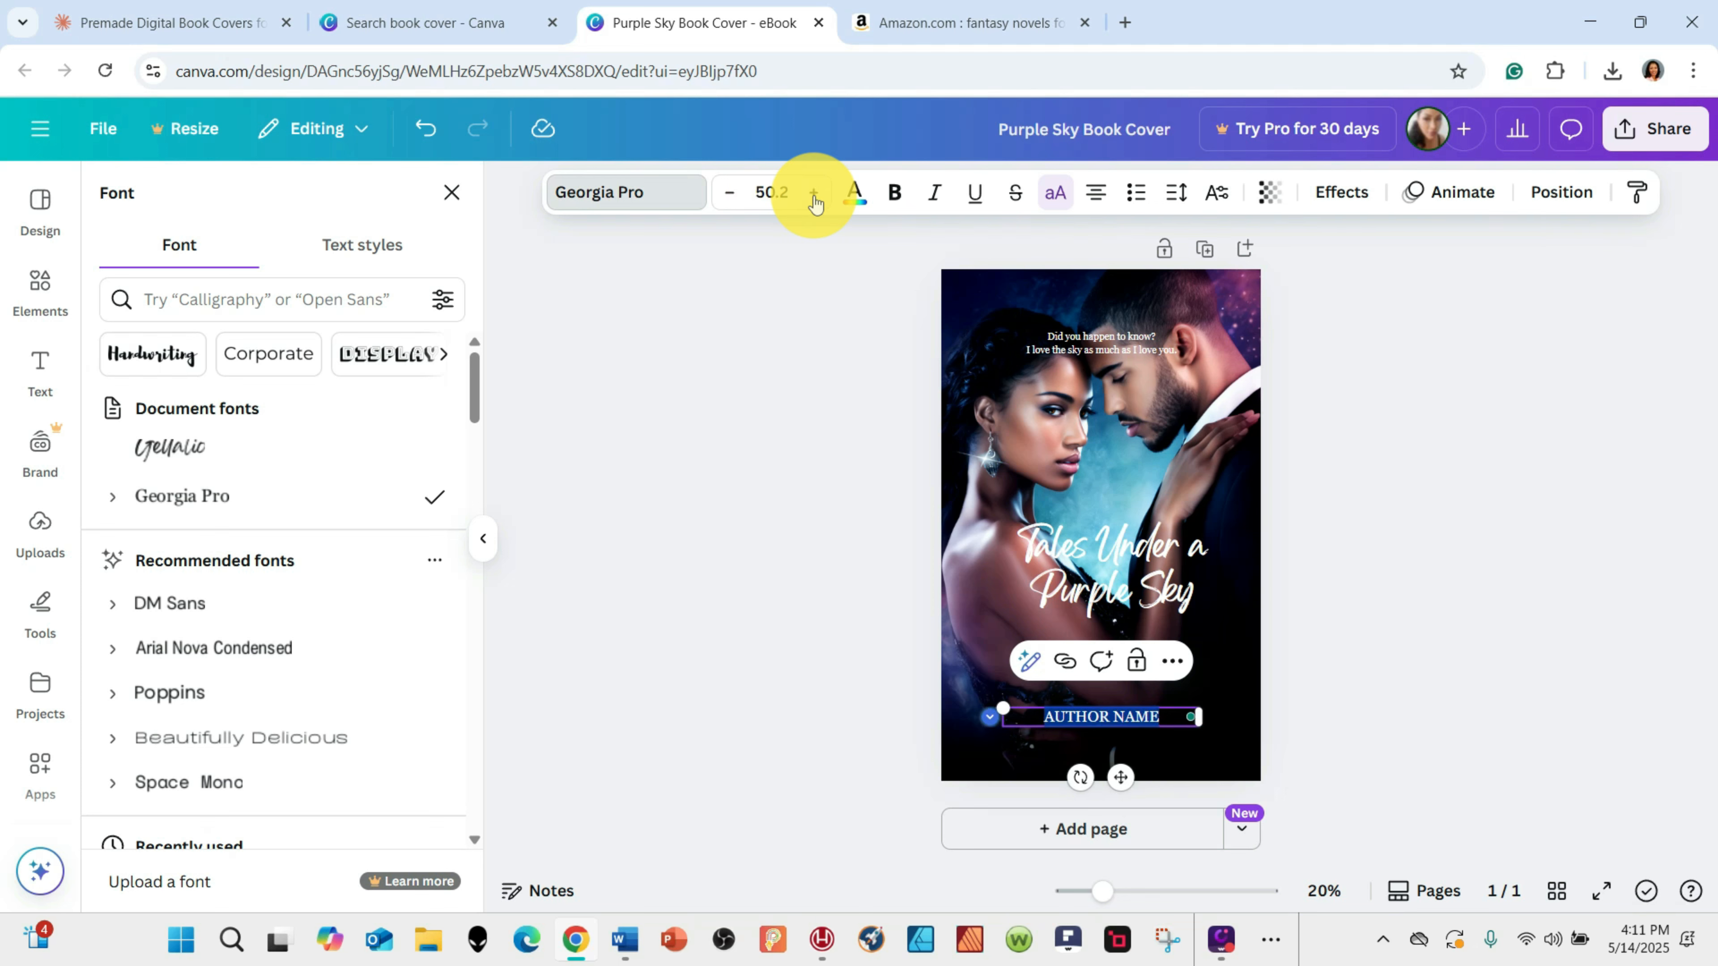
left_click(815, 201)
left_click(815, 200)
left_click(815, 200)
left_click(815, 201)
left_click(815, 200)
left_click(815, 201)
left_click(815, 200)
left_click(815, 200)
left_click(815, 201)
left_click(815, 200)
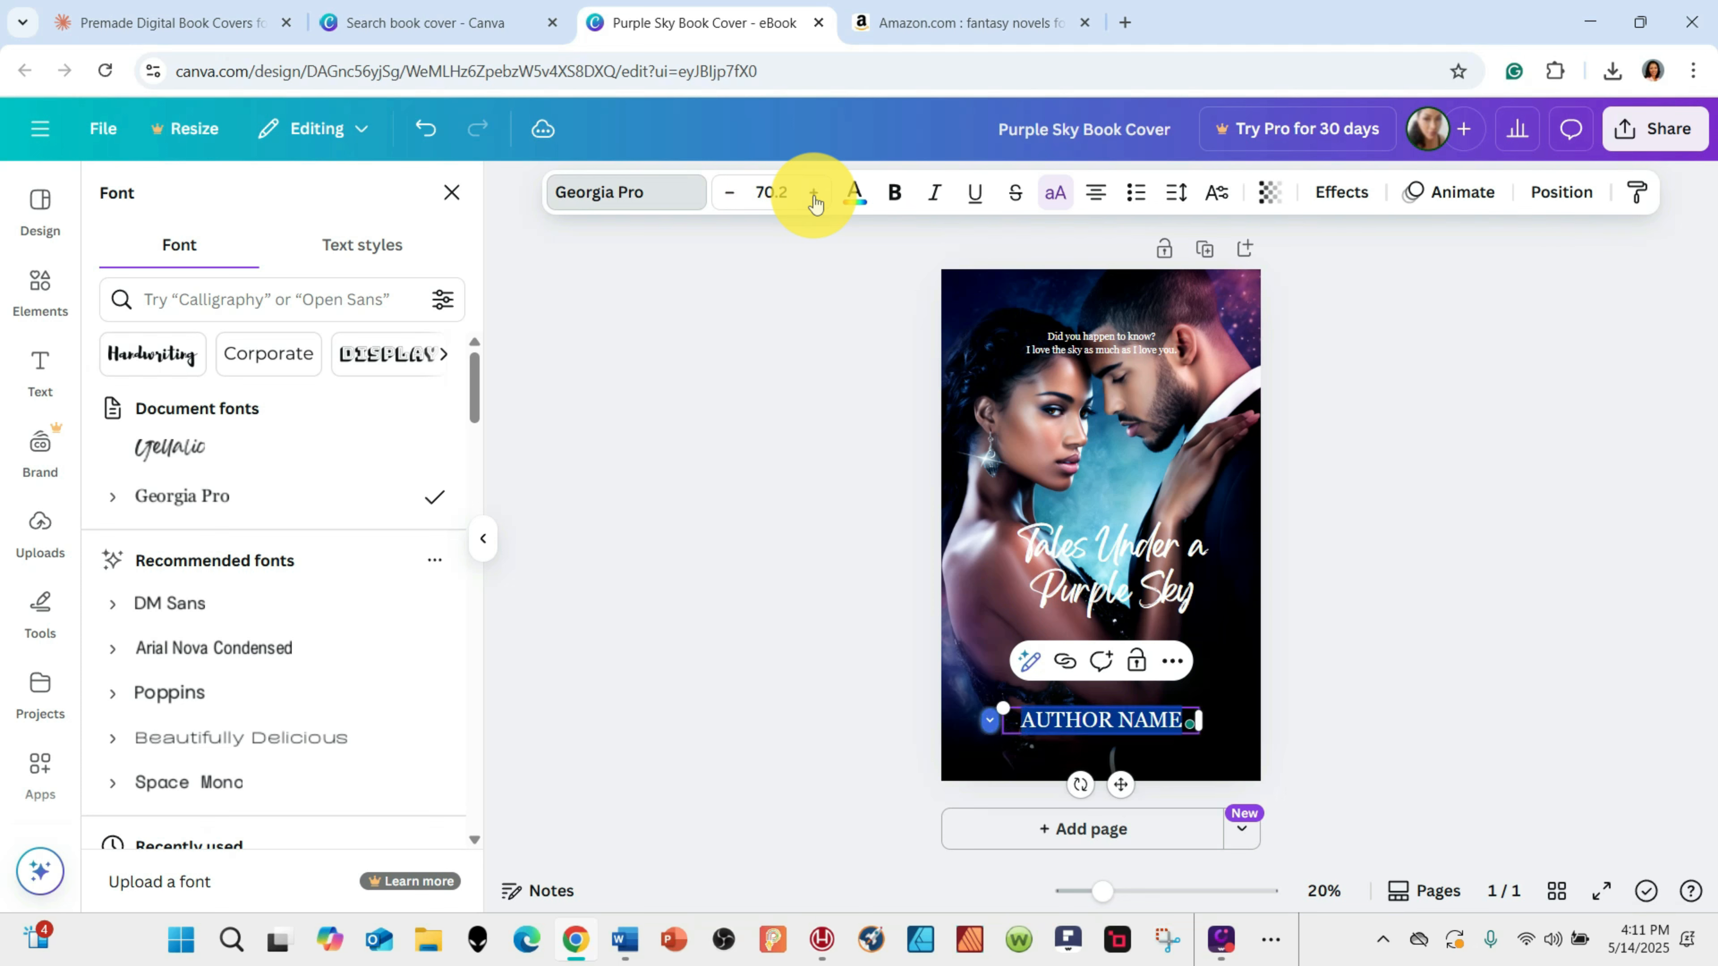
left_click(815, 201)
left_click(815, 200)
left_click(815, 200)
left_click(815, 200)
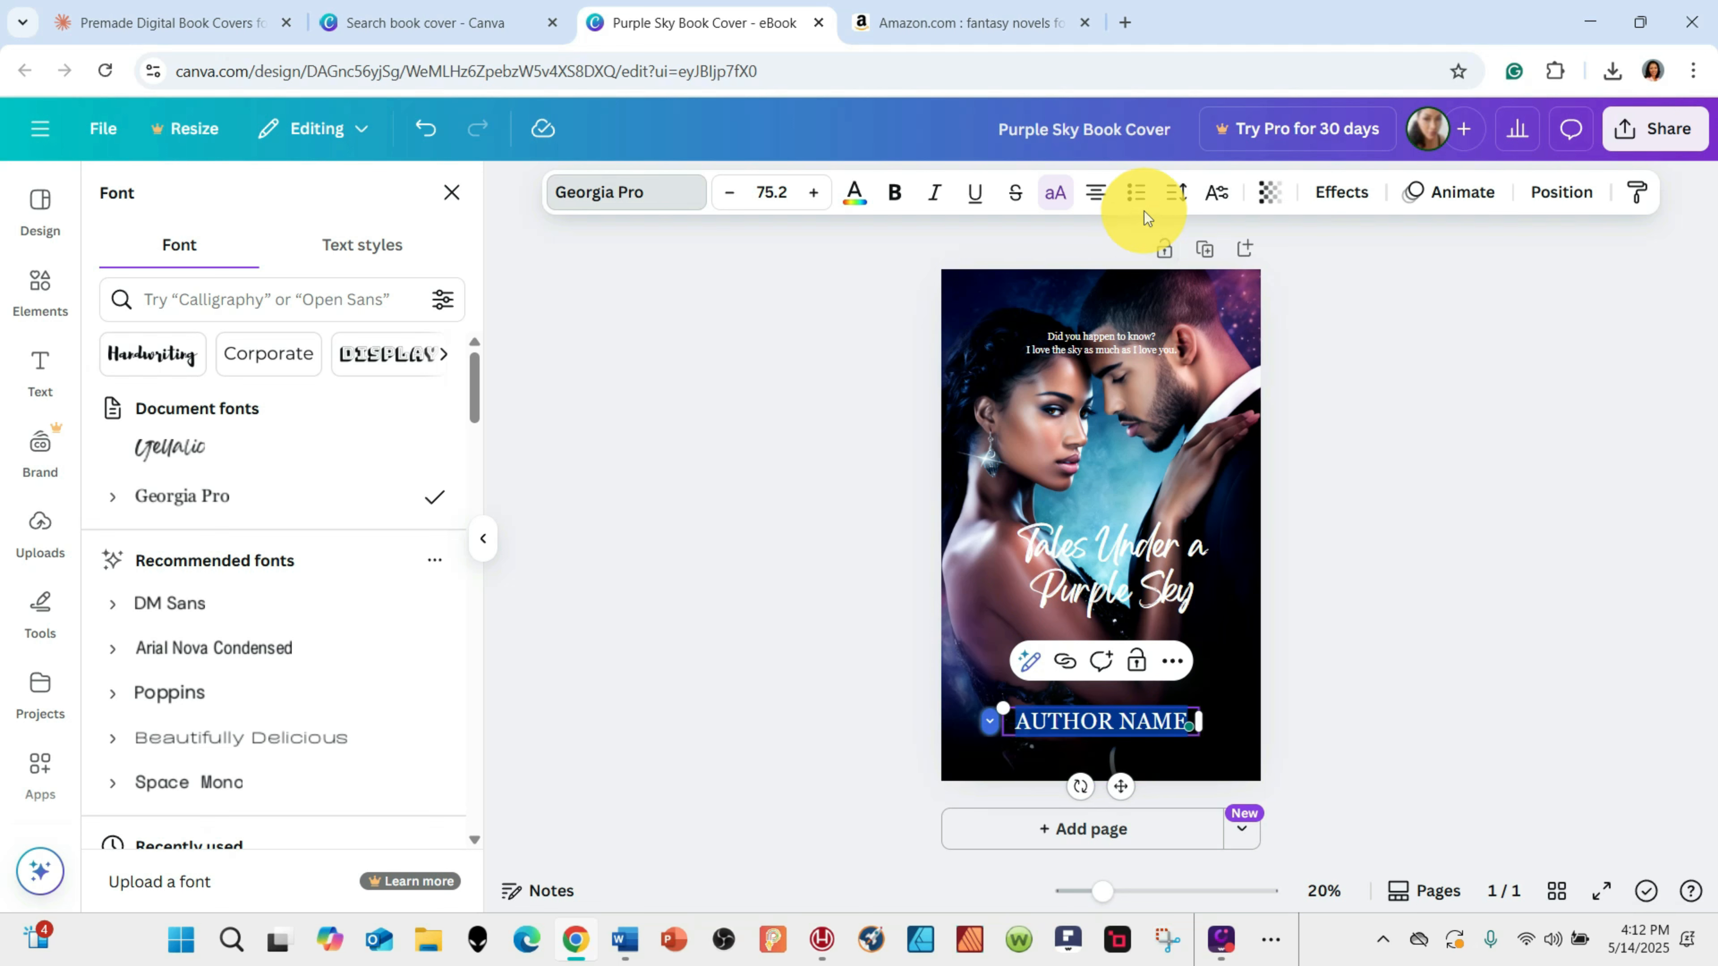
Set the author name's letter spacing to 132 and widen its text box so the name fits on one line.
left_click(1177, 204)
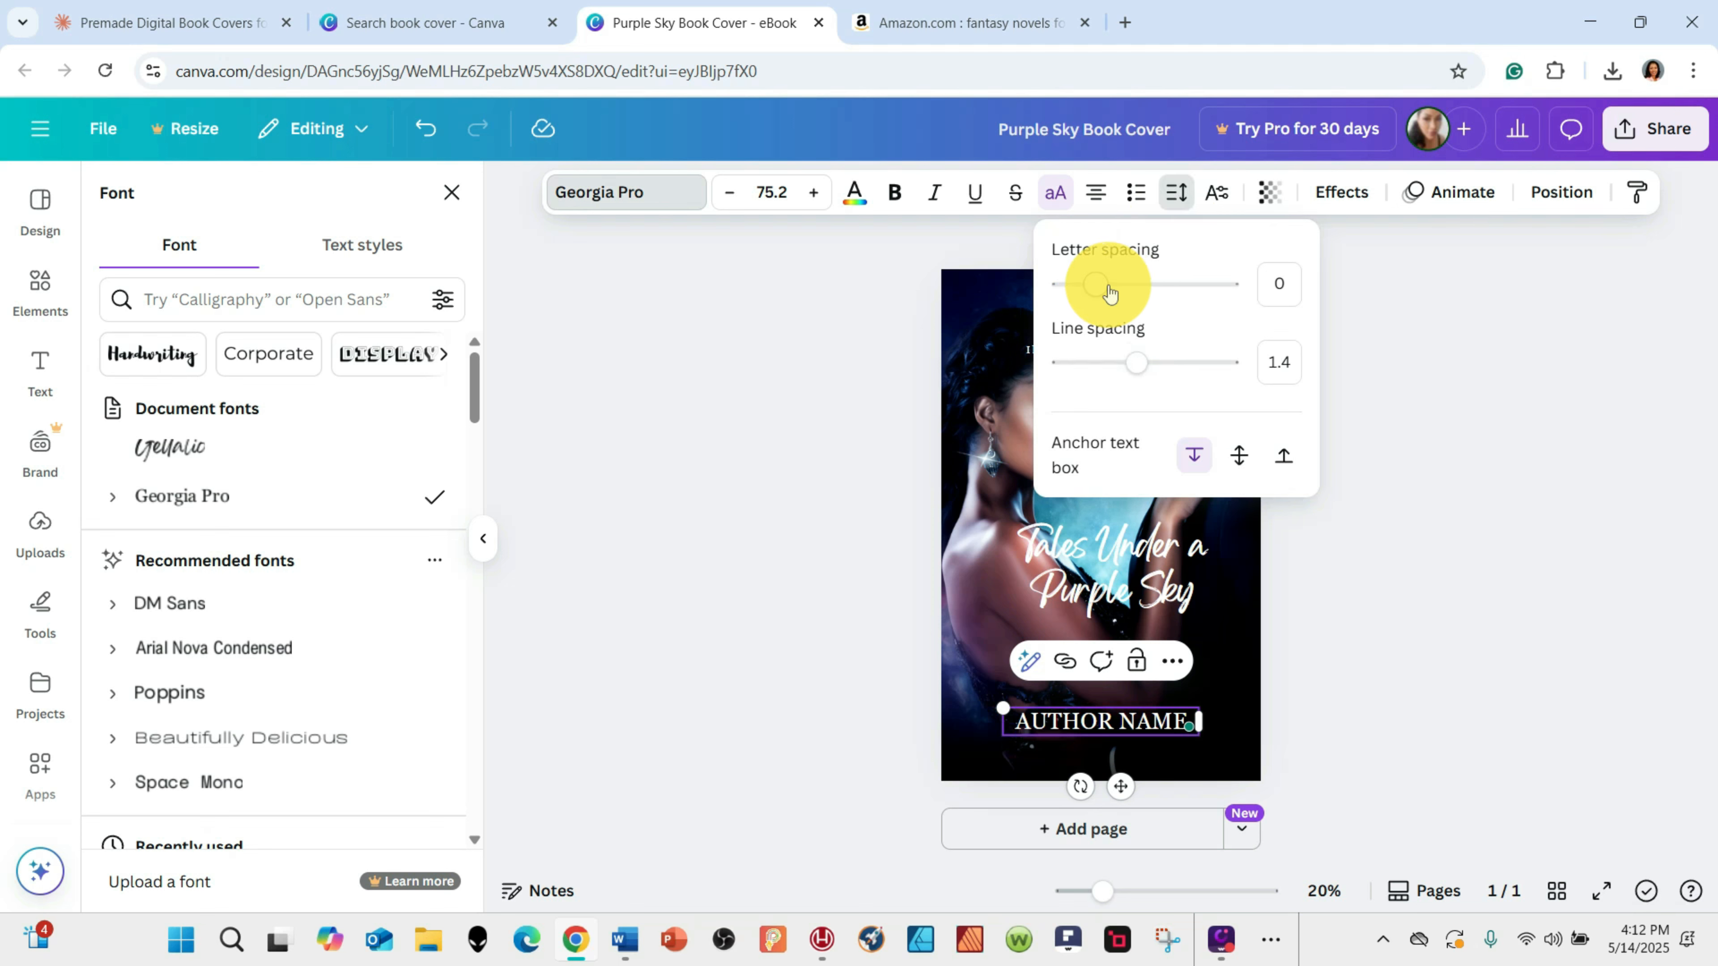
left_click_drag(1101, 287, 1119, 288)
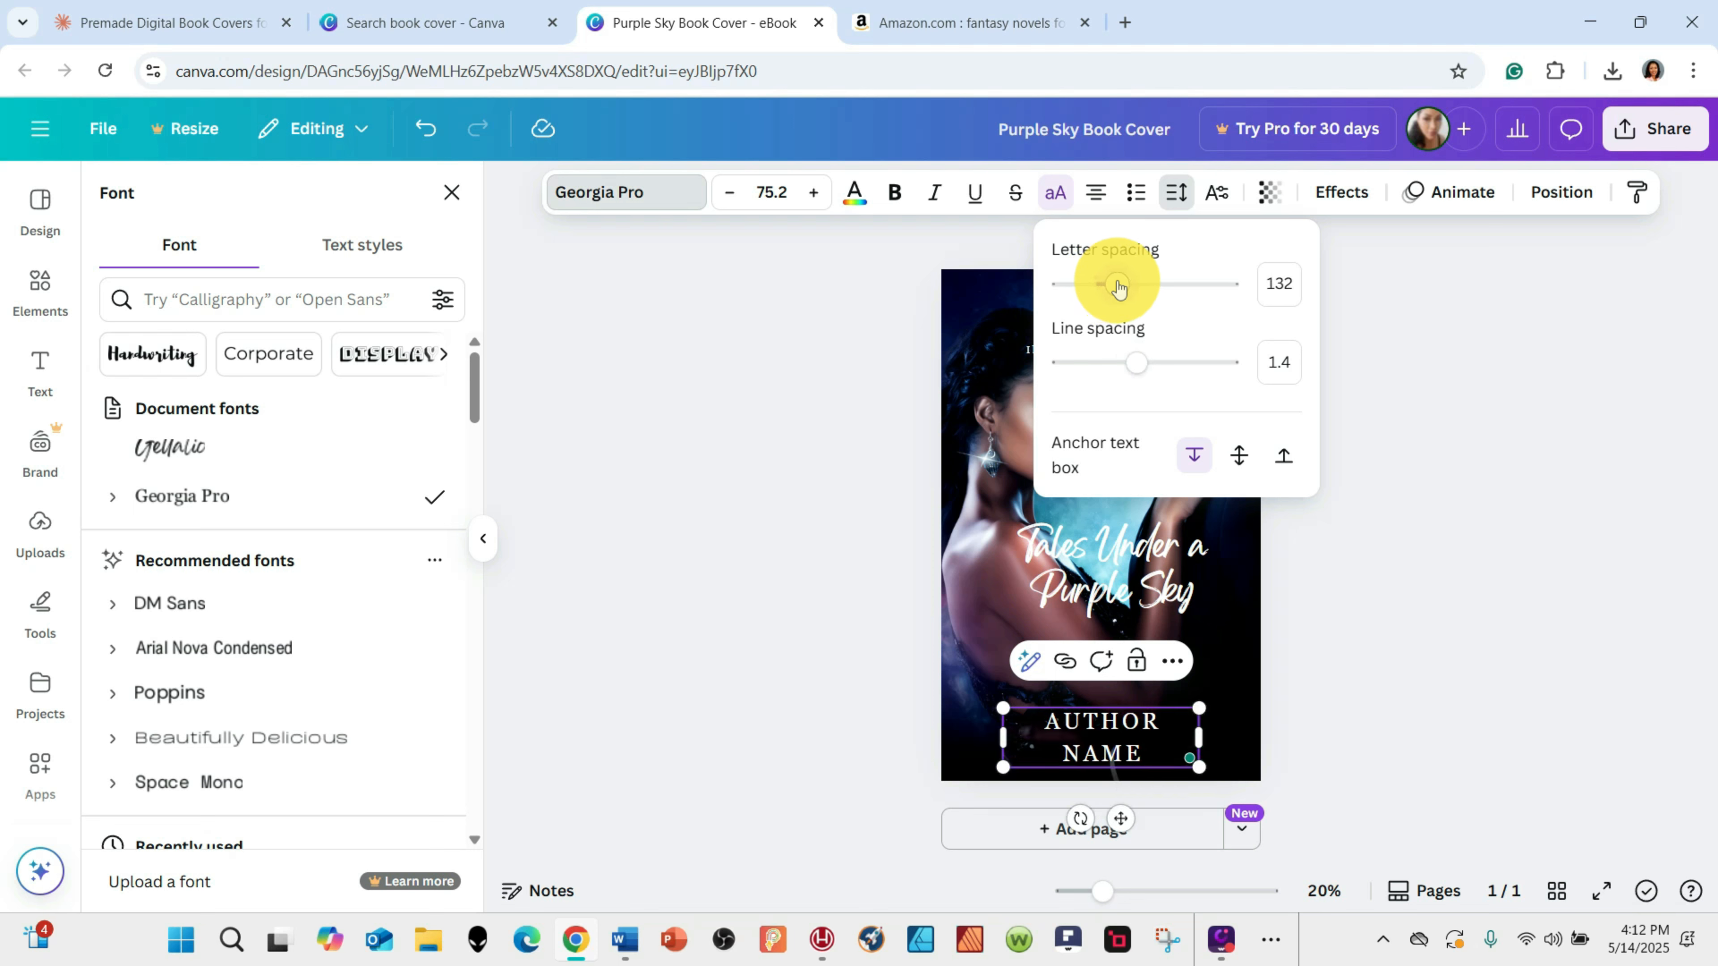
mouse_move(1201, 735)
left_mouse_down()
mouse_move(1248, 733)
mouse_move(1230, 721)
left_mouse_up()
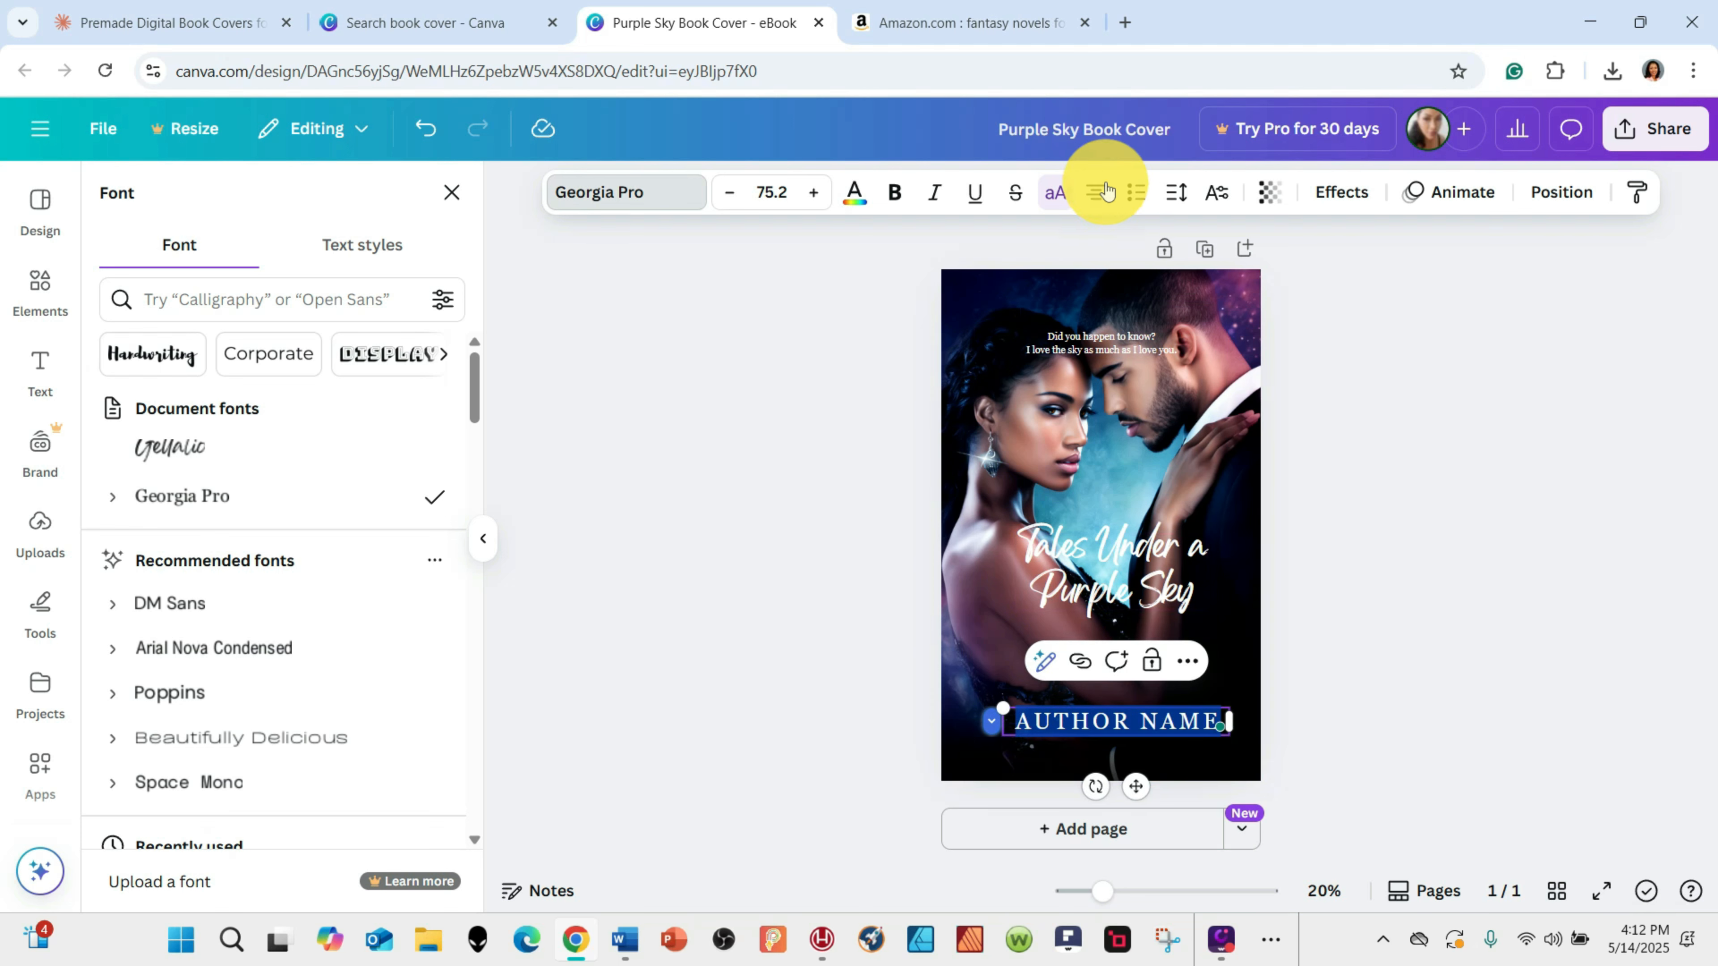
Try left and right alignment on the author name, and return it to centered.
left_click(1096, 191)
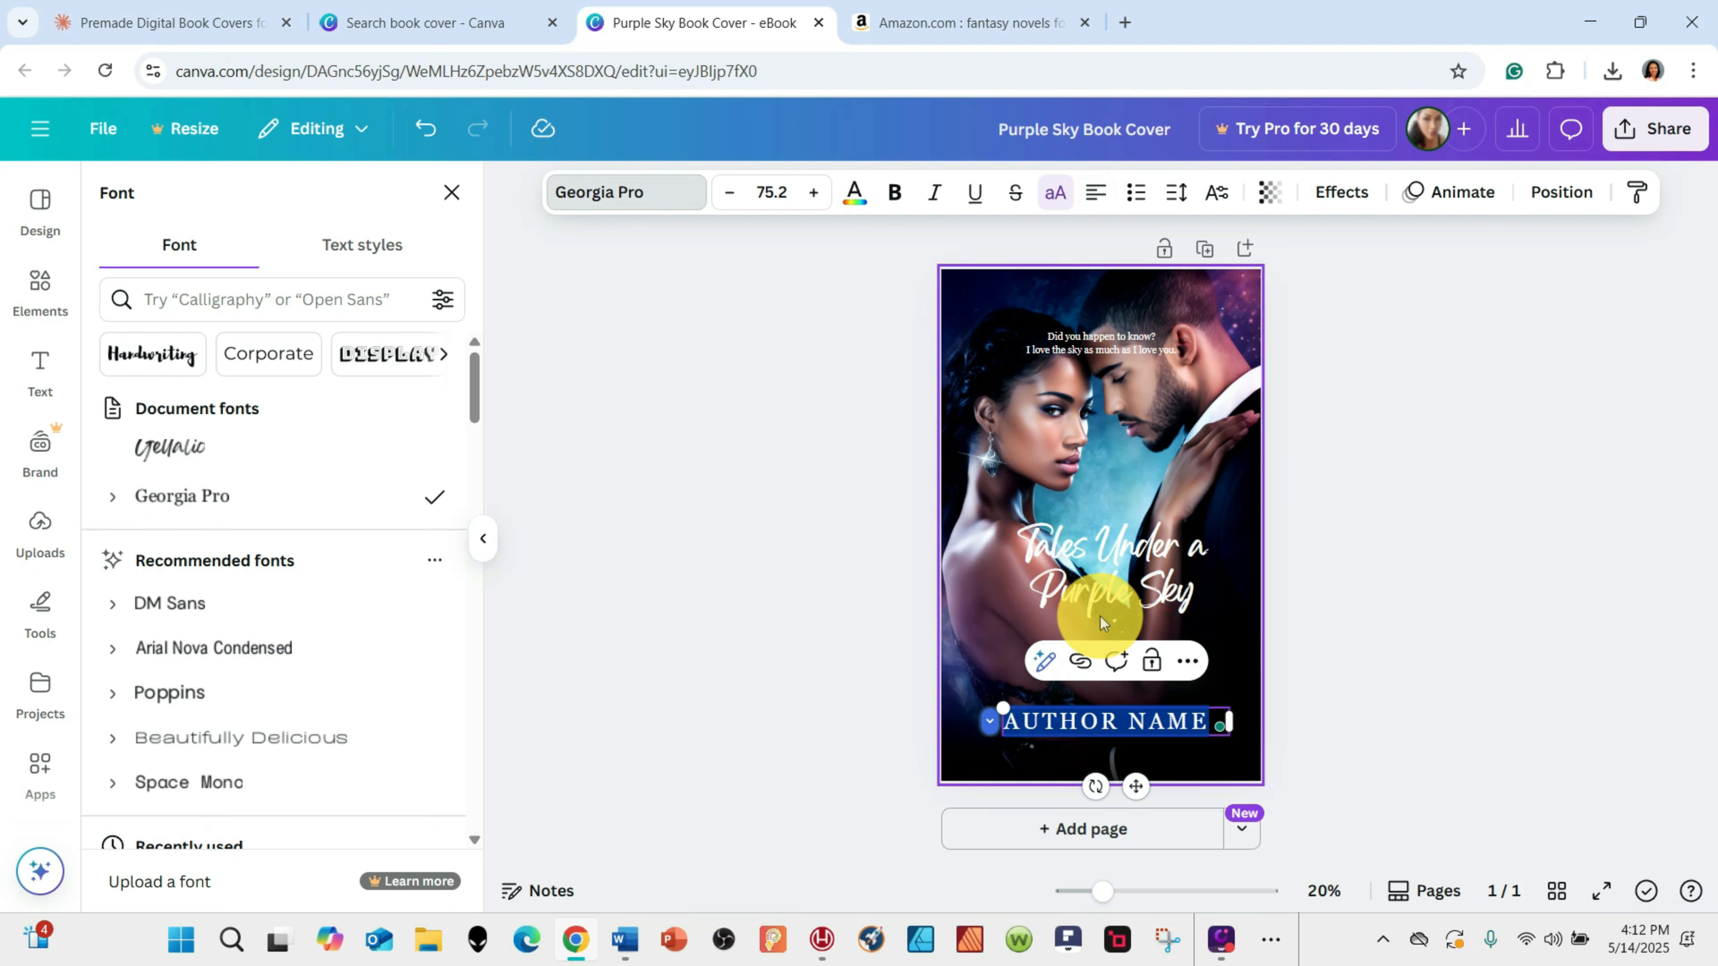
left_click(1095, 193)
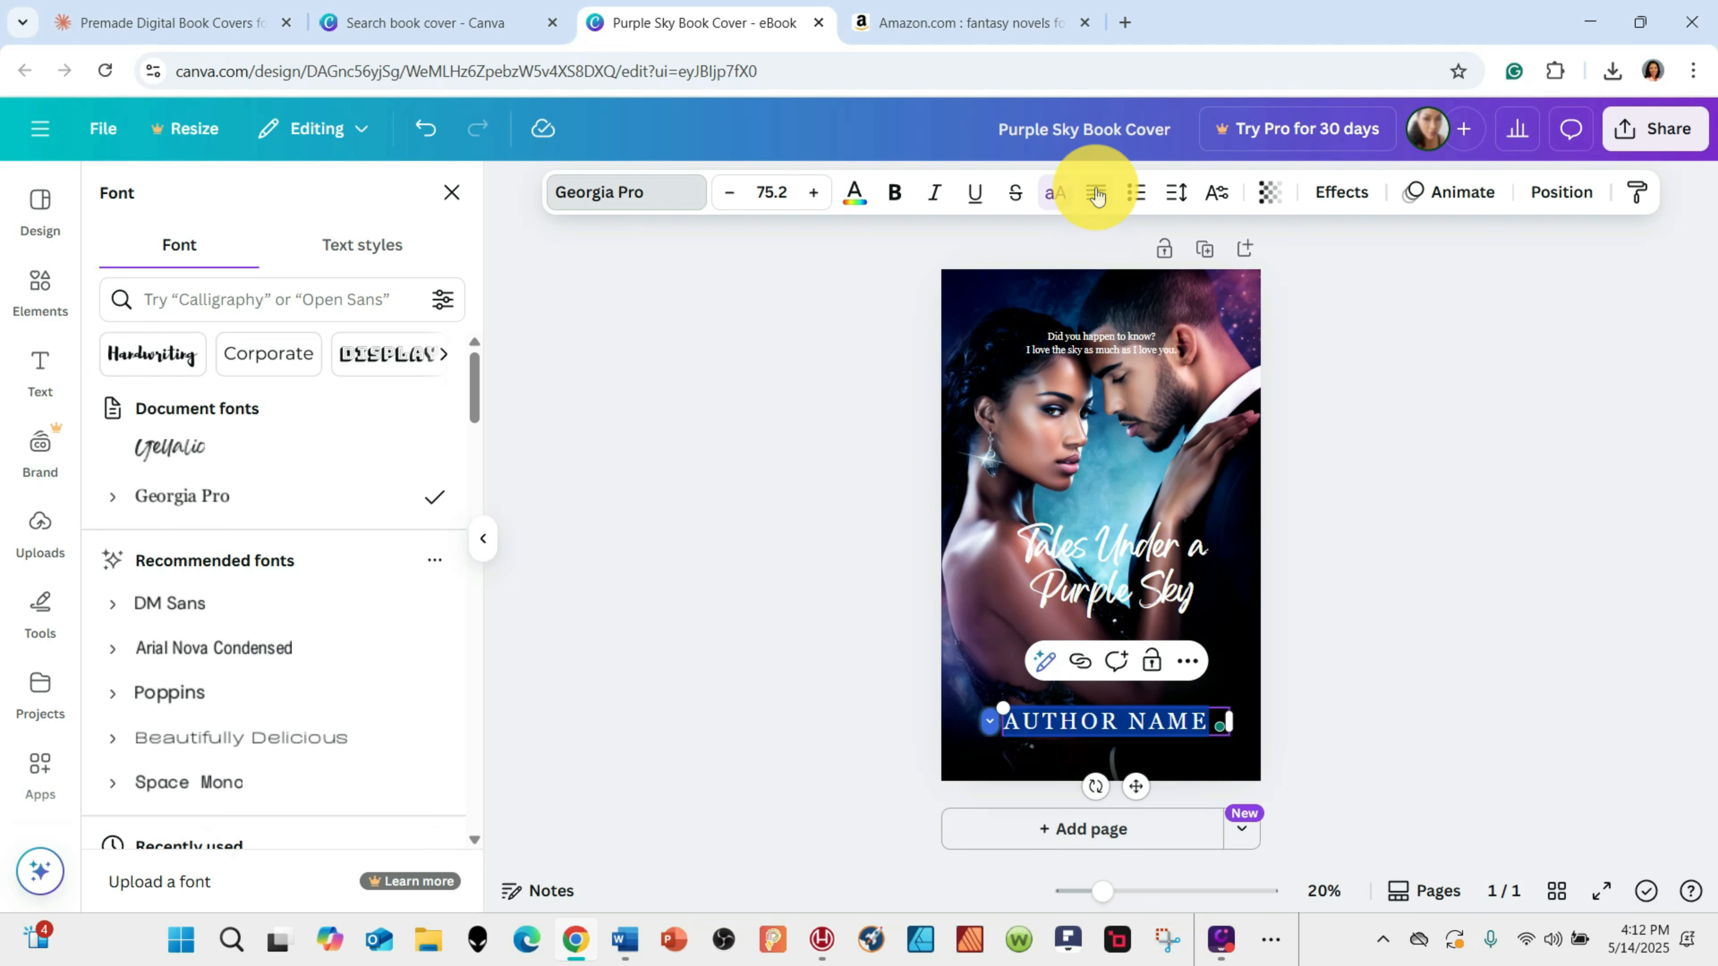
left_click(1097, 196)
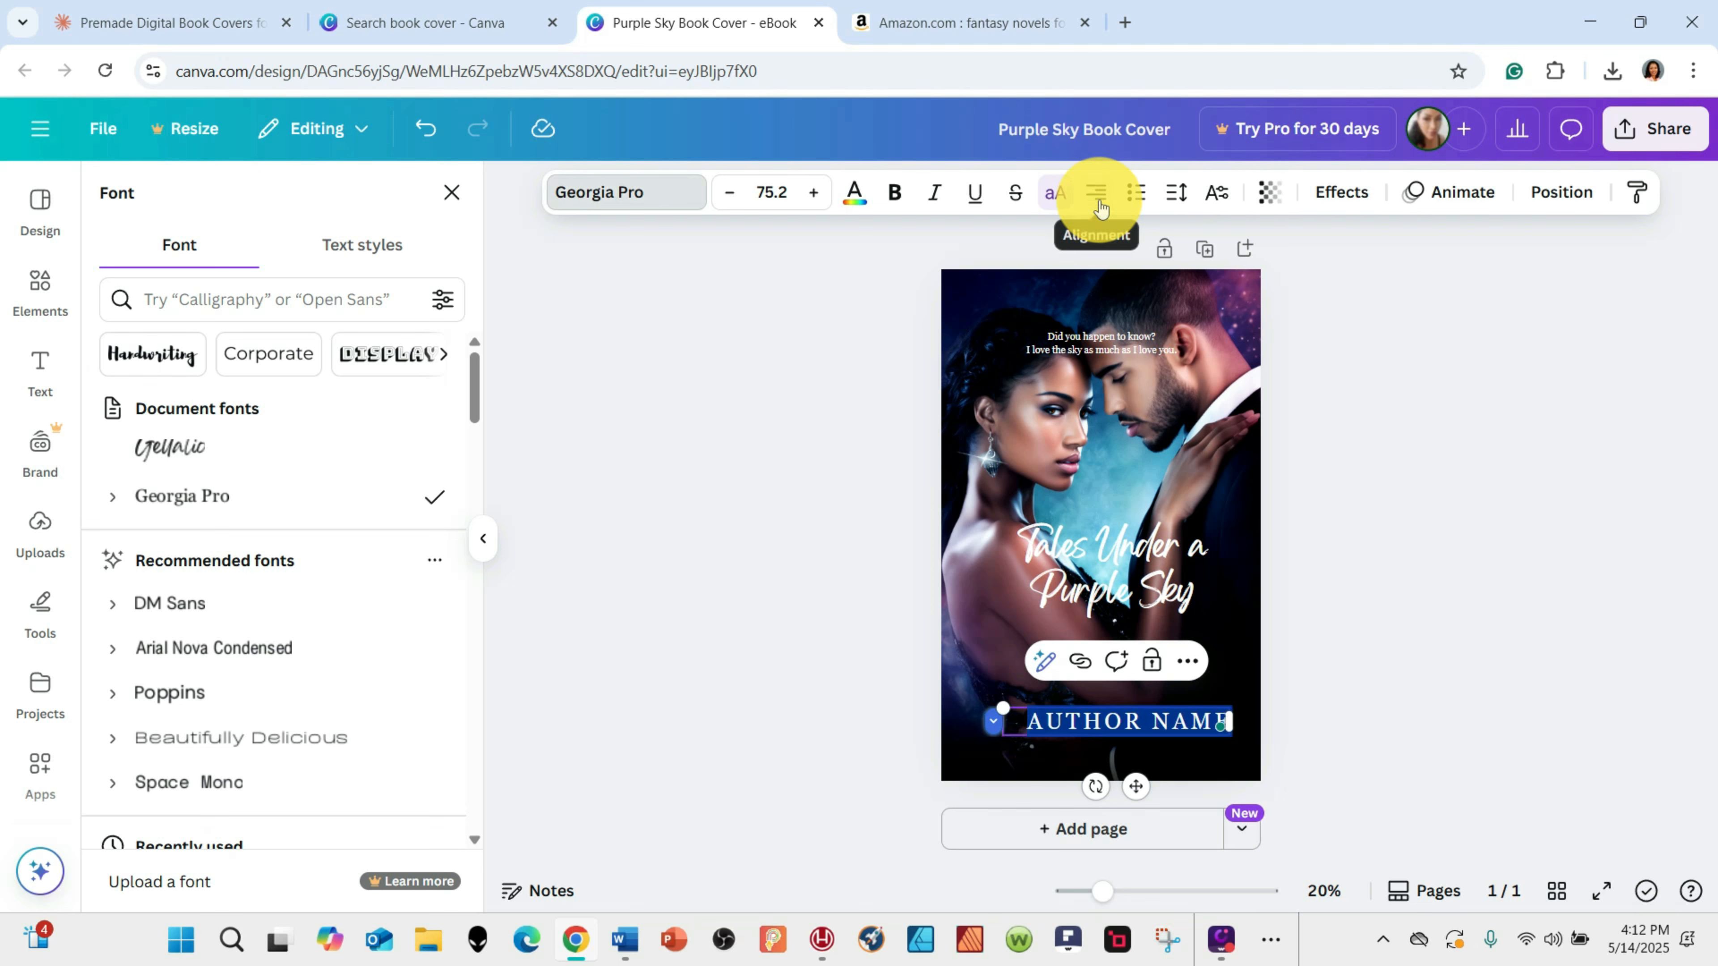
left_click(1097, 198)
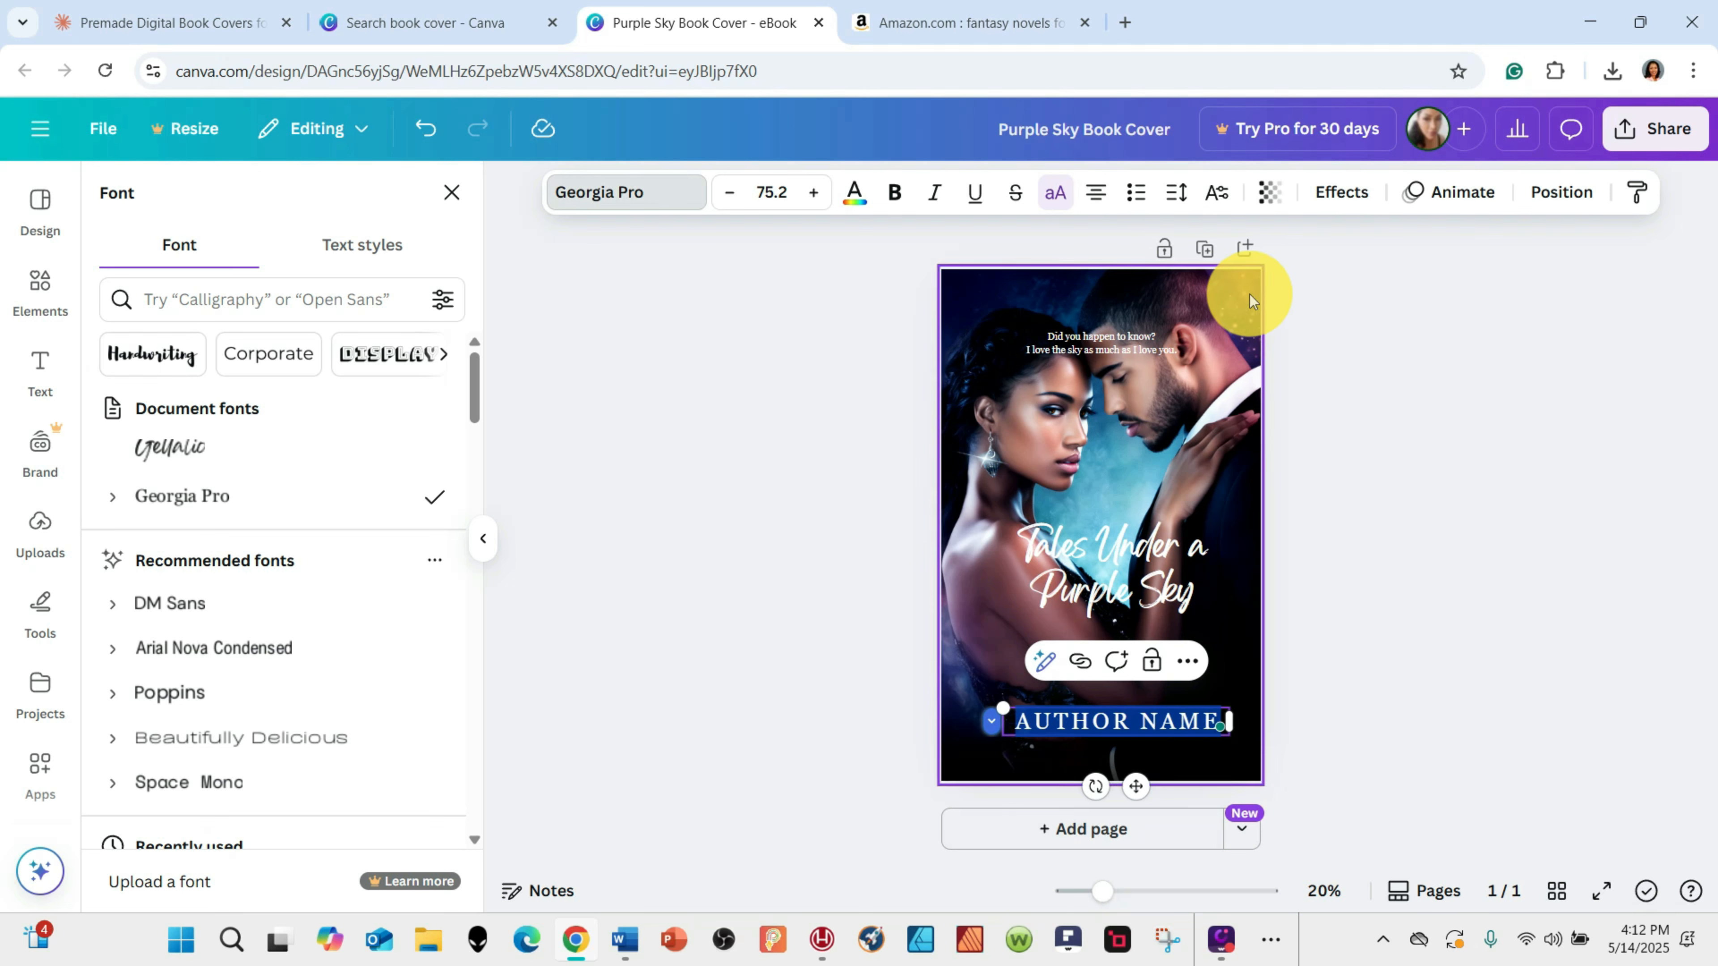
Move the author name slightly lower on the cover and center it horizontally.
left_click(1183, 722)
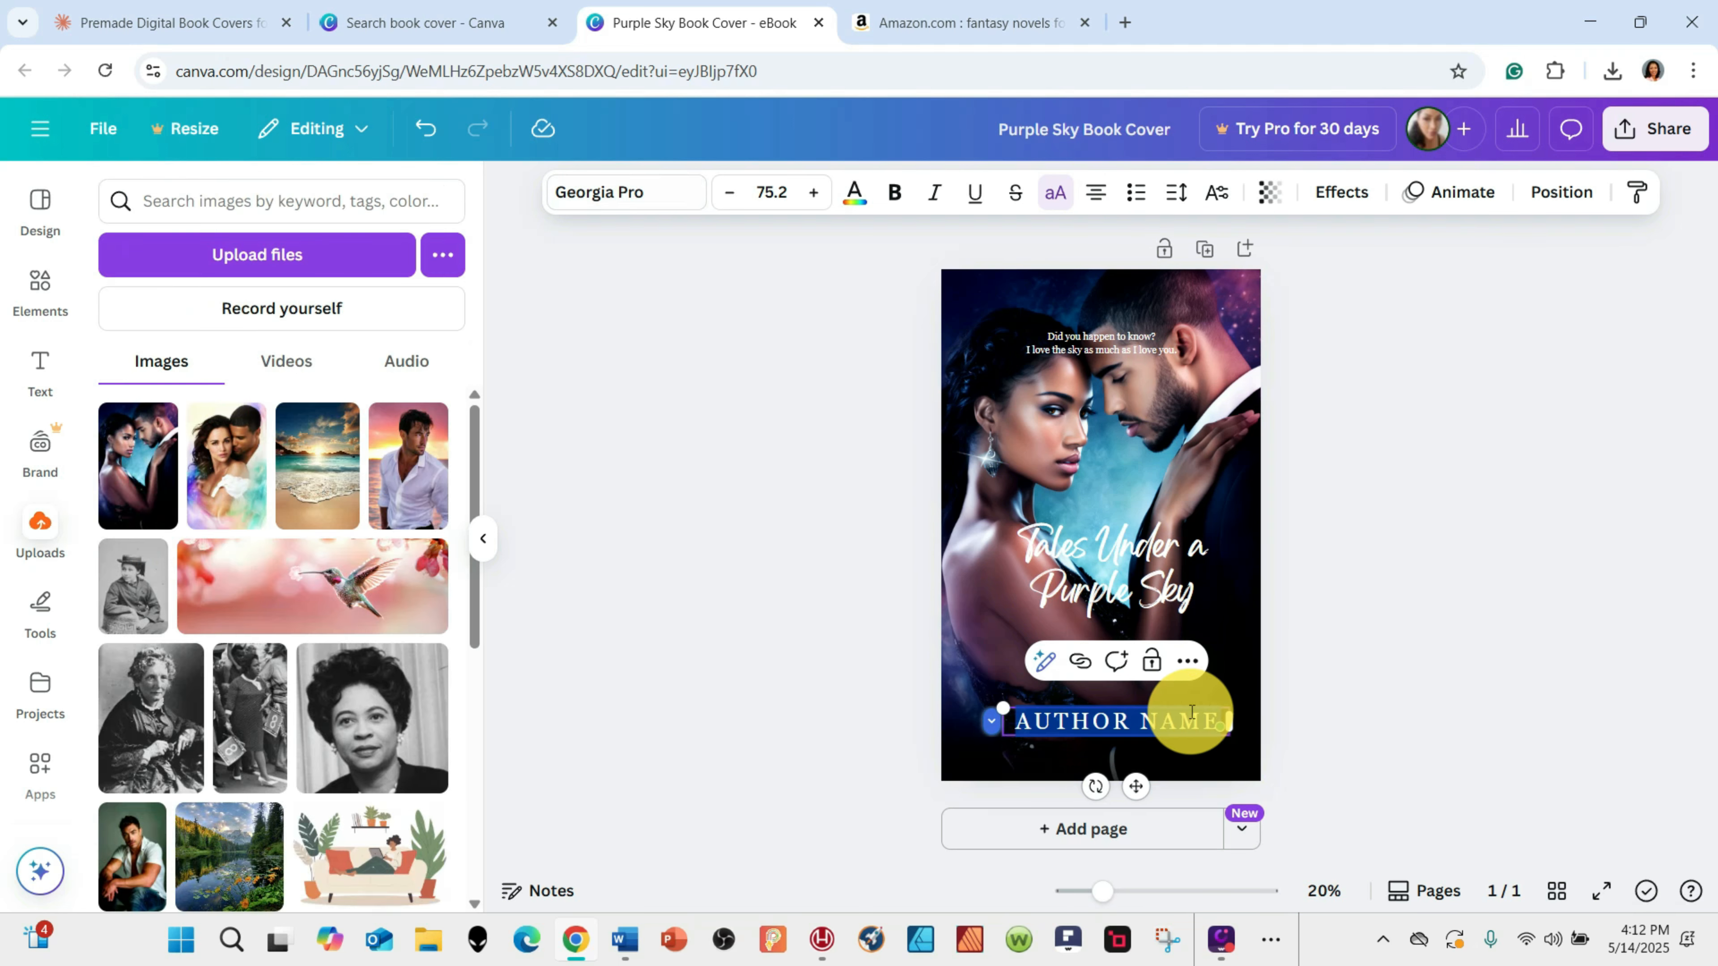
left_click(890, 682)
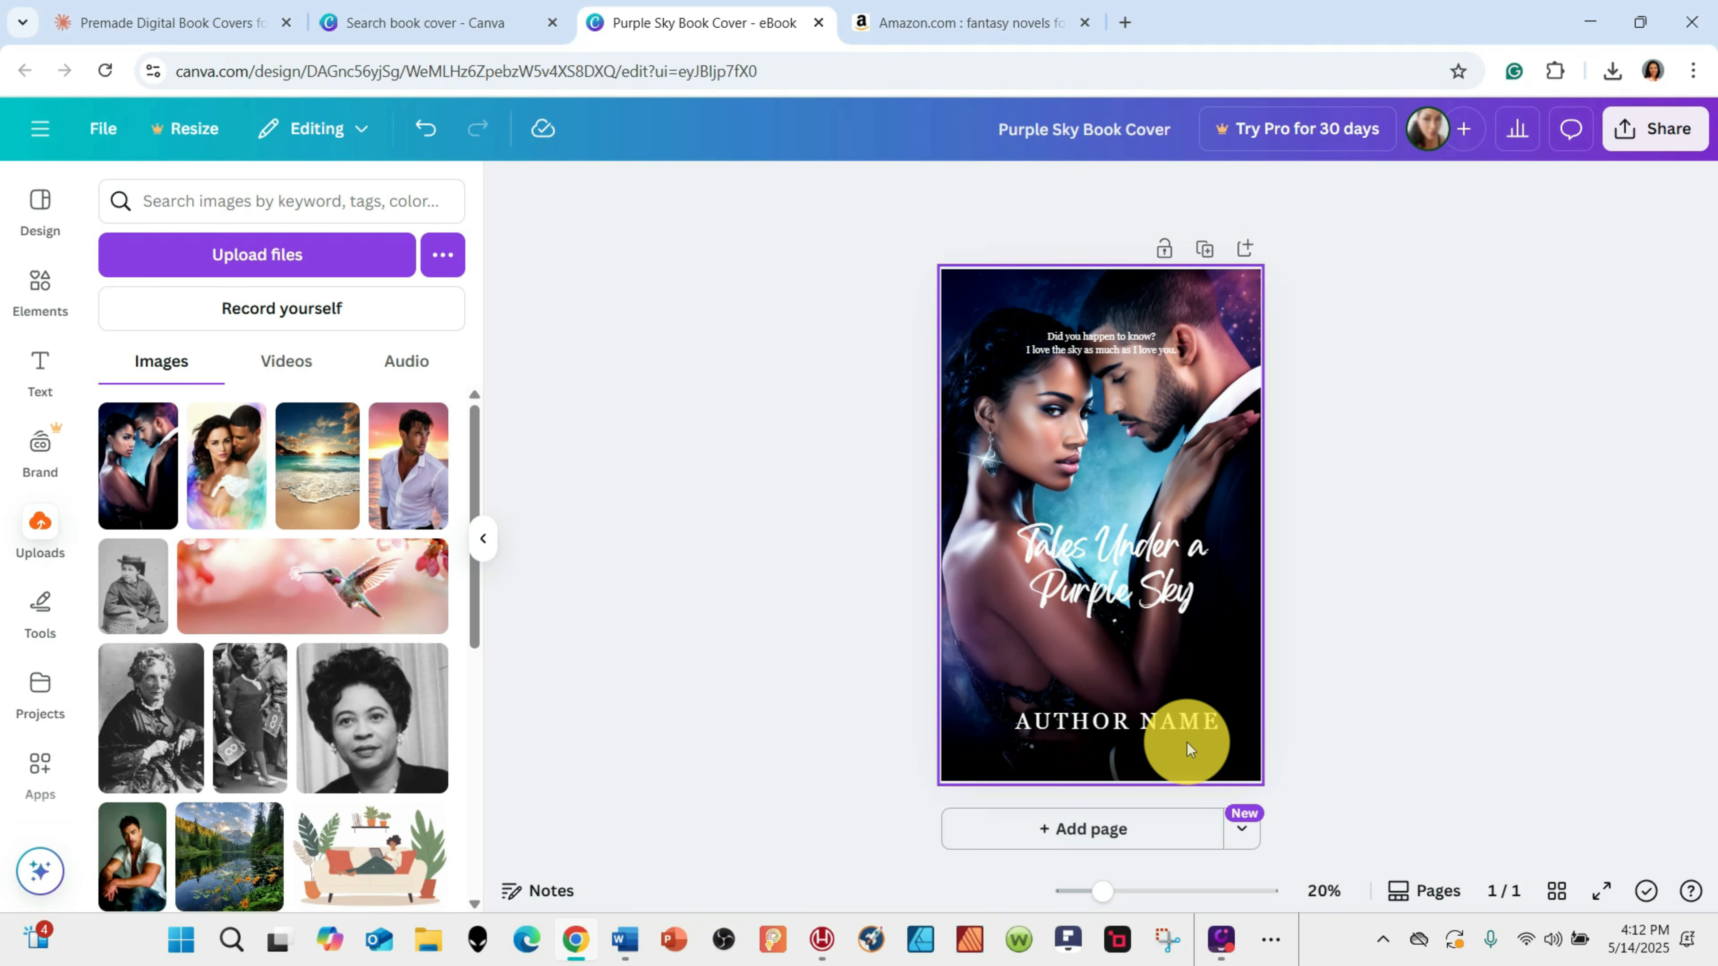
left_click(1171, 725)
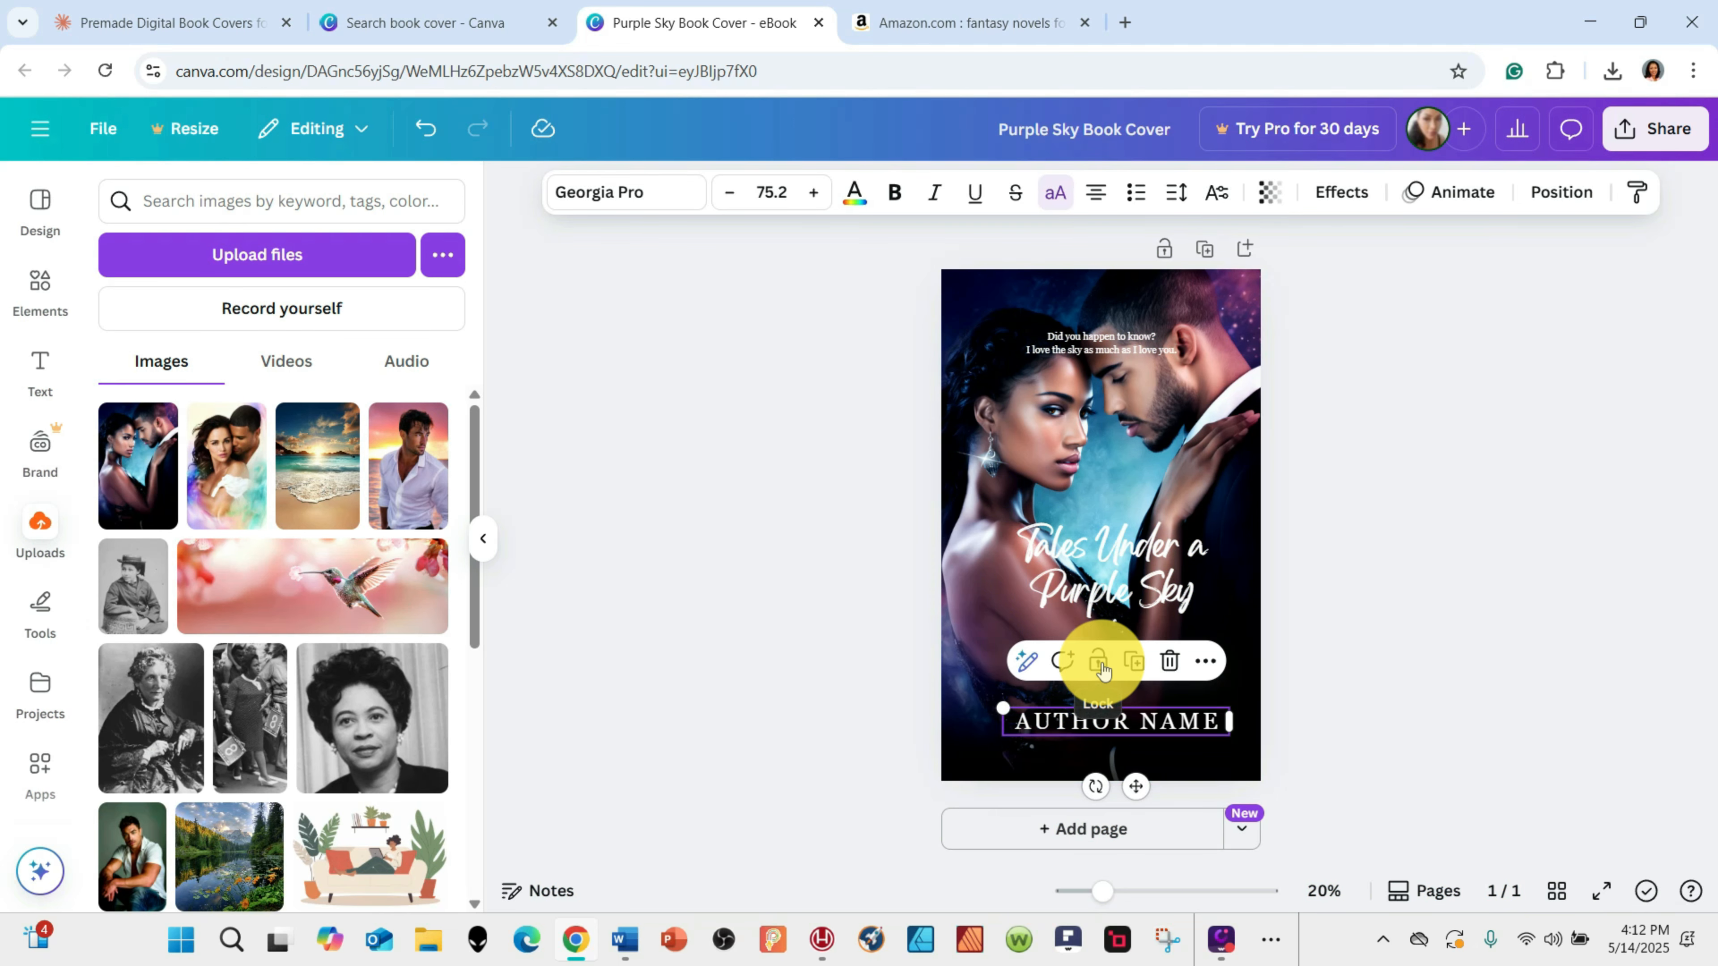
left_click(1463, 525)
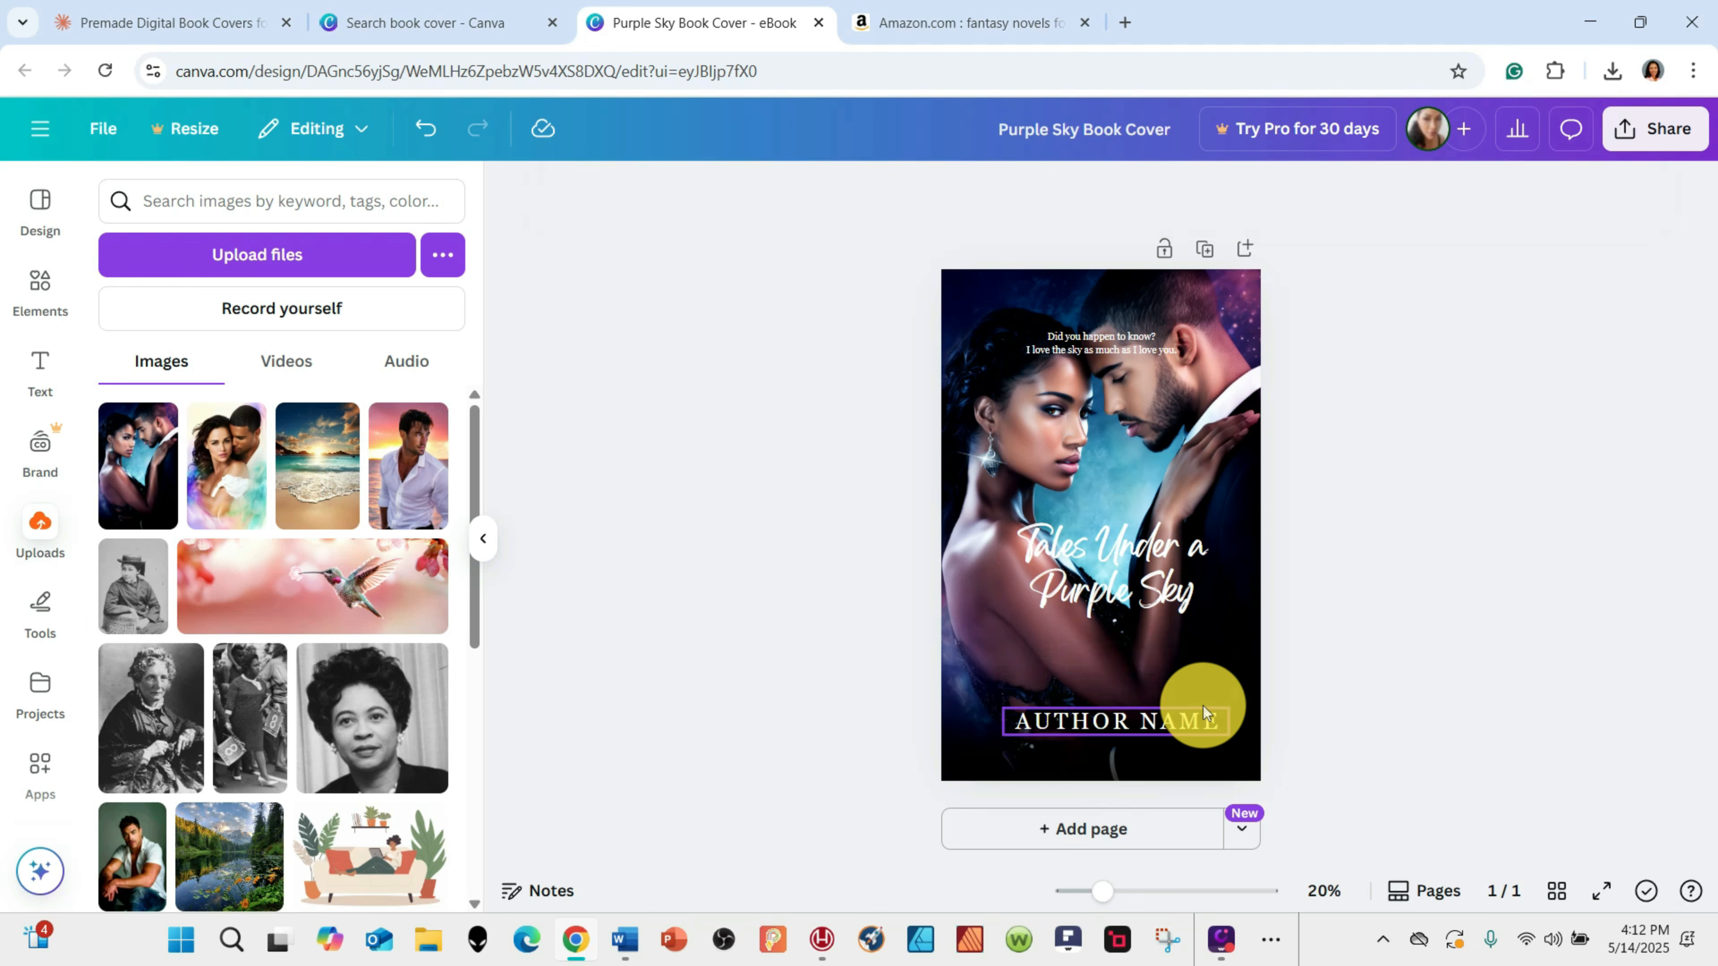
left_click(1168, 731)
mouse_move(1166, 734)
left_mouse_down()
mouse_move(1144, 734)
mouse_move(1154, 749)
left_mouse_up()
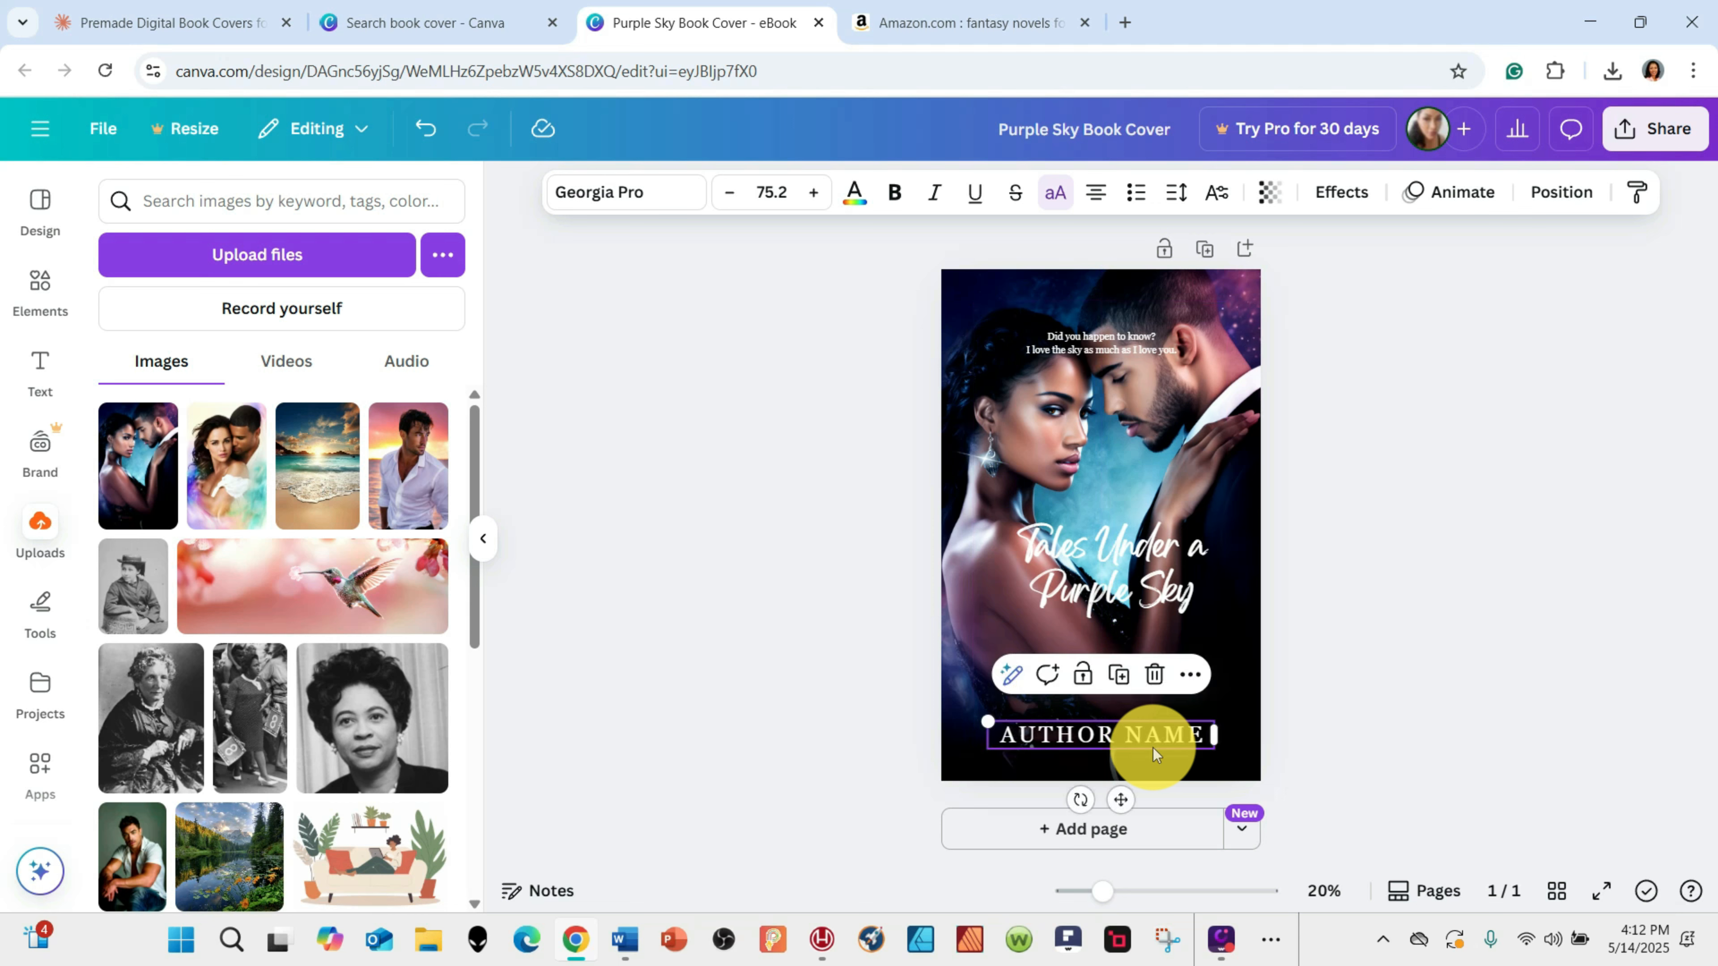
Move the title lower on the cover and place the small tagline between the title and the author name.
left_click(1122, 567)
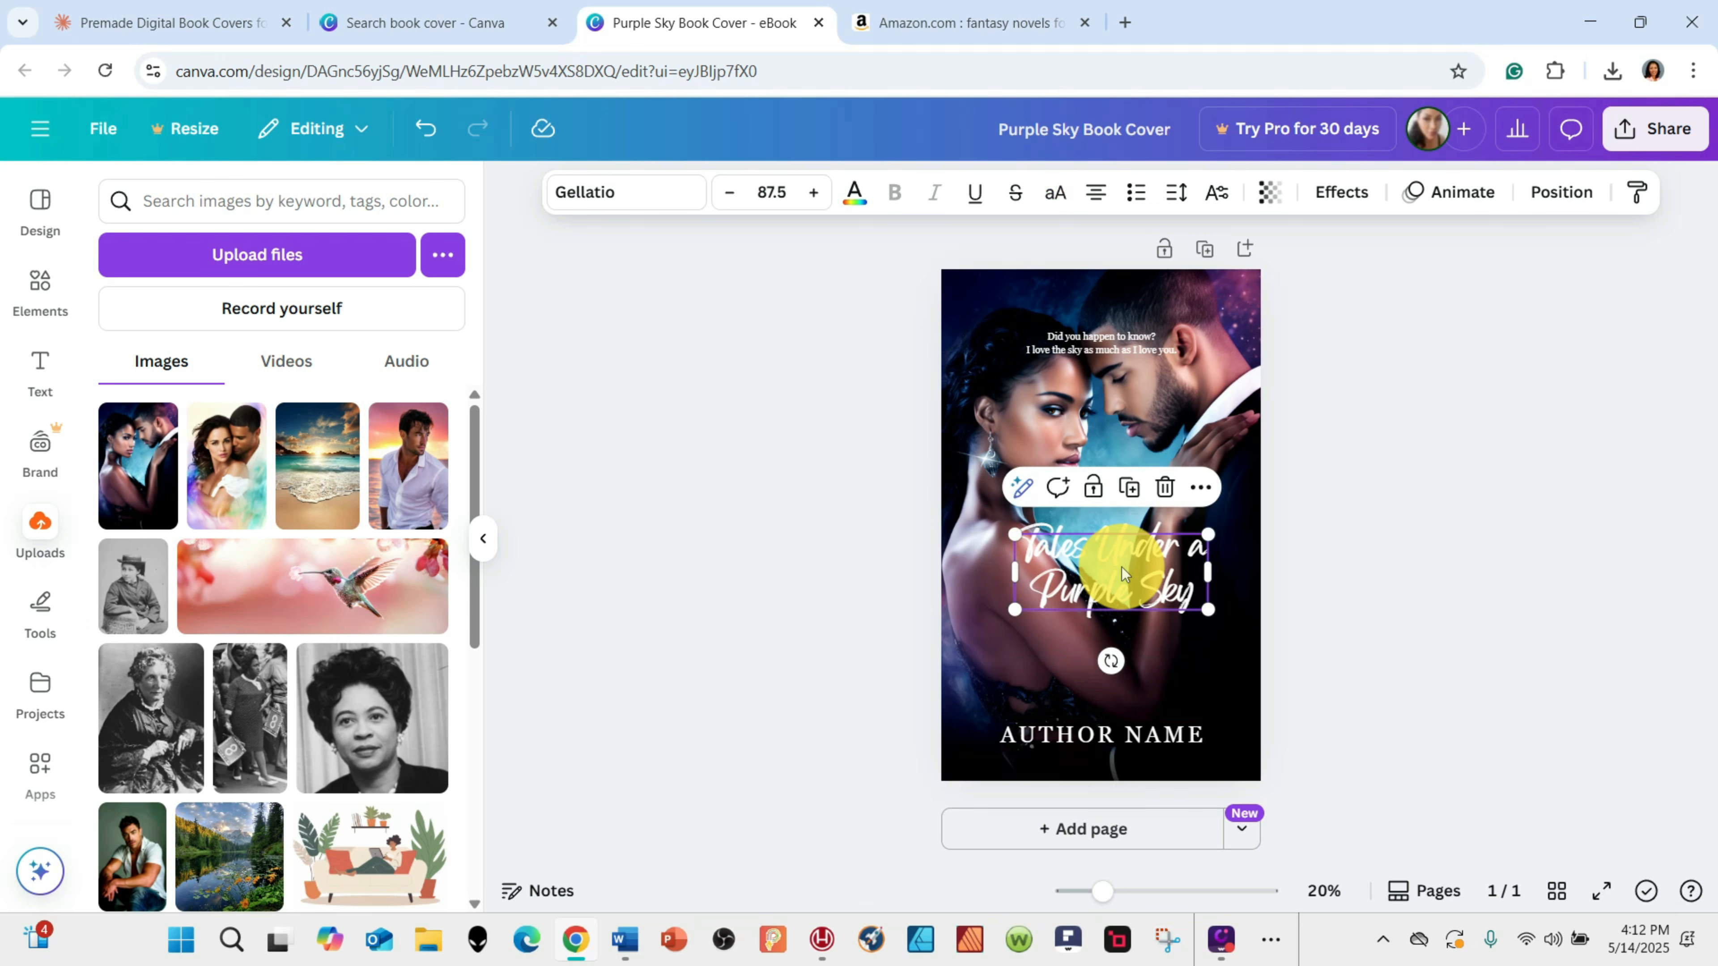
left_click_drag(1122, 550, 1115, 611)
left_click(1122, 355)
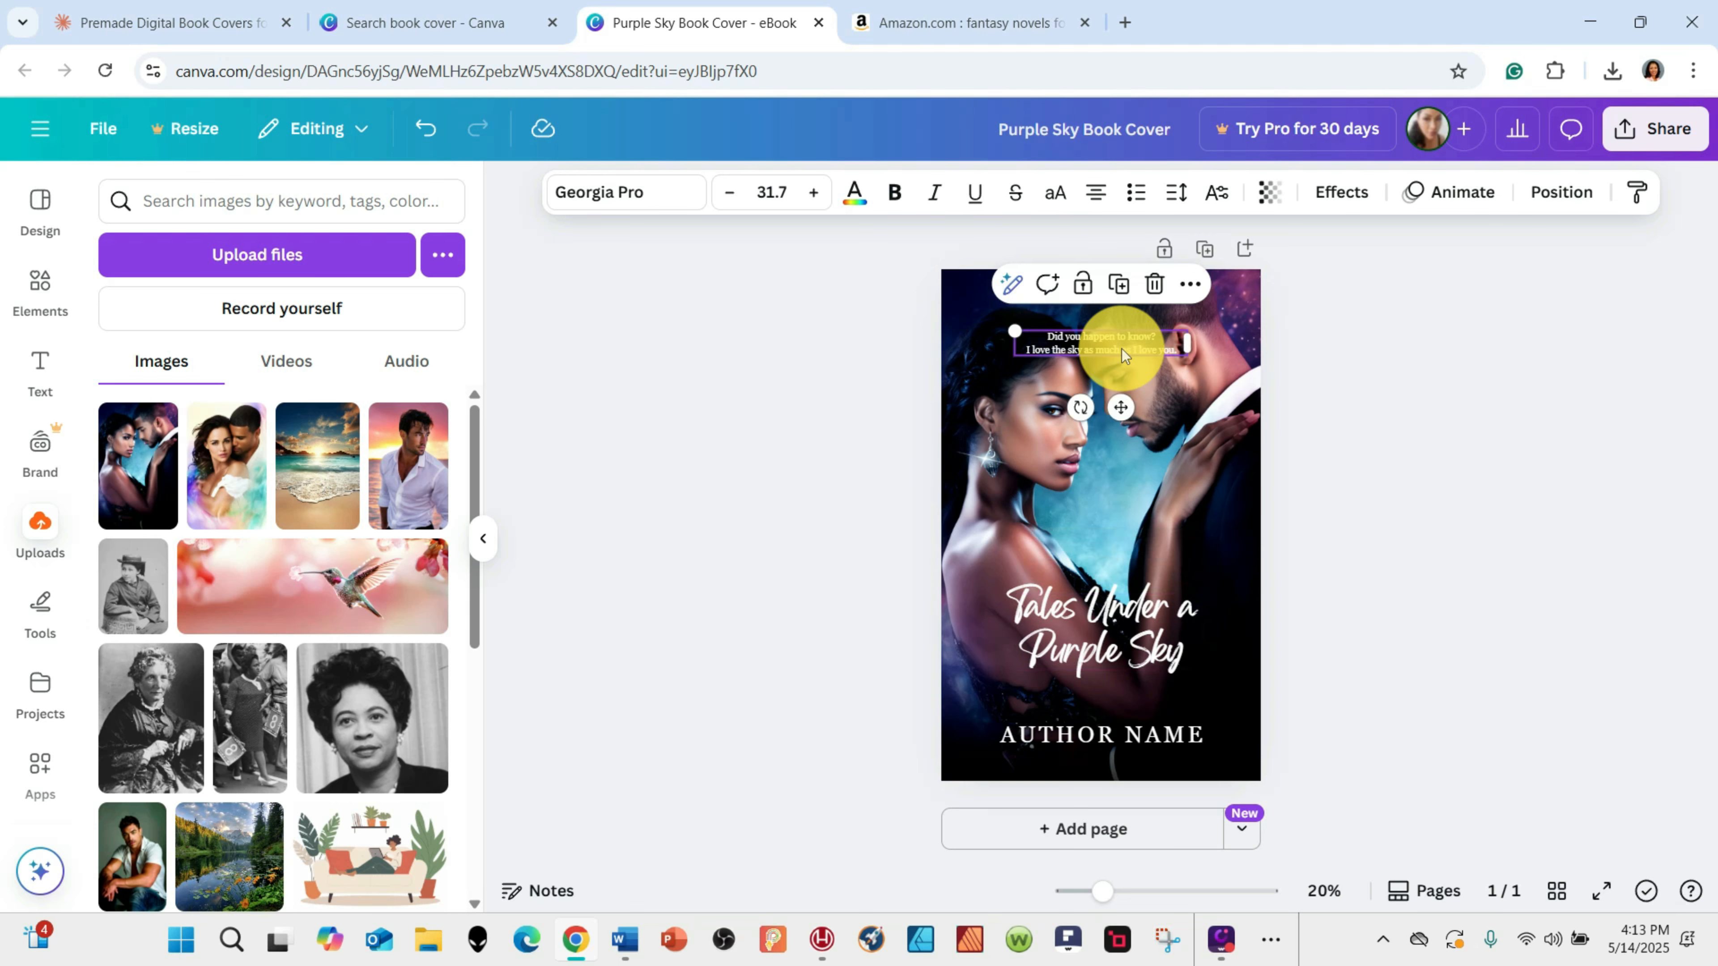
left_click_drag(1122, 355, 1116, 683)
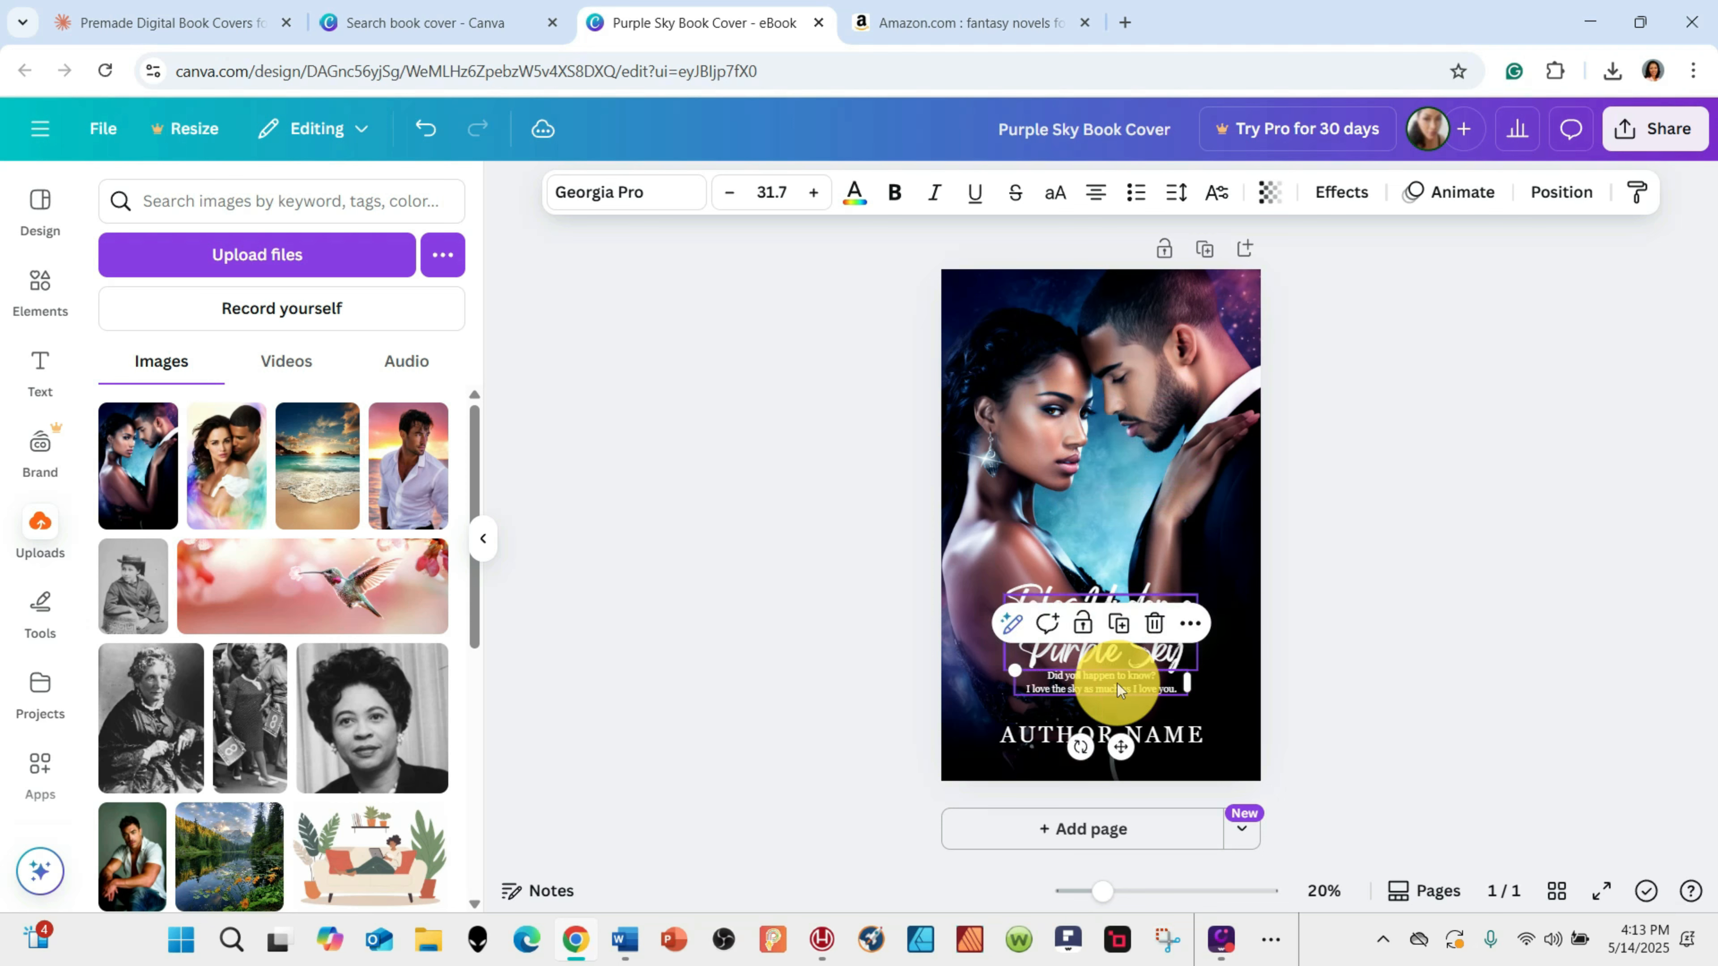
Enlarge the title to font size 123 so it nearly spans the cover width, and move it up clear of the tagline.
left_click(1119, 632)
left_click(1109, 653)
left_click(1039, 596)
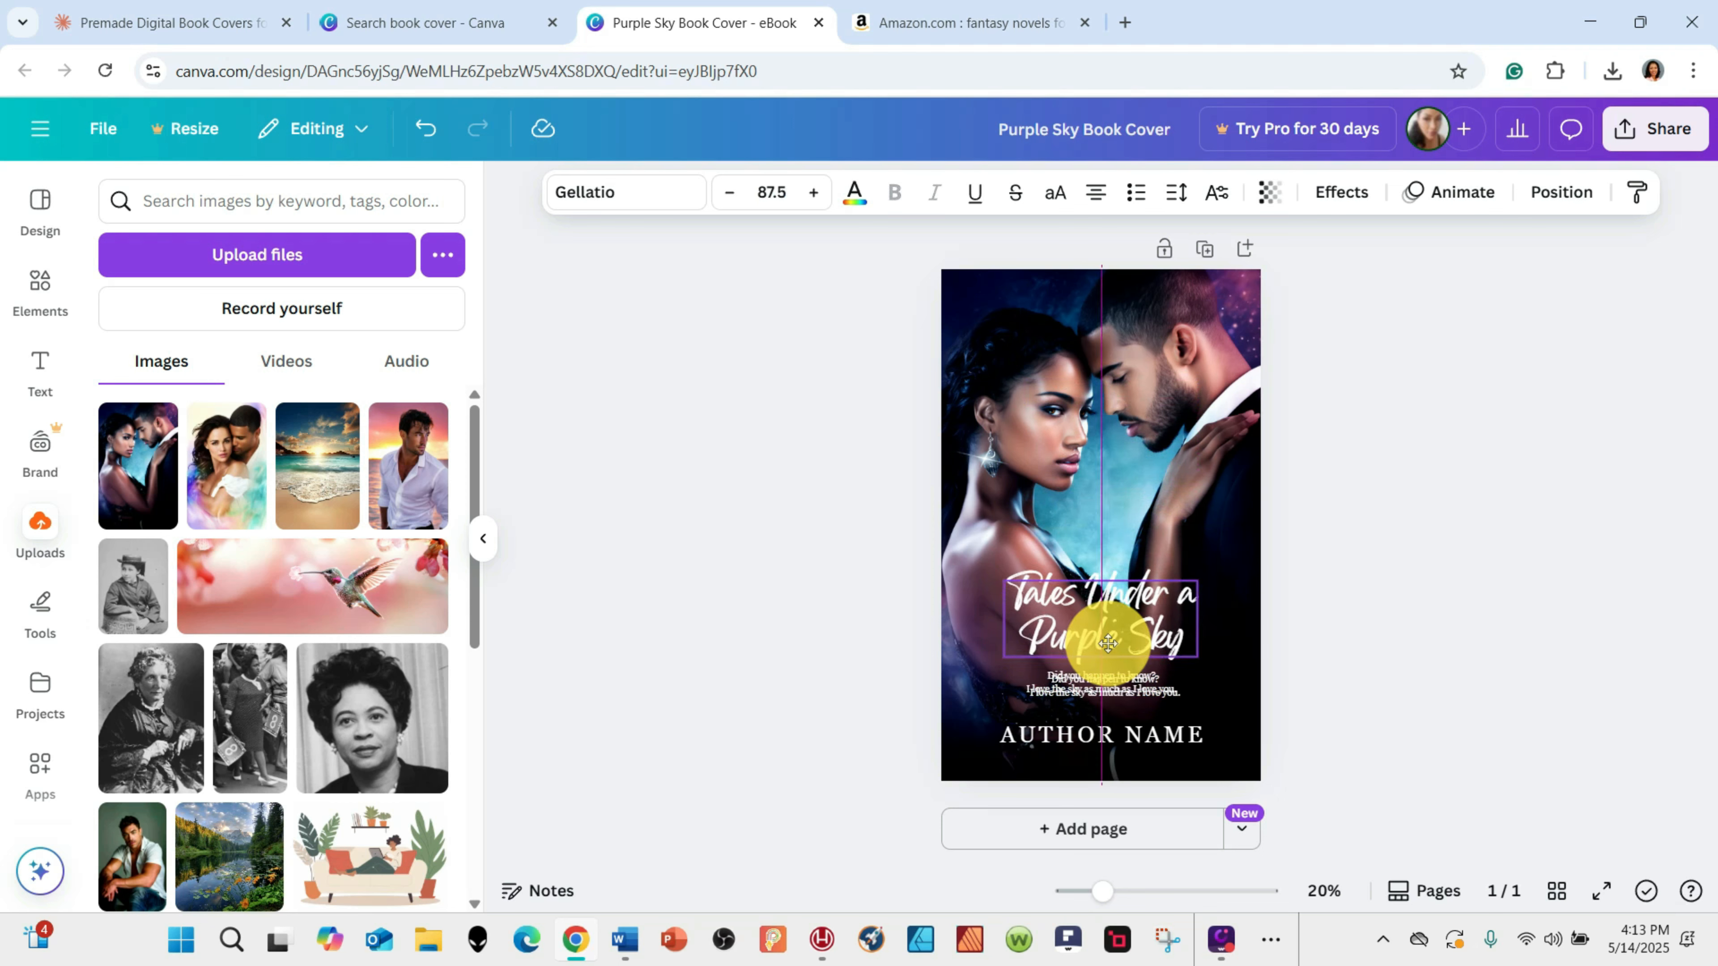
left_click_drag(1004, 580, 957, 561)
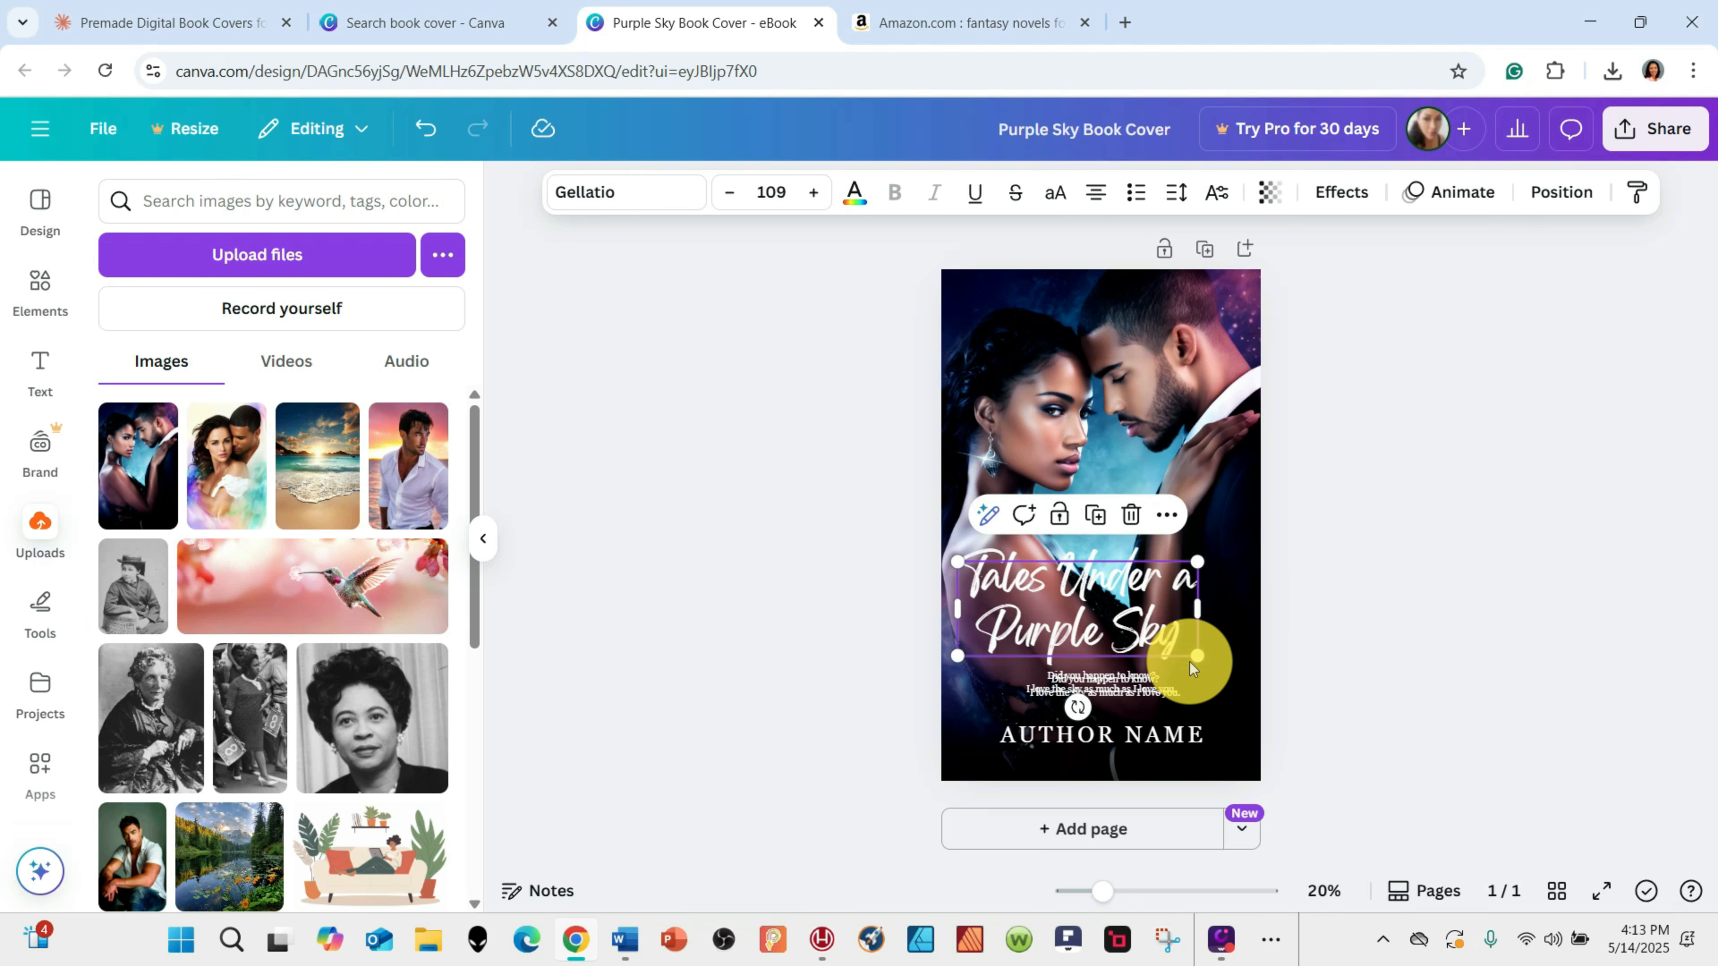
left_click_drag(1192, 659, 1229, 668)
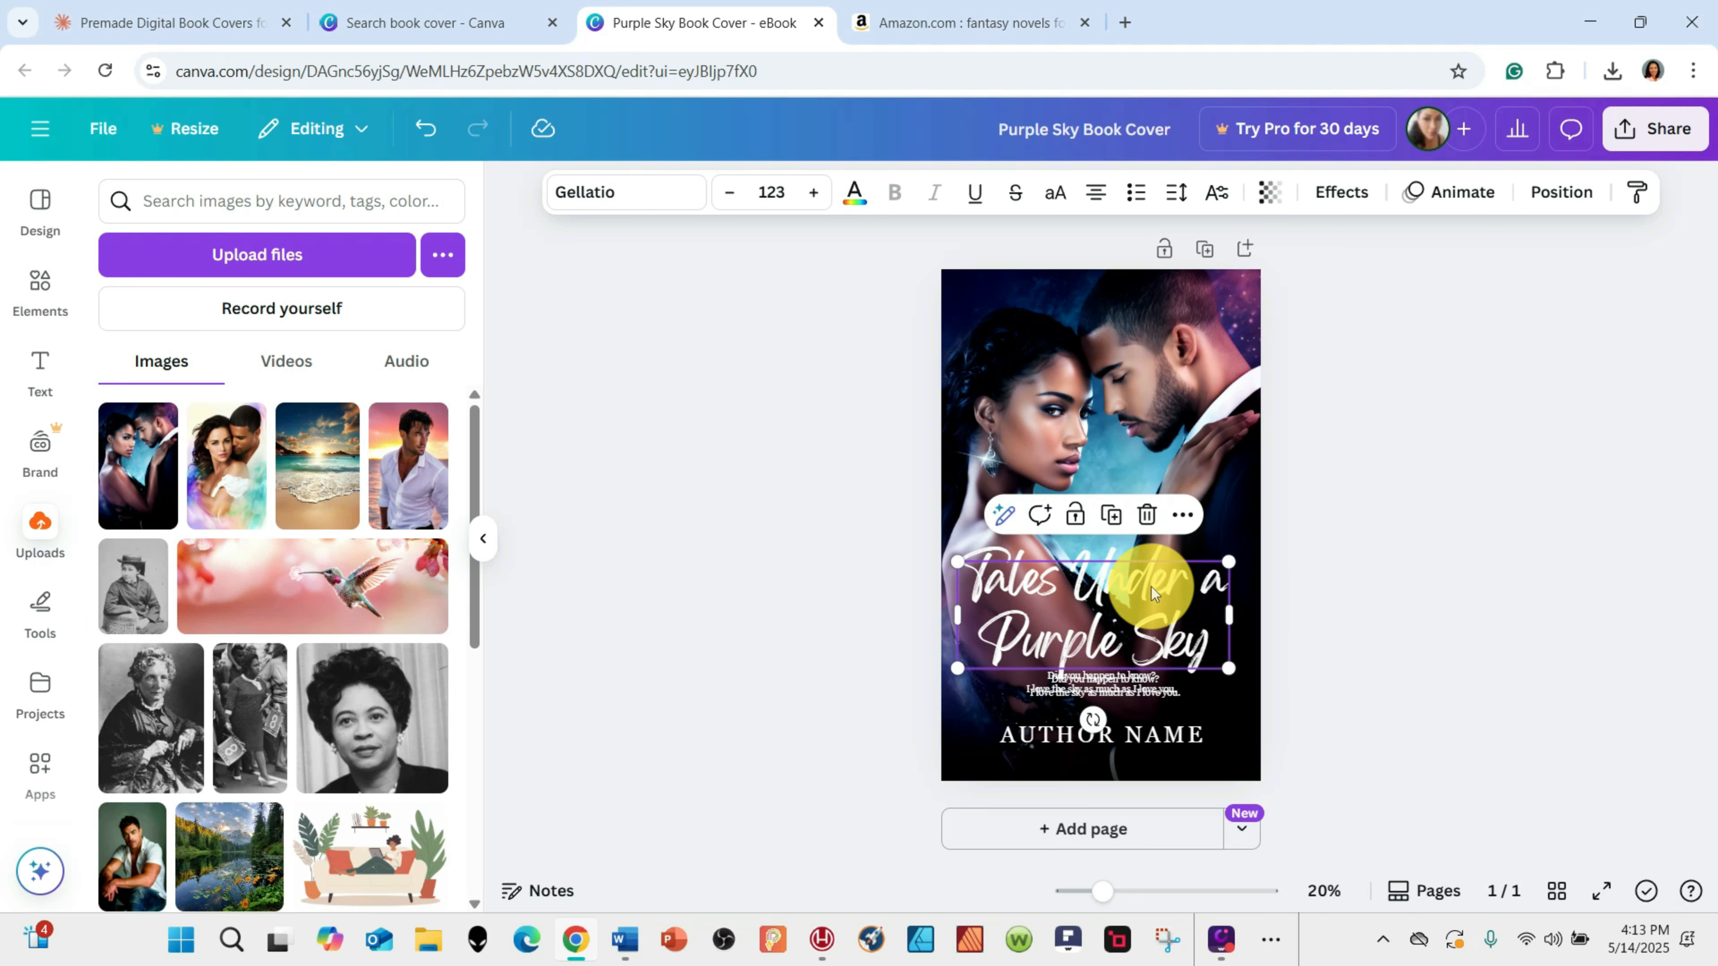
left_click_drag(1154, 594, 1163, 523)
Separate the duplicate tagline from the original and delete it.
left_click(1136, 689)
left_click_drag(1135, 689, 1139, 385)
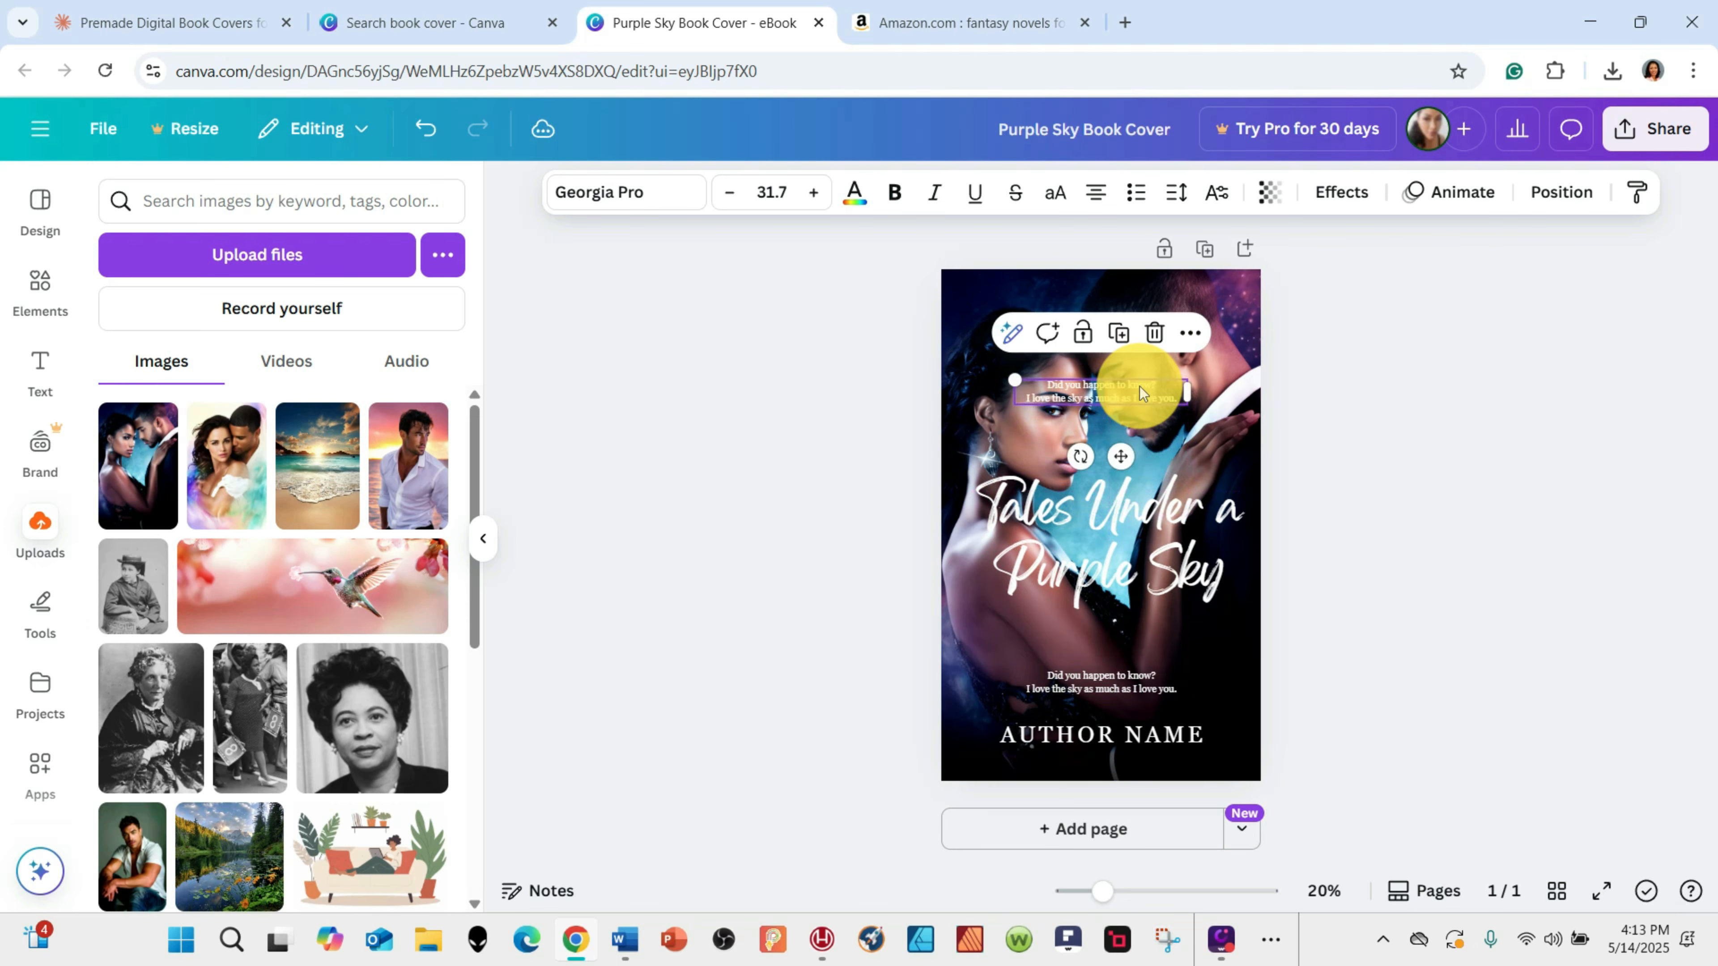
left_click(1154, 336)
Lower the enlarged title toward the author name and tuck the tagline between them, offset to the right under "Purple Sky".
left_click_drag(1126, 585, 1115, 640)
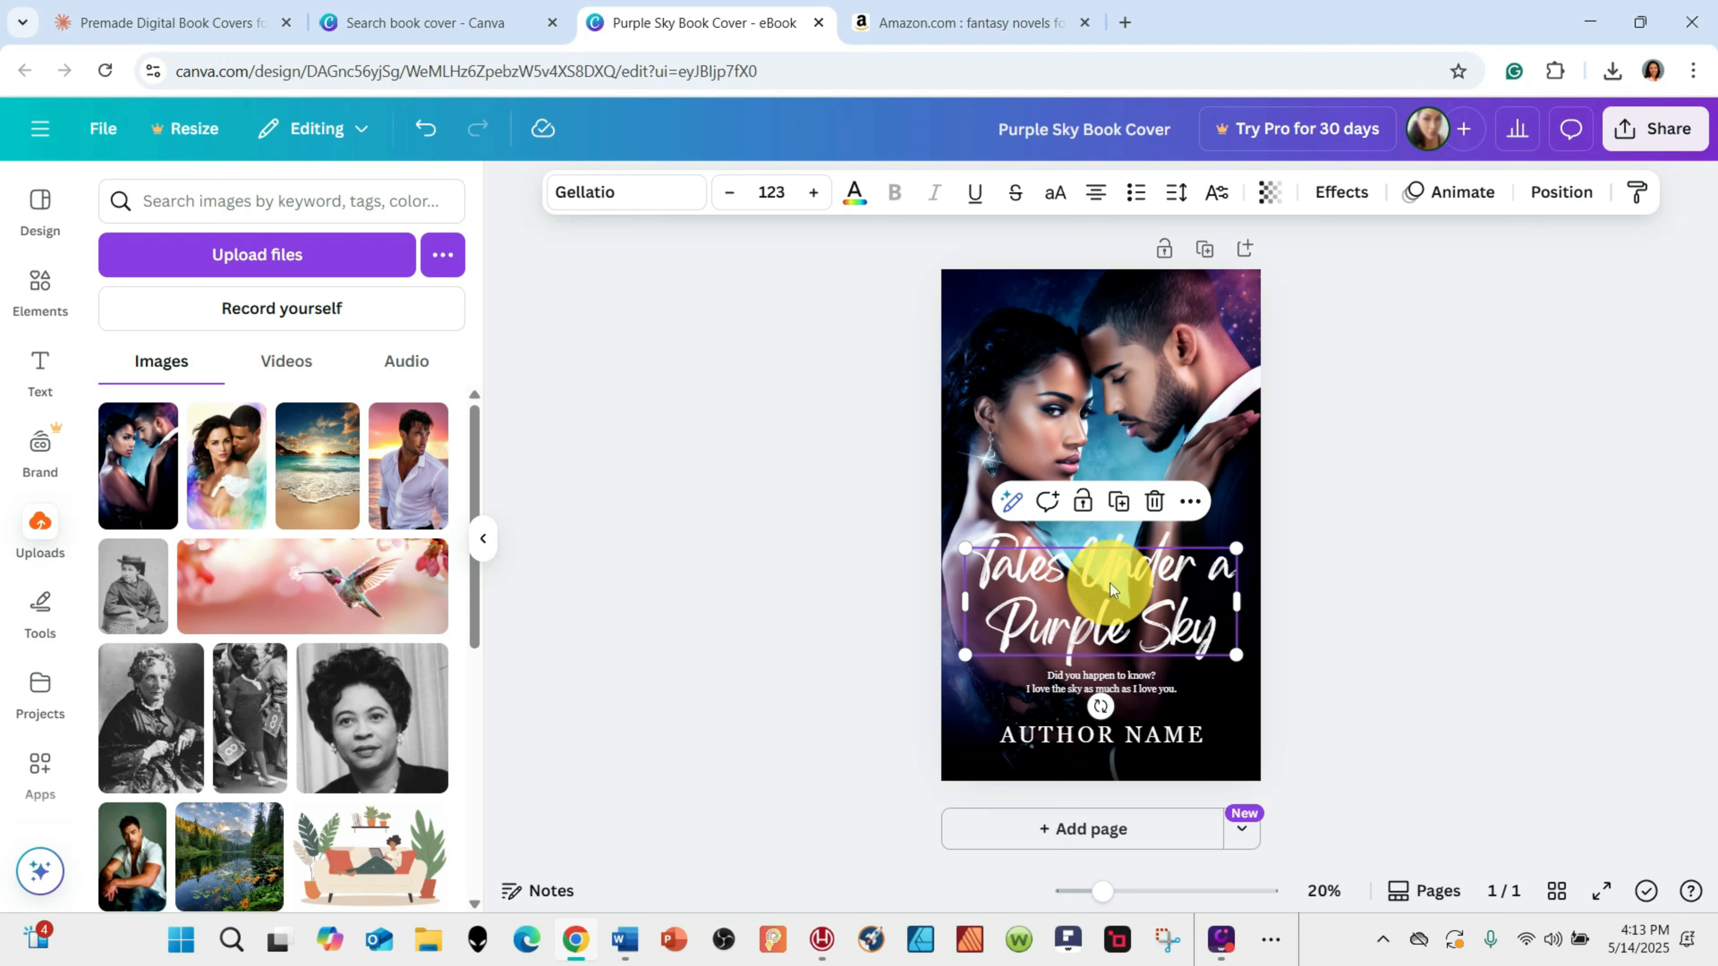
left_click_drag(1106, 683, 1115, 281)
left_click(1148, 568)
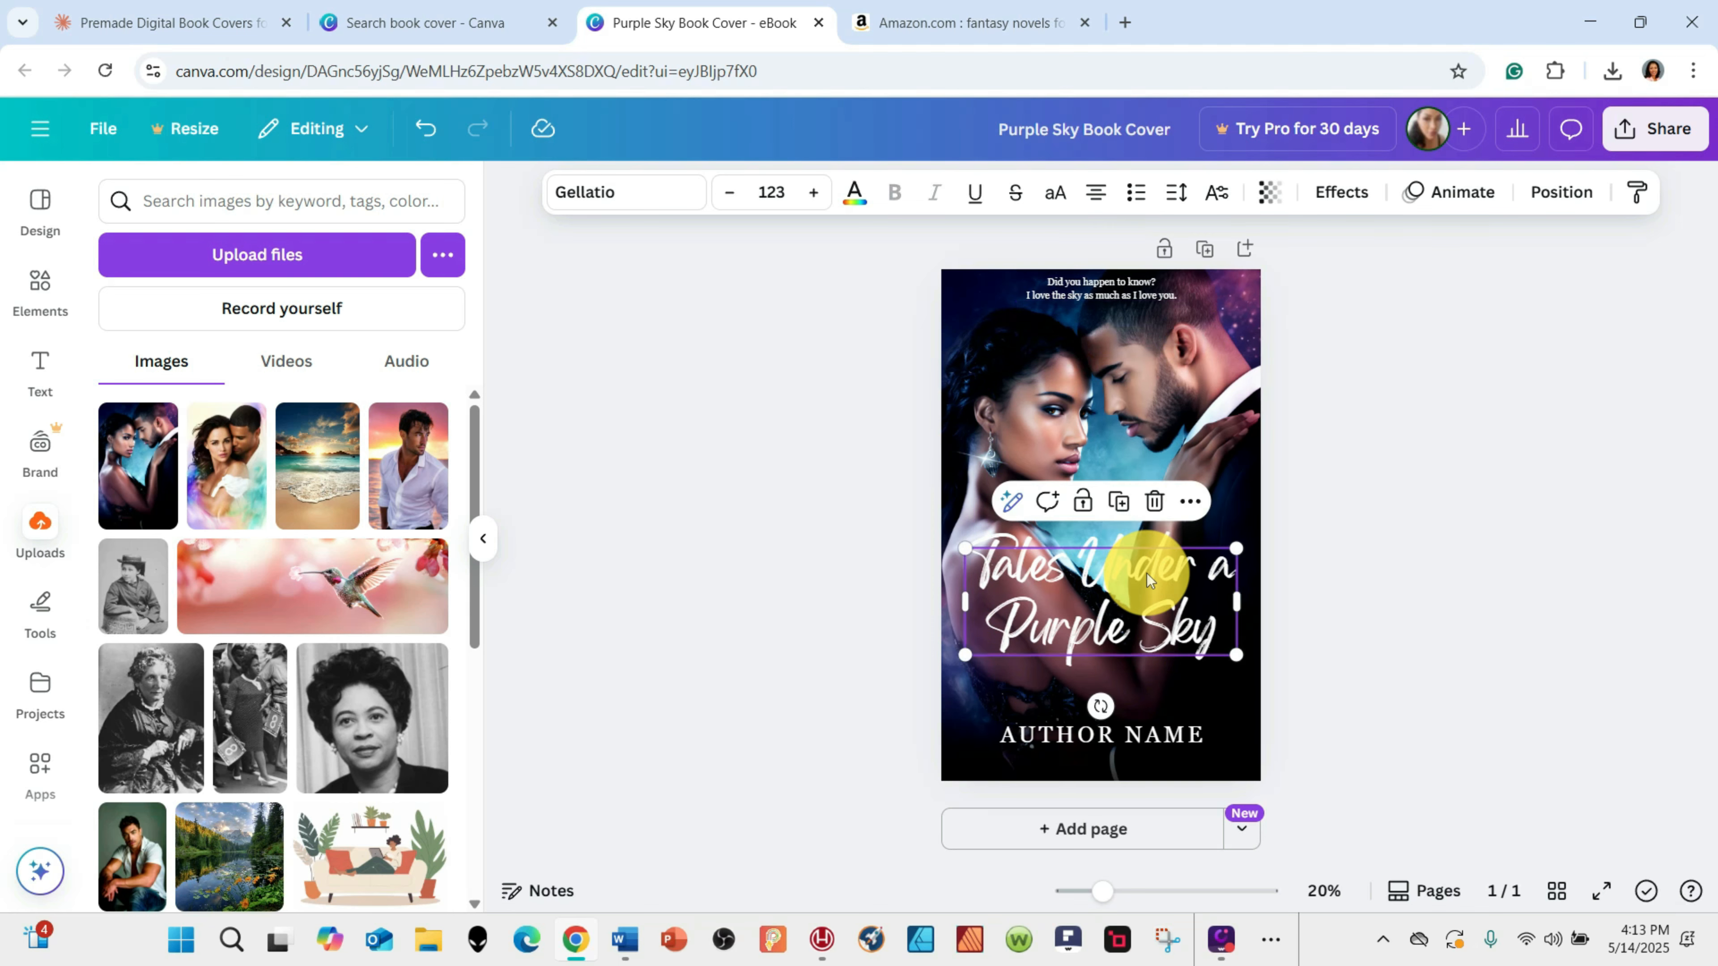
left_click(1112, 280)
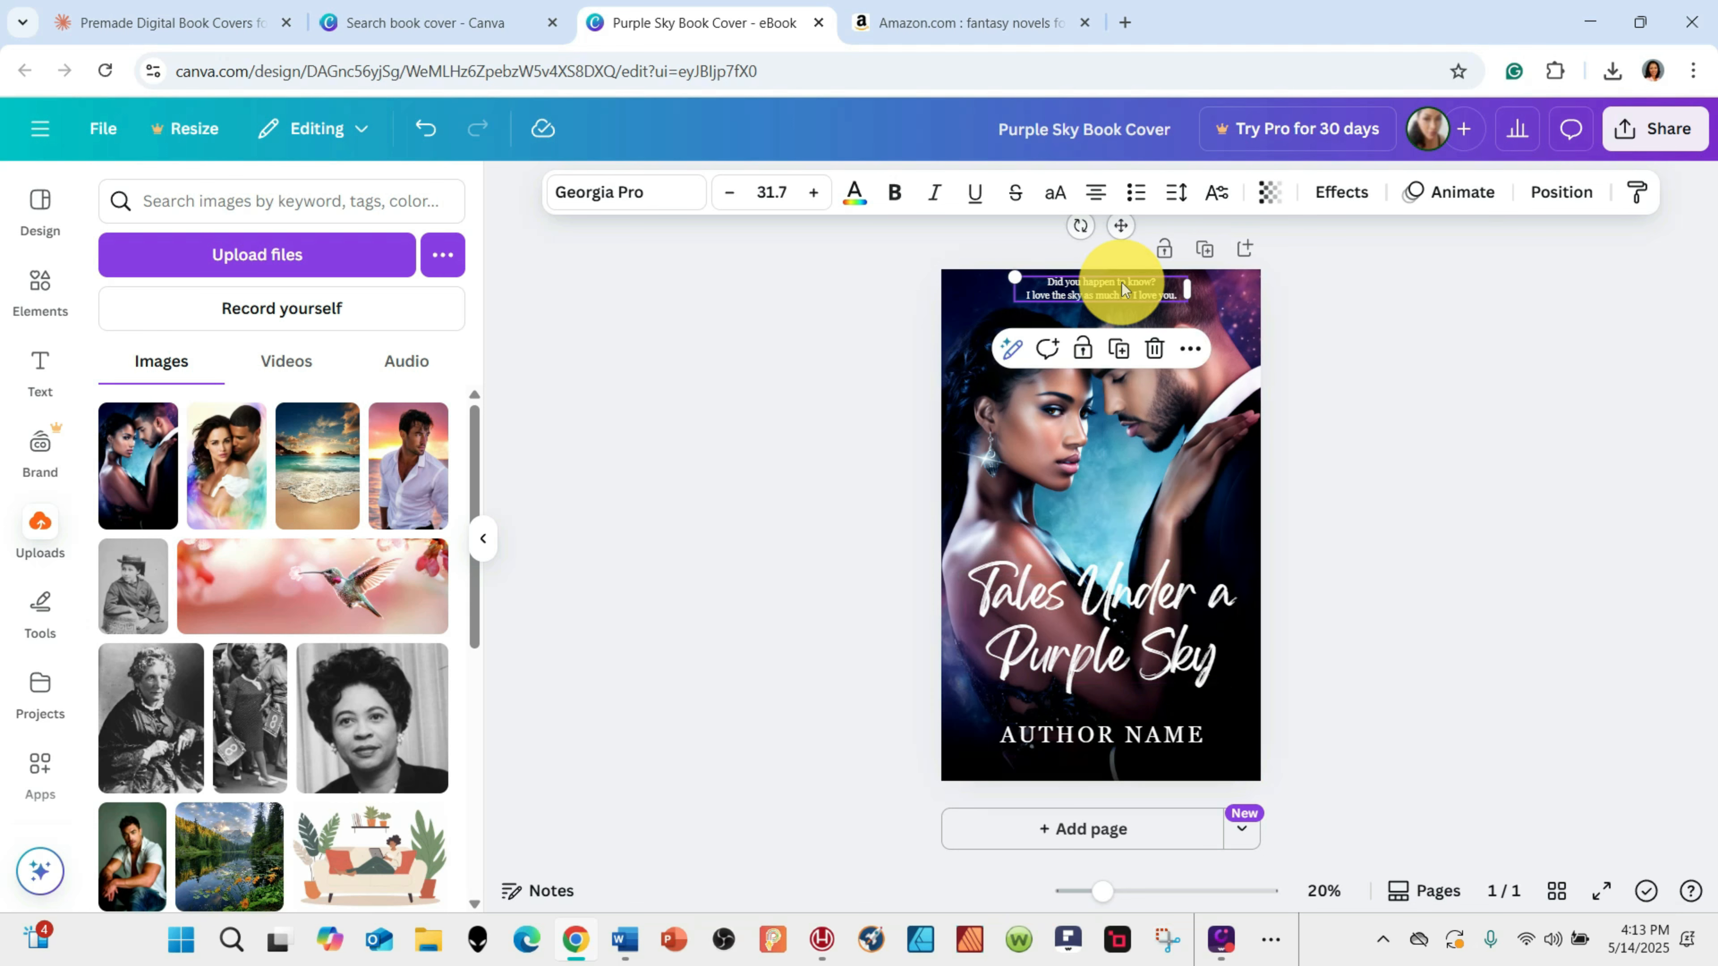
left_click_drag(1112, 280, 1159, 702)
left_click(1157, 576)
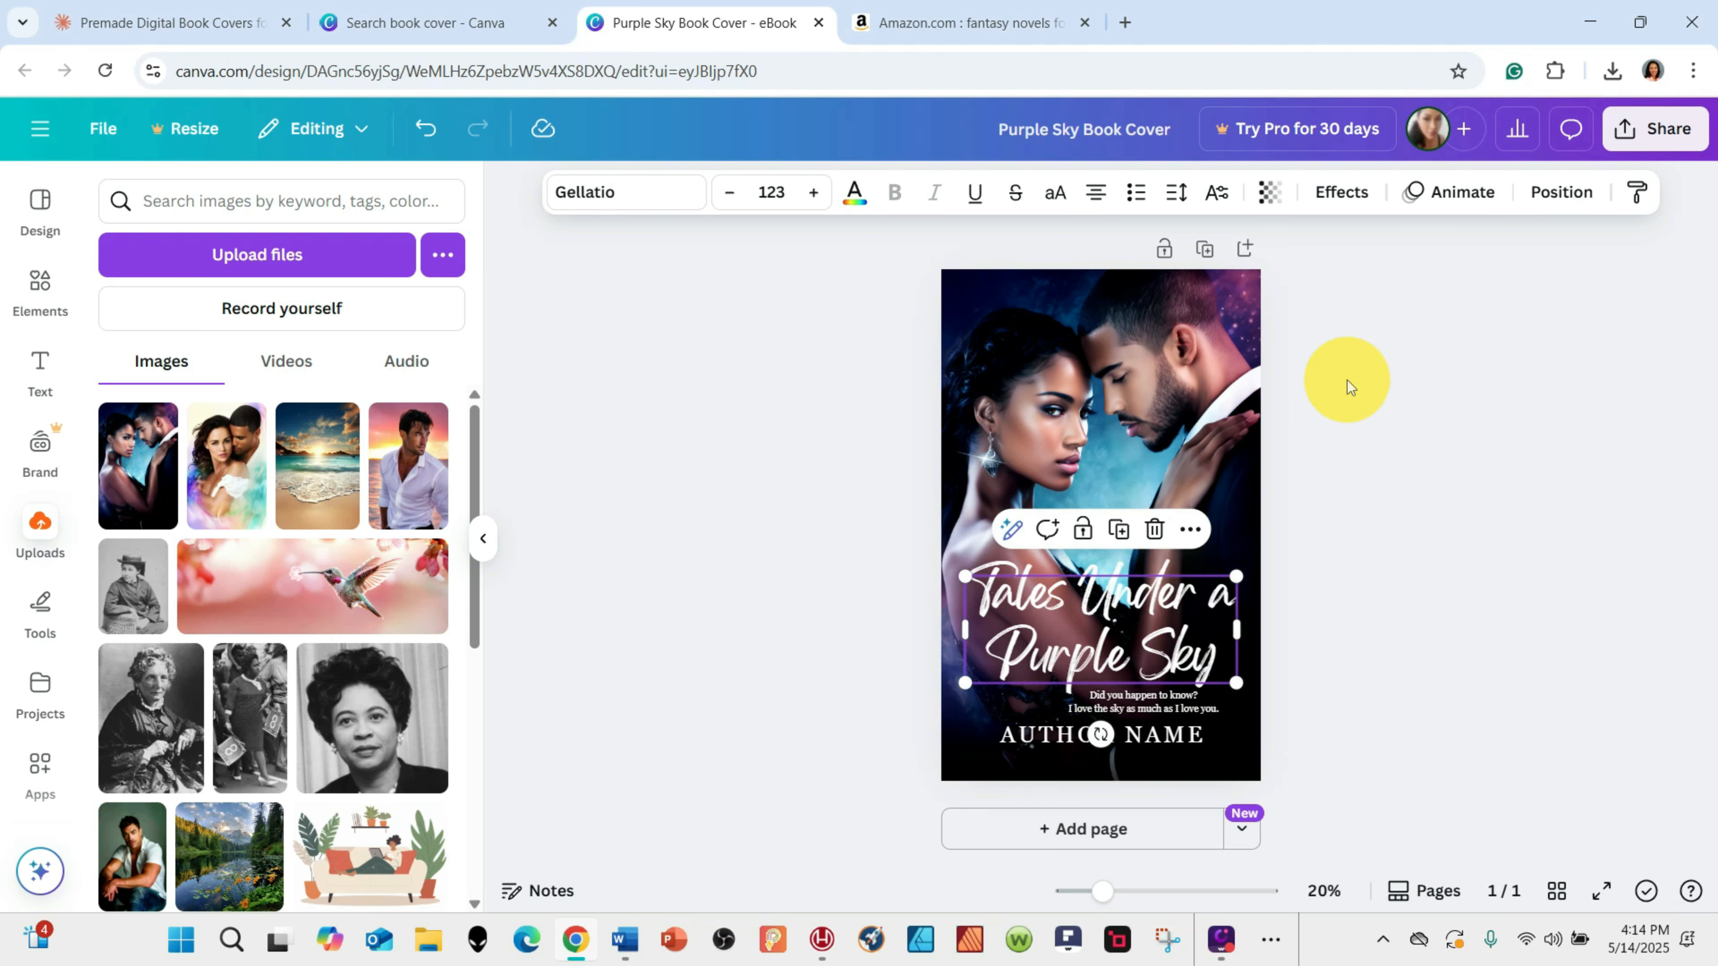
left_click(1377, 456)
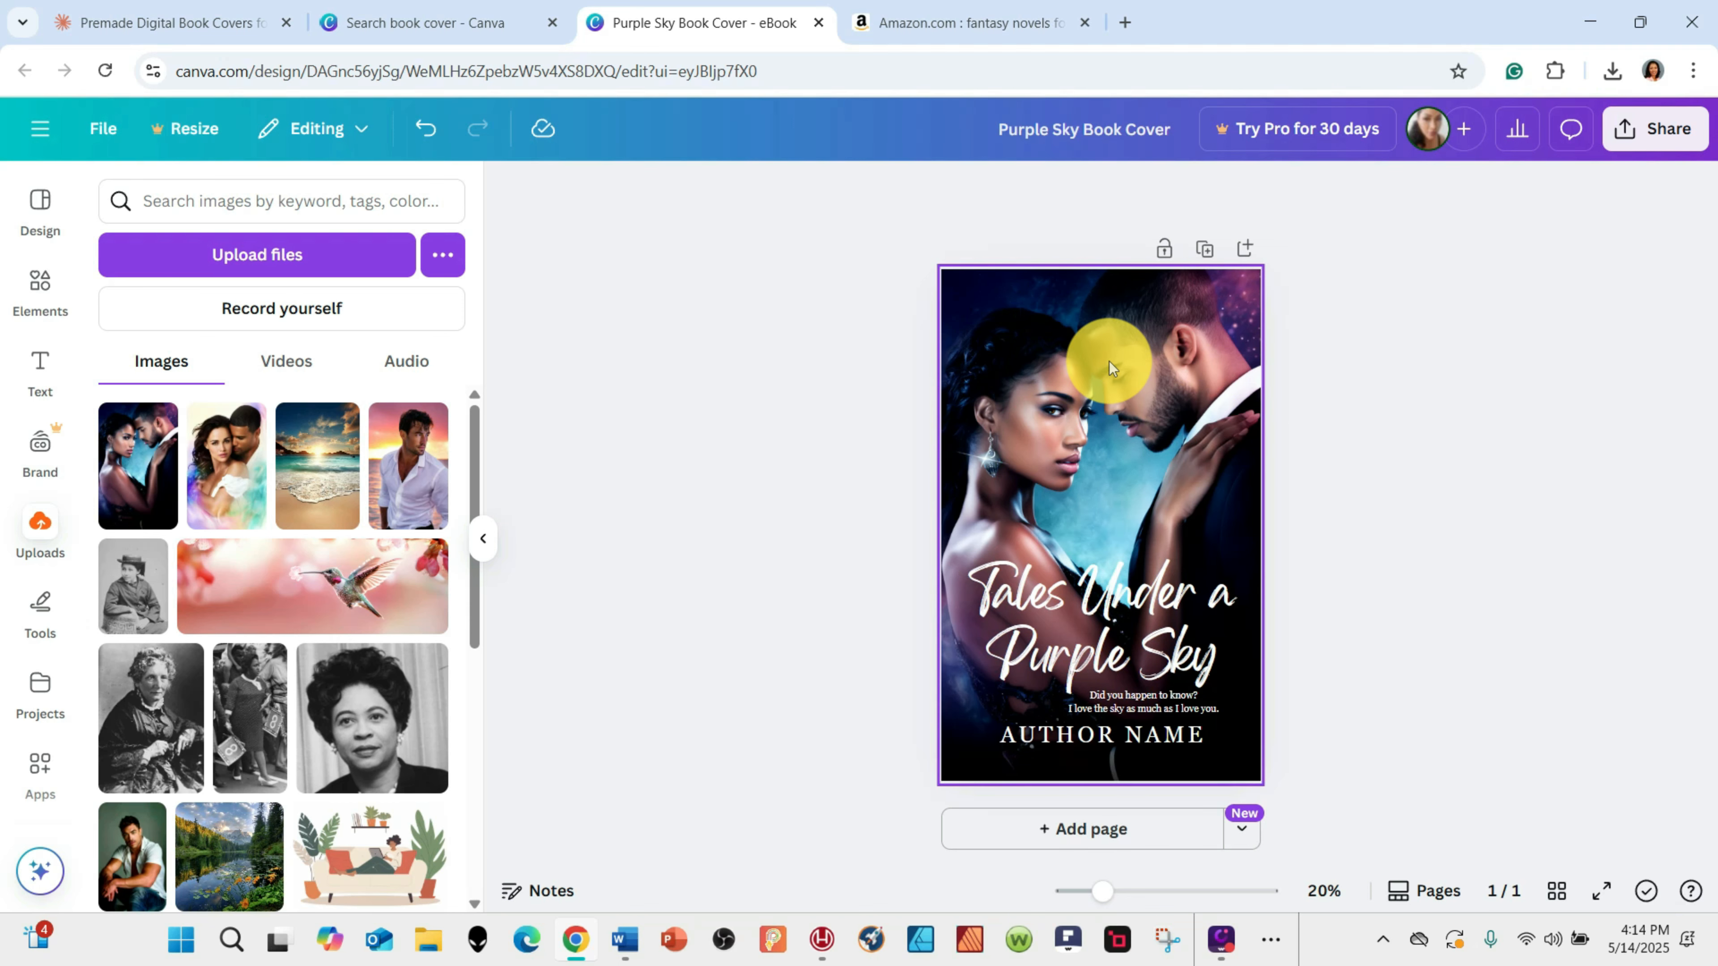
Try the Neon, Glitch and Echo text effects on the title.
left_click(1127, 605)
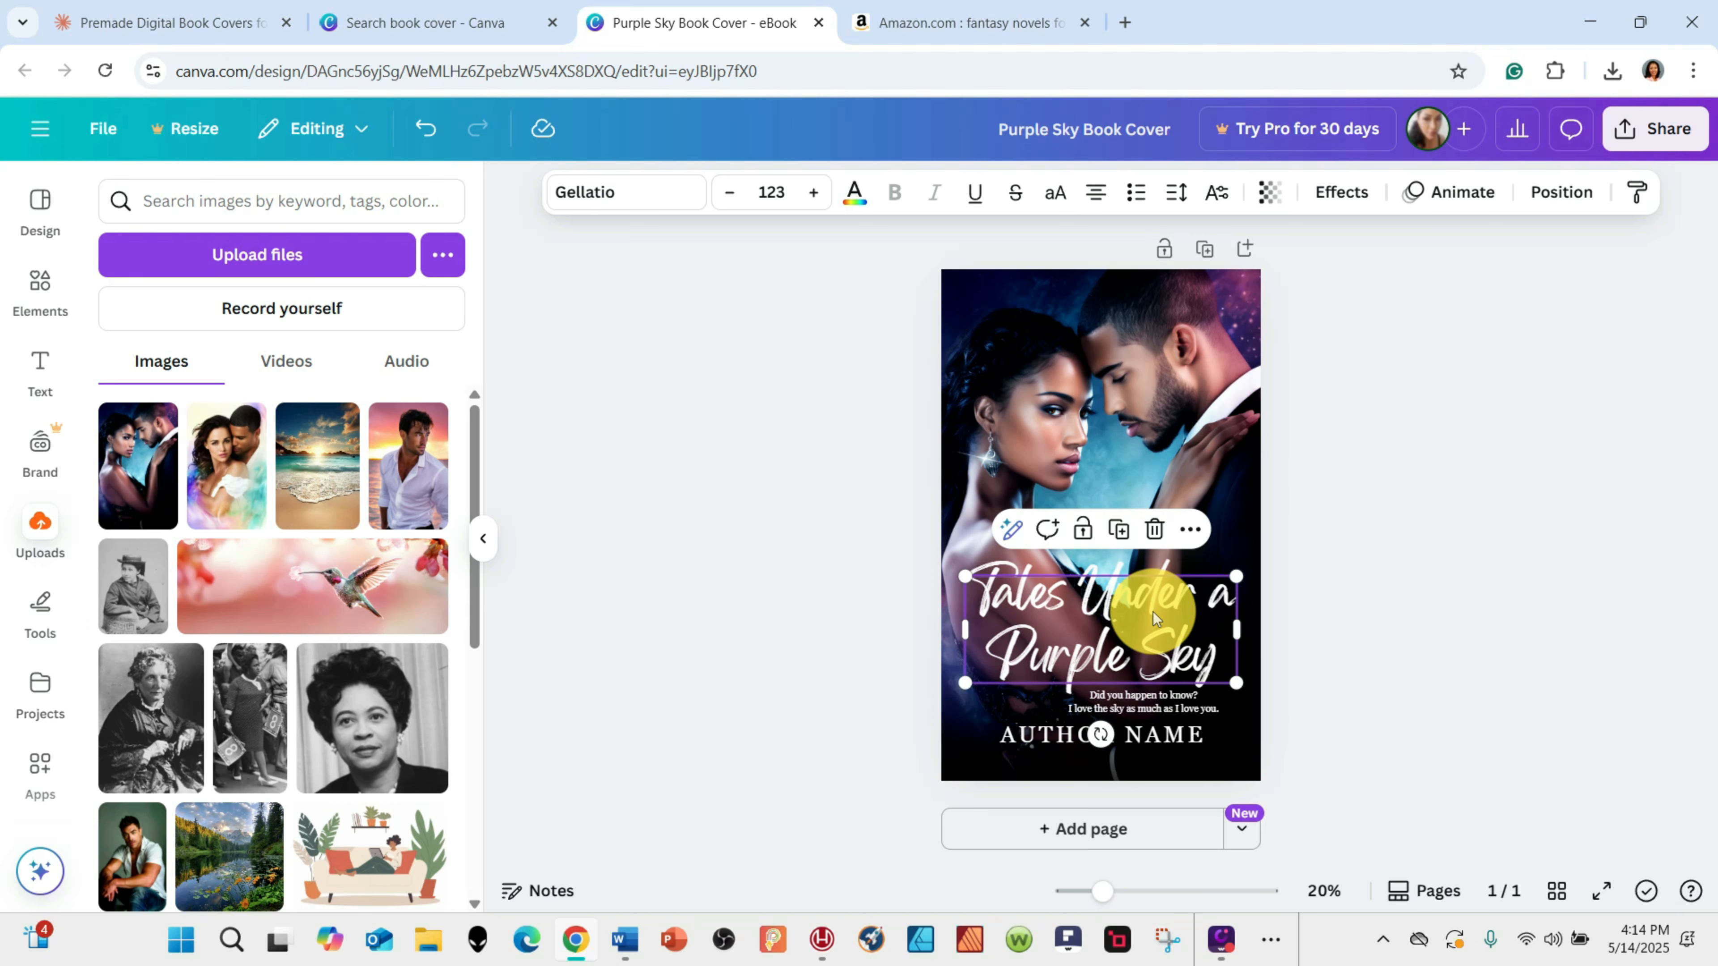
left_click(1333, 192)
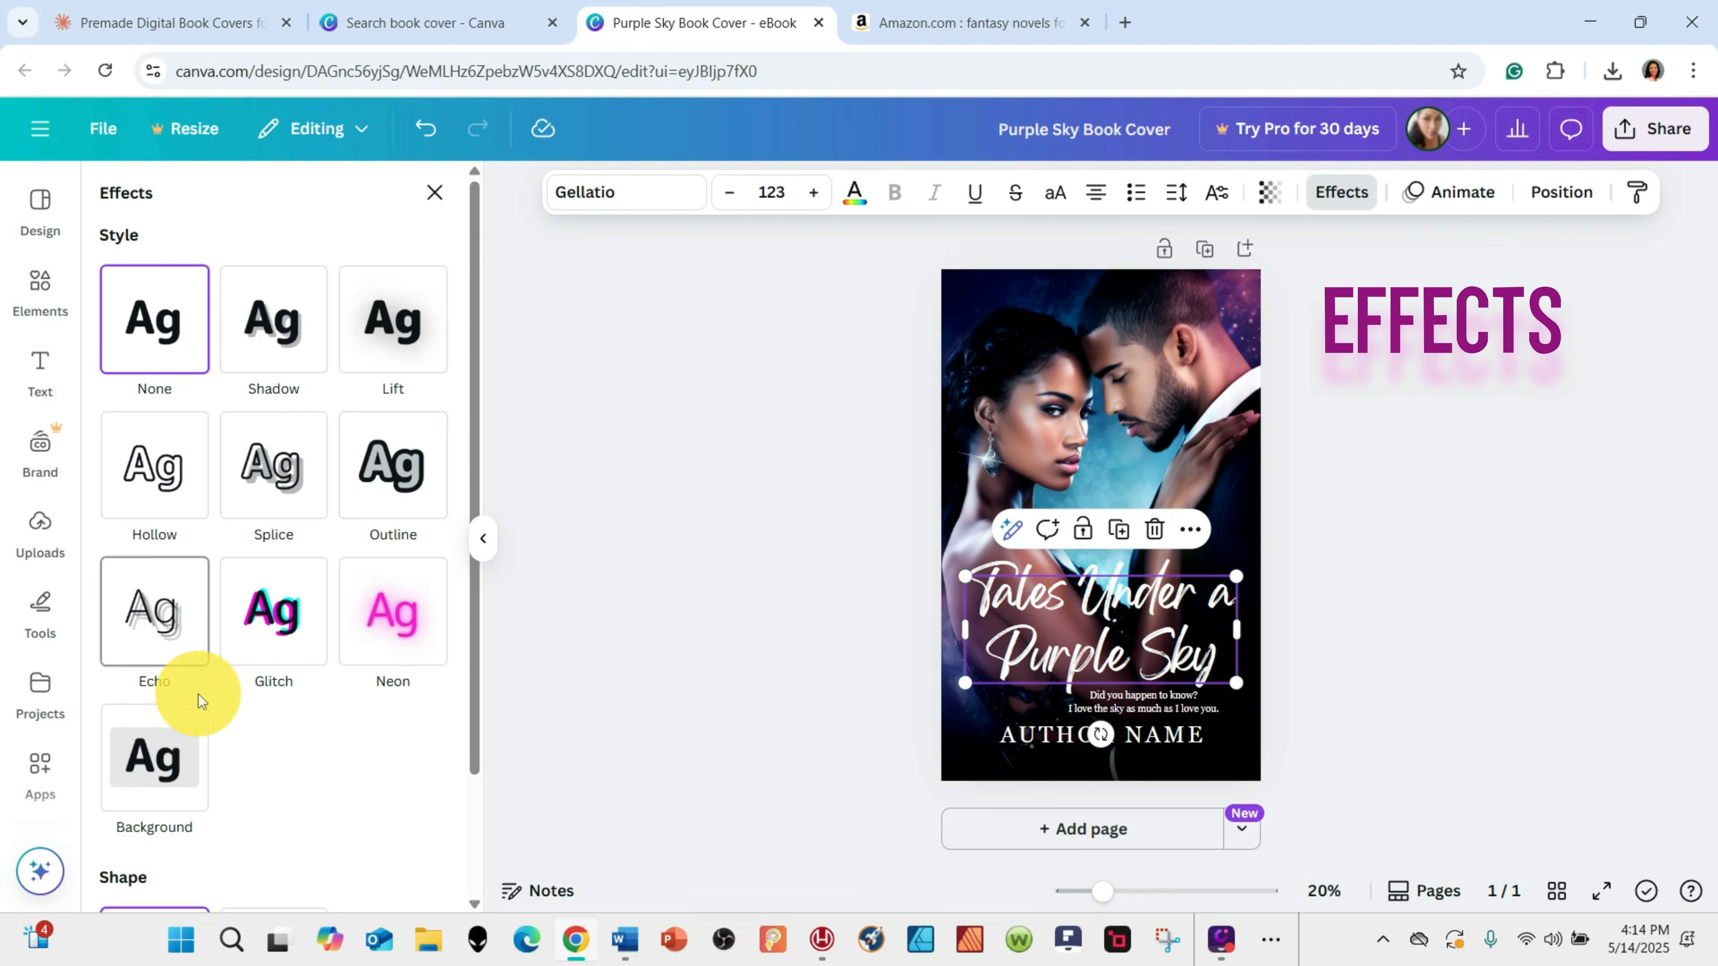
left_click(376, 618)
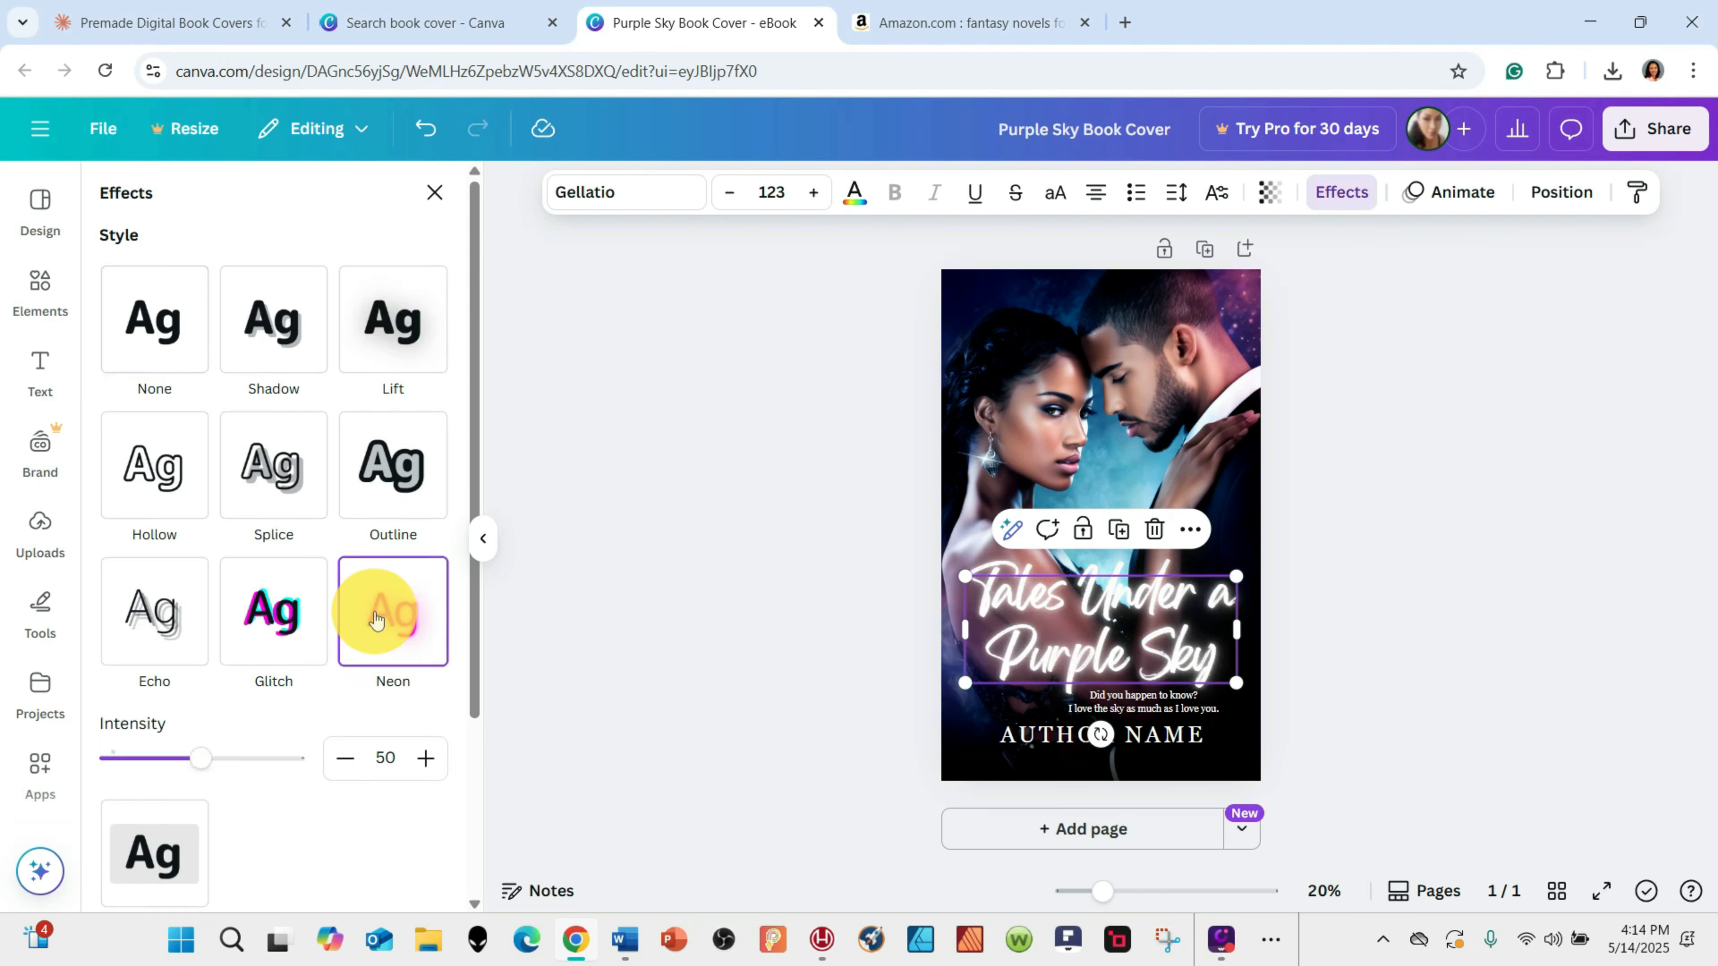
left_click(270, 609)
left_click(189, 594)
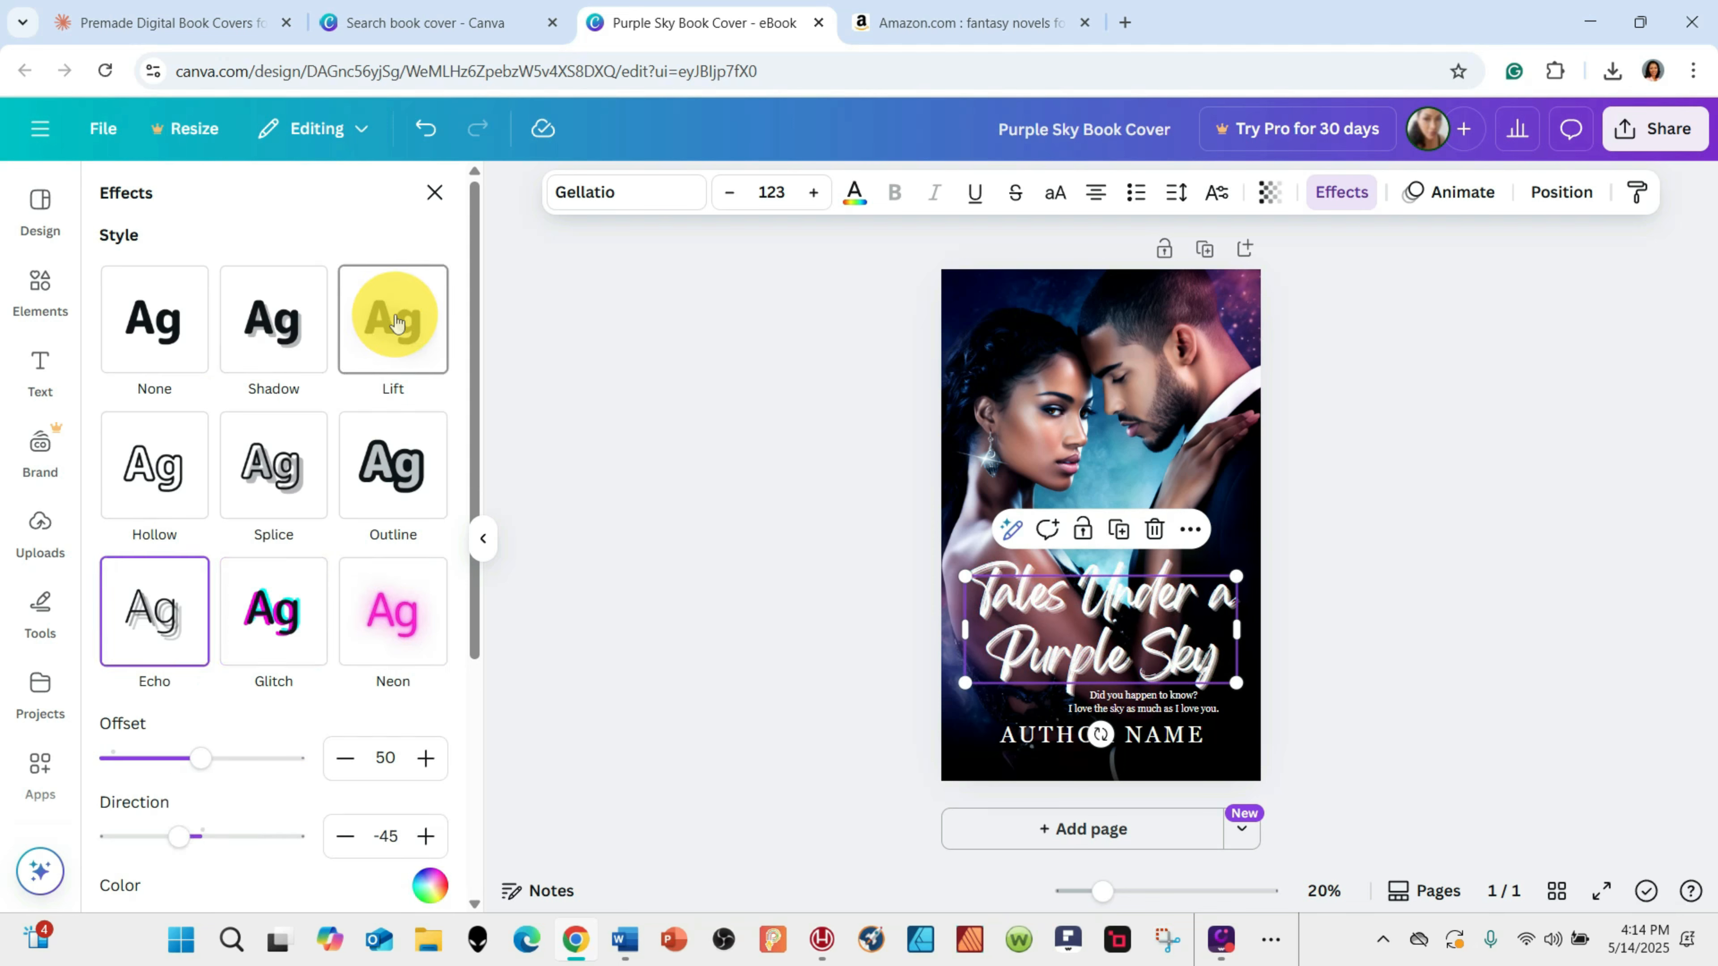
Apply the Lift effect to the title with an intensity of 100.
left_click(396, 323)
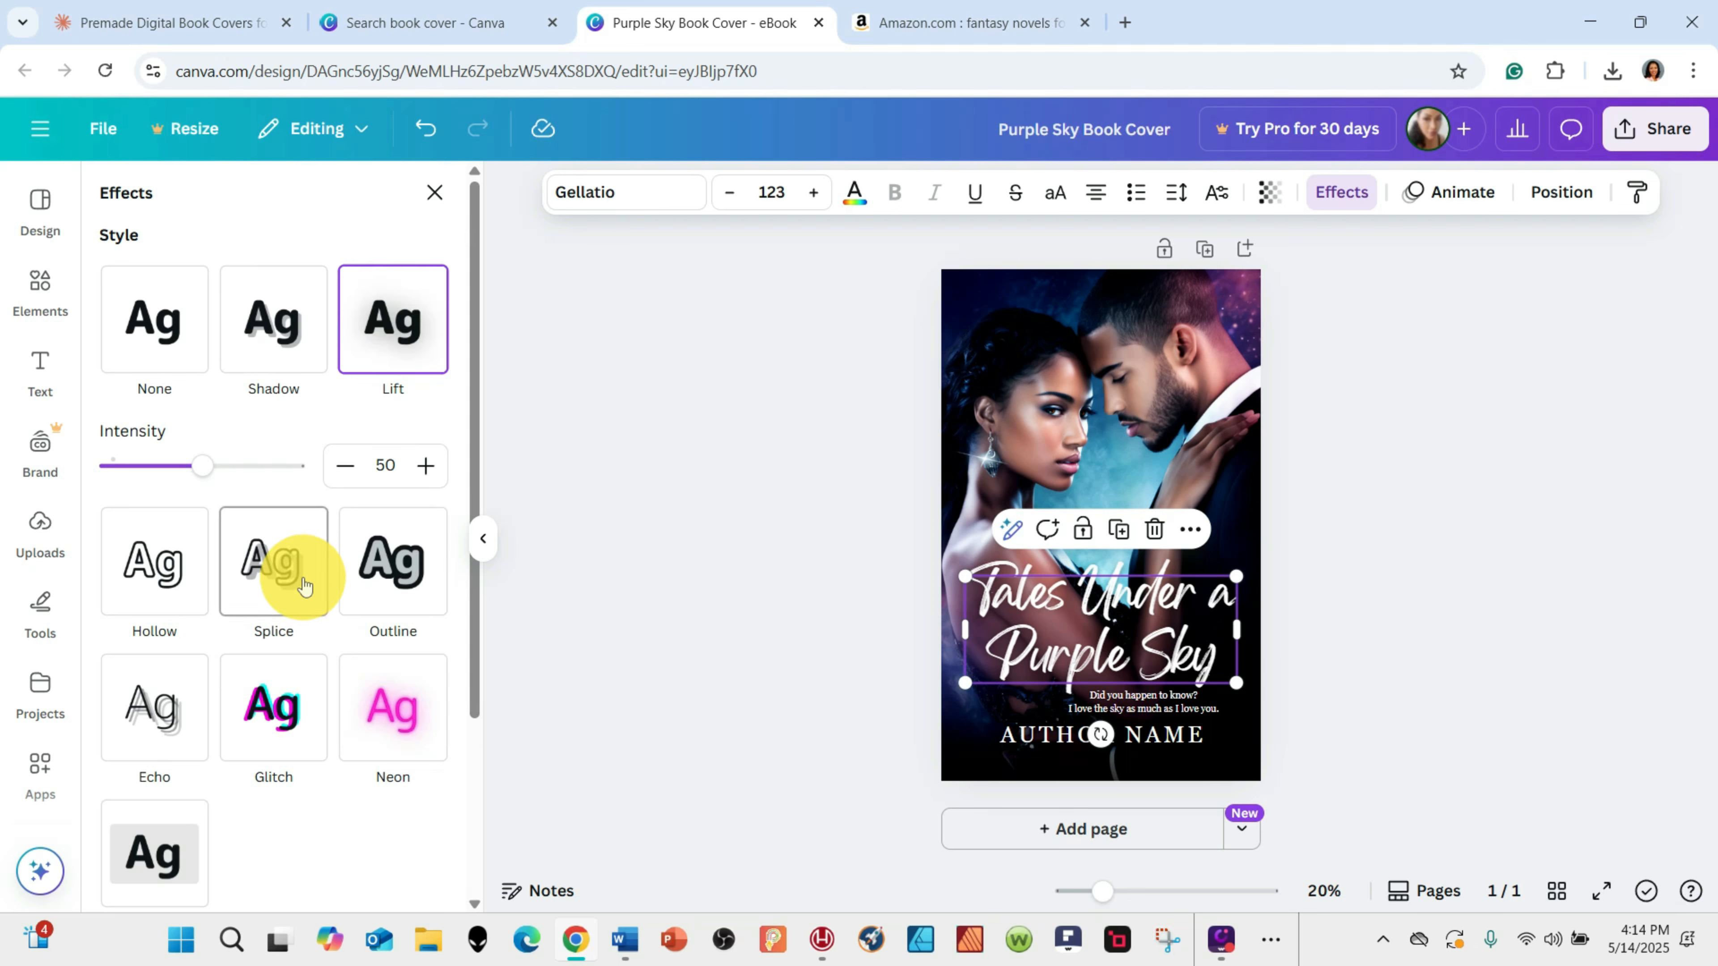
scroll(287, 582, "down", 3)
scroll(291, 585, "up", 3)
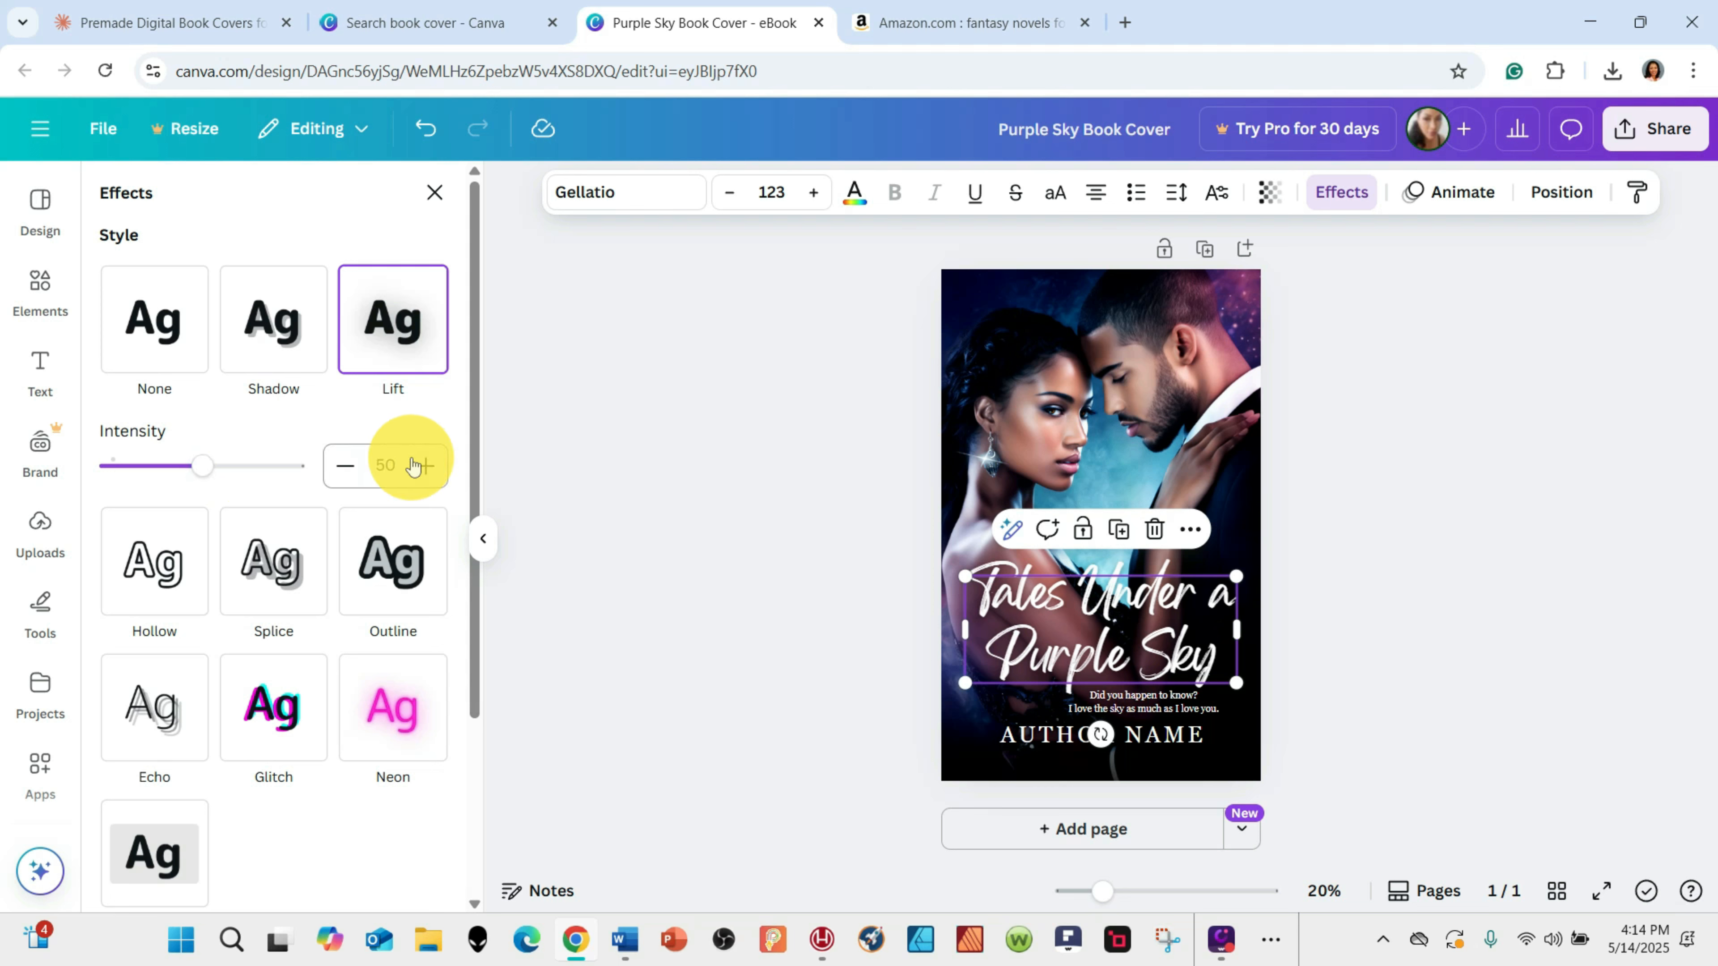
left_click_drag(212, 474, 298, 460)
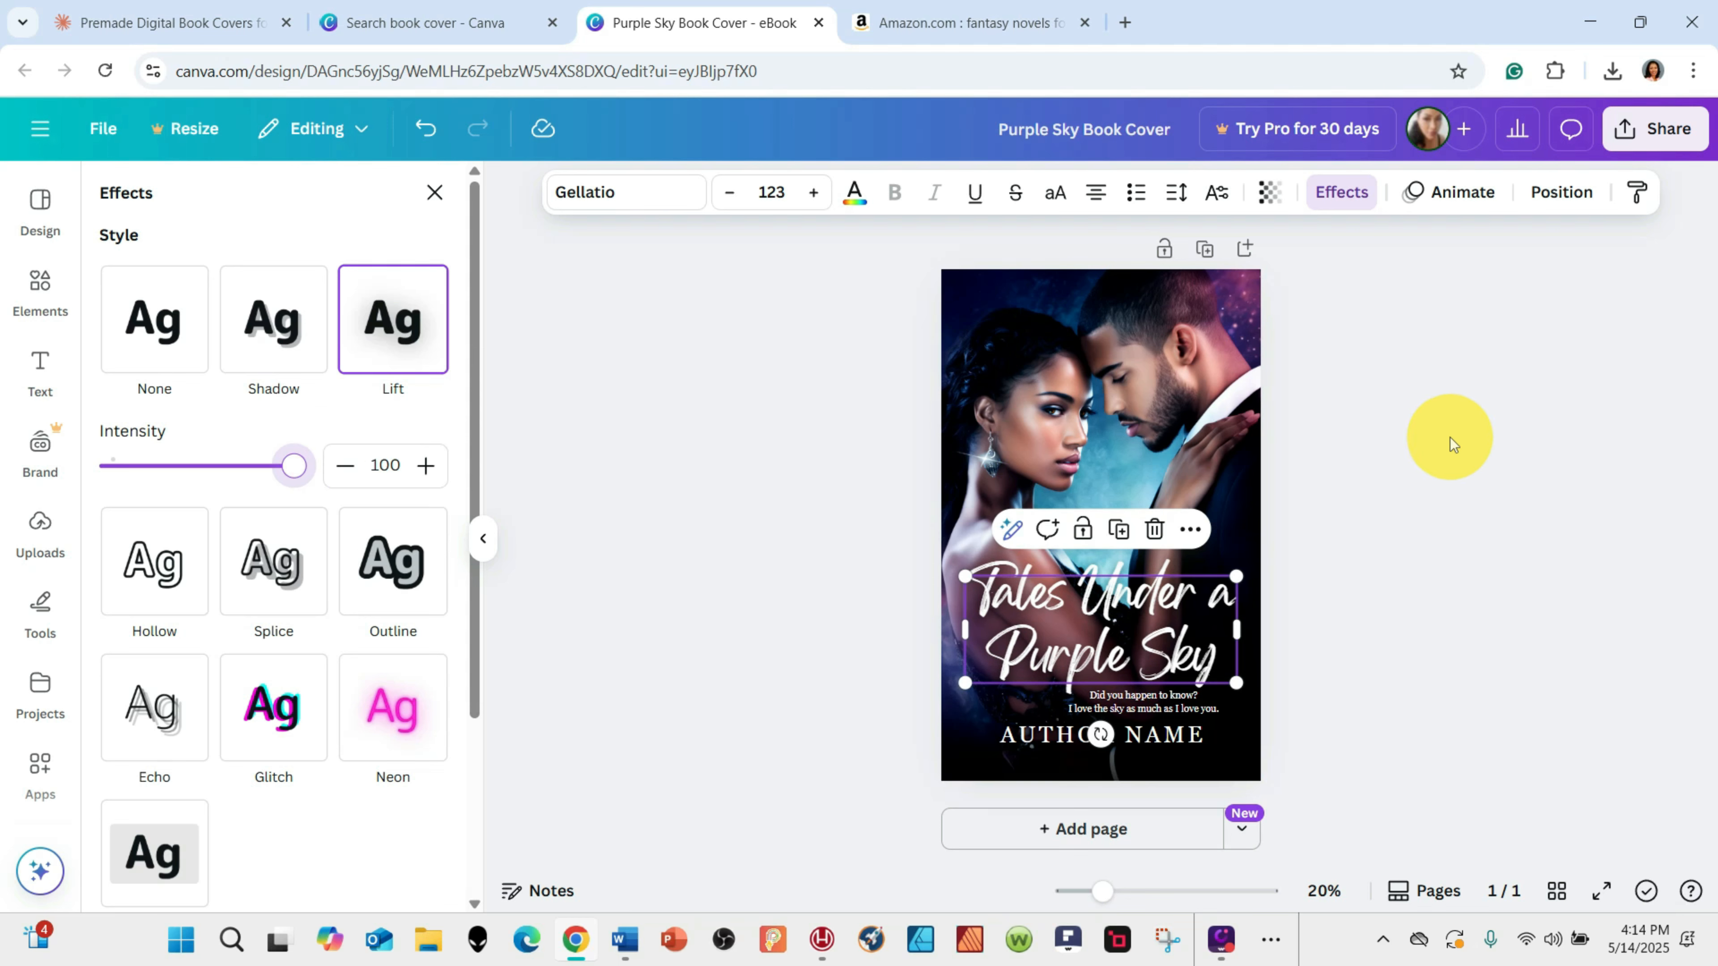
left_click(1365, 472)
left_click(857, 375)
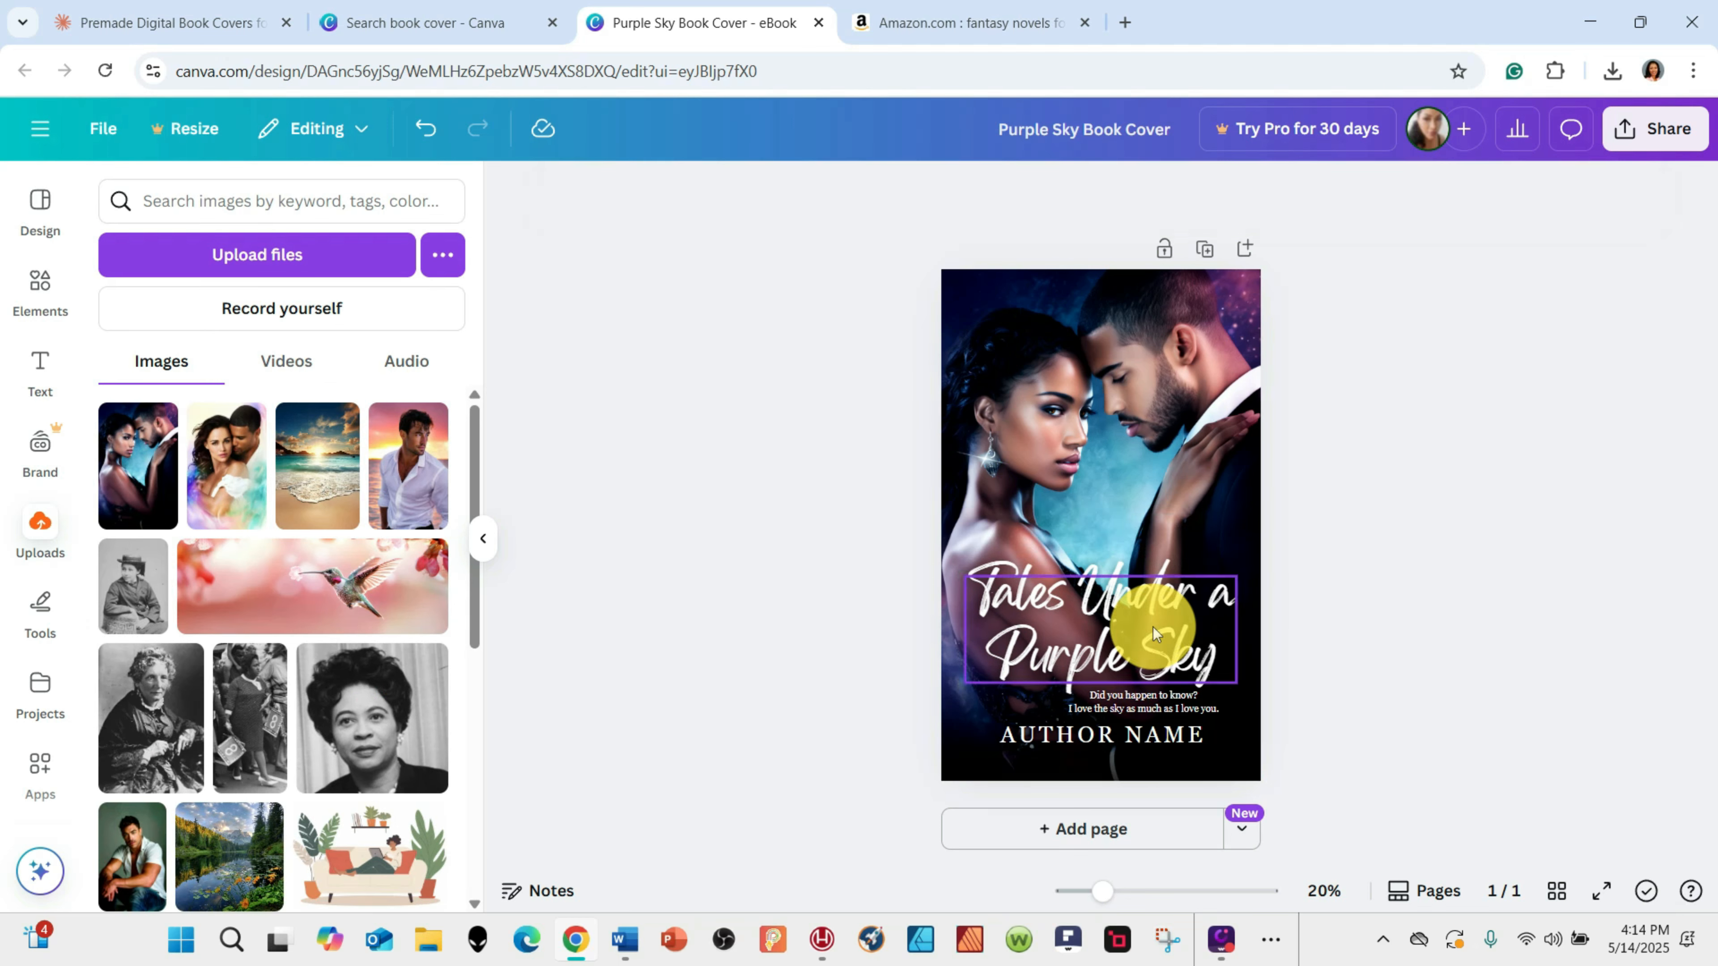
left_click(1170, 740)
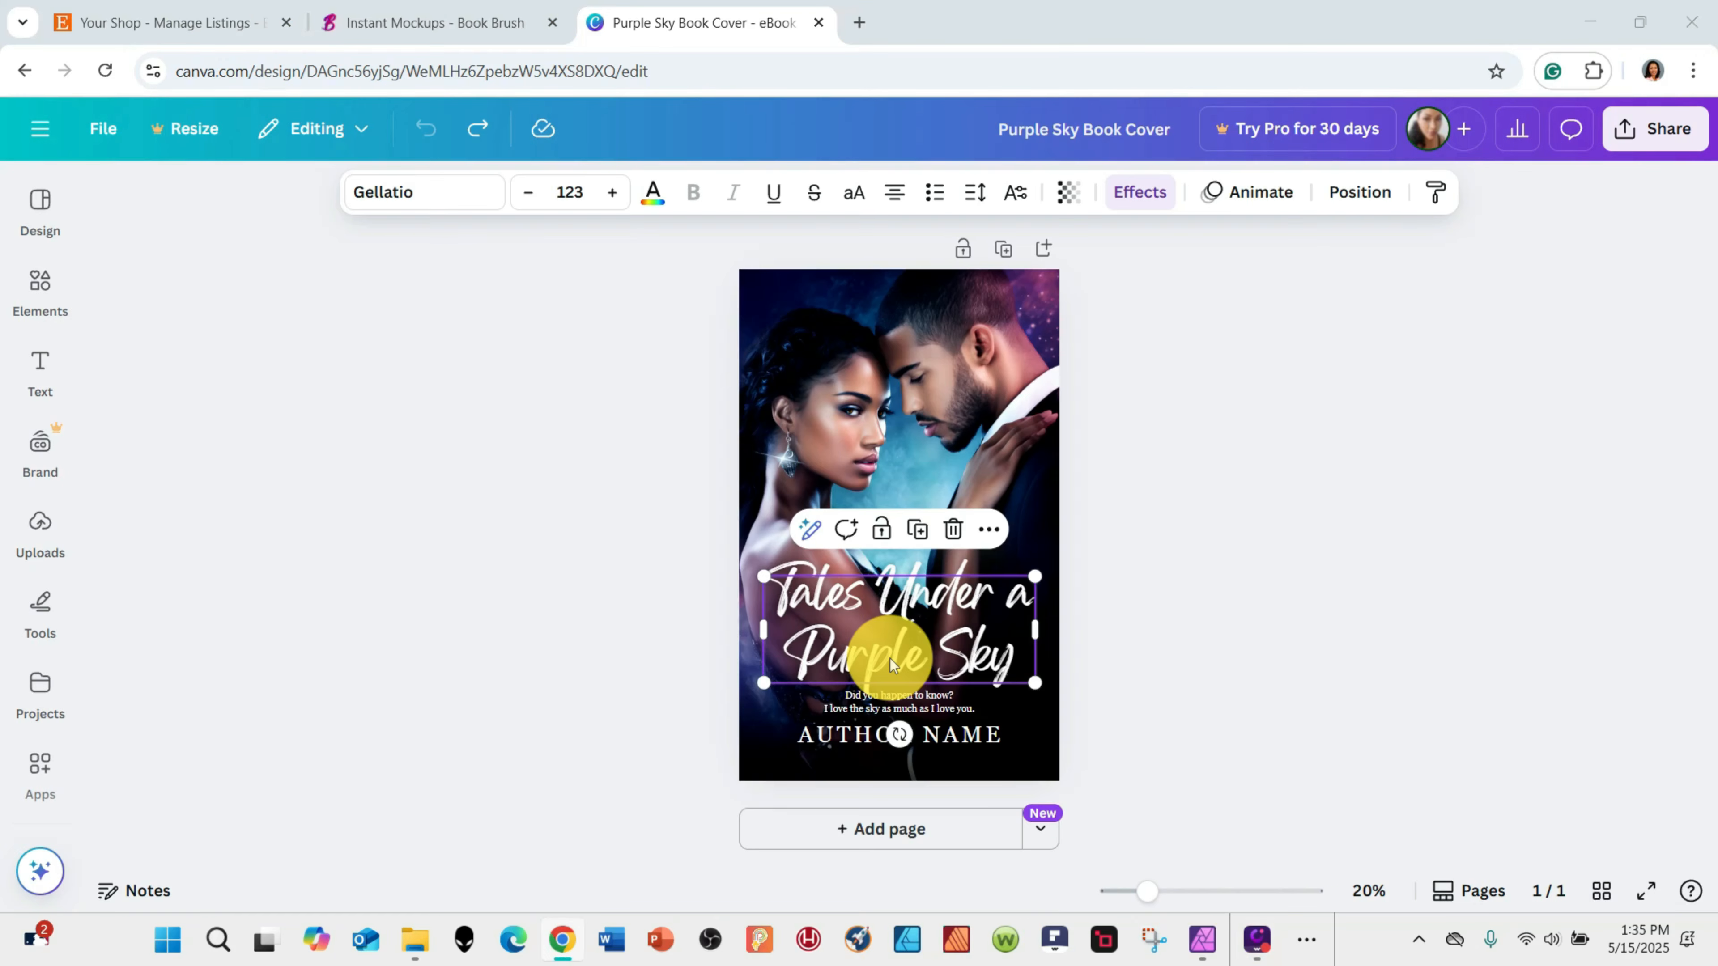
Replace the cover title text with "Your Book Title Here".
double_click(890, 661)
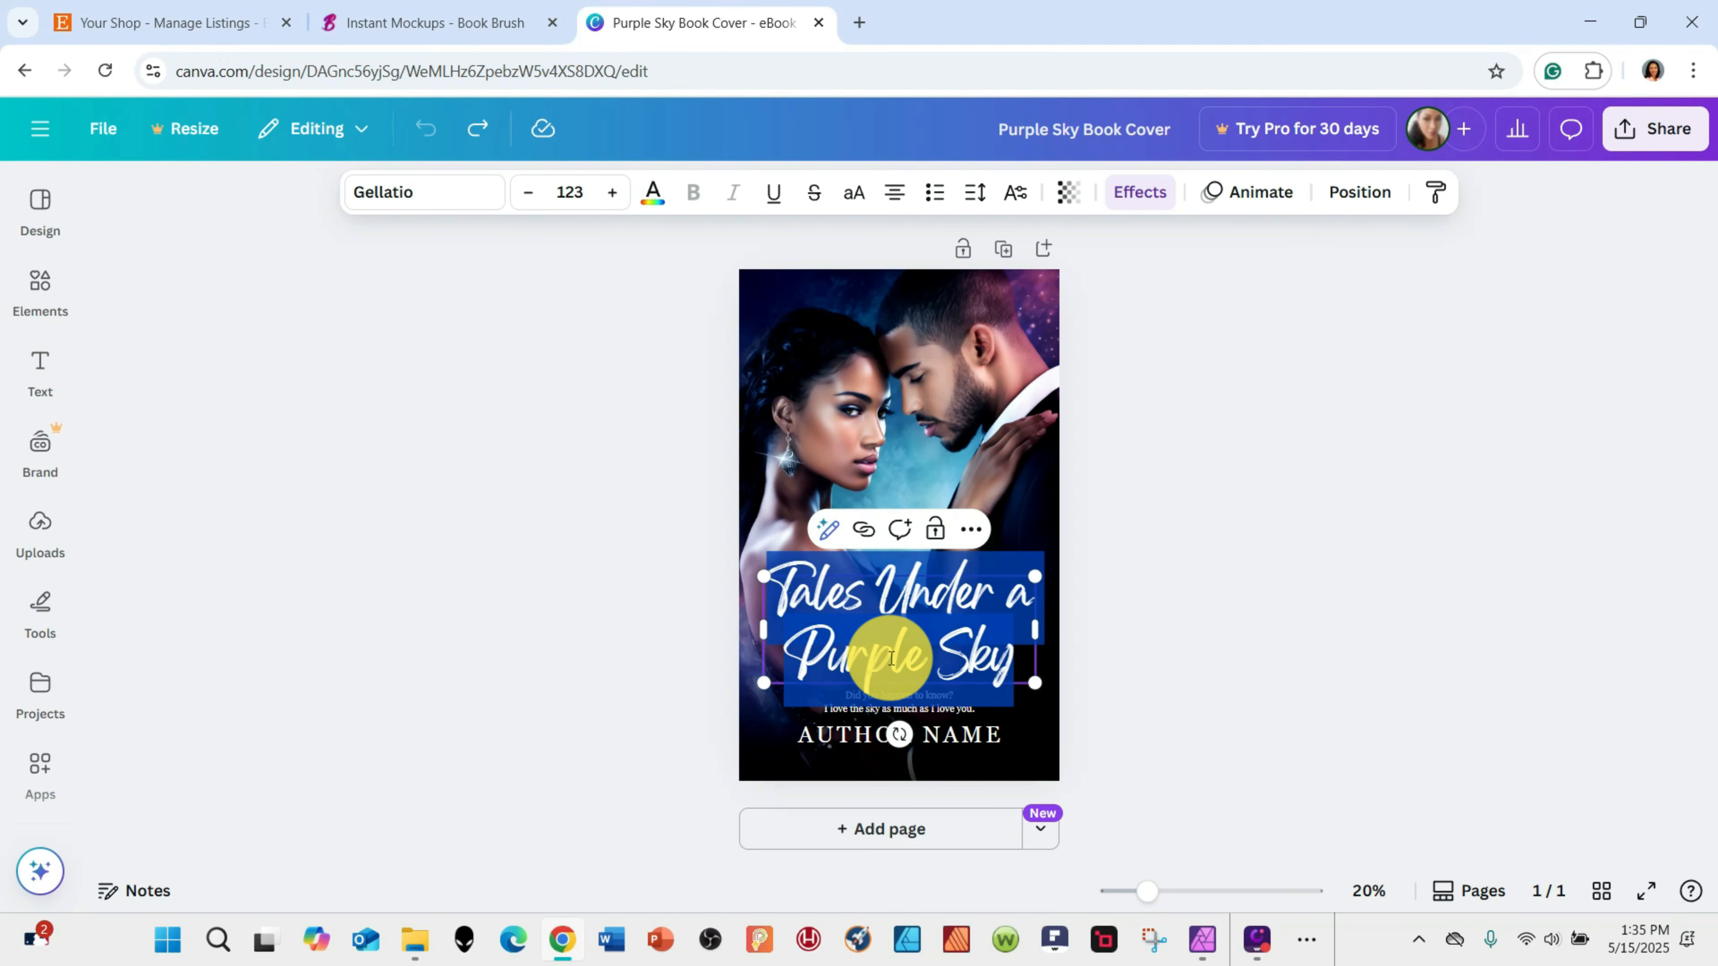
key("BackSpace")
type("Yourr")
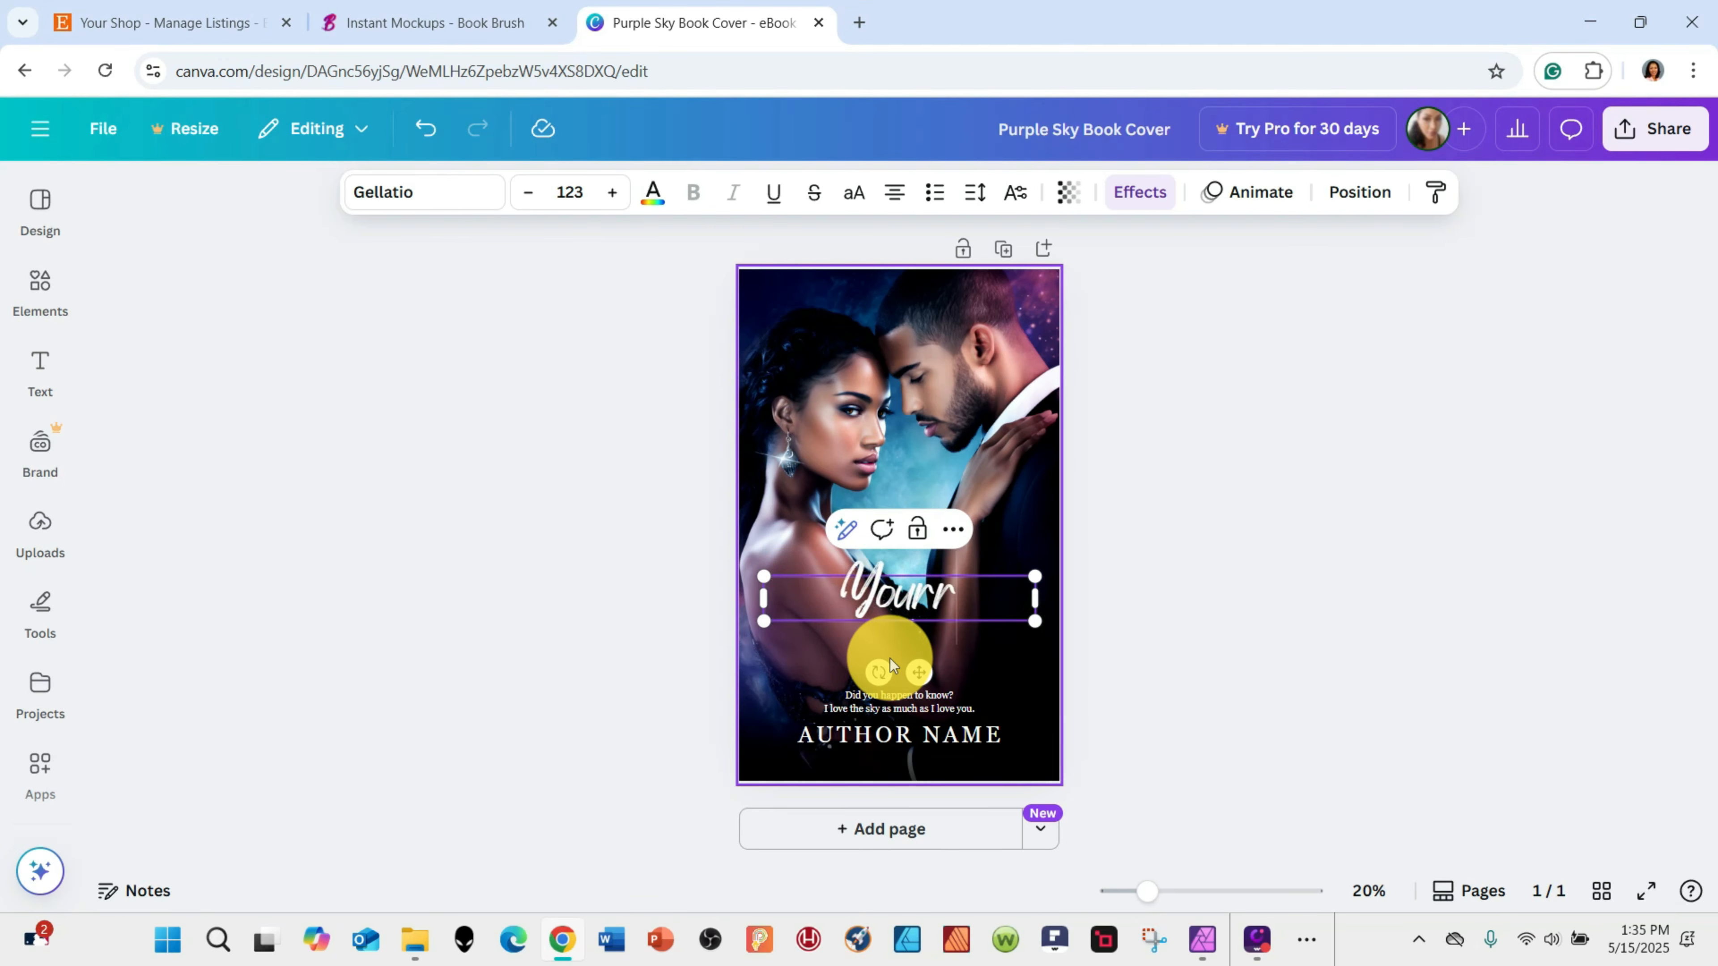
key("BackSpace")
type("B")
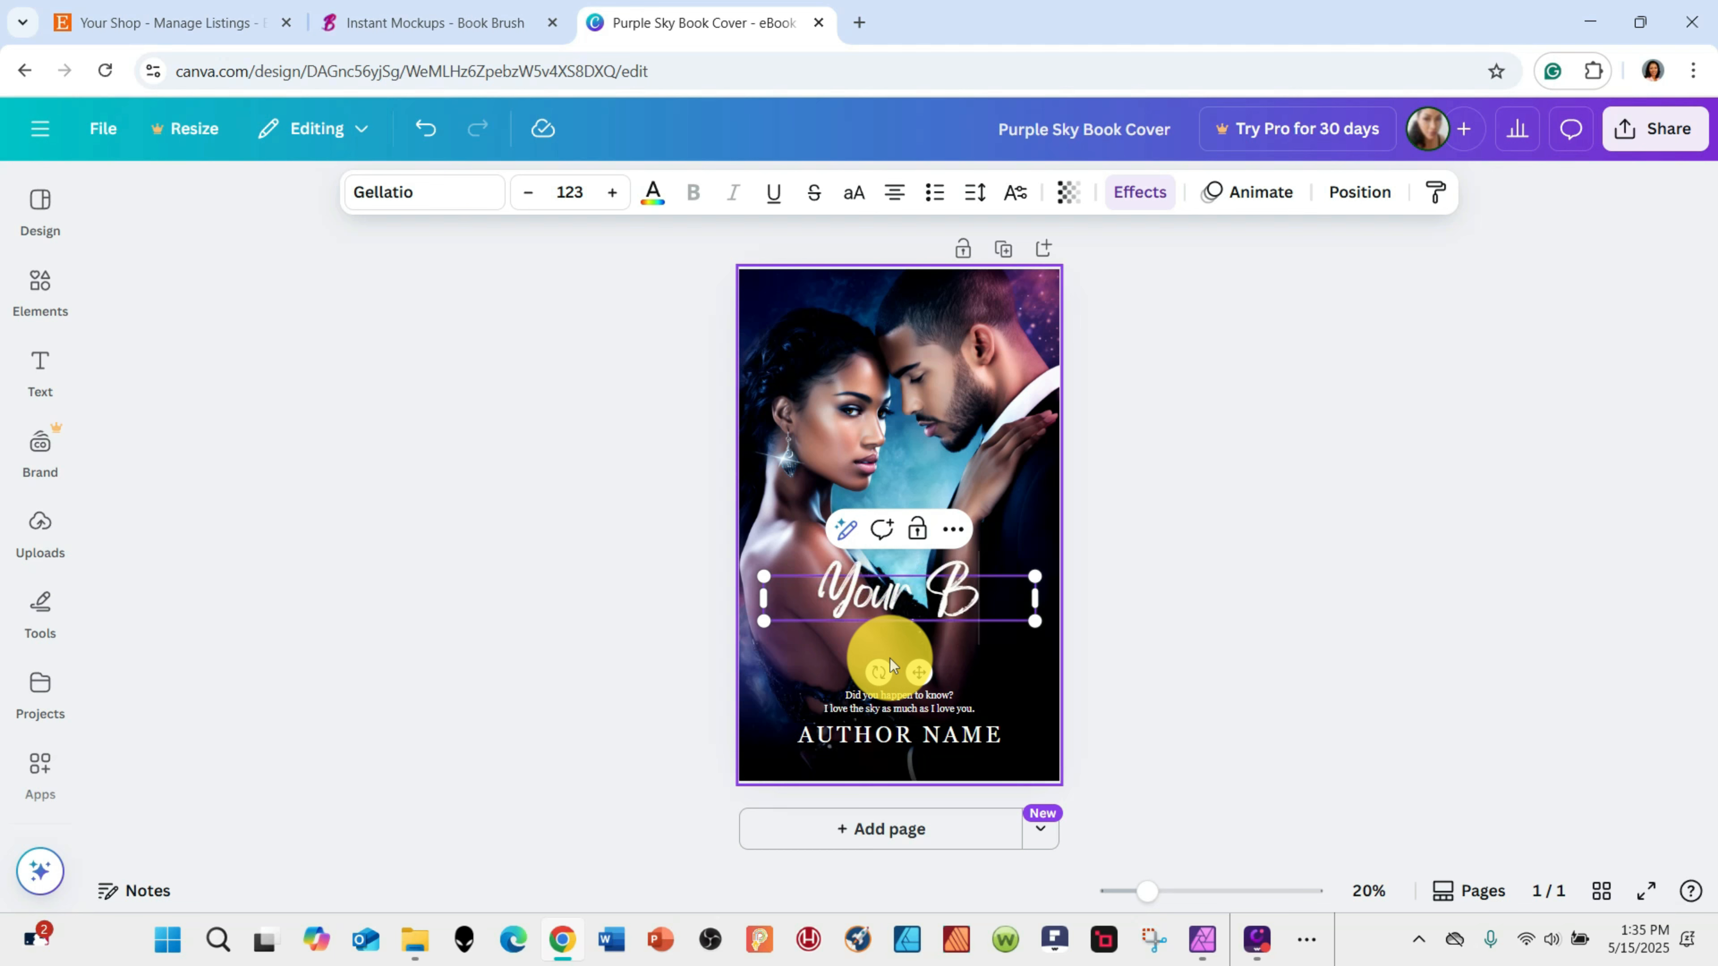
type("ook Title")
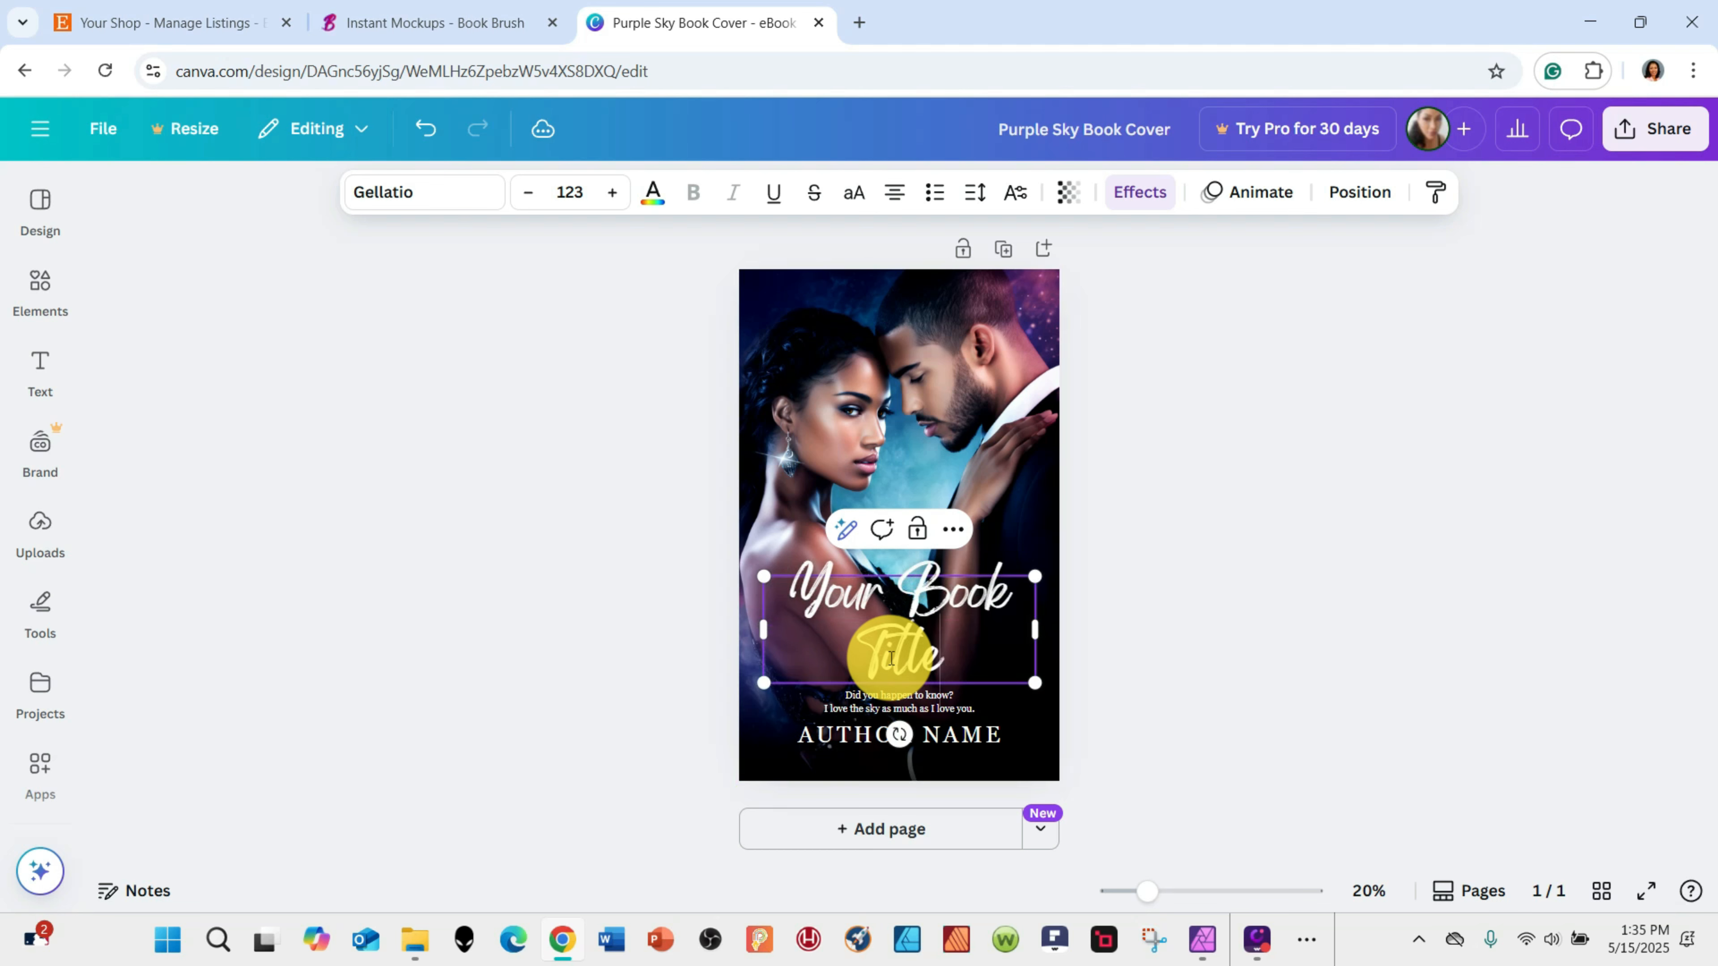
type(" Here")
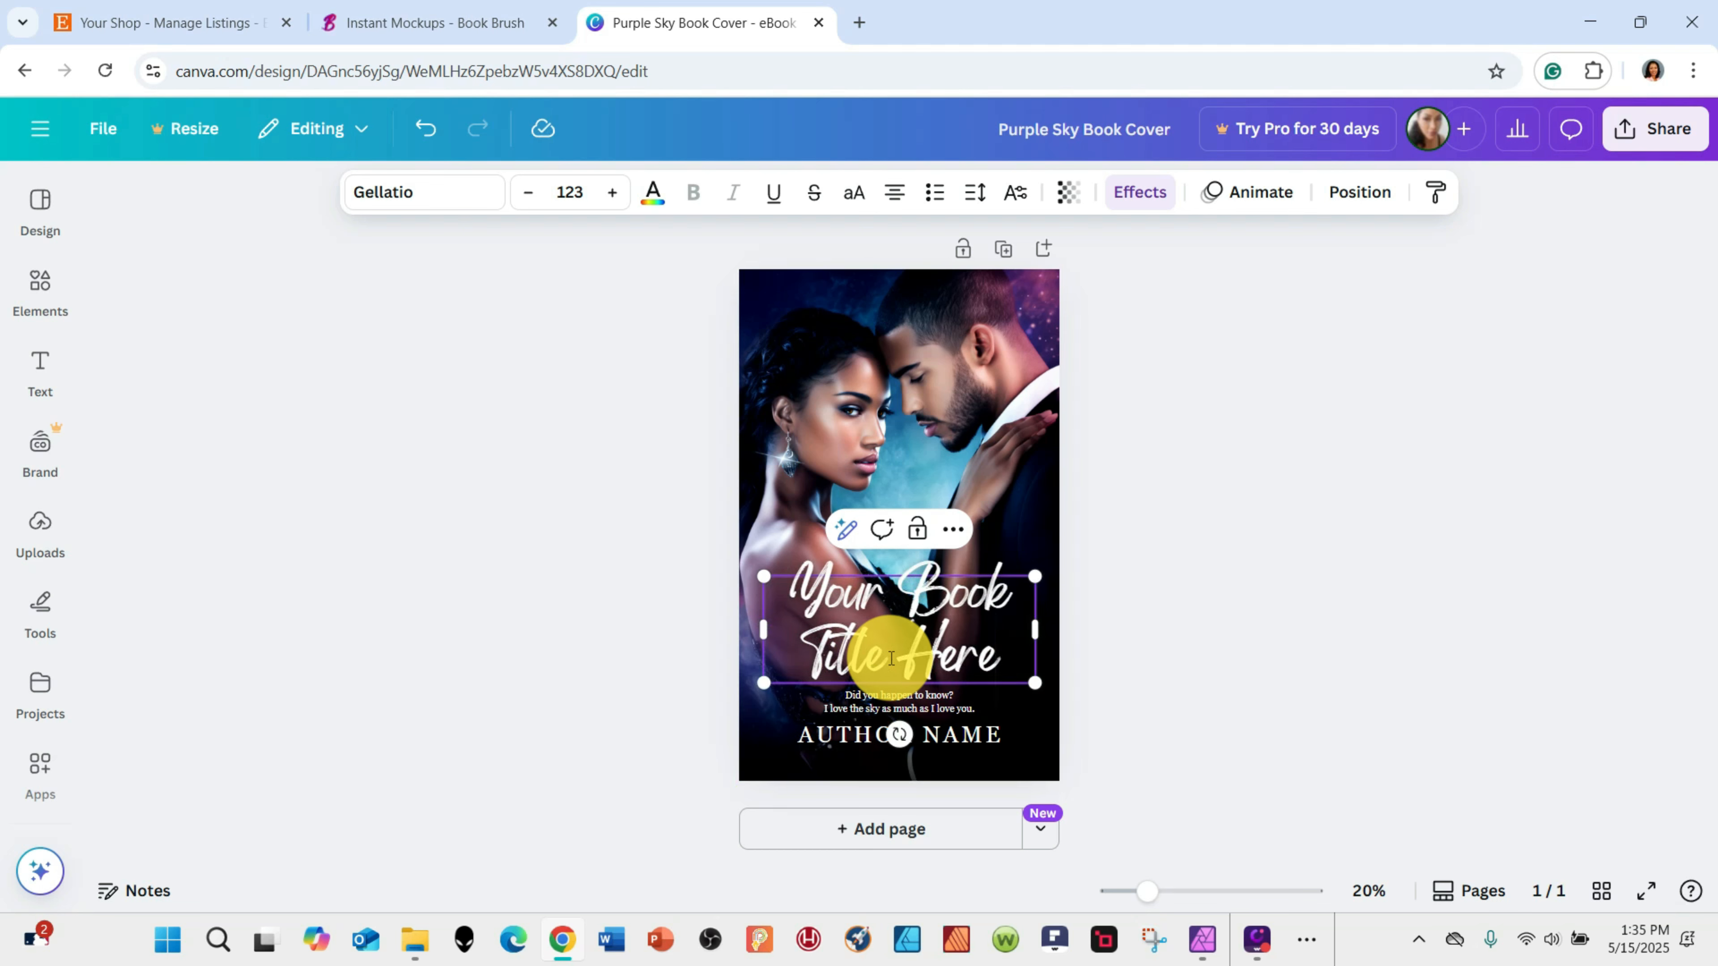
left_click(1227, 505)
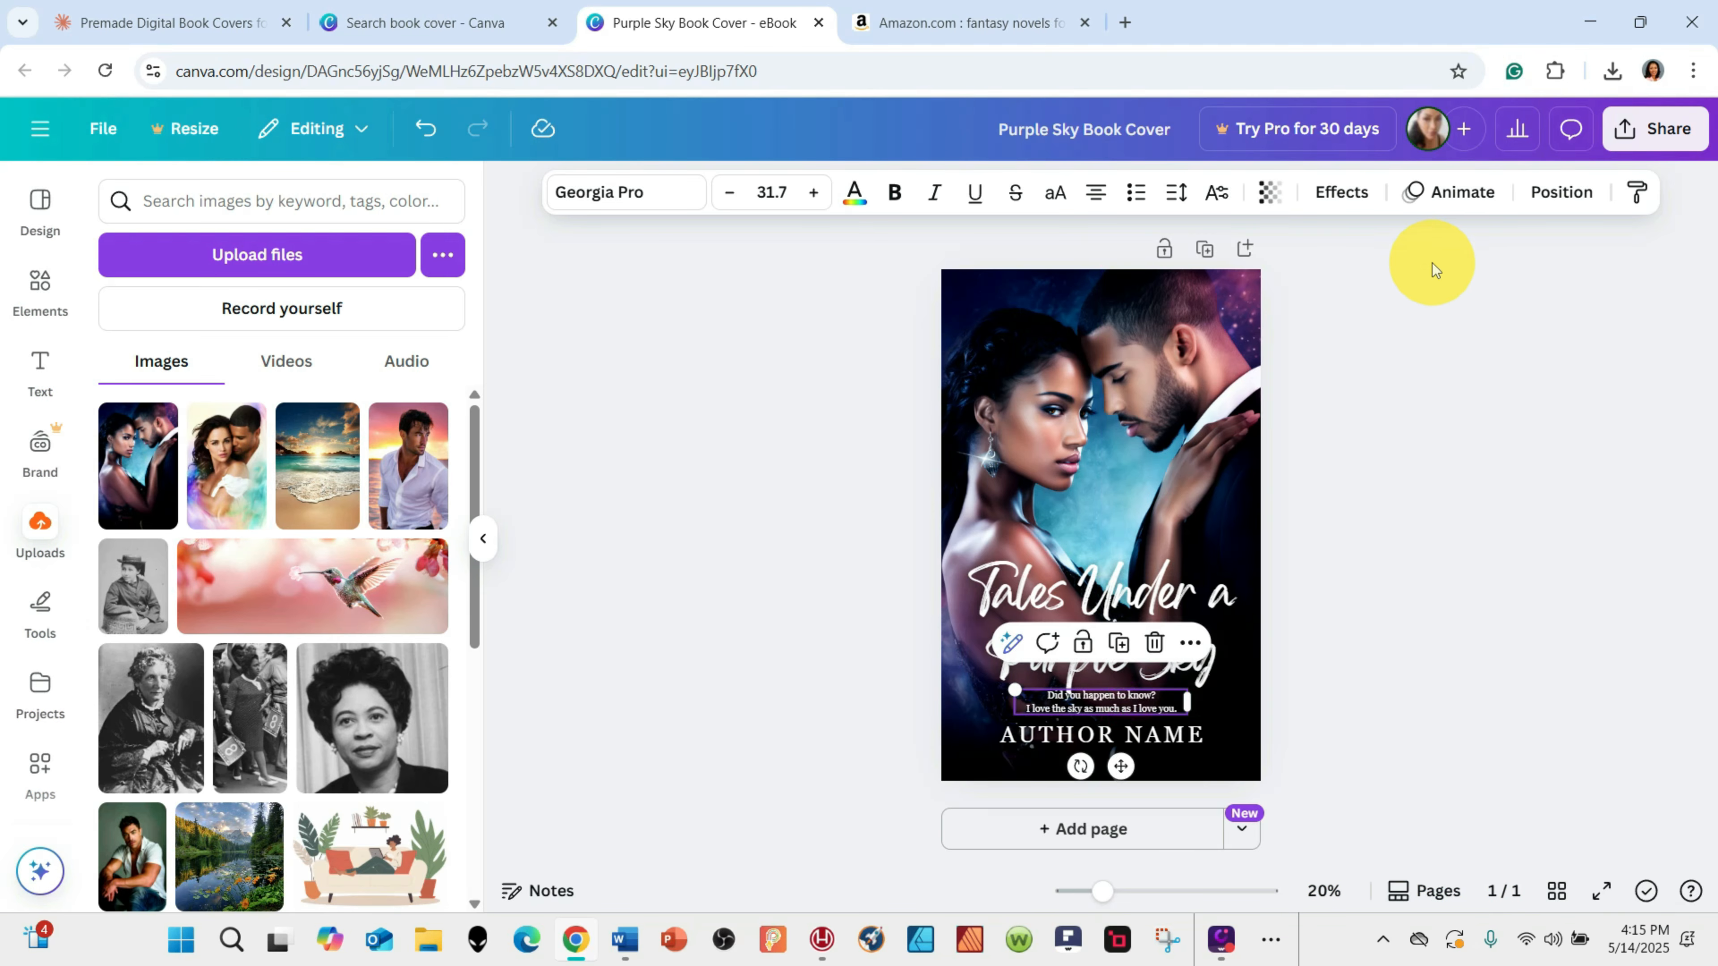
Deselect the tagline and download the cover as a JPG at 1× size and quality 80.
left_click(1435, 269)
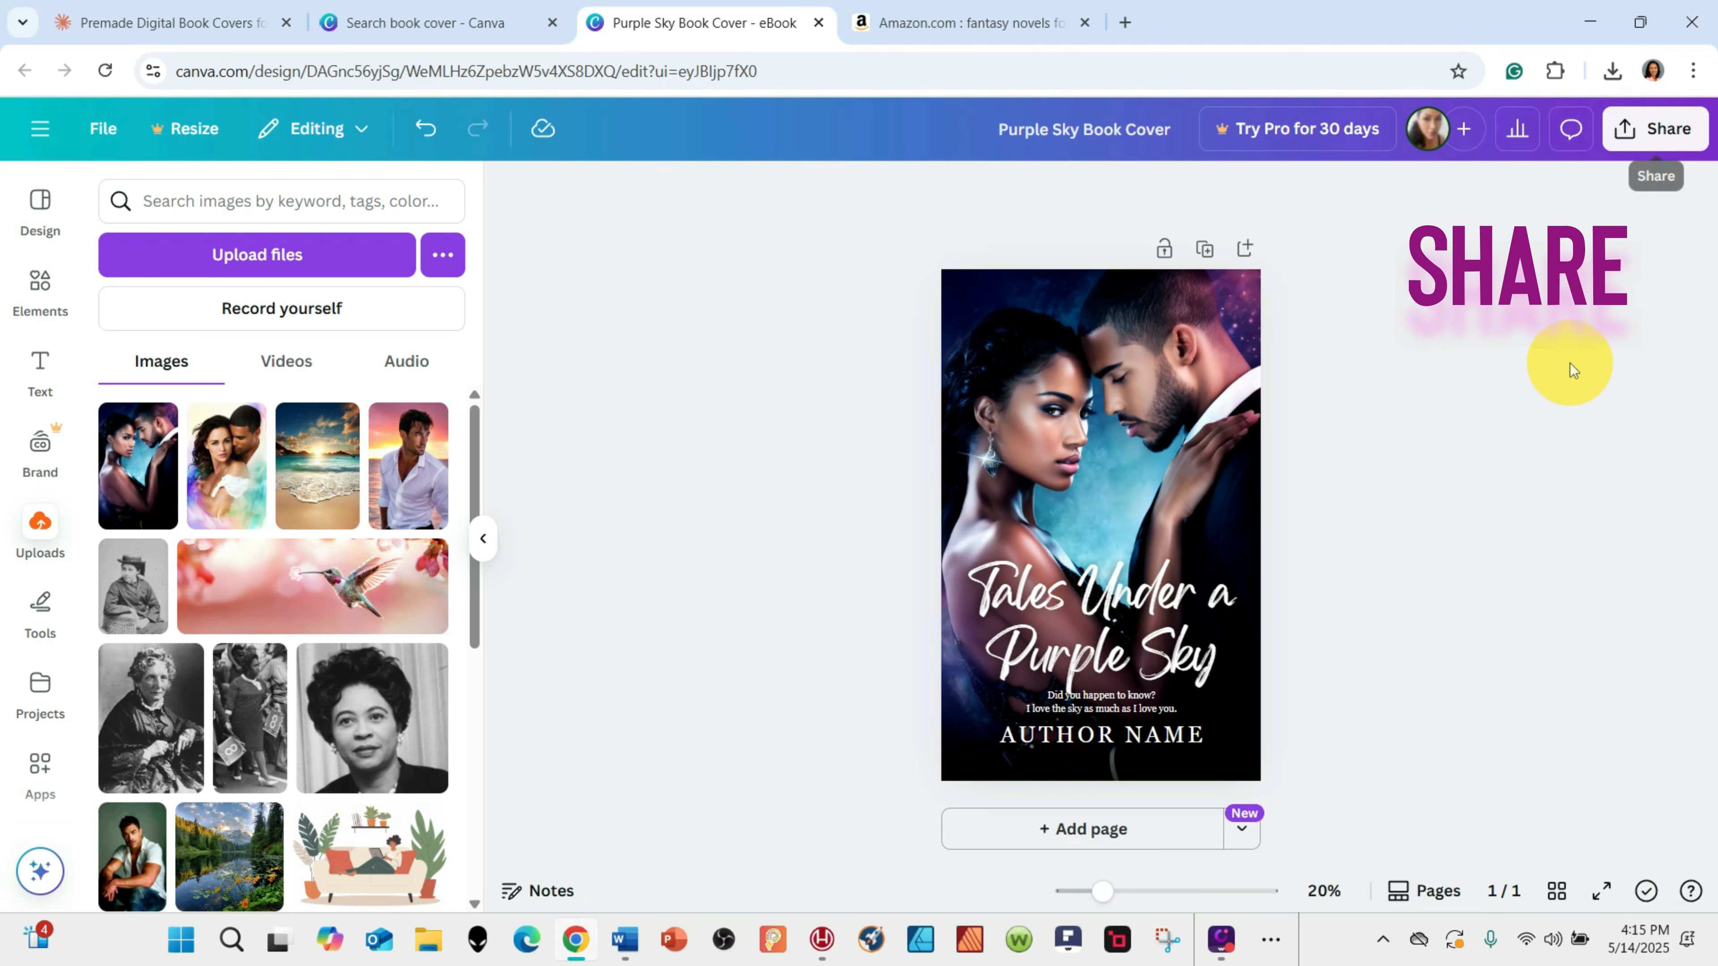
left_click(1648, 135)
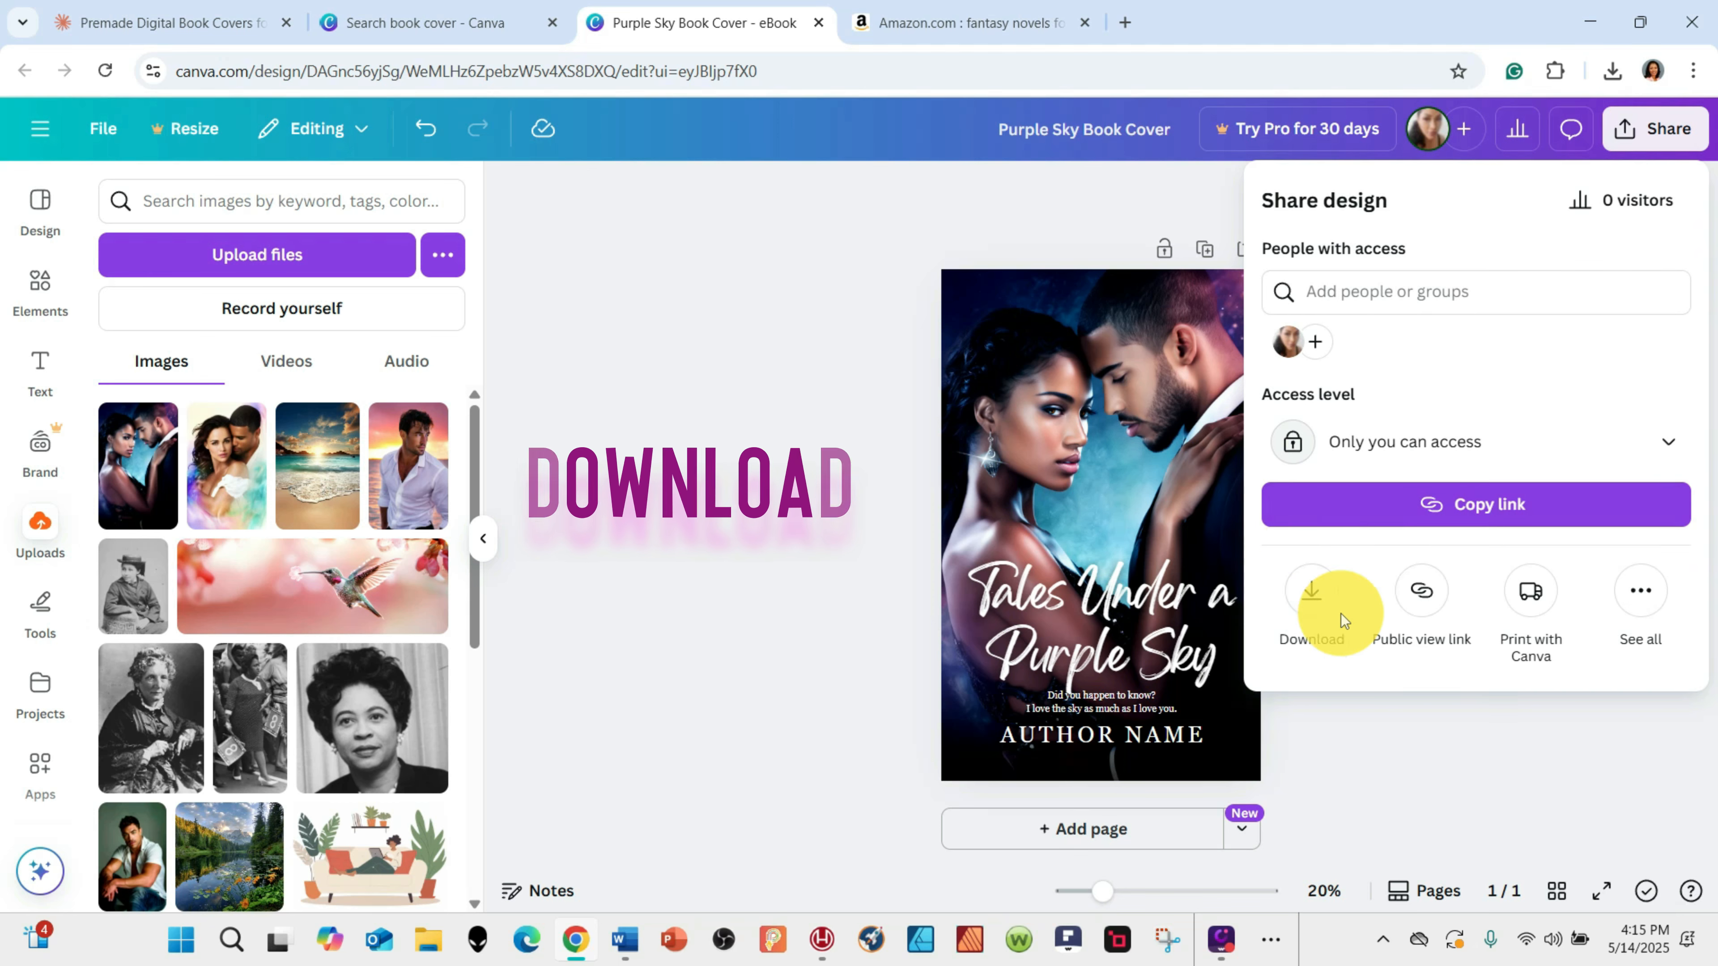
left_click(1305, 602)
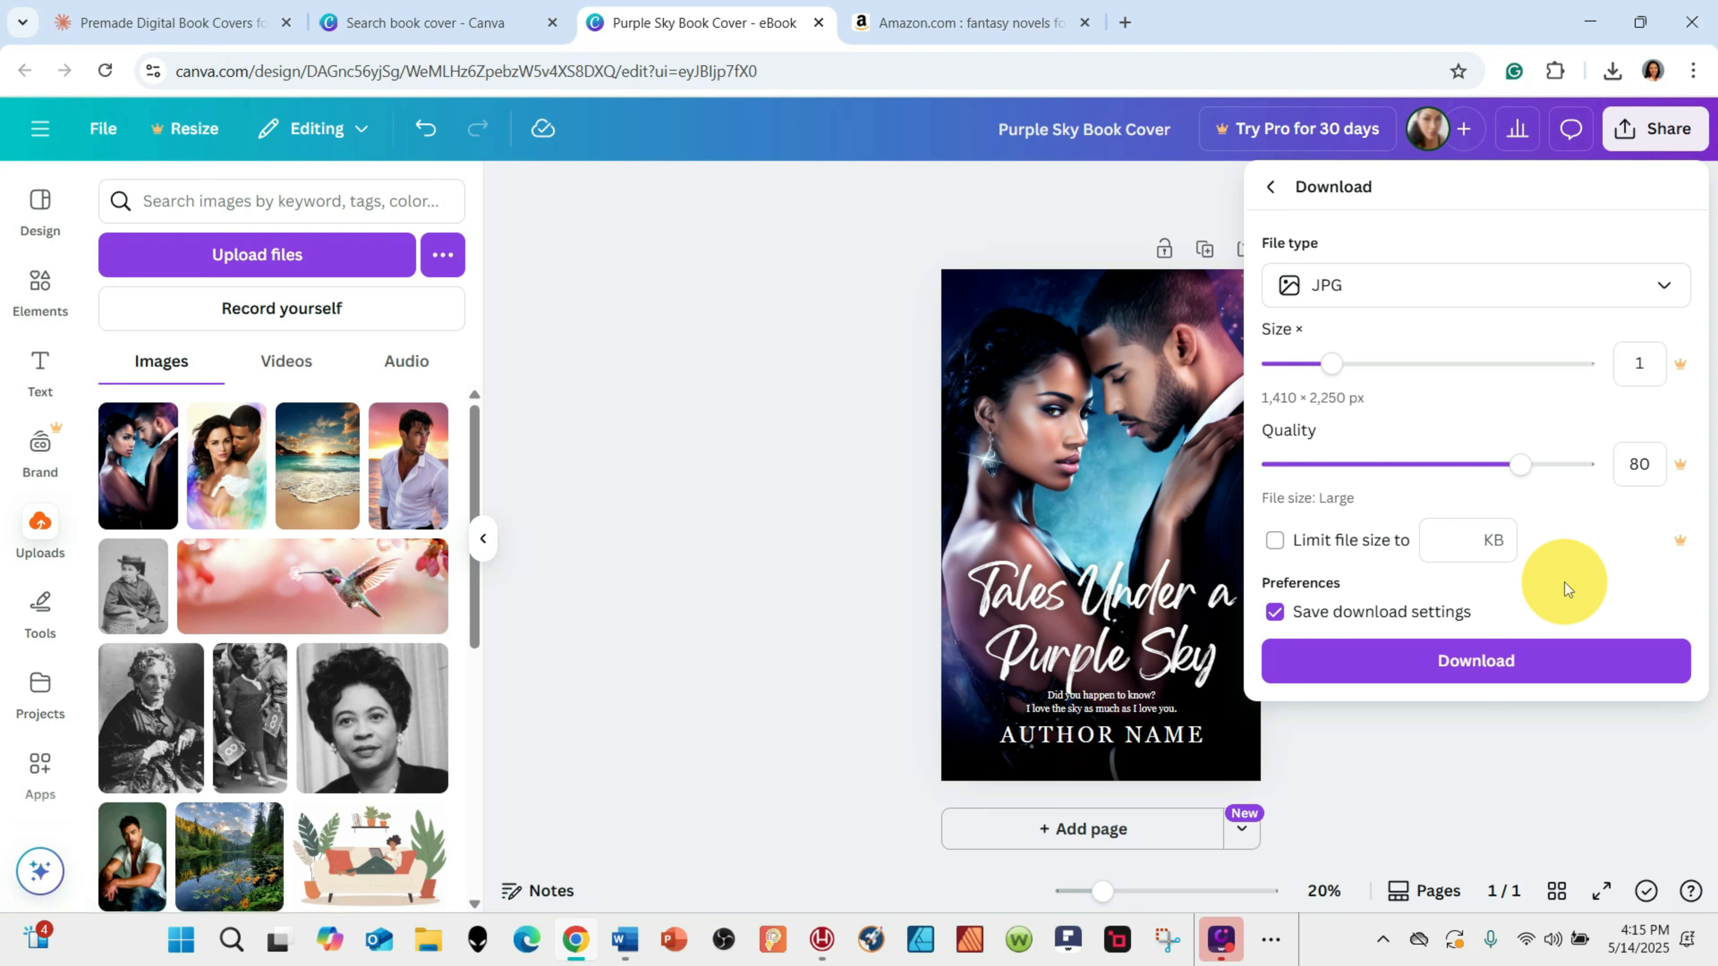
left_click(1479, 661)
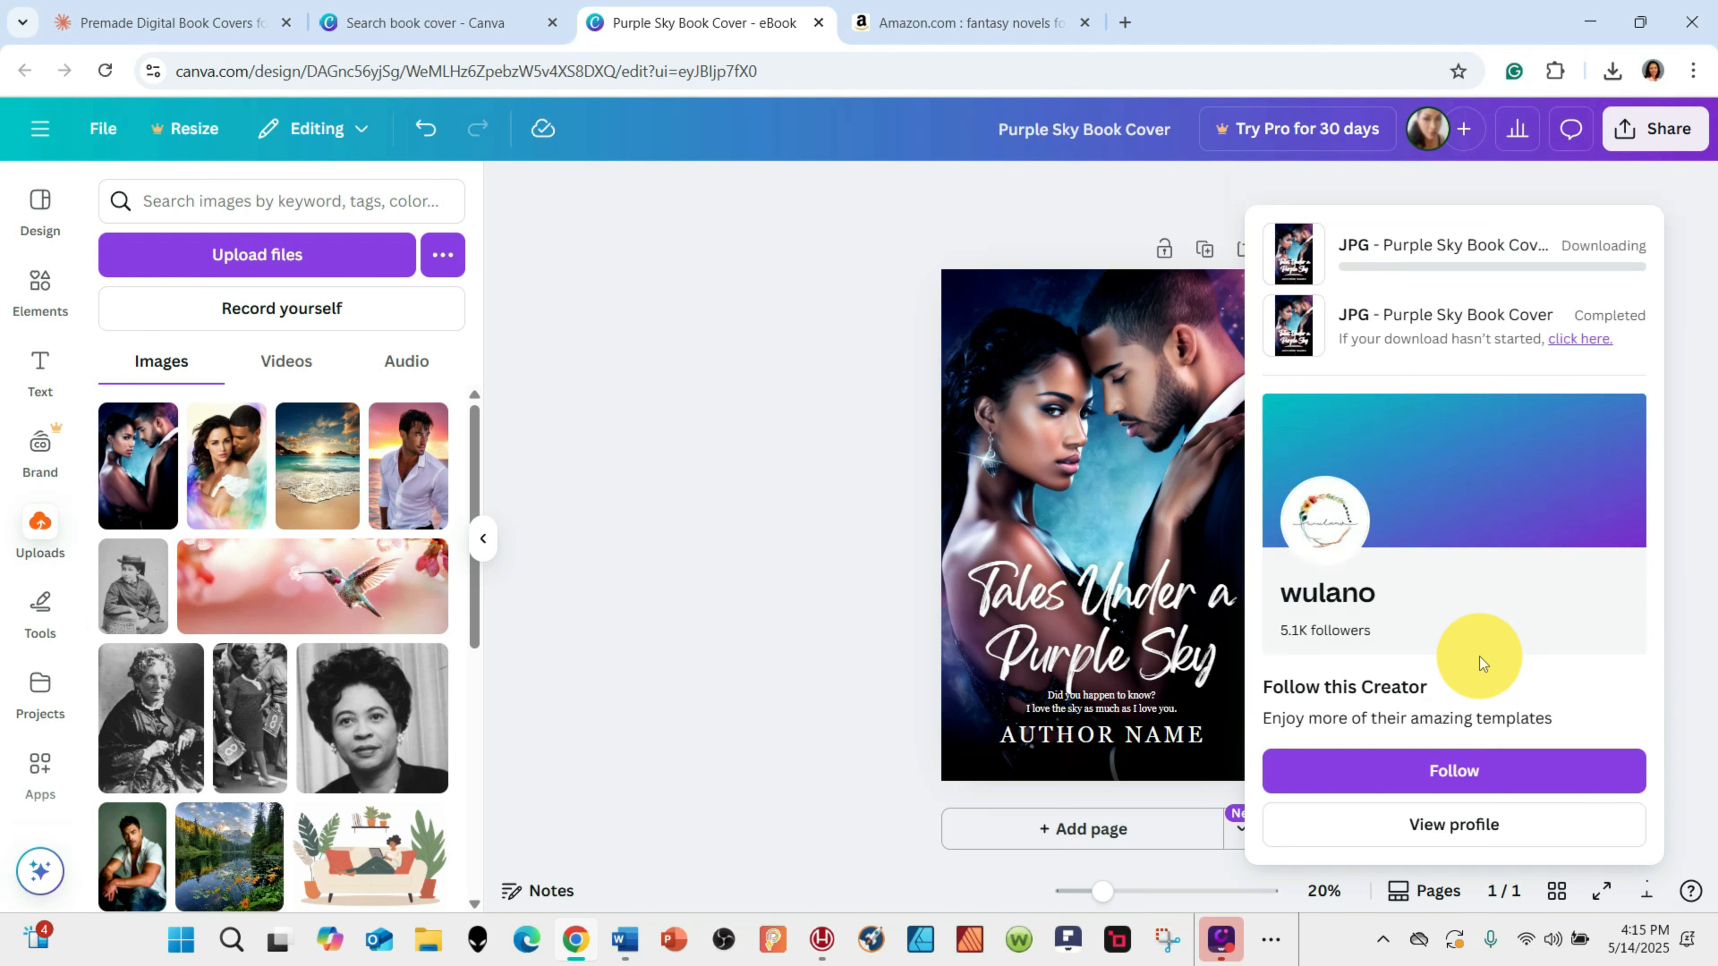